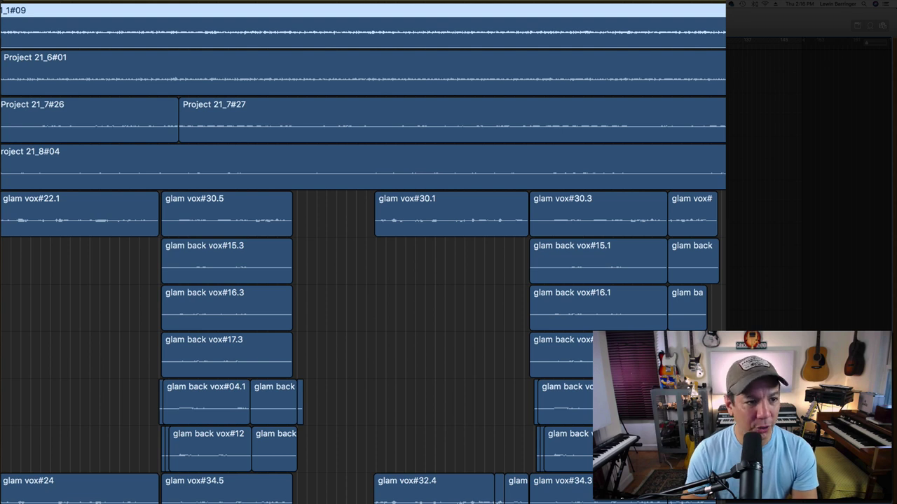
# Play the song from near its start, look through all the tracks down to master glam, and stop playback around bar 36
pyautogui.press('super+Up')
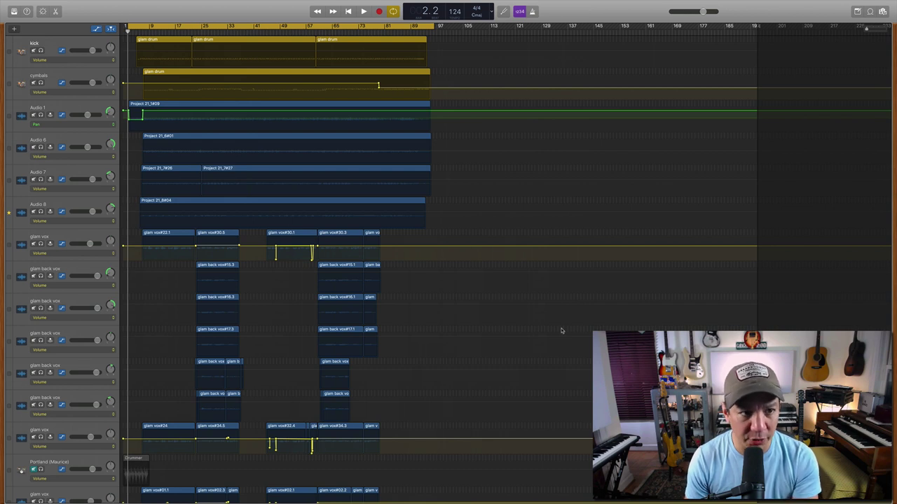
pyautogui.press('space')
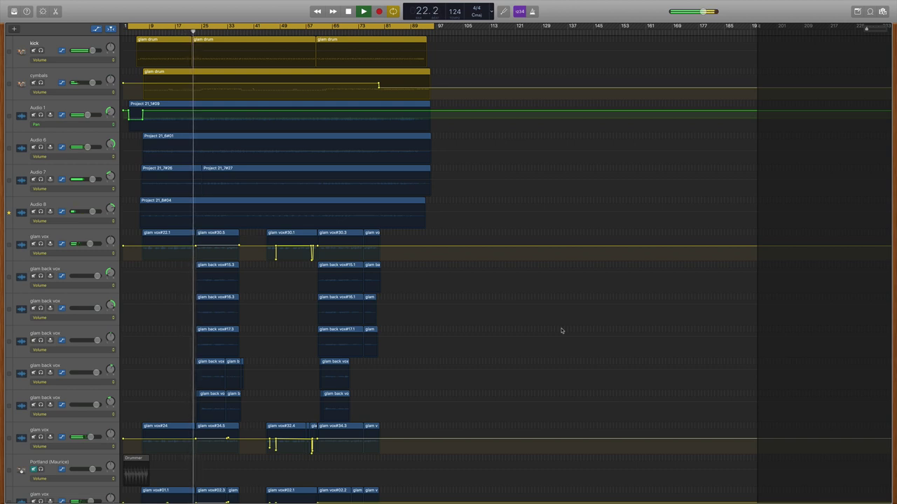
pyautogui.scroll(-1, 561, 331)
pyautogui.scroll(-5, 561, 330)
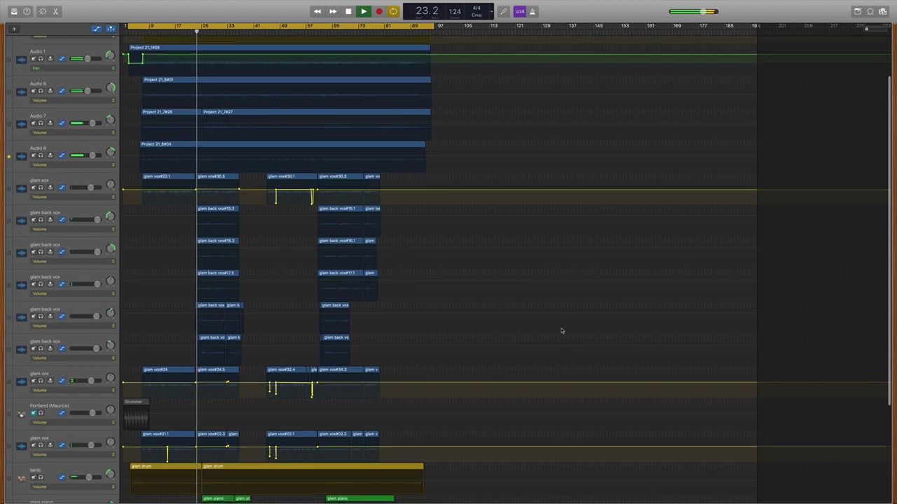
pyautogui.scroll(-5, 561, 331)
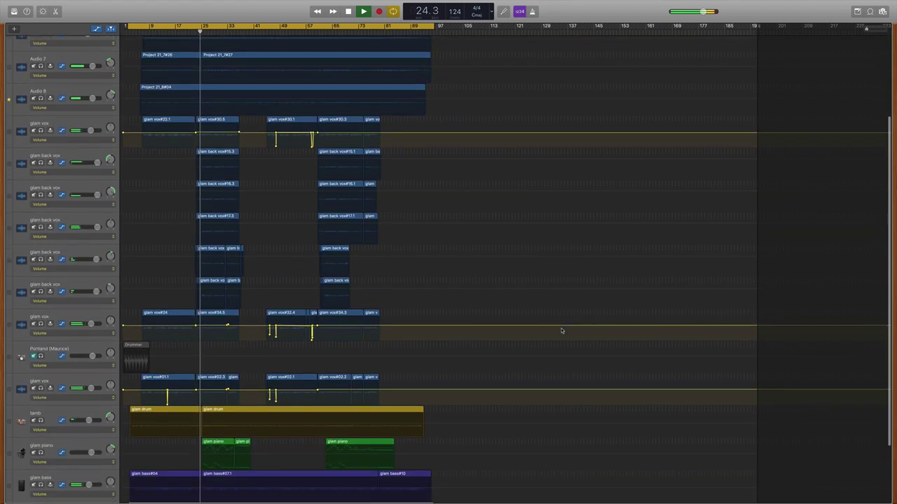
pyautogui.scroll(-3, 562, 331)
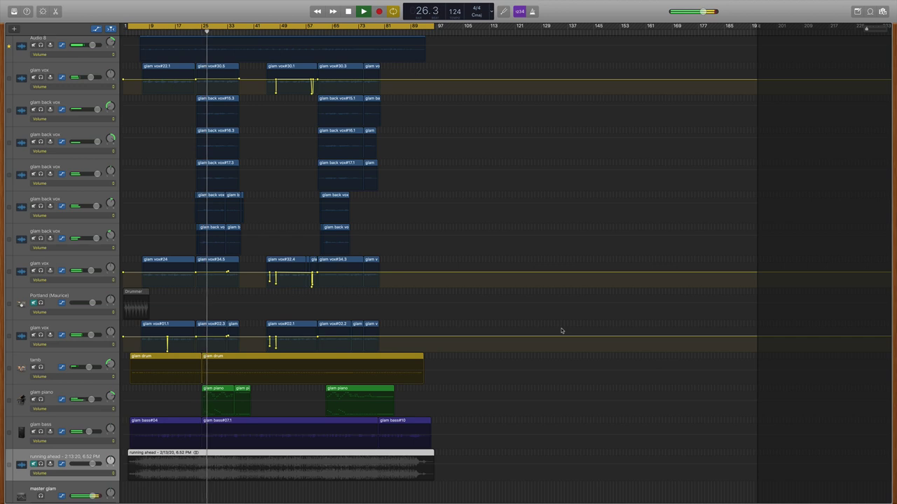
pyautogui.scroll(-3, 561, 330)
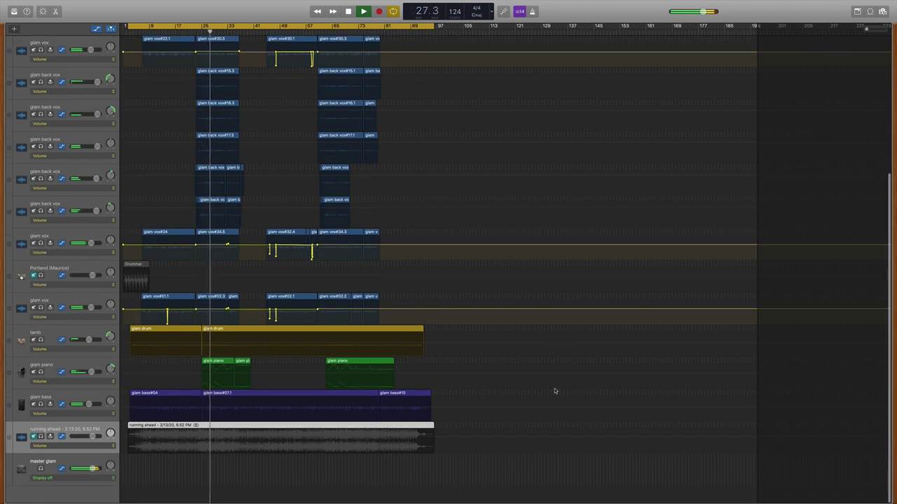
pyautogui.scroll(20, 553, 390)
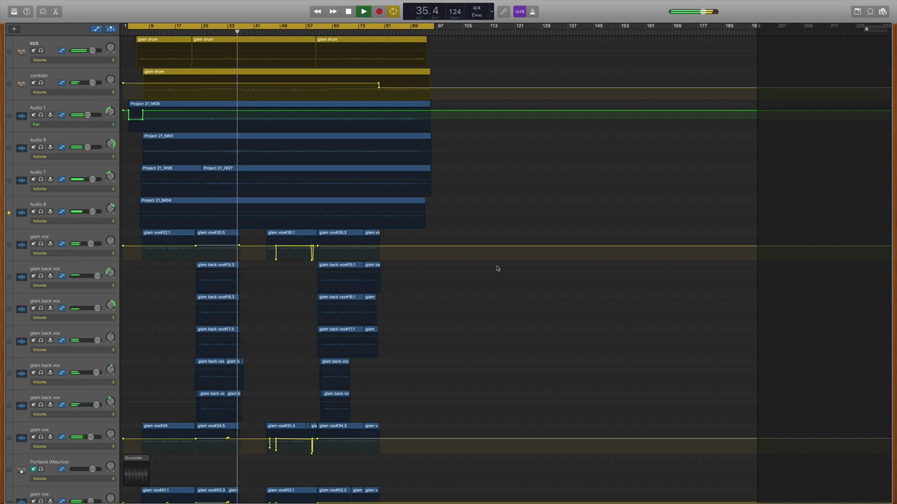
pyautogui.press('space')
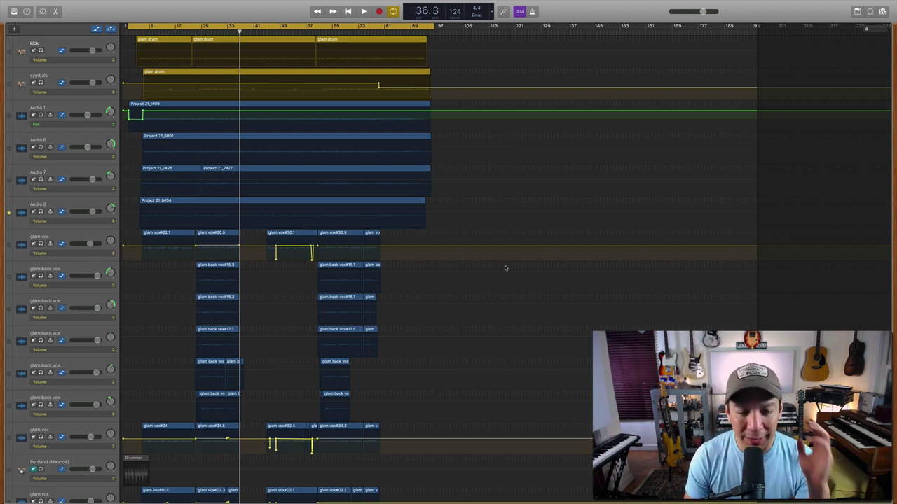
# Open the Smart Controls for the kick track and examine the master echo effect and the master output plug-ins
pyautogui.click(71, 42)
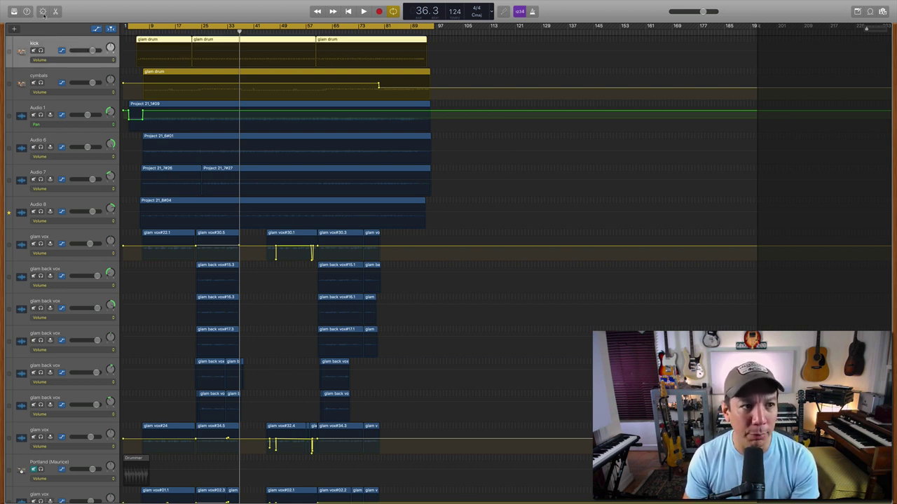
pyautogui.click(43, 12)
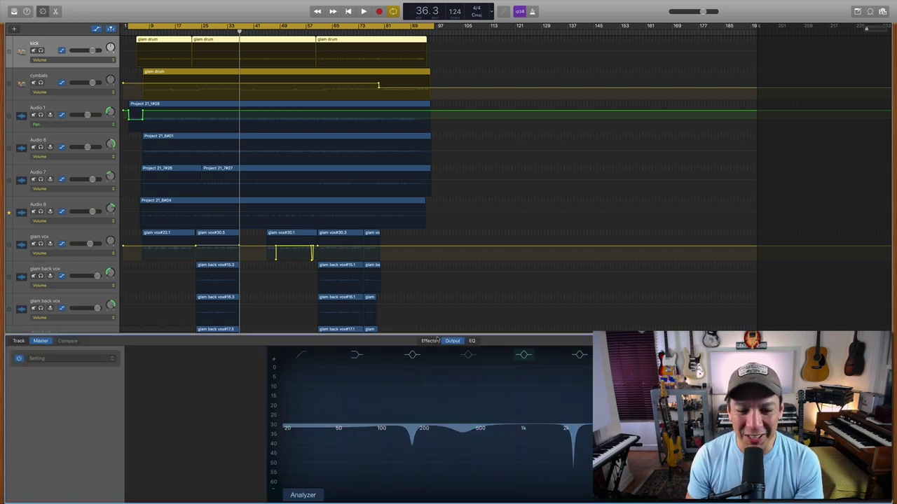
pyautogui.click(432, 340)
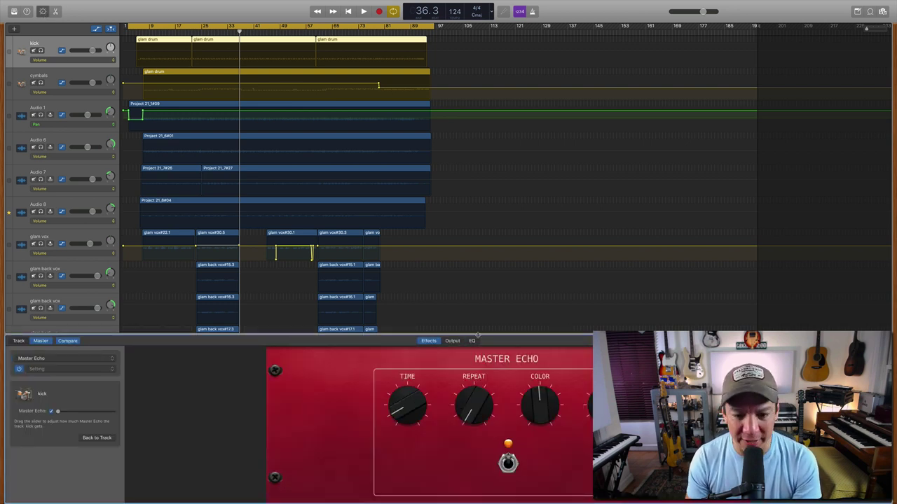
pyautogui.click(452, 341)
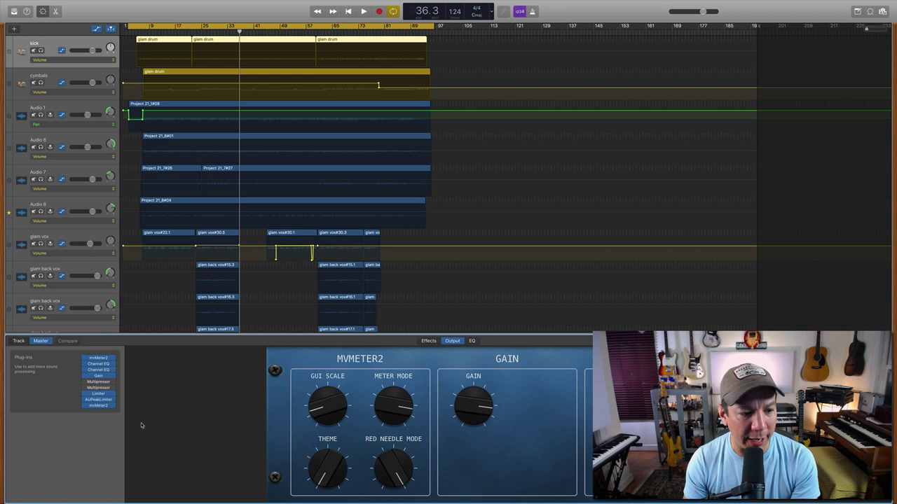
# Return to the track controls and move the tamb track directly below the cymbals track
pyautogui.click(19, 341)
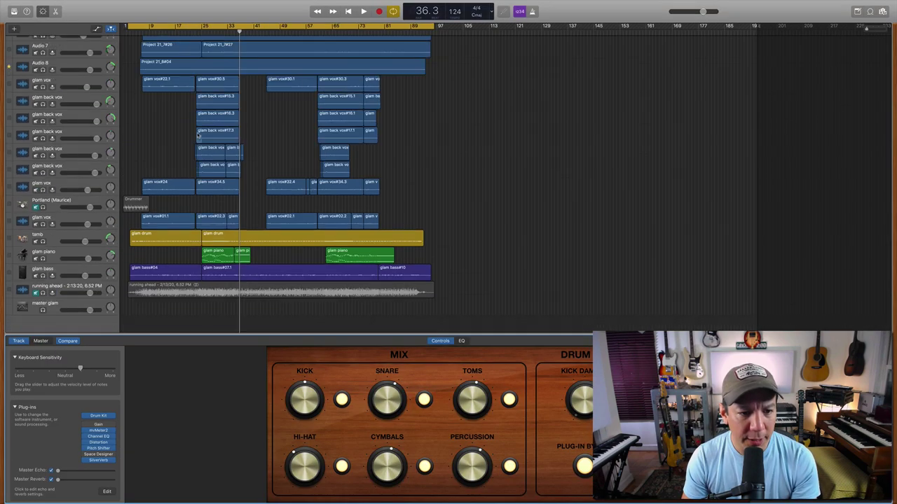
pyautogui.moveTo(95, 102); pyautogui.dragTo(70, 73)
pyautogui.moveTo(131, 73); pyautogui.dragTo(130, 75)
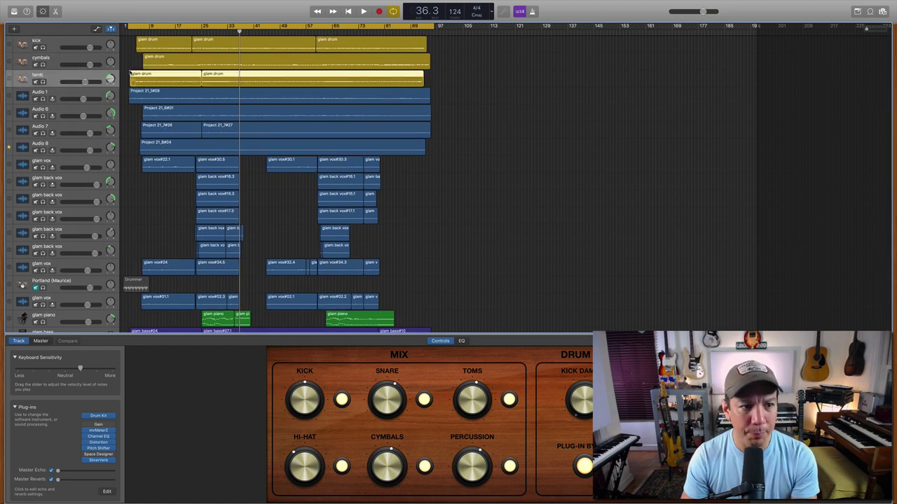
# Solo the kick track and play it from bar 5
pyautogui.click(60, 42)
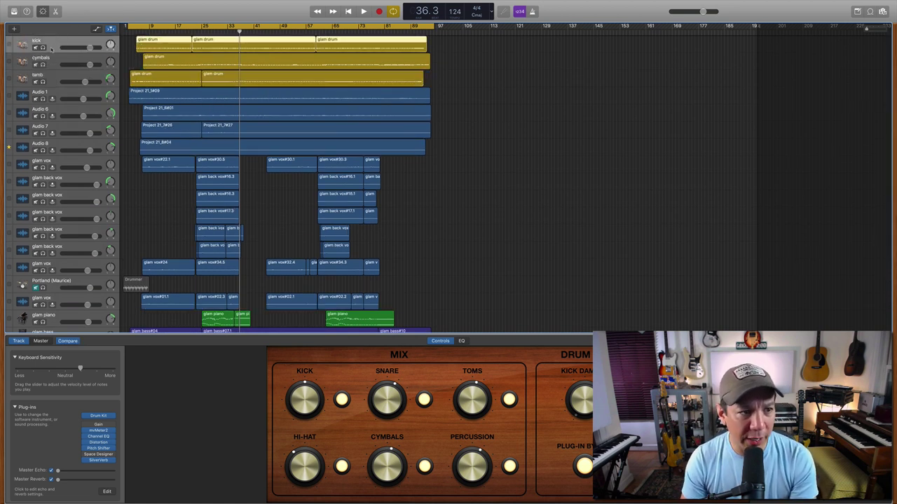
pyautogui.click(43, 47)
pyautogui.click(137, 32)
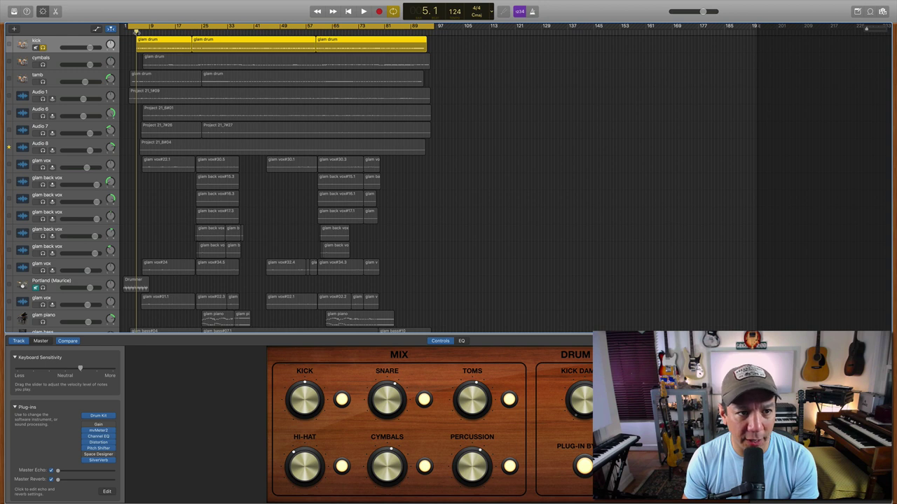
pyautogui.press('space')
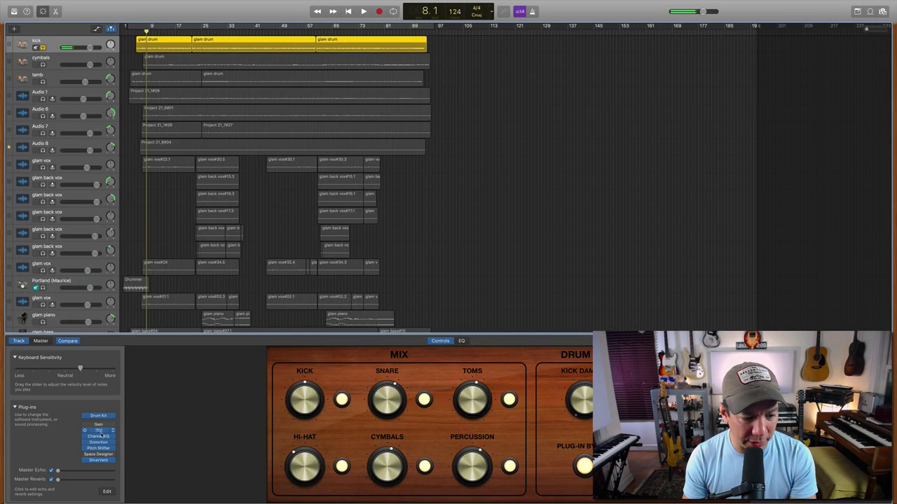
# Inspect the kick track's Pitch Shifter and SilverVerb settings, and close the plug-in window
pyautogui.click(289, 300)
pyautogui.moveTo(99, 438)
pyautogui.mouseDown()
pyautogui.moveTo(99, 461)
pyautogui.moveTo(98, 442)
pyautogui.moveTo(103, 454)
pyautogui.mouseUp()
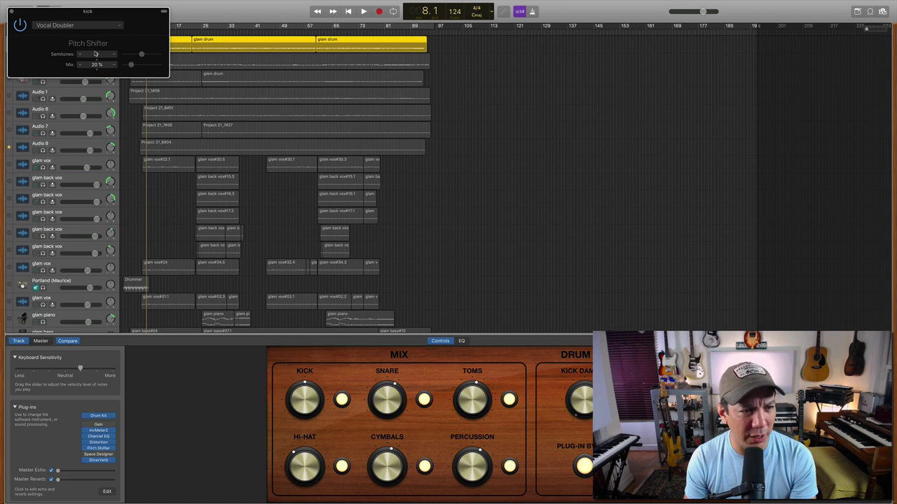
pyautogui.click(99, 461)
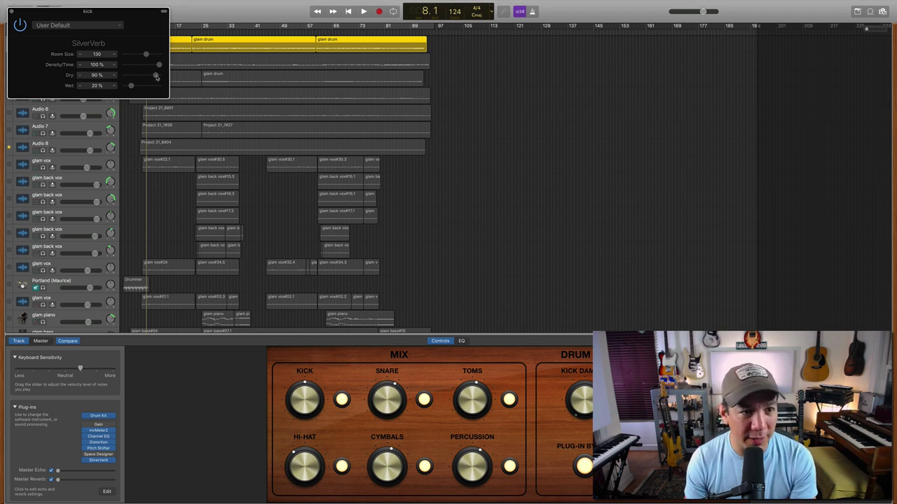
pyautogui.click(12, 12)
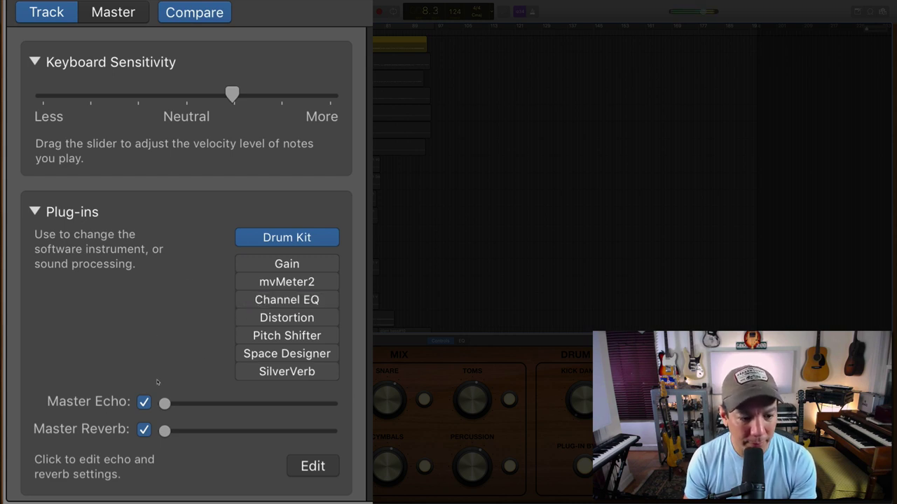
# Compare the kick with its plug-ins from mvMeter2 to SilverVerb on and off during playback, leaving them all bypassed
pyautogui.moveTo(314, 335); pyautogui.dragTo(315, 334)
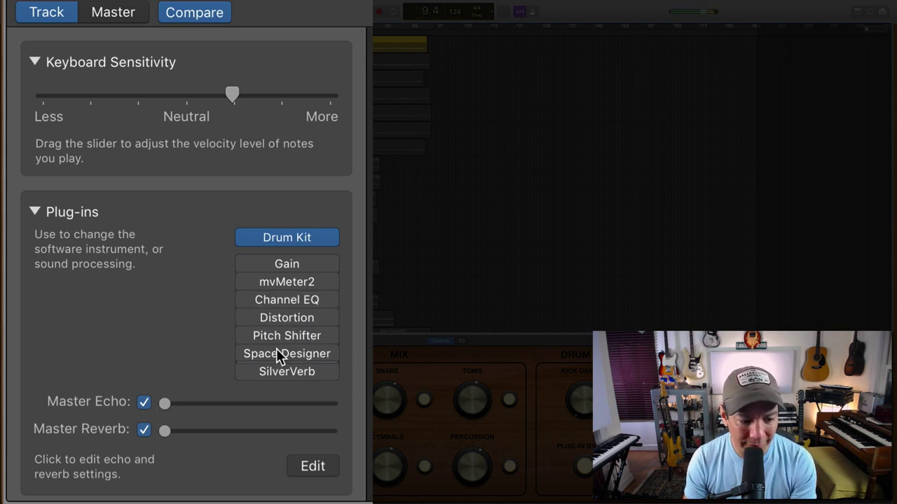
pyautogui.moveTo(245, 284); pyautogui.dragTo(244, 379)
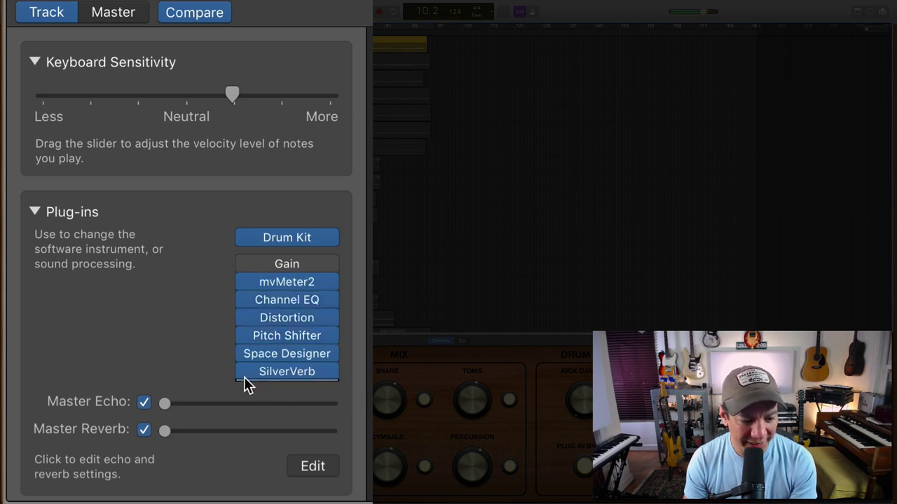
pyautogui.moveTo(245, 373)
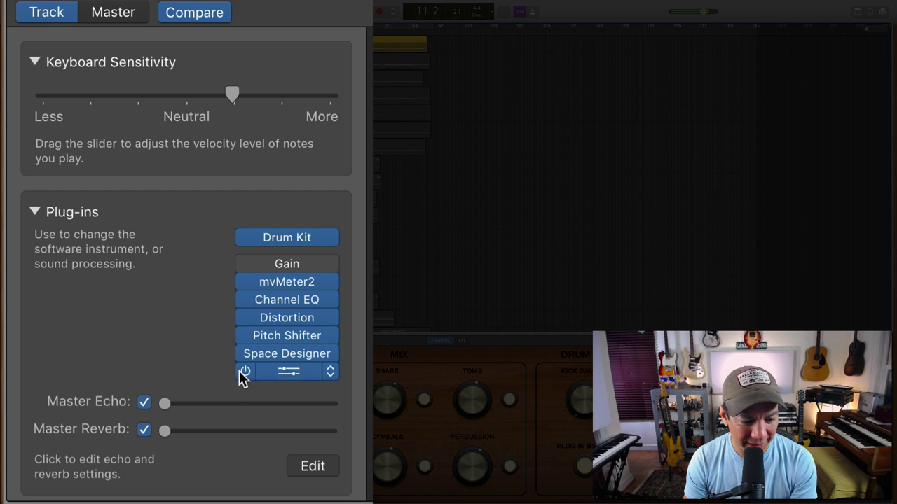
pyautogui.moveTo(244, 357)
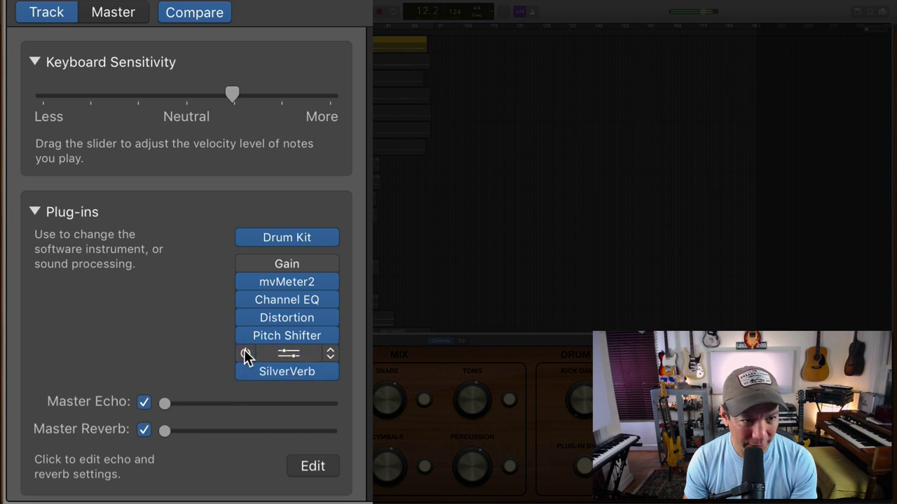
pyautogui.moveTo(244, 282); pyautogui.dragTo(246, 371)
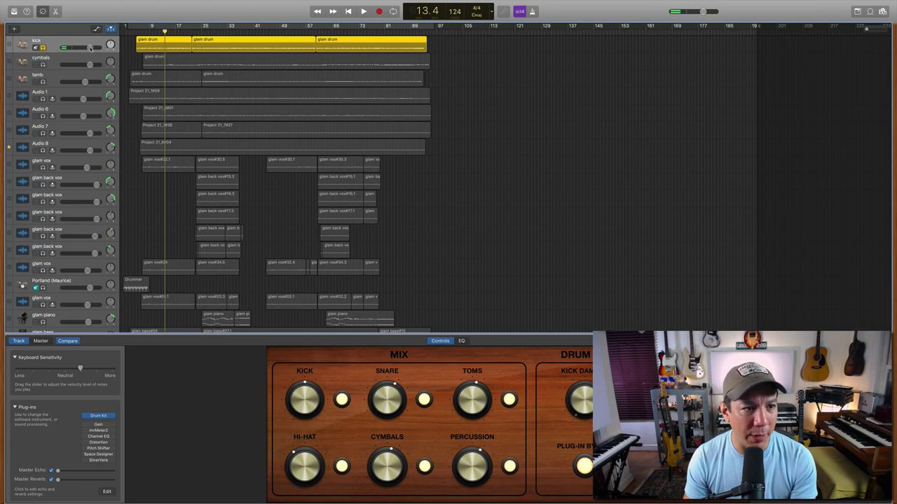
# Set the volume of the kick, cymbals and tamb tracks to -5 dB each
pyautogui.doubleClick(90, 46)
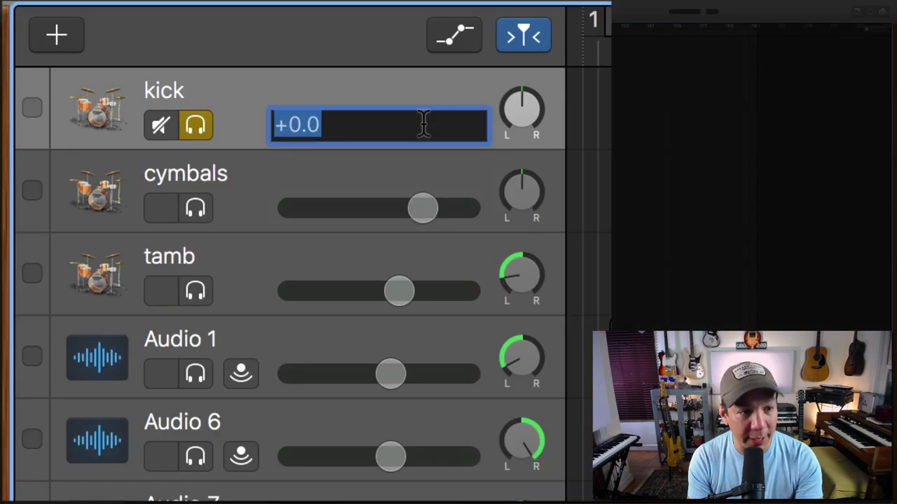
pyautogui.write('-5')
pyautogui.press('Return')
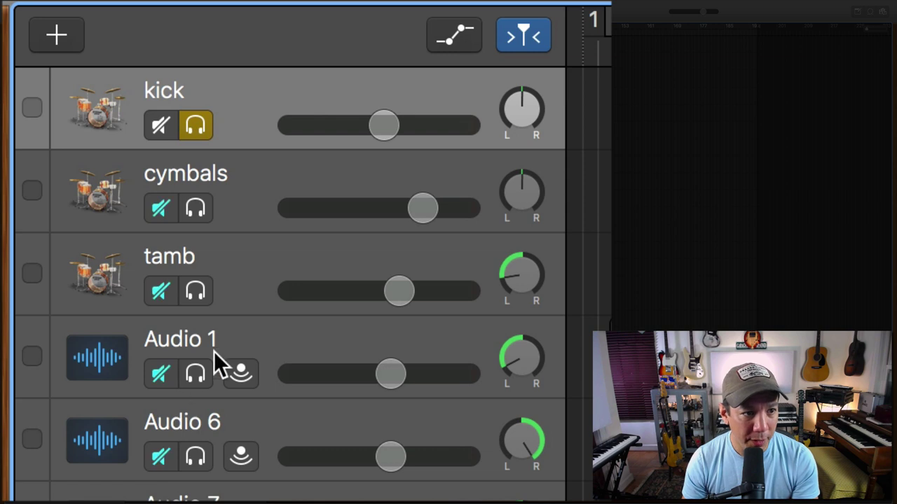
pyautogui.doubleClick(426, 200)
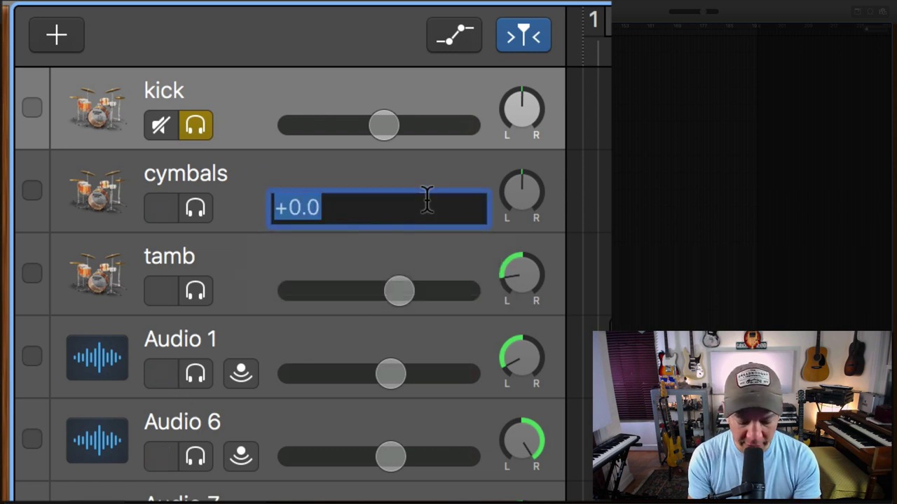
pyautogui.write('-5')
pyautogui.doubleClick(402, 290)
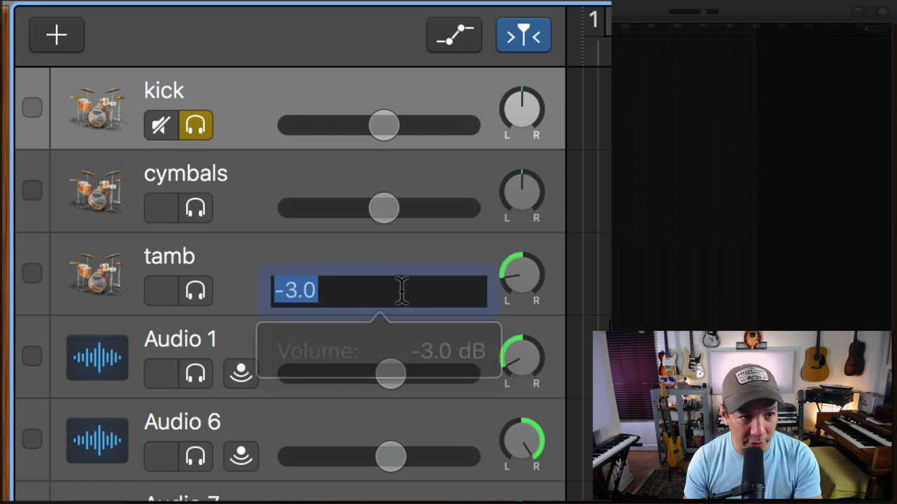
pyautogui.write('-5')
pyautogui.press('Return')
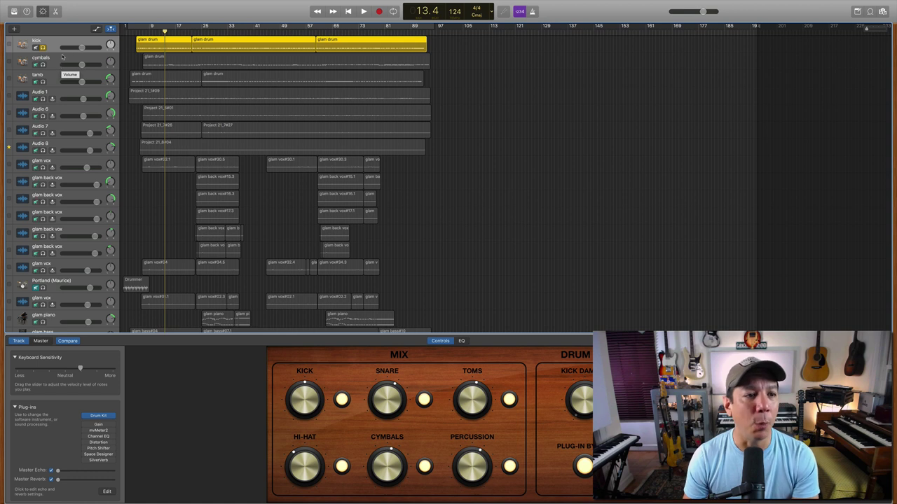
# Replace the Gain plug-in on the kick track with a Channel EQ
pyautogui.click(113, 425)
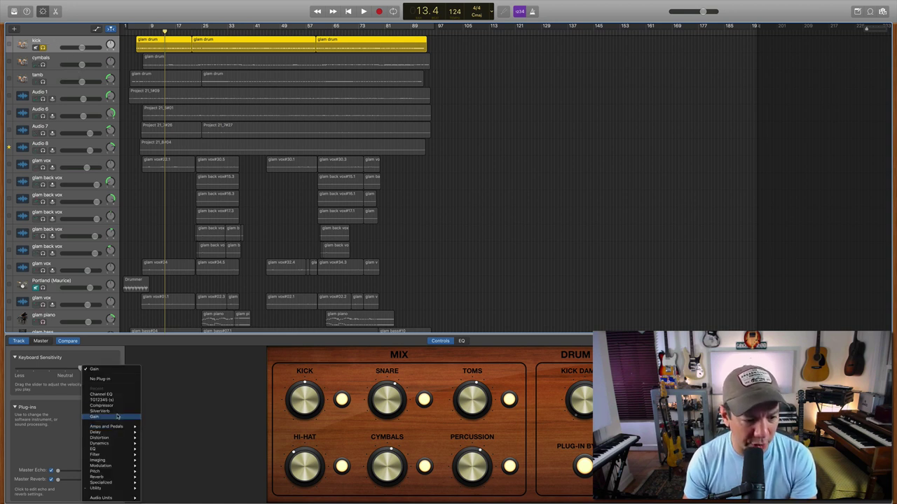
pyautogui.click(119, 396)
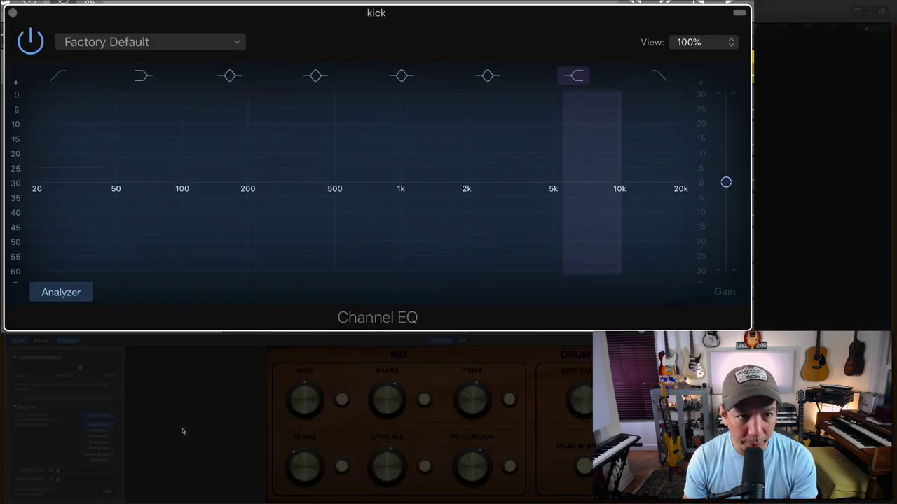
# Enable the kick EQ's low cut at 52 Hz, 24 dB/Oct, Q 0.60, and boost 2750 Hz by 3 dB with Q 0.20
pyautogui.click(61, 78)
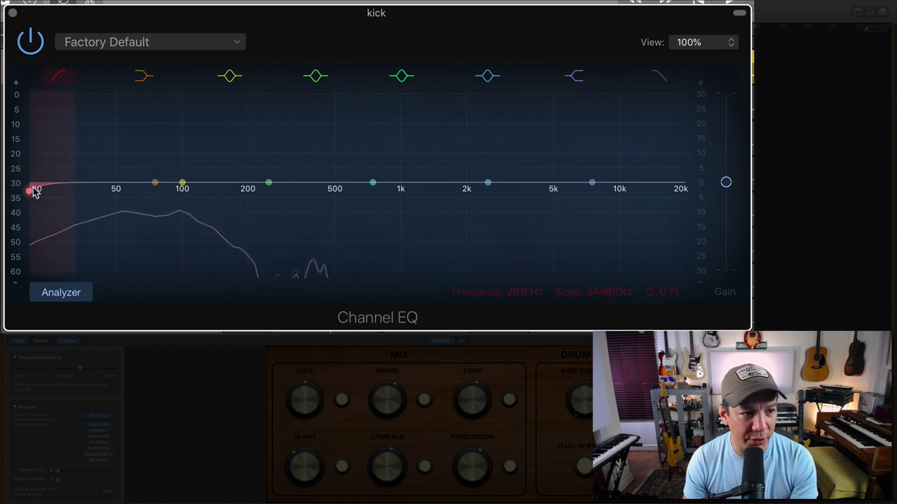
pyautogui.moveTo(33, 190); pyautogui.dragTo(118, 197)
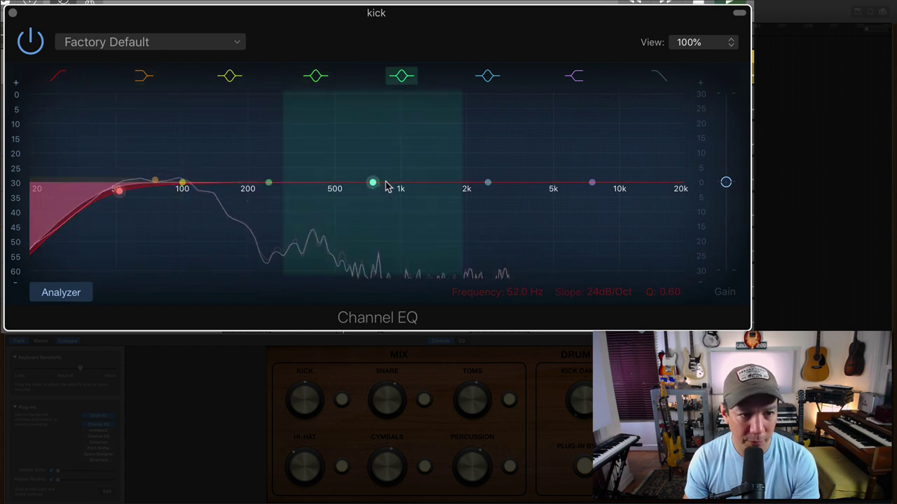
pyautogui.moveTo(489, 183); pyautogui.dragTo(499, 175)
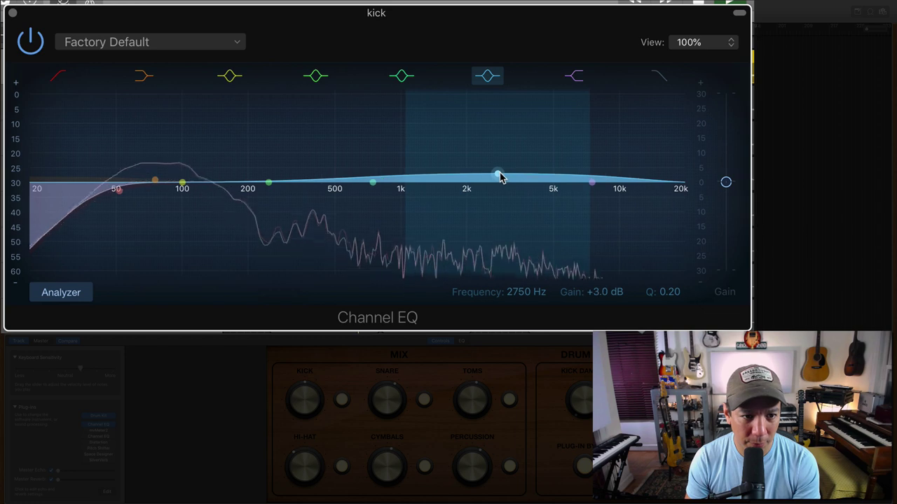
# Take the kick track out of solo and replace the Gain plug-in on the cymbals track with a Channel EQ
pyautogui.click(12, 13)
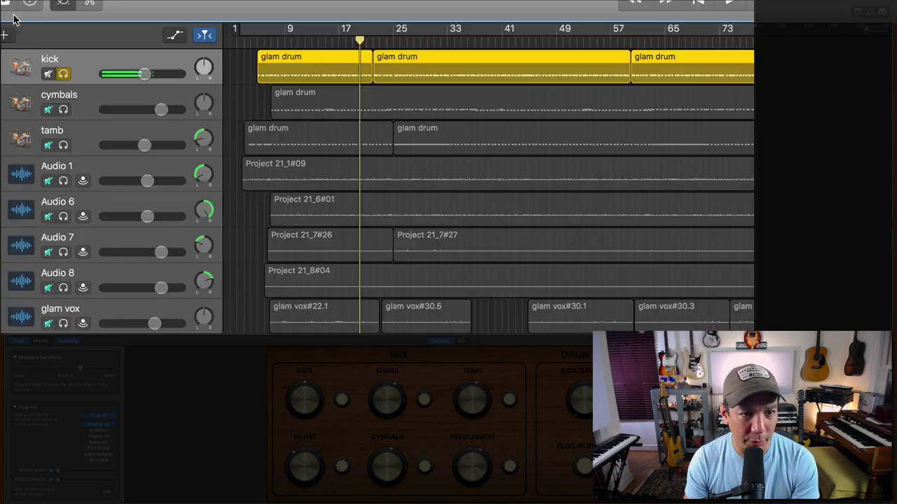
pyautogui.click(82, 99)
pyautogui.click(63, 74)
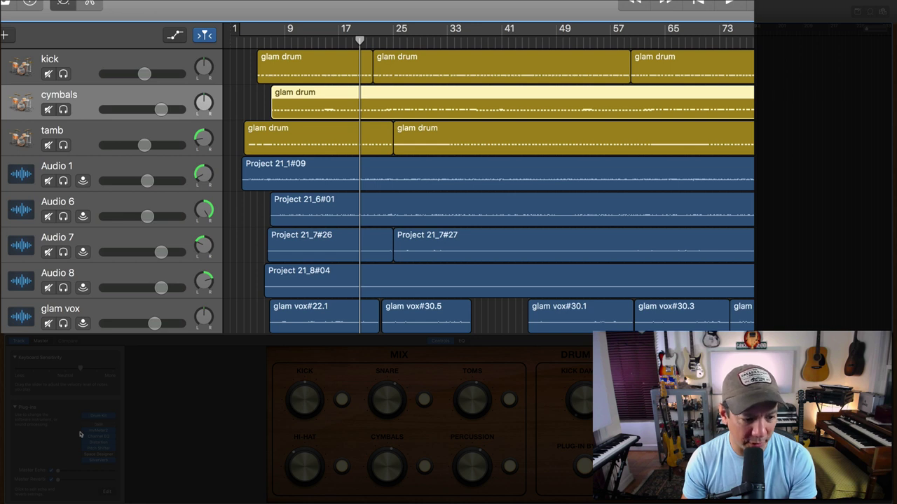
pyautogui.click(113, 425)
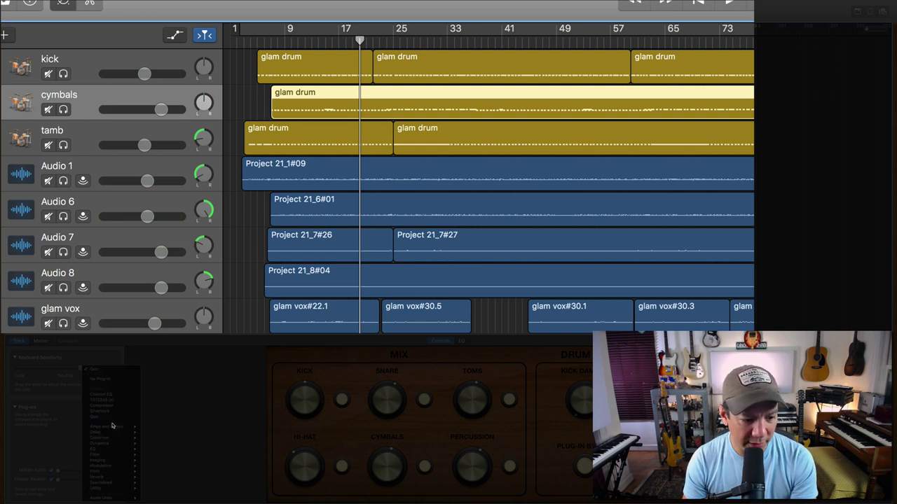
pyautogui.click(115, 398)
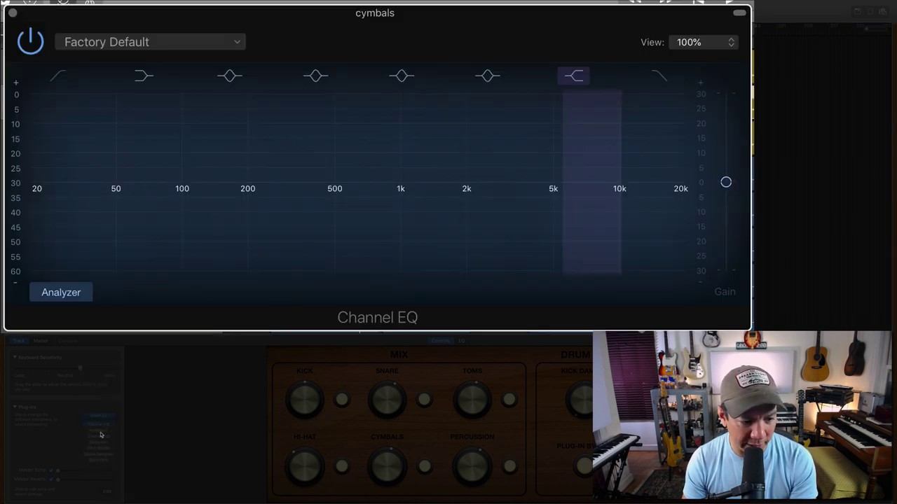
# Bypass the other cymbals plug-ins from mvMeter2 to SilverVerb and turn on the analyzer in the cymbals Channel EQ
pyautogui.press('super+w')
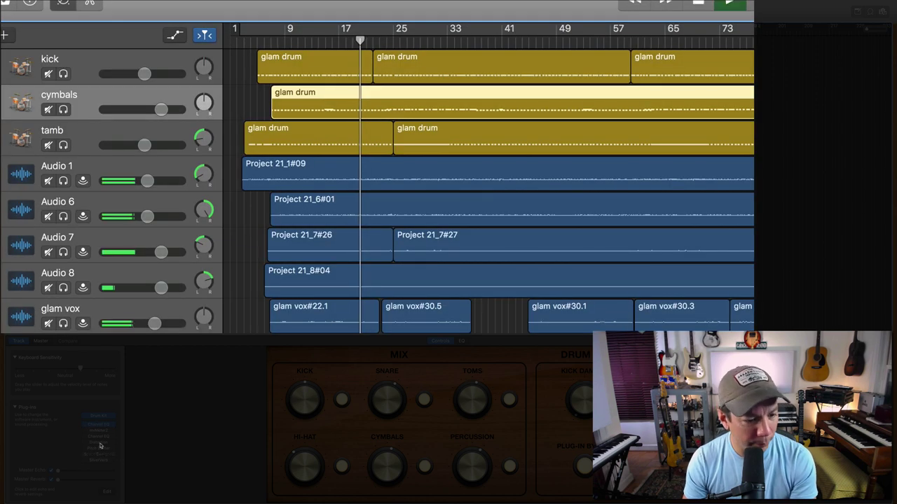
pyautogui.click(119, 462)
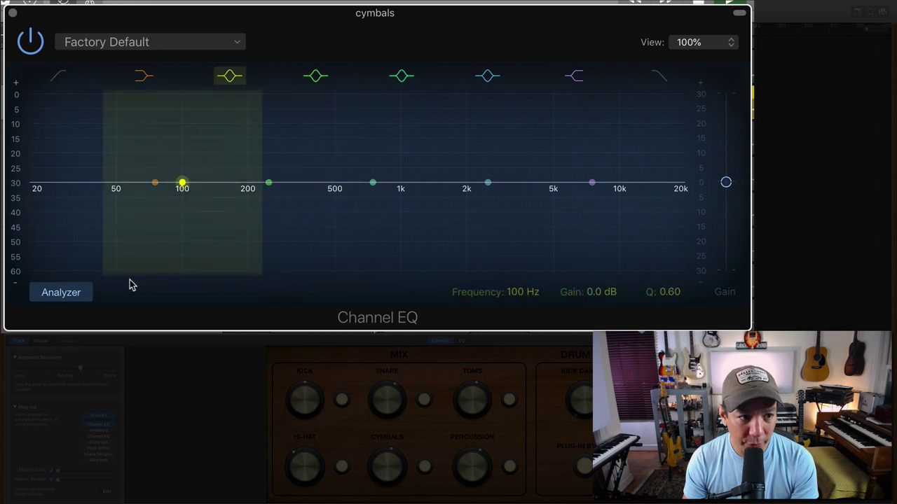
pyautogui.click(74, 295)
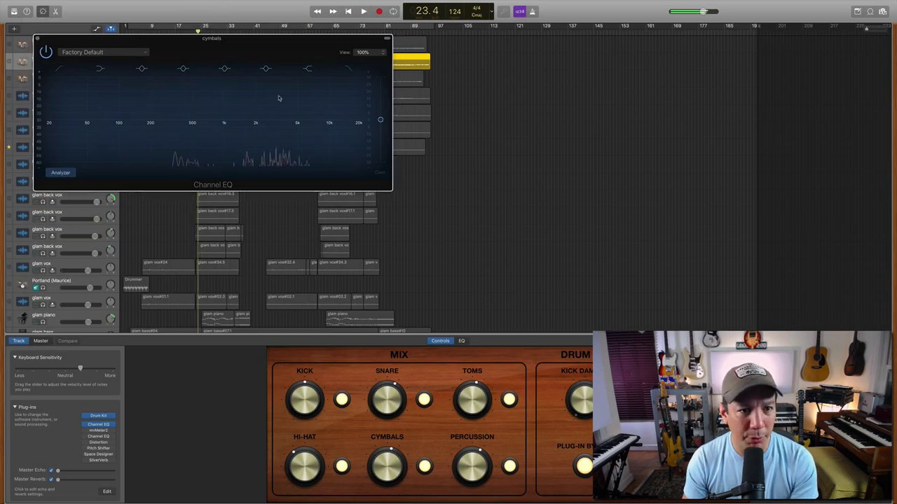
# Show the track automation and turn it off on the kick, cymbals and tamb tracks
pyautogui.moveTo(212, 22); pyautogui.dragTo(387, 228)
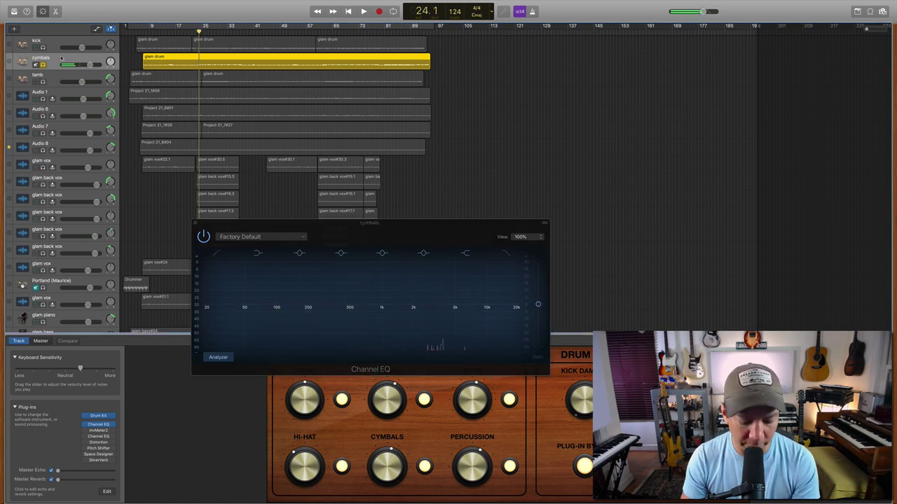
pyautogui.click(97, 29)
pyautogui.scroll(2, 96, 89)
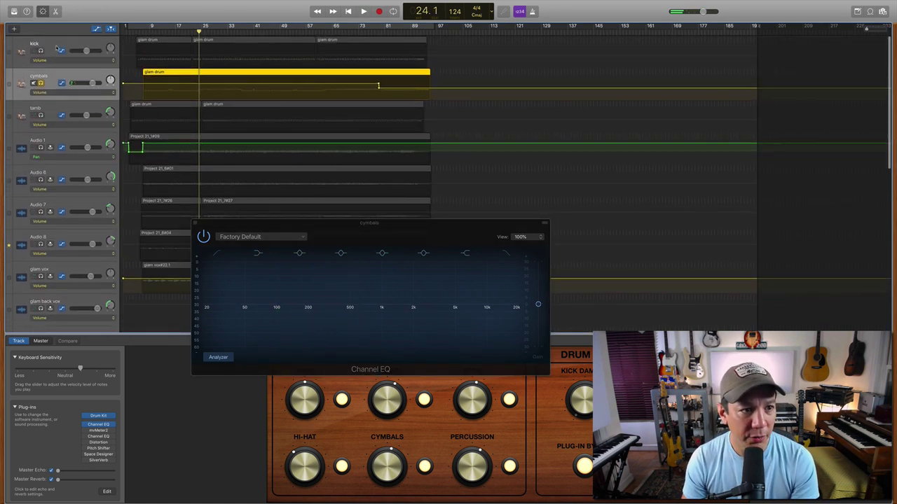
pyautogui.press('super+a')
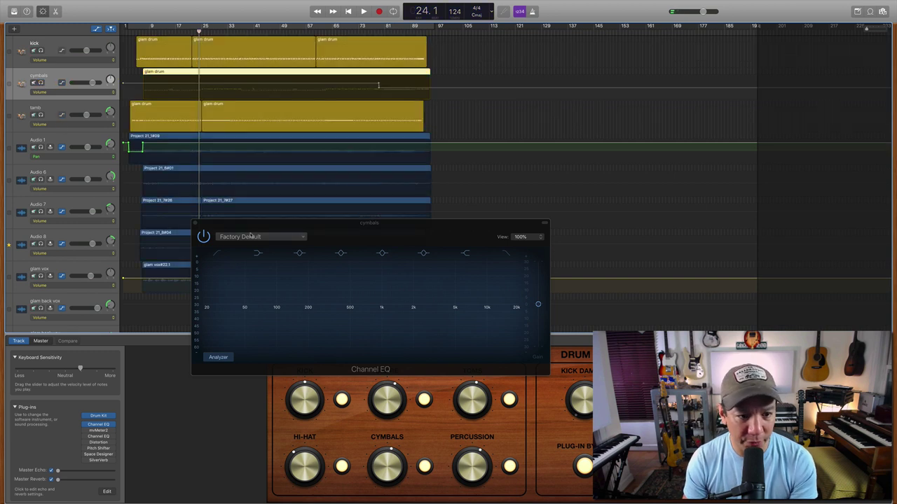
# In the cymbals EQ, boost the high shelf 2.5 dB at 4550 Hz and add 1.5 dB at 1900 Hz with Q 0.20
pyautogui.moveTo(331, 236); pyautogui.dragTo(161, 43)
pyautogui.press('space')
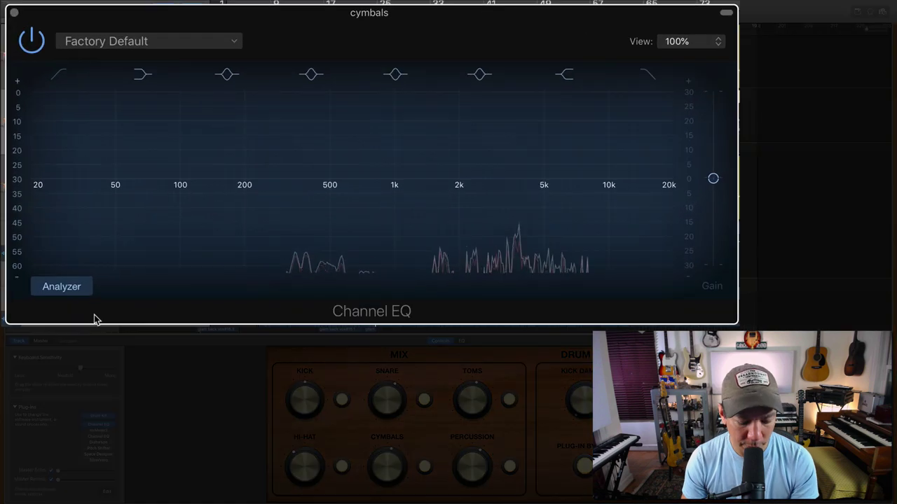
pyautogui.moveTo(554, 250)
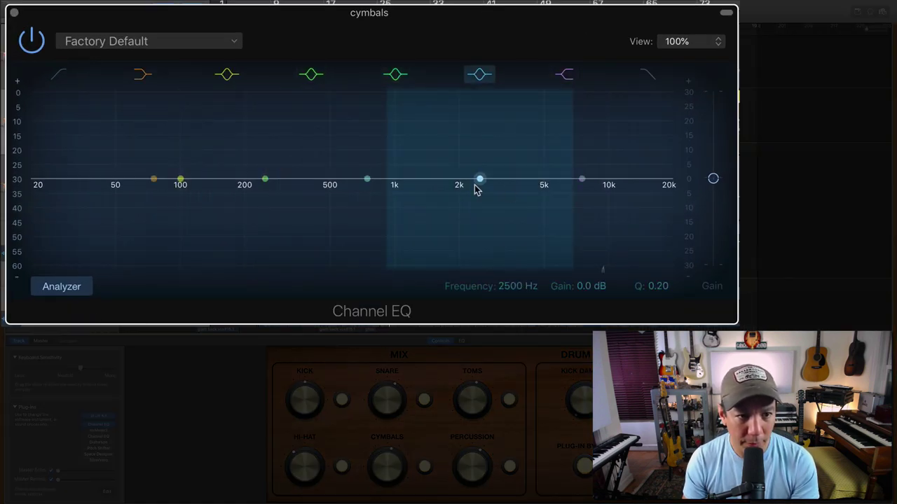
pyautogui.moveTo(582, 179); pyautogui.dragTo(538, 170)
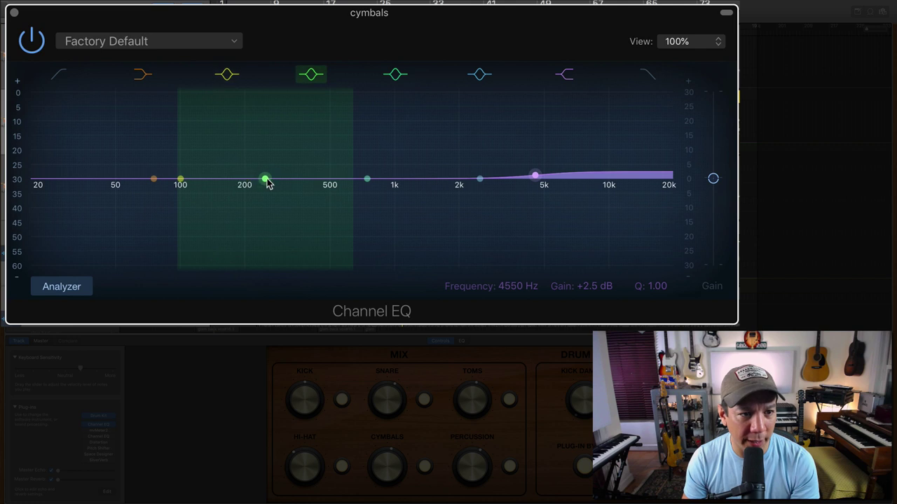
pyautogui.moveTo(479, 179); pyautogui.dragTo(452, 176)
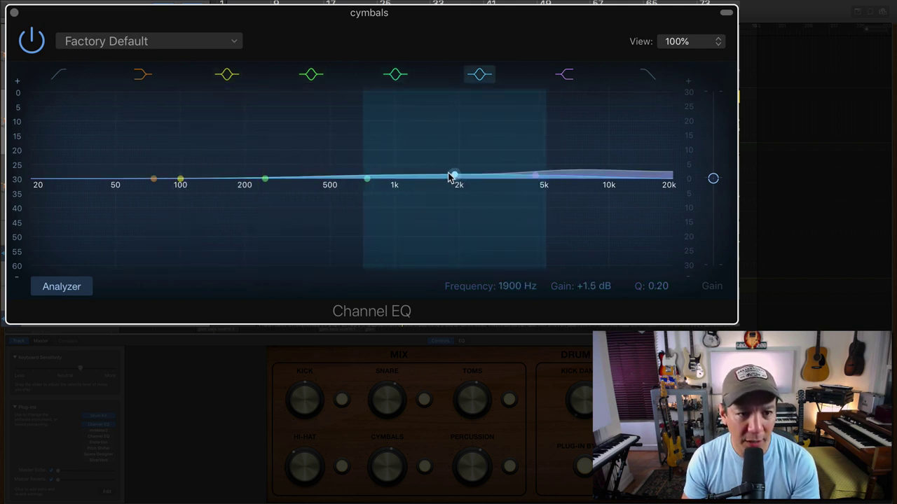
# Take the cymbals track out of solo and reset its volume to match the kick and tamb tracks
pyautogui.click(13, 13)
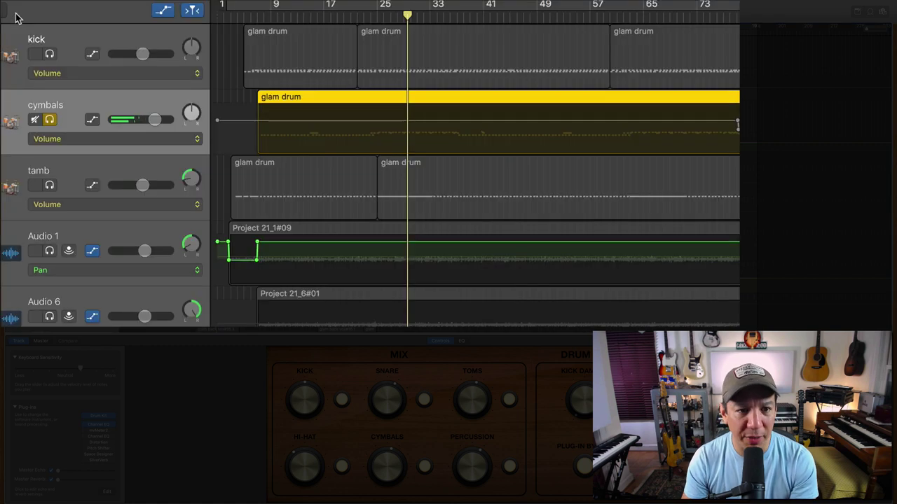
pyautogui.click(49, 120)
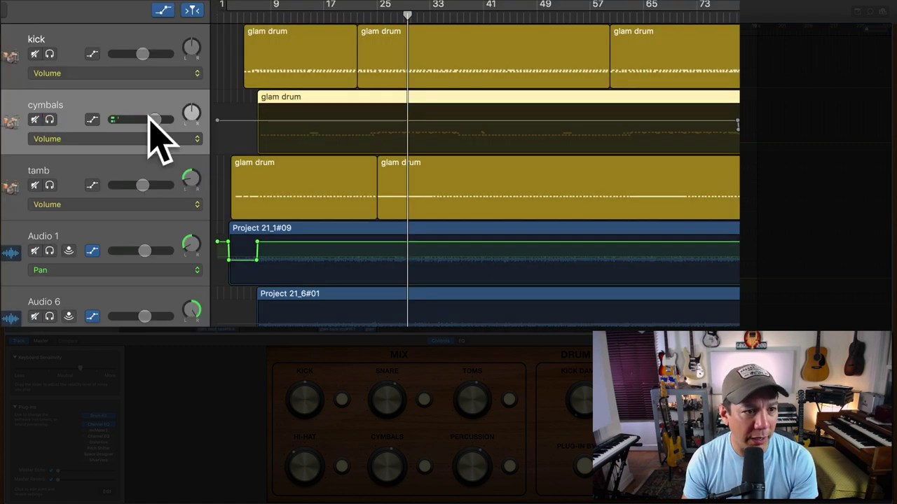
pyautogui.doubleClick(149, 120)
pyautogui.press('Return')
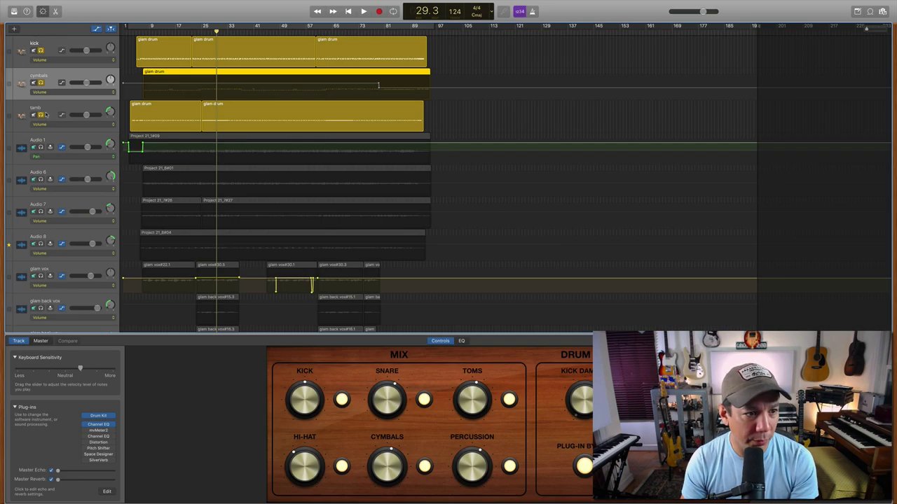
# Play the kick, cymbals and tamb soloed together, and select all notes of both tamb regions in the Piano Roll
pyautogui.click(50, 186)
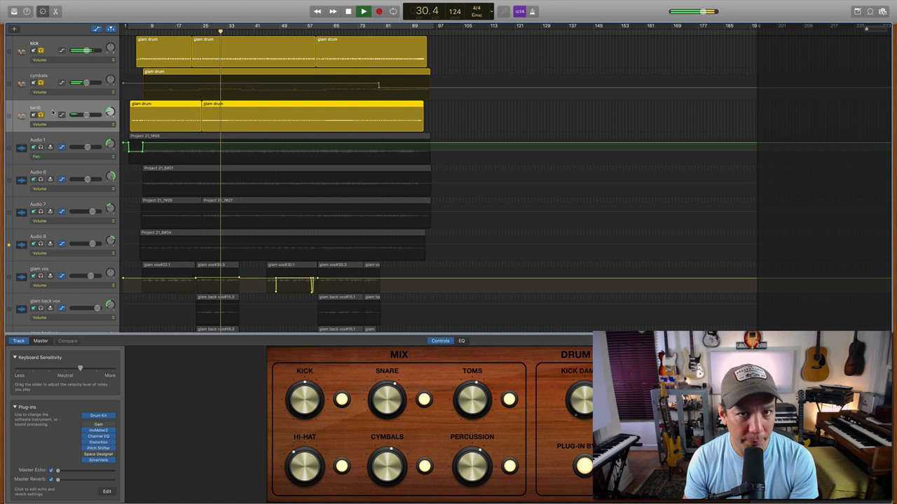
pyautogui.press('space')
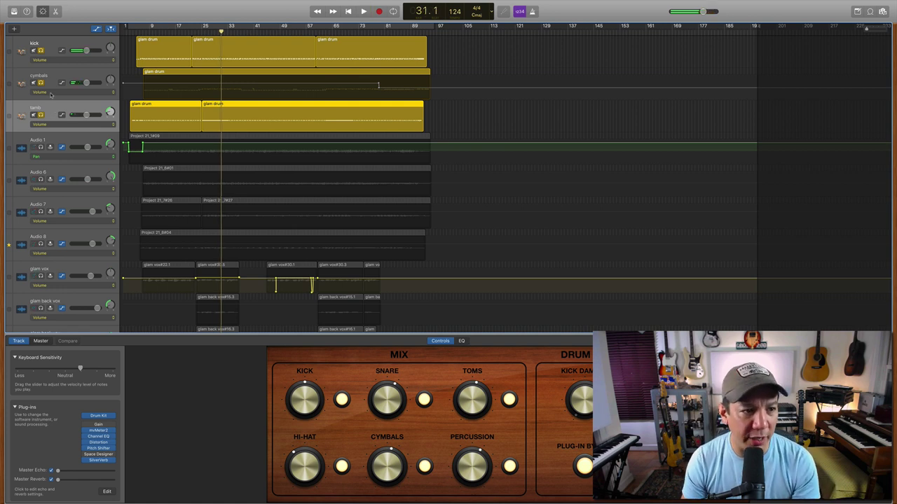
pyautogui.click(55, 11)
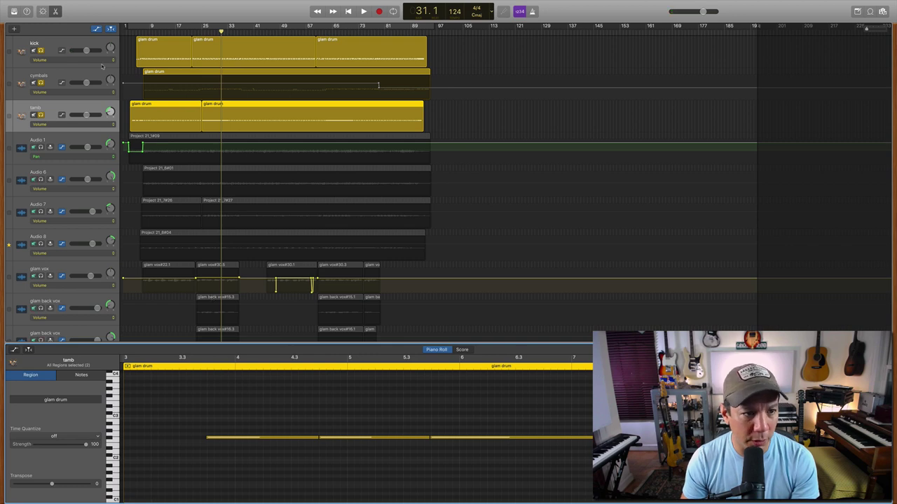
pyautogui.press('super+Left')
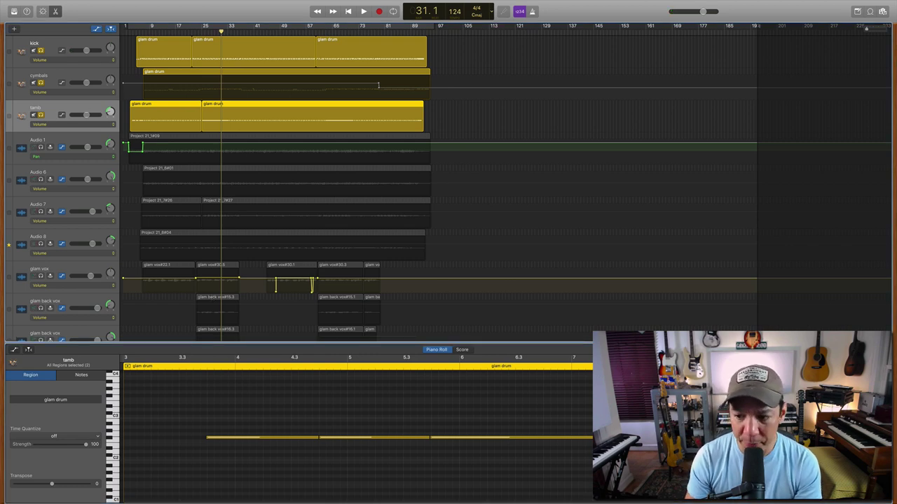
pyautogui.press('z')
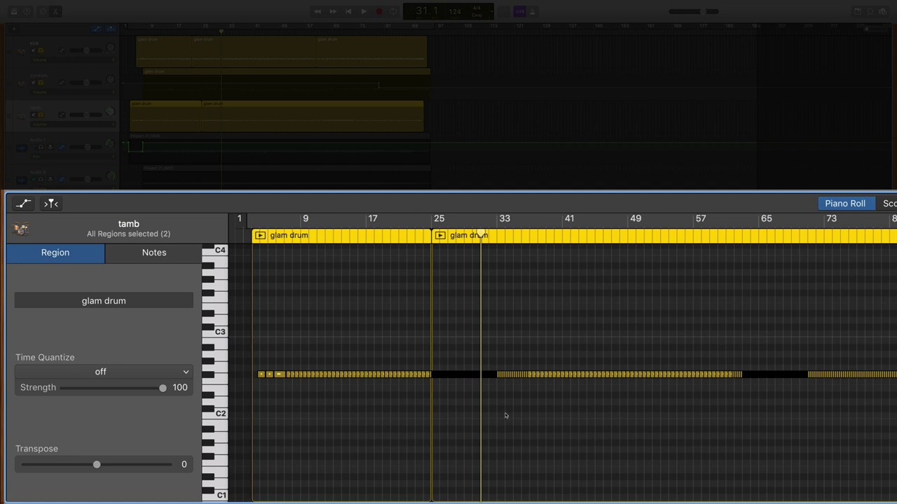
pyautogui.moveTo(896, 327); pyautogui.dragTo(238, 429)
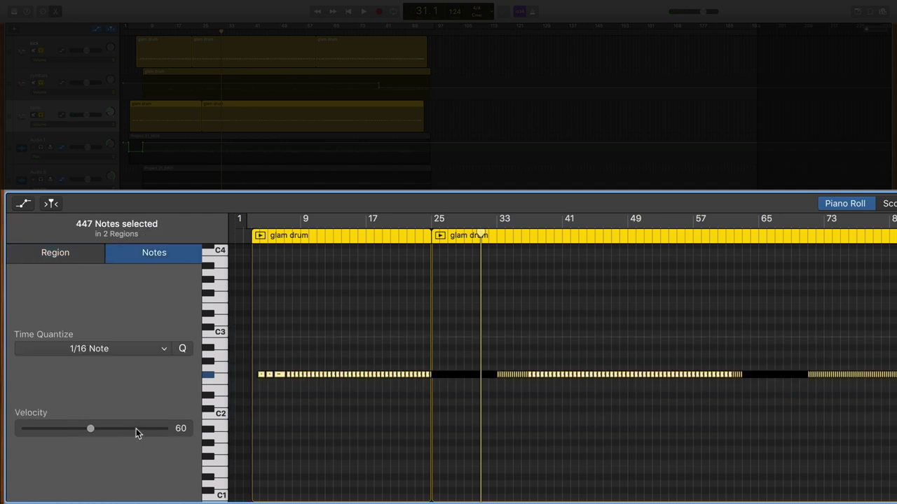
# Try different velocities on the selected tamb notes while the drums play, ending at 118
pyautogui.moveTo(136, 428)
pyautogui.mouseDown()
pyautogui.moveTo(161, 431)
pyautogui.moveTo(145, 430)
pyautogui.mouseUp()
pyautogui.press('space')
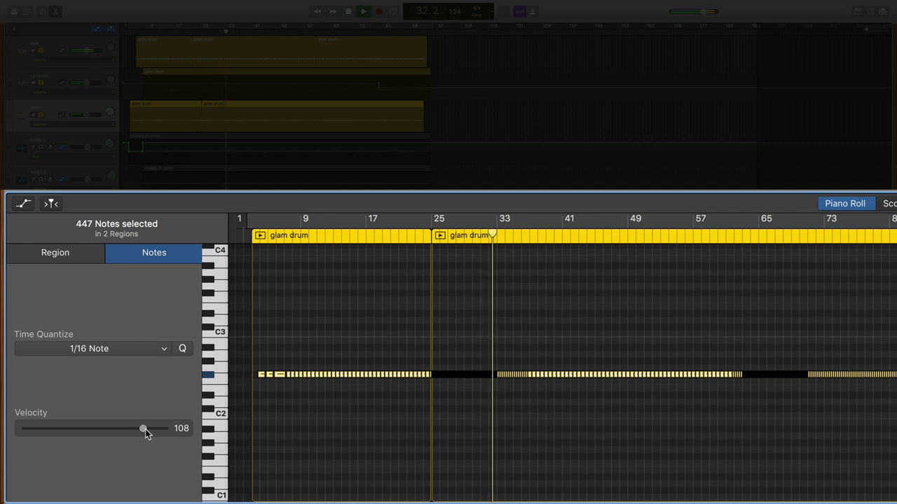
pyautogui.click(68, 430)
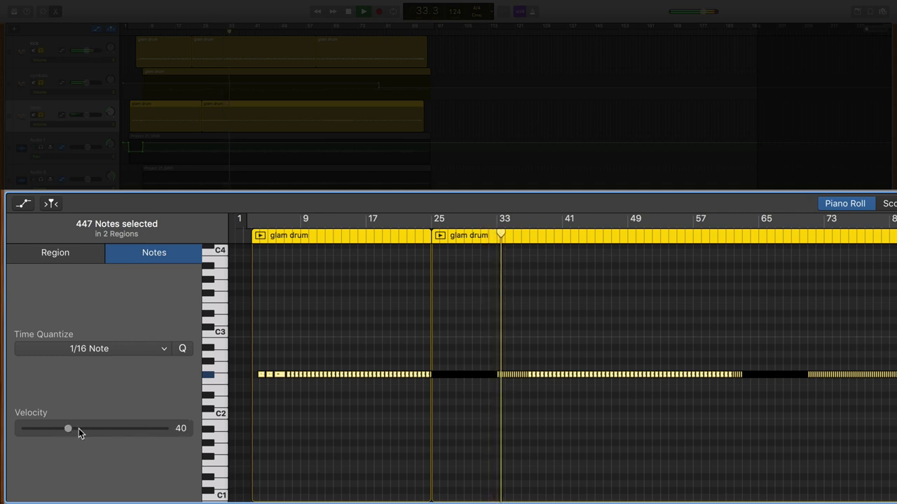
pyautogui.moveTo(79, 429); pyautogui.dragTo(97, 427)
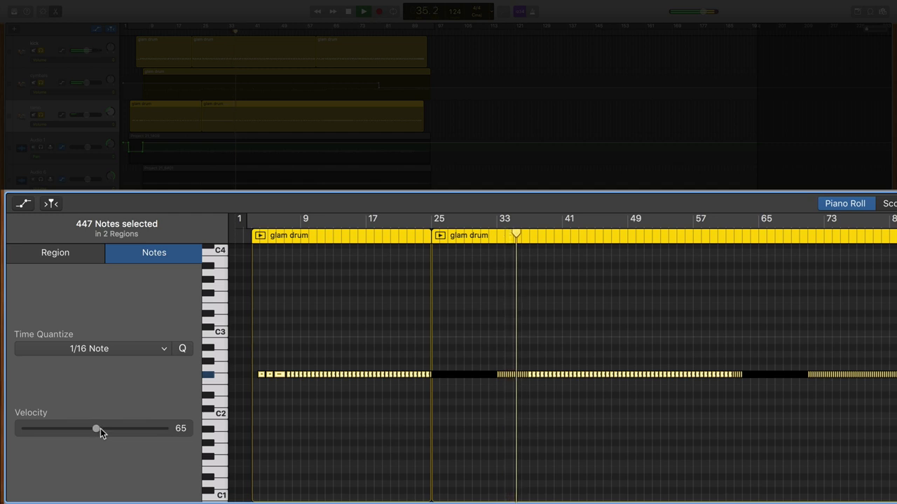
pyautogui.click(148, 429)
pyautogui.press('space')
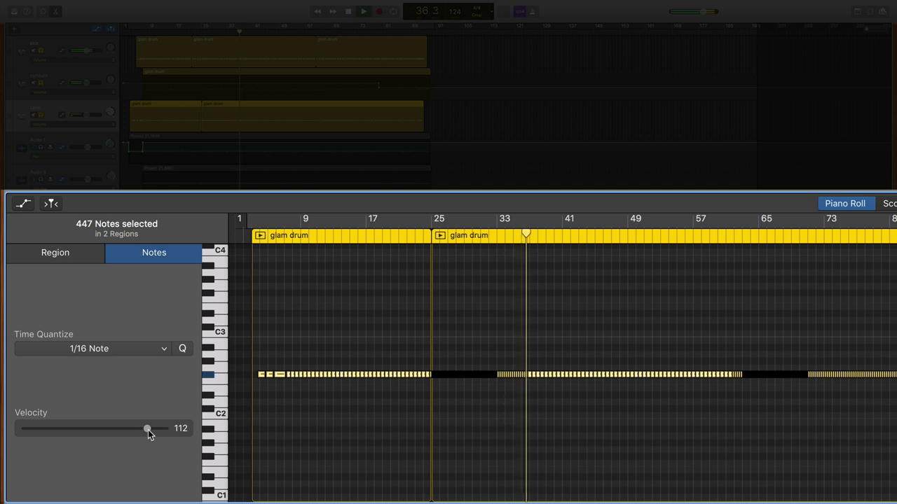
pyautogui.moveTo(156, 429); pyautogui.dragTo(155, 429)
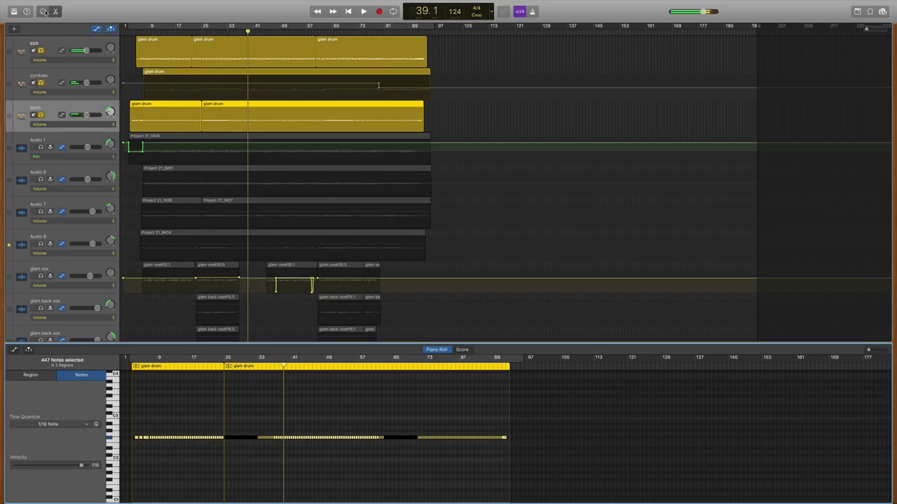
# Turn up the Percussion level in the tamb track's drum kit mix and take all three drum tracks out of solo
pyautogui.press('b')
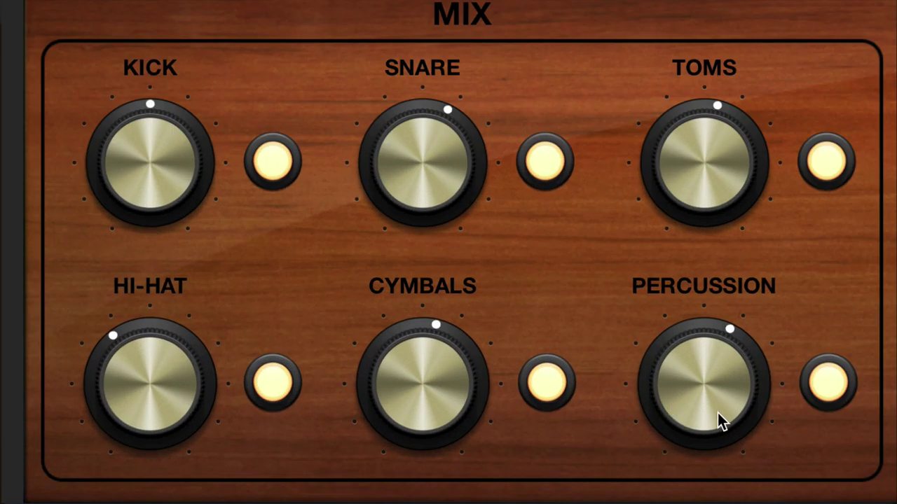
pyautogui.moveTo(722, 421); pyautogui.dragTo(715, 384)
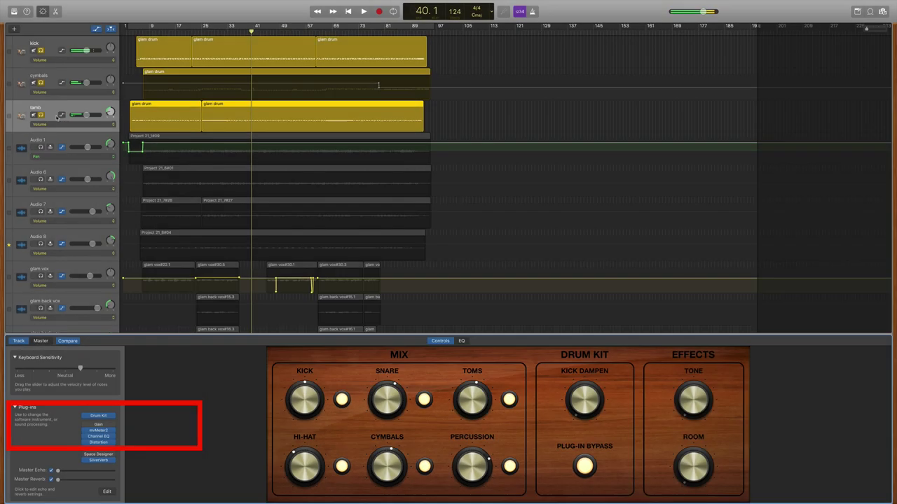
pyautogui.click(41, 50)
pyautogui.click(40, 82)
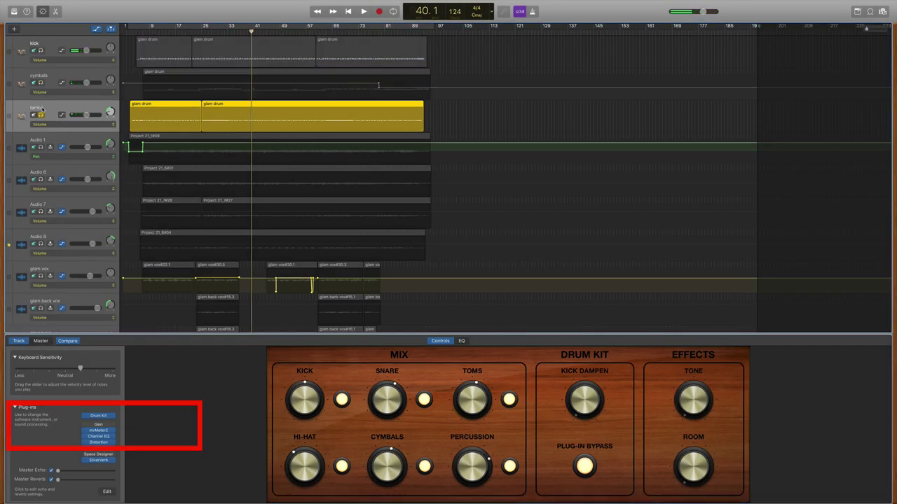
pyautogui.click(41, 115)
# Move the glam bass track directly below the tamb track and solo it
pyautogui.scroll(-8, 306, 174)
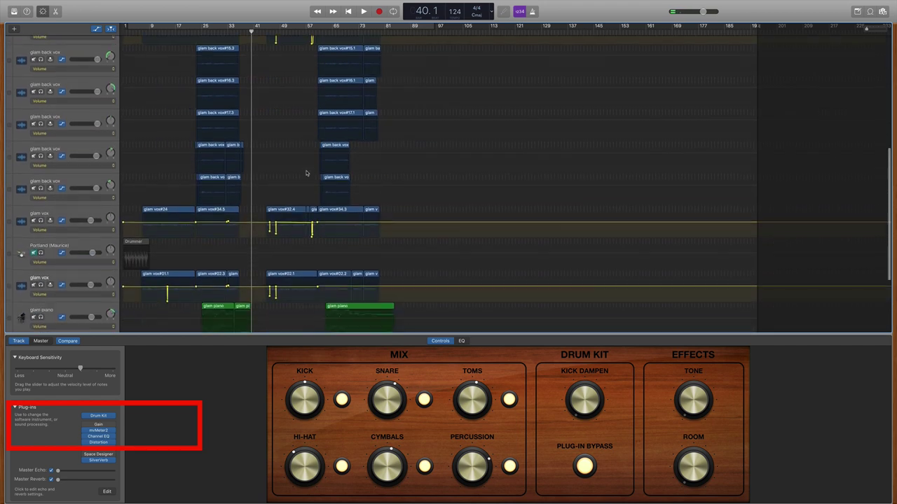
pyautogui.scroll(-4, 305, 174)
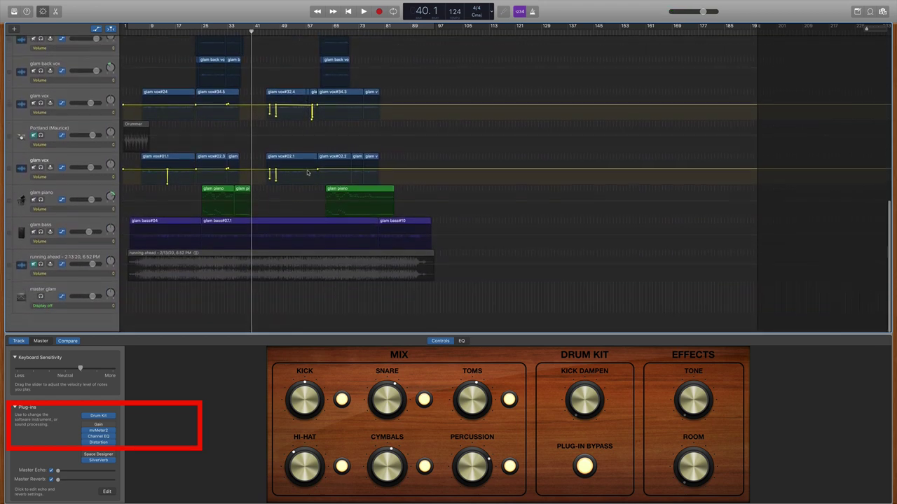
pyautogui.moveTo(78, 227); pyautogui.dragTo(78, 181)
pyautogui.moveTo(89, 142); pyautogui.dragTo(93, 88)
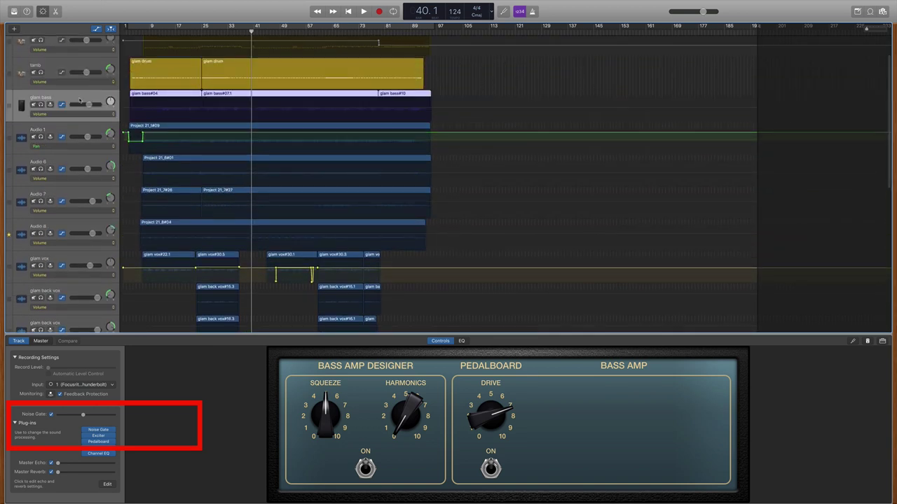
pyautogui.click(41, 103)
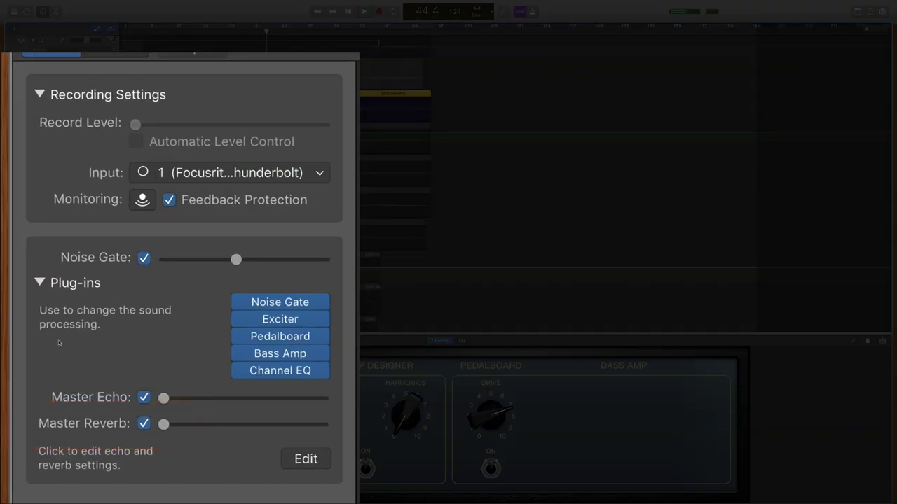
# Examine the Channel EQ settings on the glam bass track and close the plug-in window
pyautogui.moveTo(275, 375)
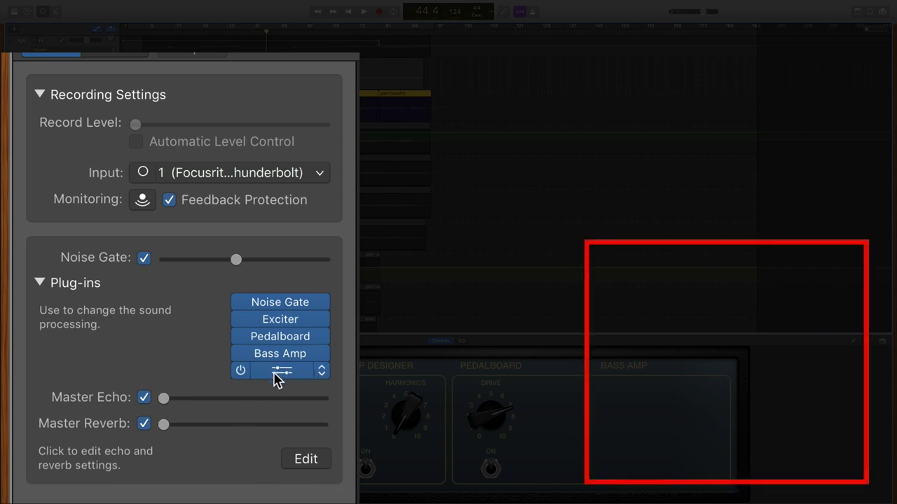
pyautogui.click(277, 372)
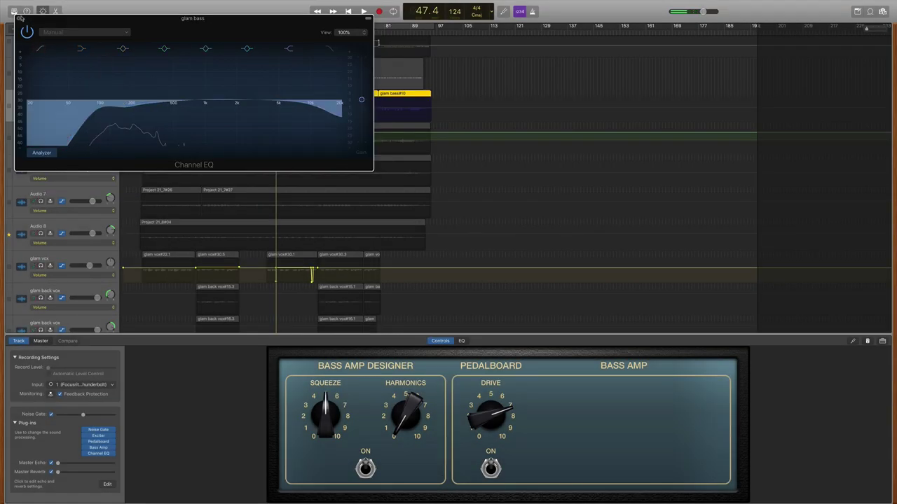
pyautogui.click(18, 18)
# Load the Pick Brightener patch from the Library's Clean Bass sounds onto the glam bass track
pyautogui.click(14, 11)
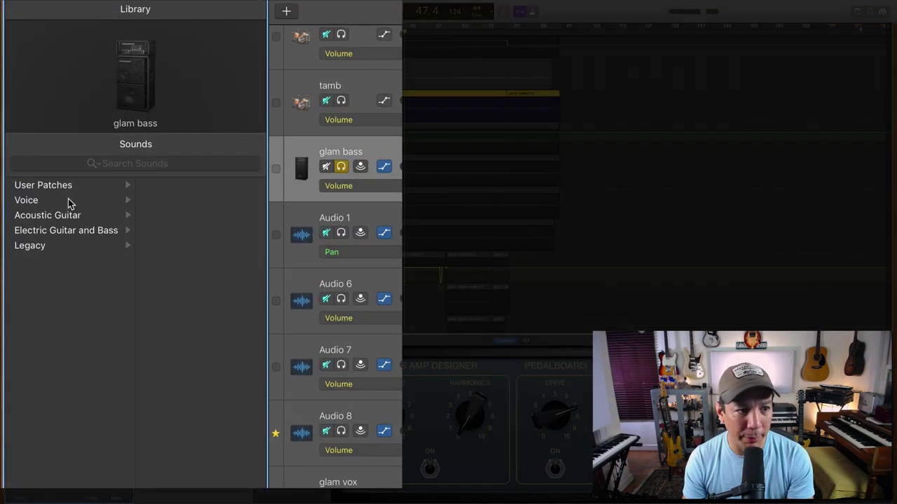
pyautogui.click(73, 234)
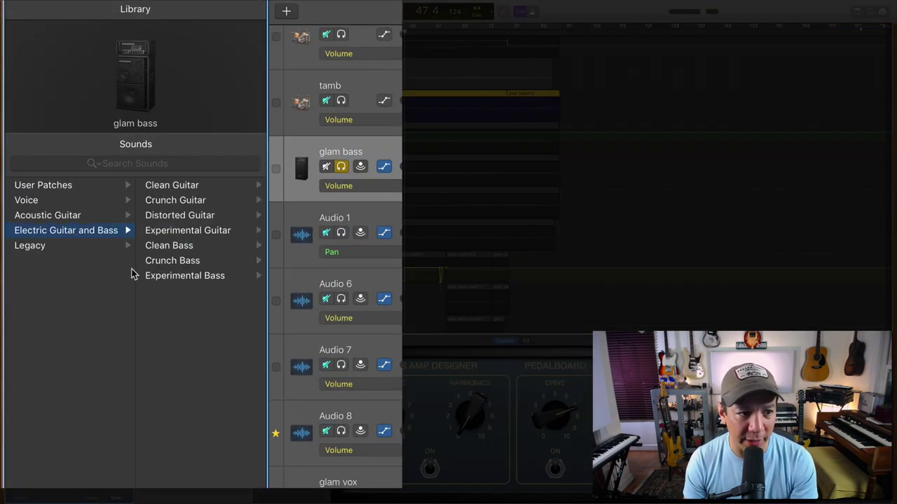
pyautogui.click(179, 248)
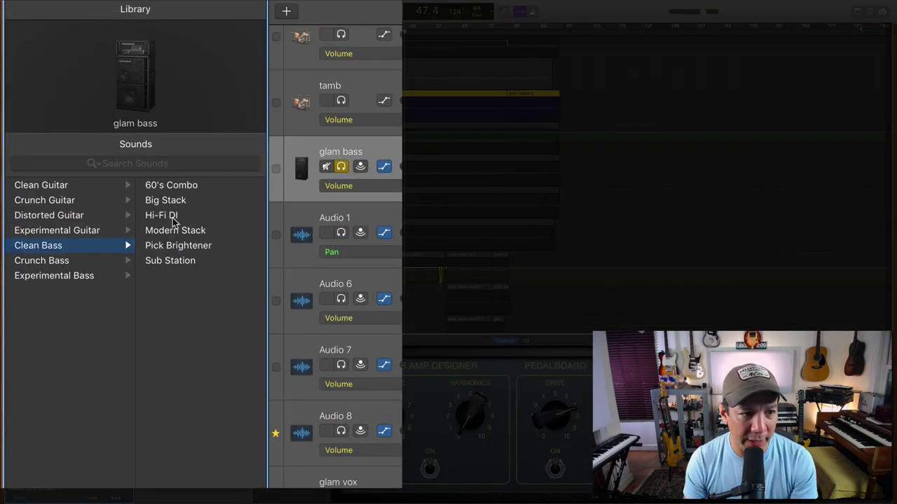
pyautogui.click(178, 245)
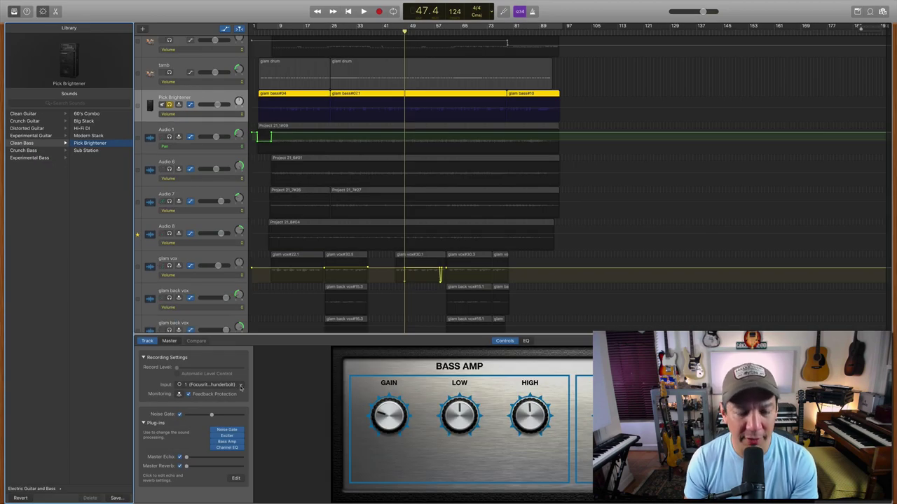
# Play the soloed bass from around bar 16 to hear the Pick Brightener sound
pyautogui.click(304, 35)
pyautogui.press('space')
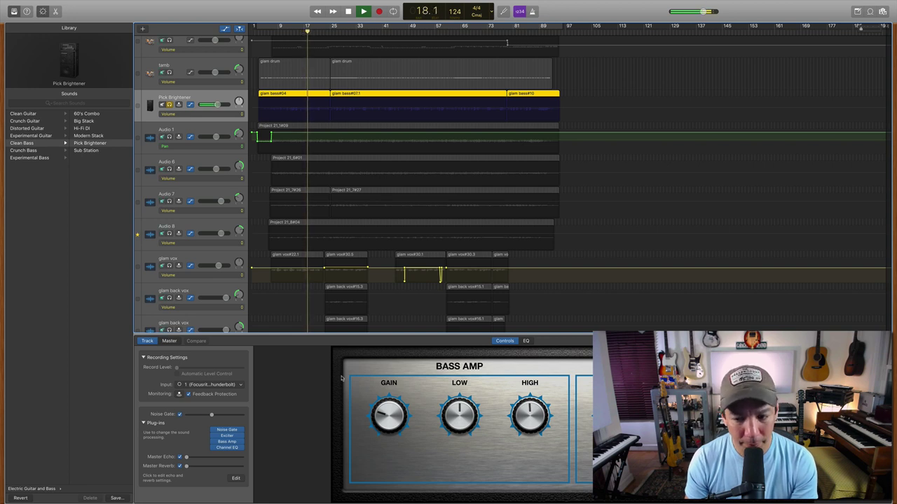
pyautogui.press('space')
pyautogui.press('space')
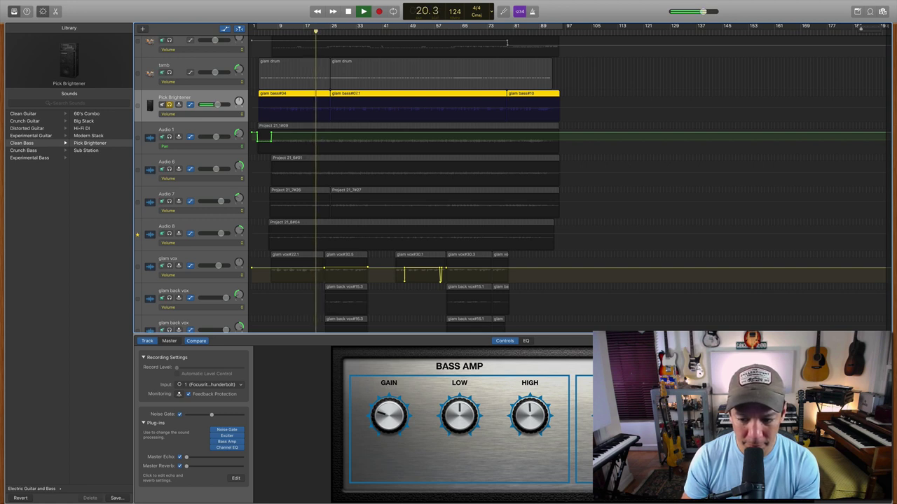
pyautogui.press('space')
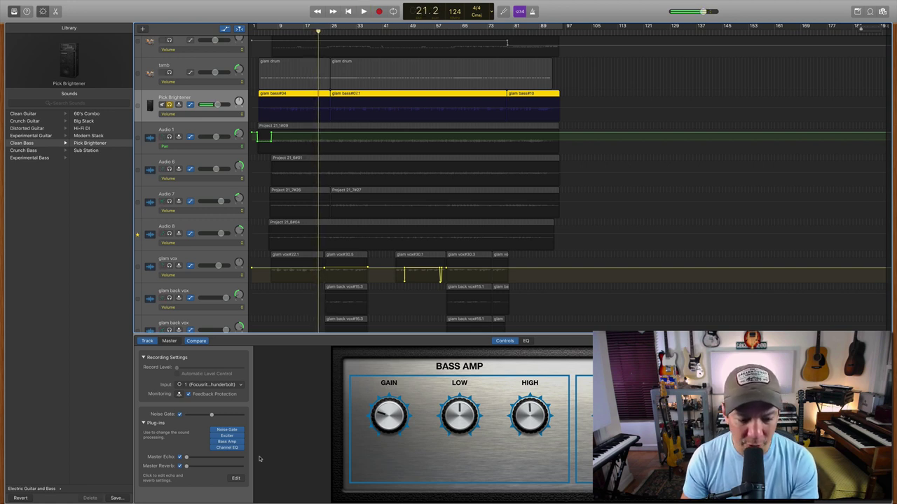
# Insert a Pedalboard plug-in between the Exciter and the Bass Amp on the bass track
pyautogui.click(227, 440)
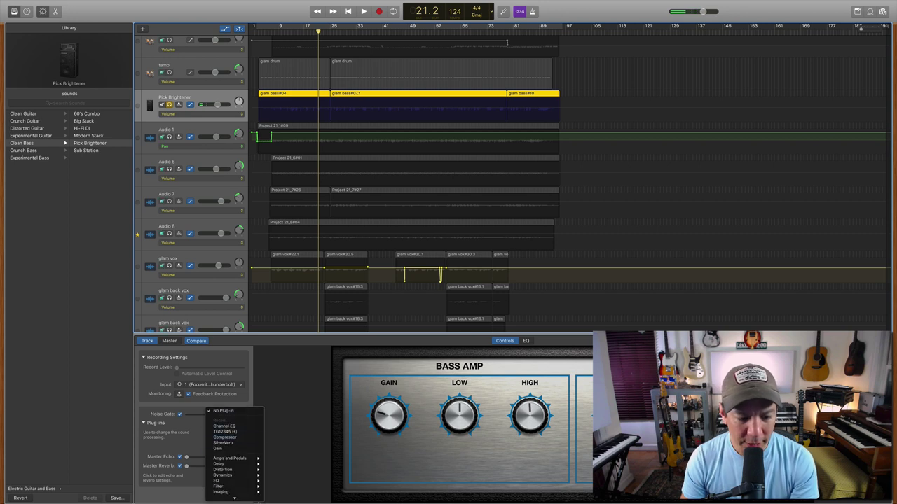
pyautogui.moveTo(252, 431)
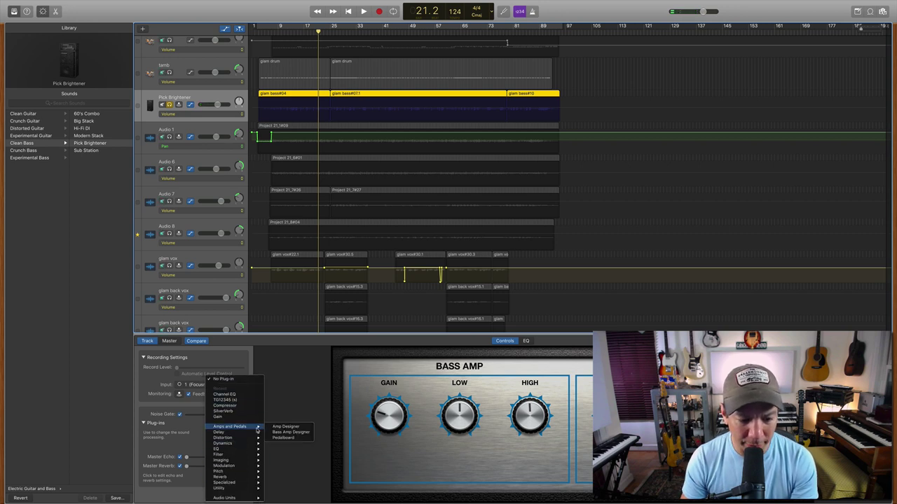
pyautogui.click(306, 439)
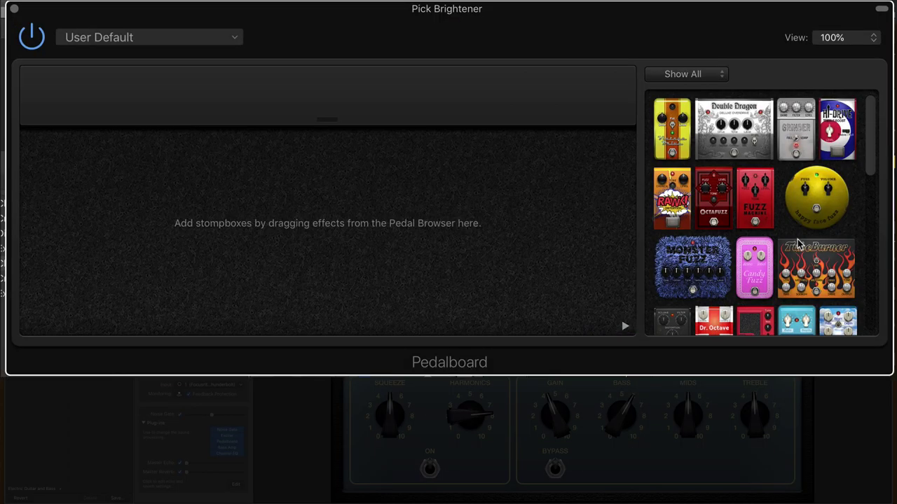
# Try the Vintage Drive stompbox on the bass pedalboard and remove it again
pyautogui.scroll(-2, 404, 133)
pyautogui.scroll(2, 404, 133)
pyautogui.moveTo(687, 141); pyautogui.dragTo(218, 243)
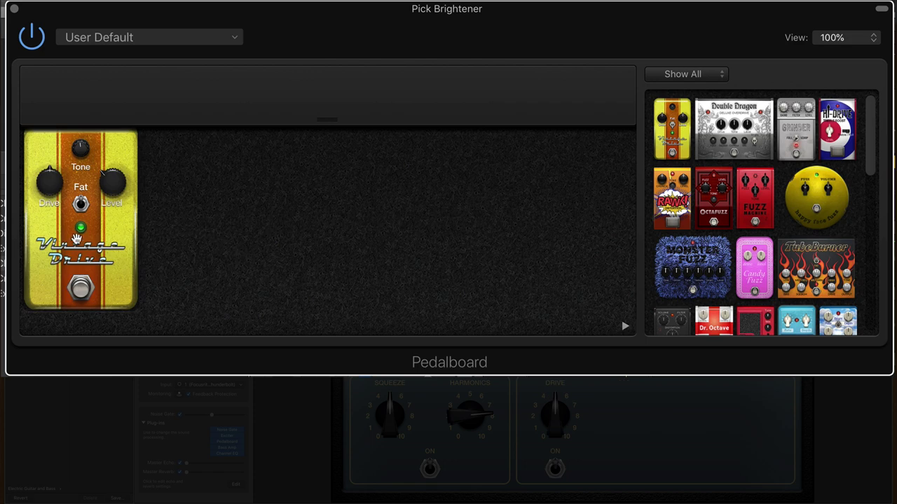
pyautogui.moveTo(77, 238); pyautogui.dragTo(673, 218)
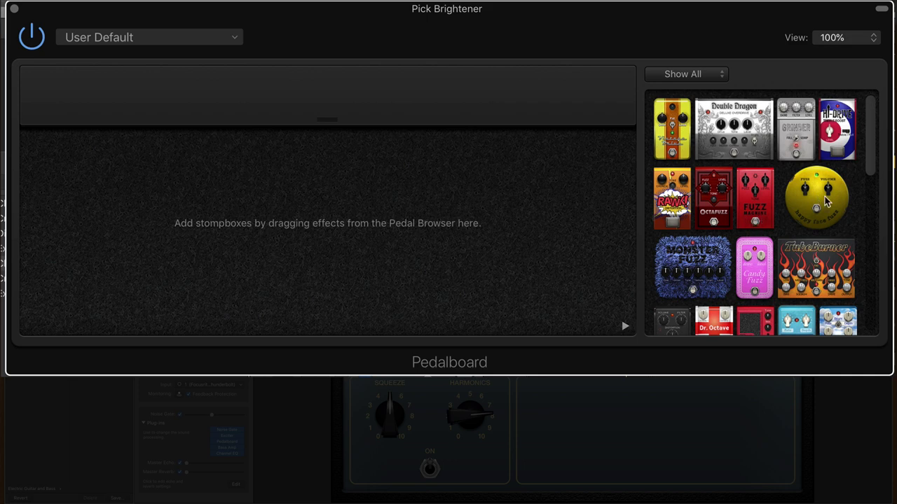
# Add the Happy Face Fuzz stompbox to the bass pedalboard, turn up its Fuzz, and close the plug-in
pyautogui.moveTo(825, 202); pyautogui.dragTo(180, 229)
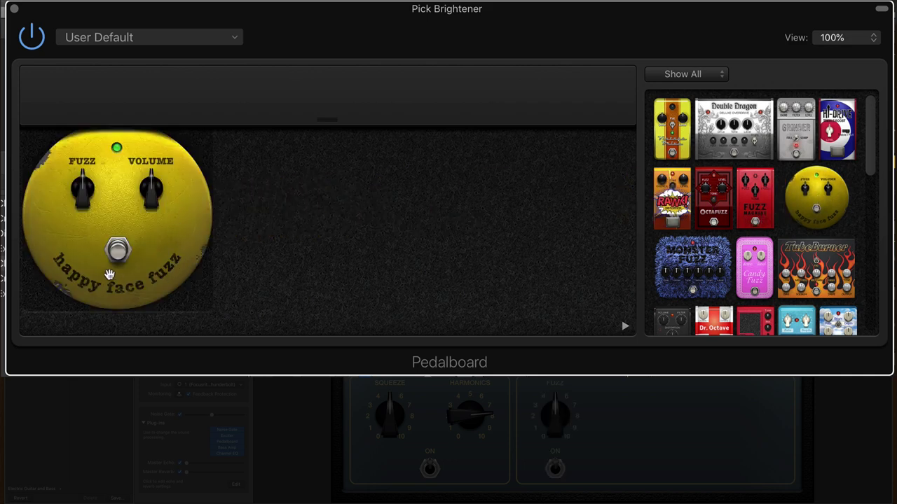
pyautogui.moveTo(81, 195)
pyautogui.moveTo(80, 195)
pyautogui.mouseDown()
pyautogui.moveTo(77, 166)
pyautogui.moveTo(77, 186)
pyautogui.mouseUp()
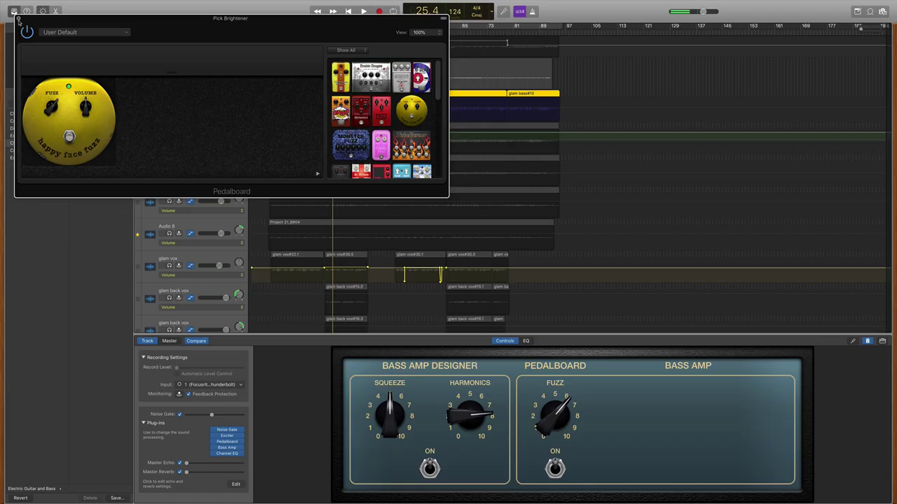
pyautogui.click(14, 8)
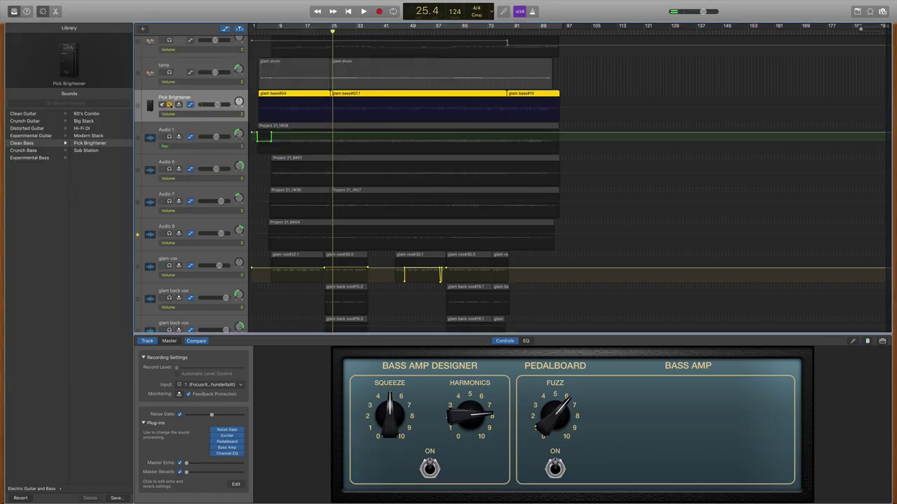
# Take the bass out of solo and mute Audio 1 and the tracks below it through the running ahead mix
pyautogui.click(169, 104)
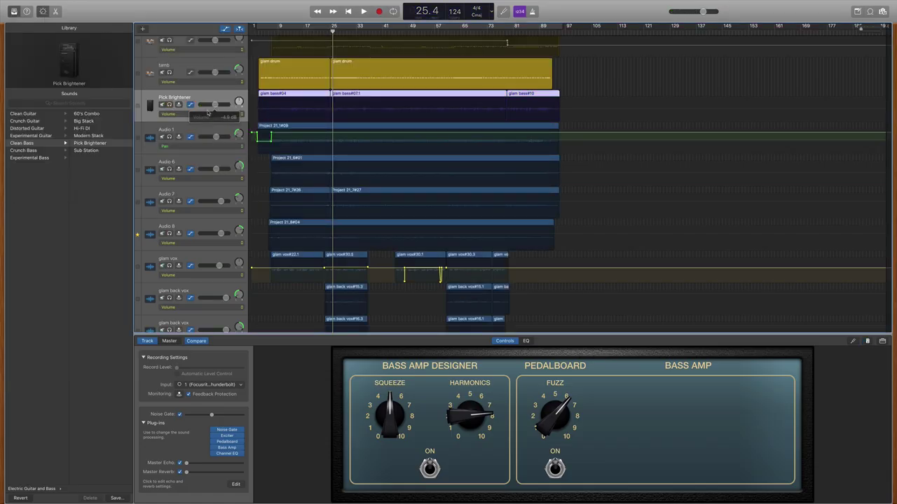
pyautogui.click(162, 137)
pyautogui.scroll(-5, 162, 139)
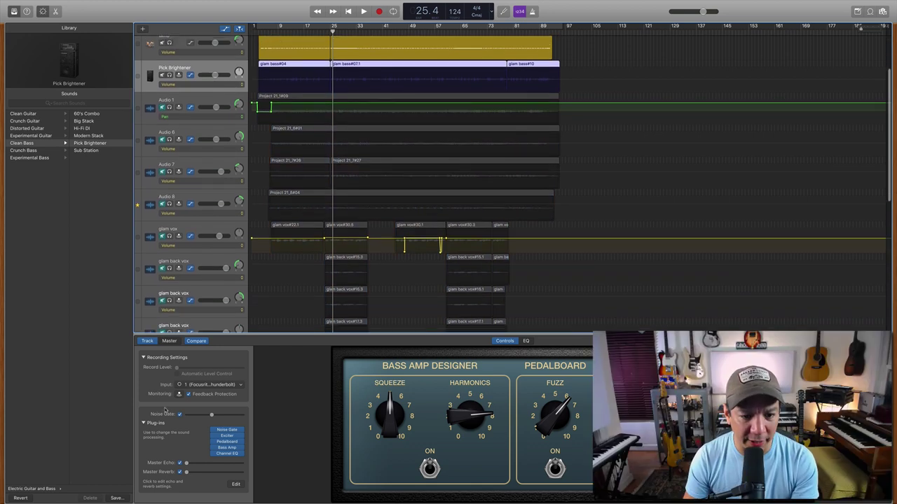
pyautogui.scroll(-6, 160, 208)
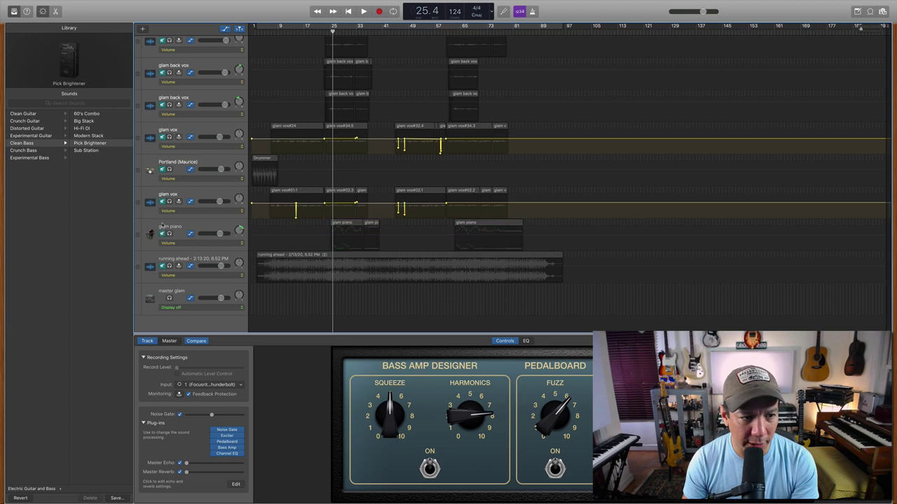
pyautogui.scroll(10, 247, 154)
pyautogui.scroll(-2, 247, 154)
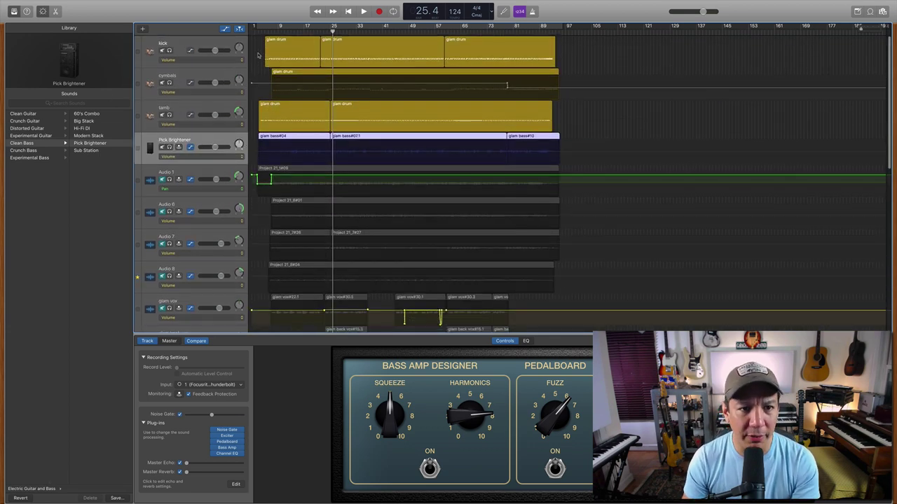
# Play the drums and bass together from around bar 6, lower the bass volume slightly, and hide the Library
pyautogui.click(271, 34)
pyautogui.press('space')
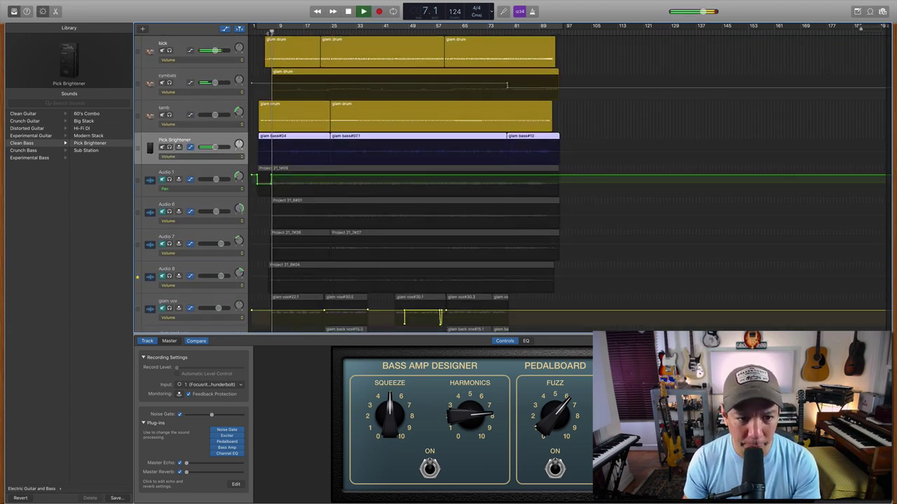
pyautogui.moveTo(215, 147); pyautogui.dragTo(214, 147)
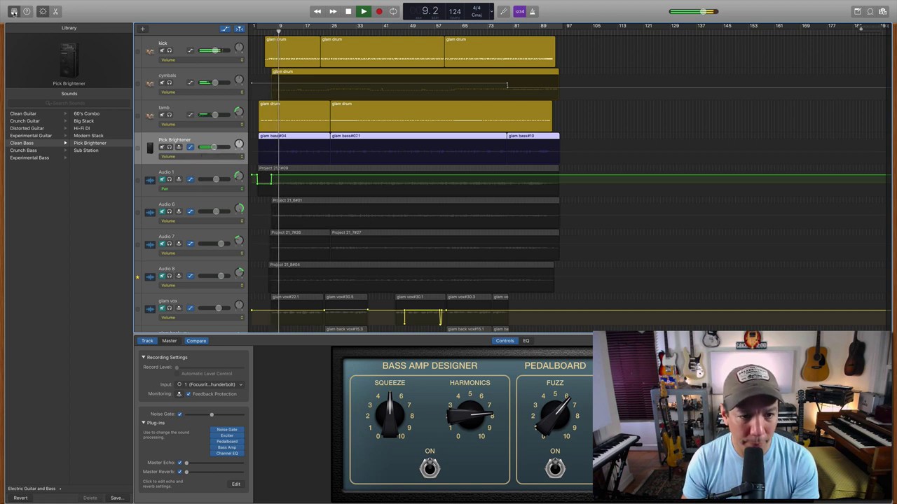
pyautogui.press('space')
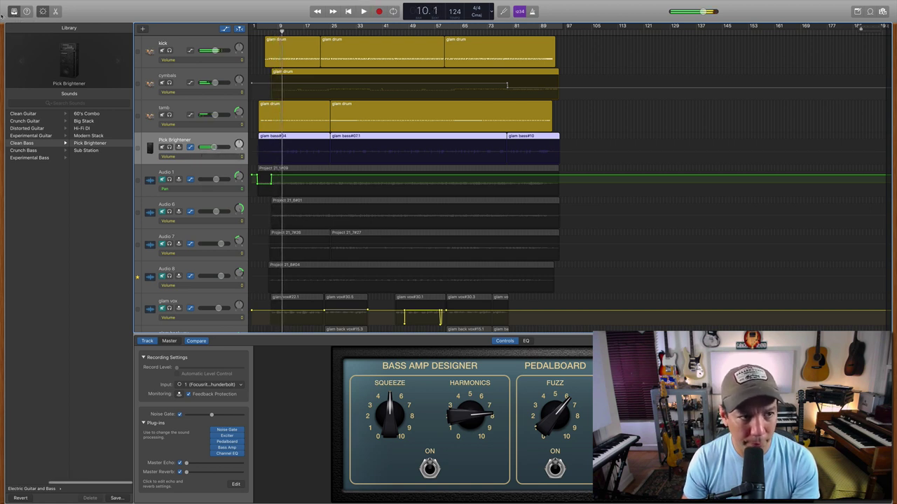
pyautogui.click(12, 11)
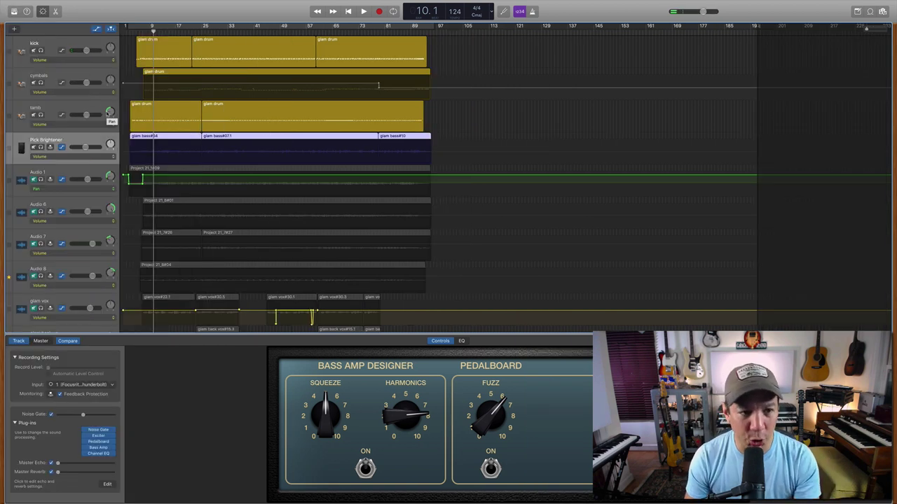
# Play short passages of the drums with the bass to judge the bass track's volume
pyautogui.moveTo(84, 148)
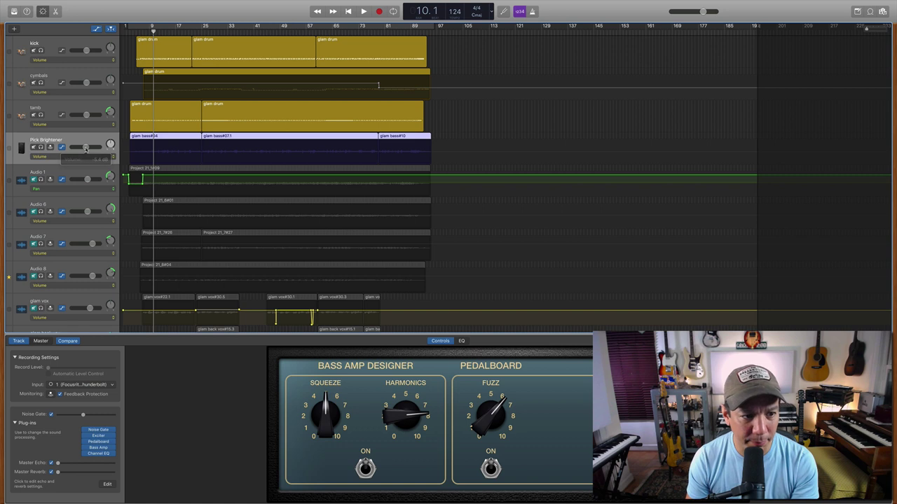
pyautogui.press('space')
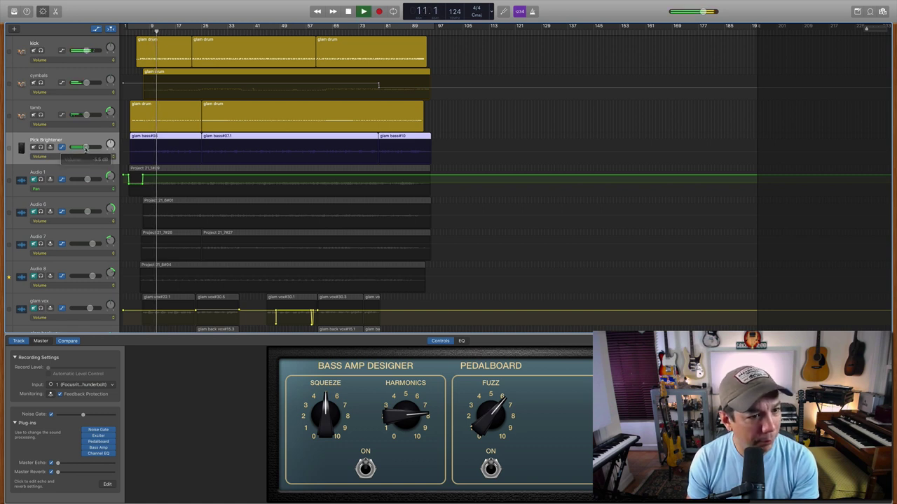
pyautogui.press('space')
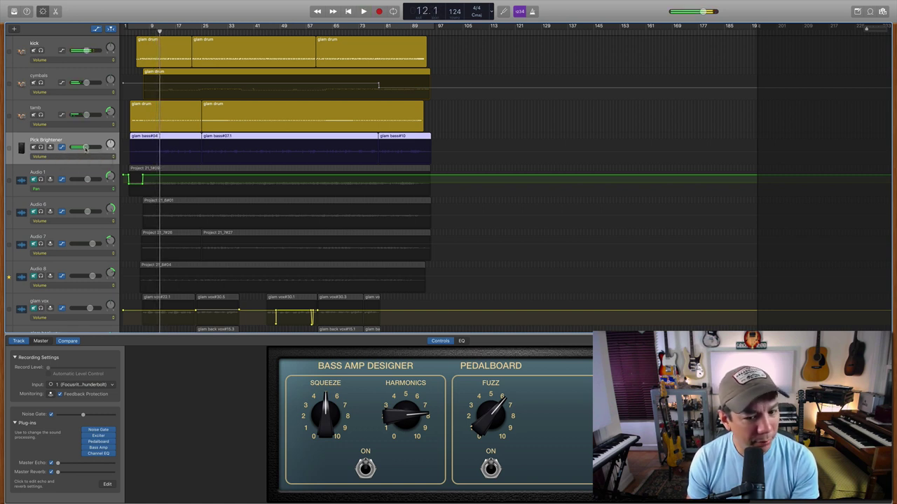
pyautogui.press('space')
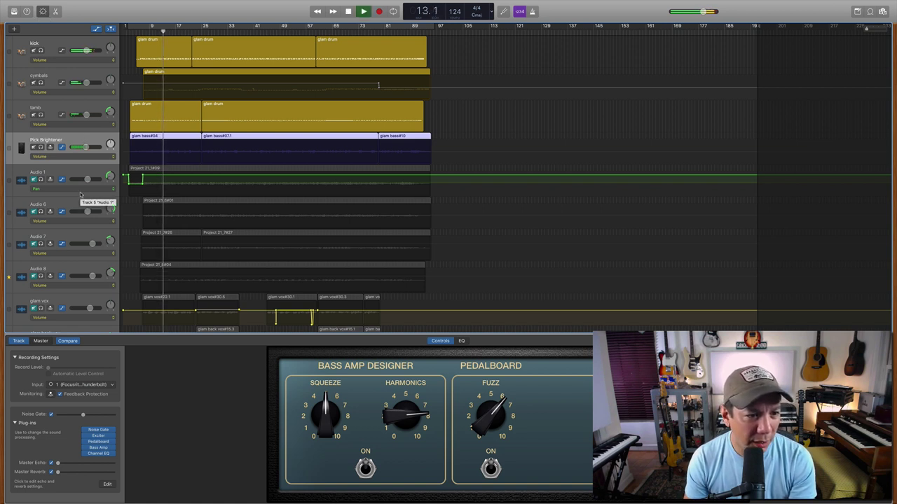
pyautogui.press('space')
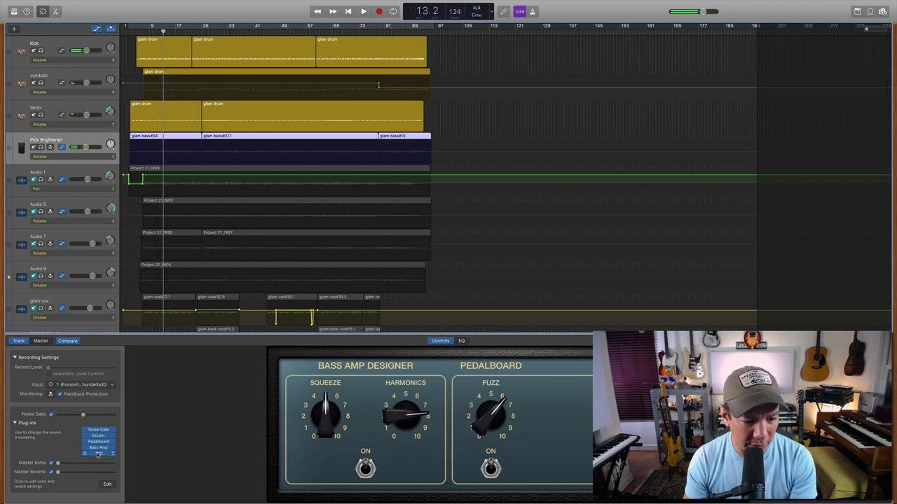
# Raise the output level in the bass track's Bass Amp Designer, turn down its compressor amount, and close the plug-in
pyautogui.click(100, 448)
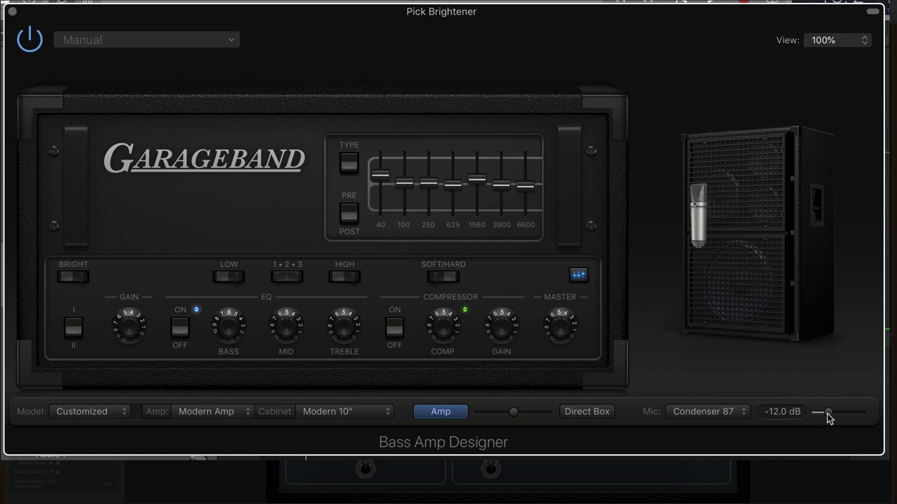
pyautogui.moveTo(828, 414); pyautogui.dragTo(834, 413)
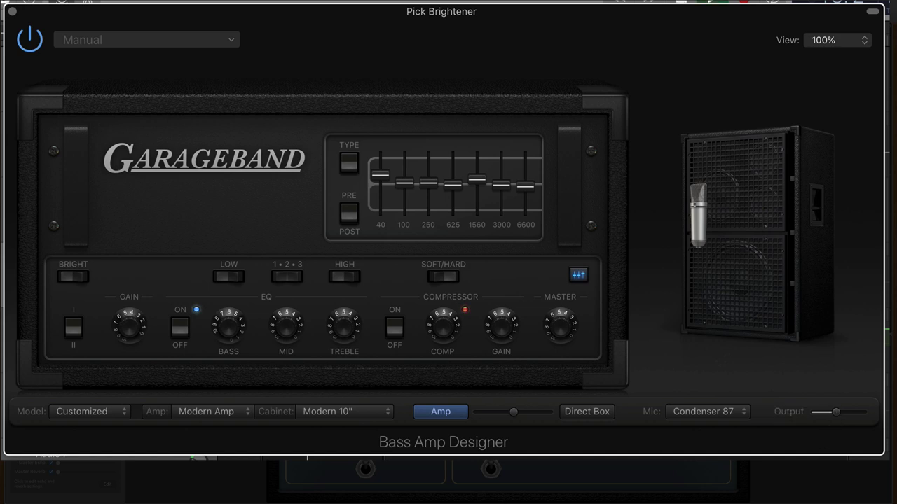
pyautogui.moveTo(447, 327); pyautogui.dragTo(443, 350)
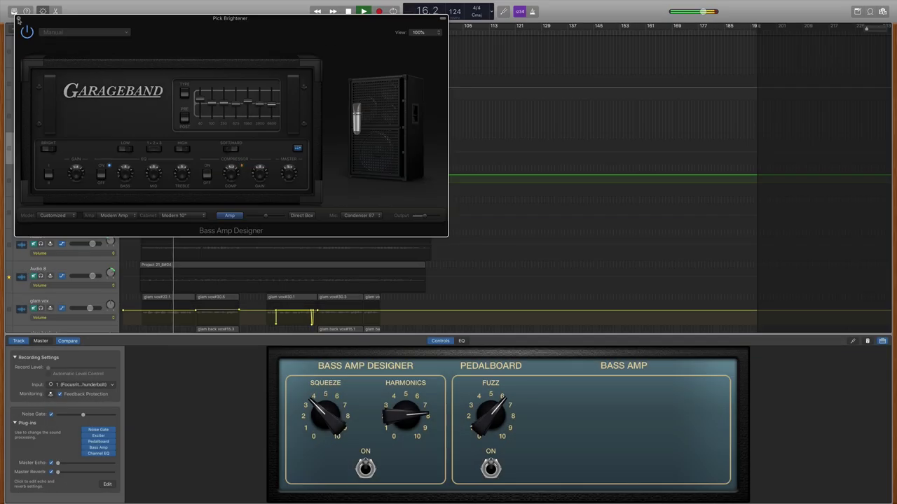
pyautogui.click(12, 13)
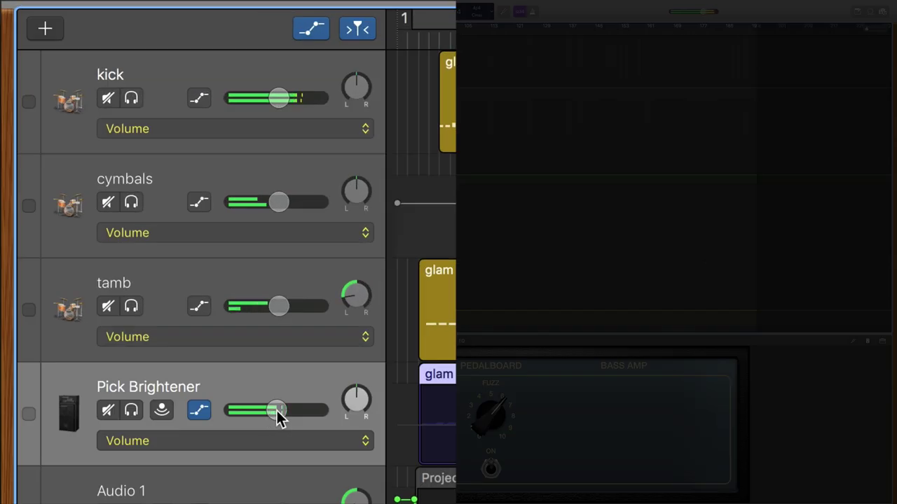
# Fine-tune the bass track's volume slightly downward while the drums and bass play
pyautogui.moveTo(87, 147); pyautogui.dragTo(84, 147)
pyautogui.moveTo(270, 411)
pyautogui.mouseDown()
pyautogui.moveTo(258, 420)
pyautogui.moveTo(268, 412)
pyautogui.moveTo(274, 422)
pyautogui.mouseUp()
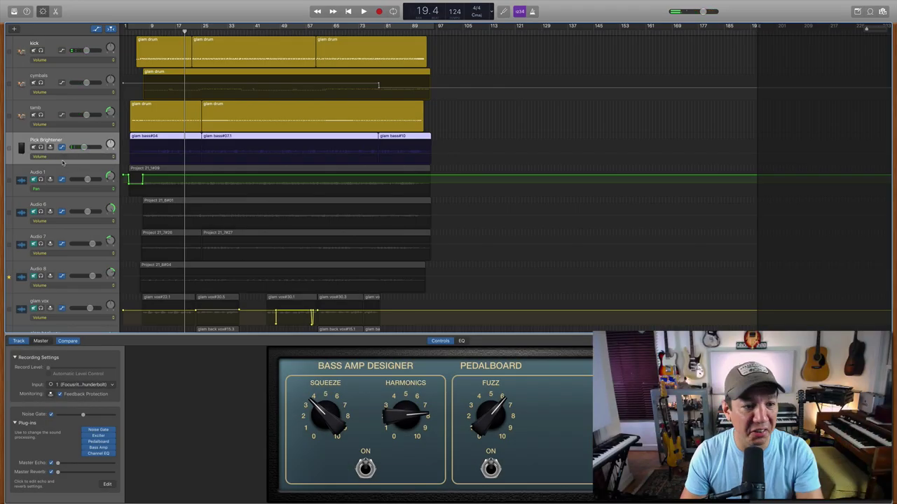
# Unmute and solo the Audio 1 track, and play a short passage of it
pyautogui.click(66, 173)
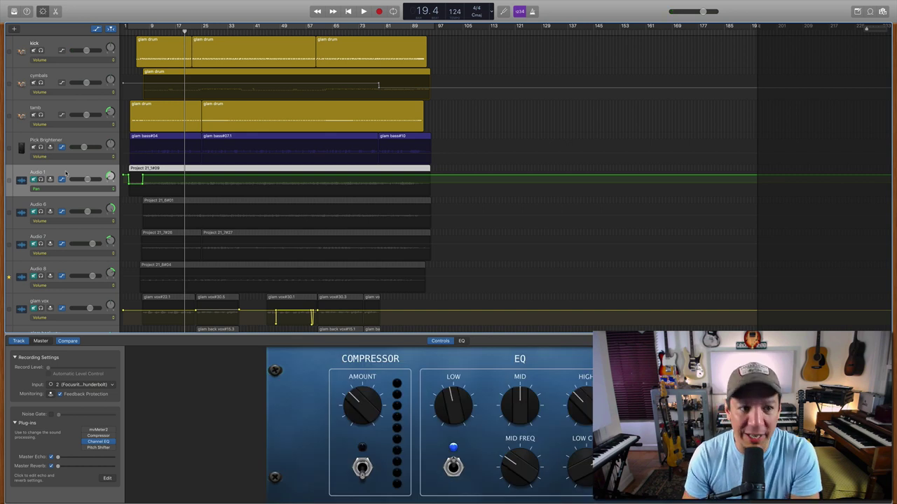
pyautogui.click(34, 180)
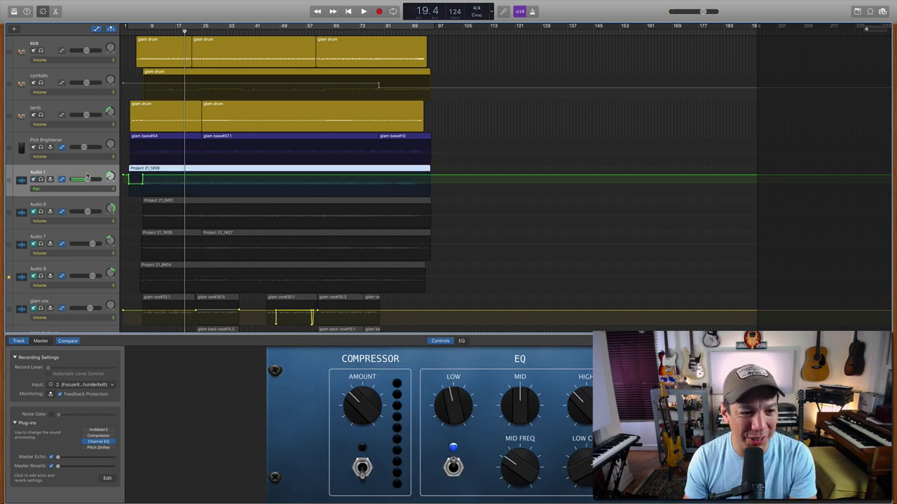
pyautogui.press('s')
pyautogui.press('space')
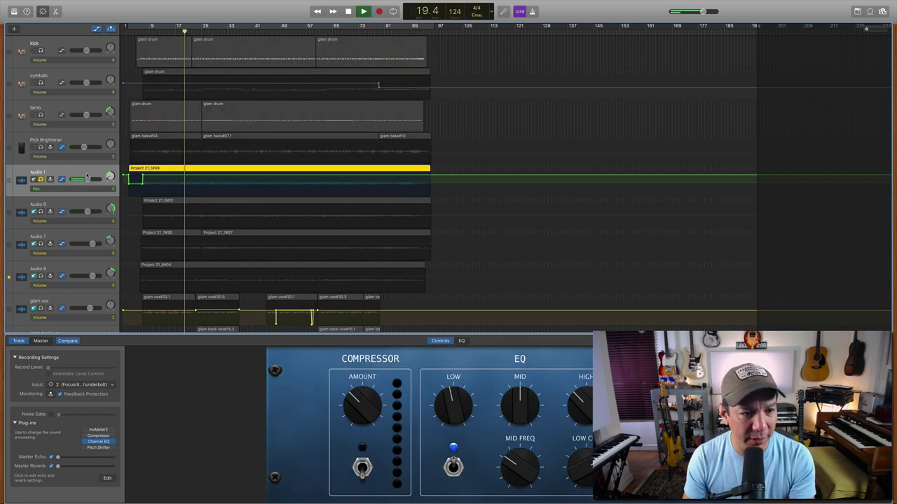
pyautogui.press('space')
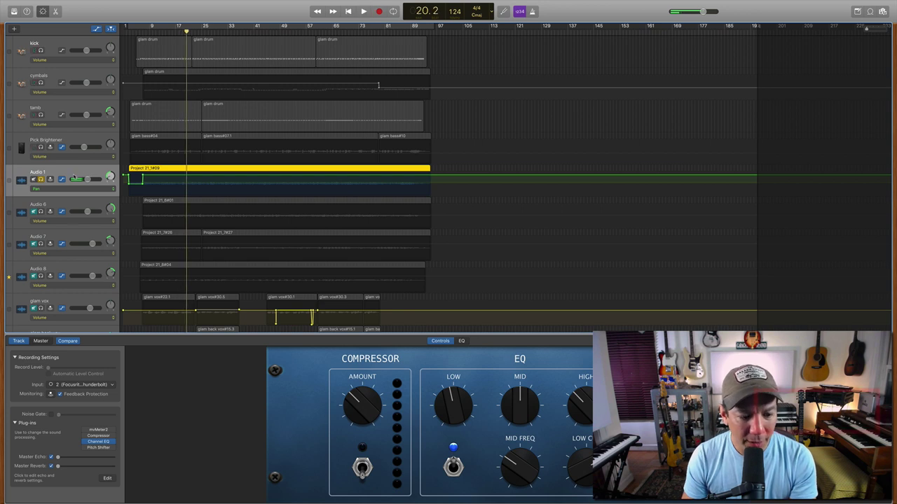
# Switch off the Channel EQ on the Audio 1 track and play a short passage without it
pyautogui.click(85, 441)
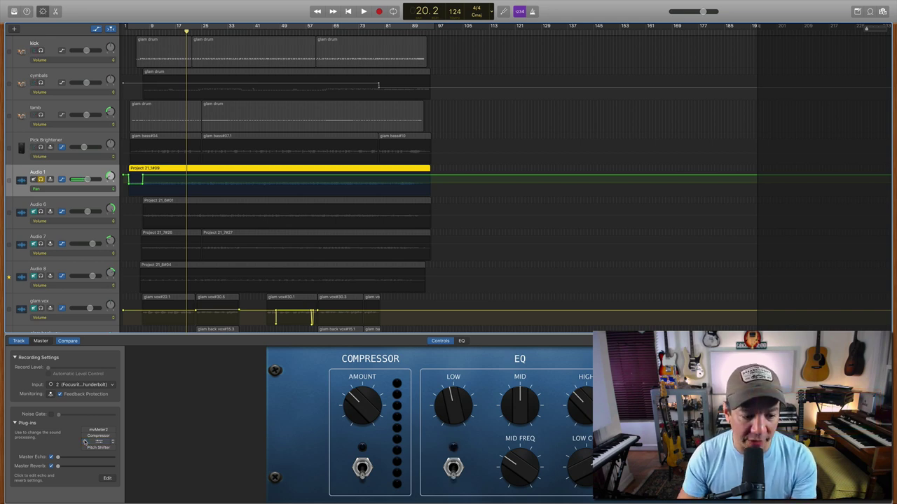
pyautogui.click(84, 441)
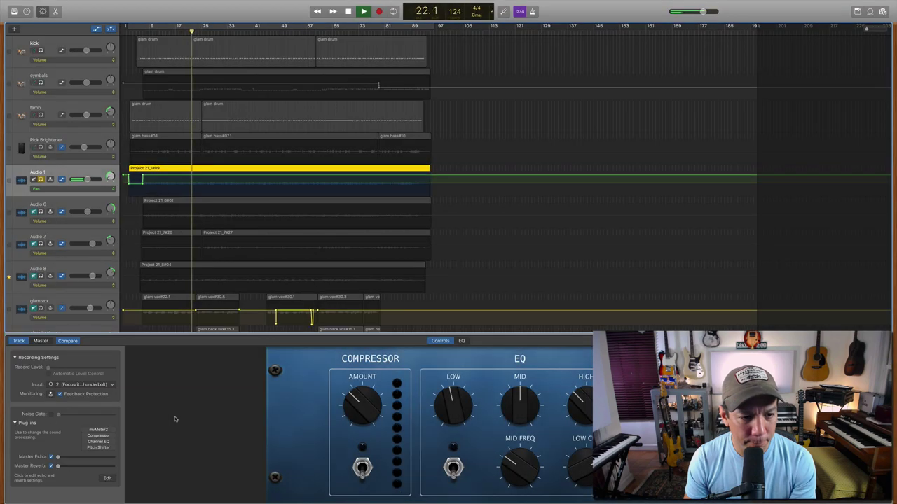
pyautogui.press('space')
# Give the Audio 1 track the Natural Strum acoustic guitar patch, comparing its sound with Natural Flat Pick
pyautogui.click(13, 11)
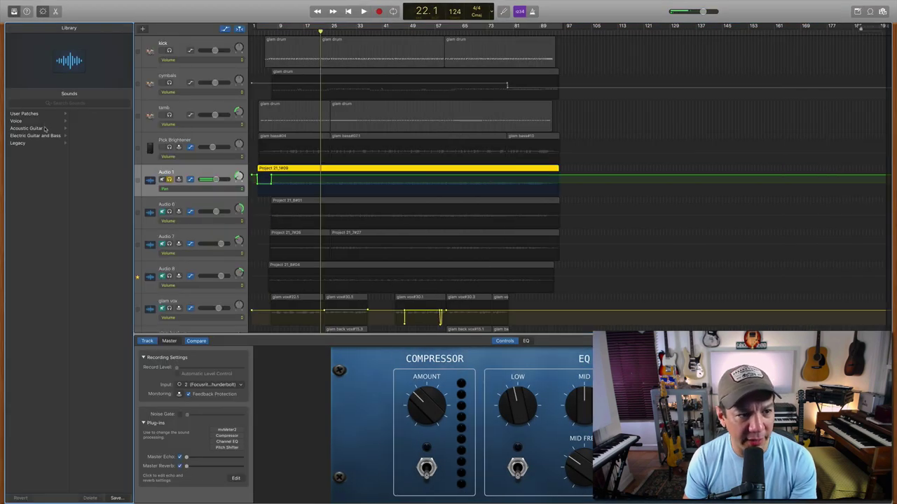
pyautogui.click(30, 128)
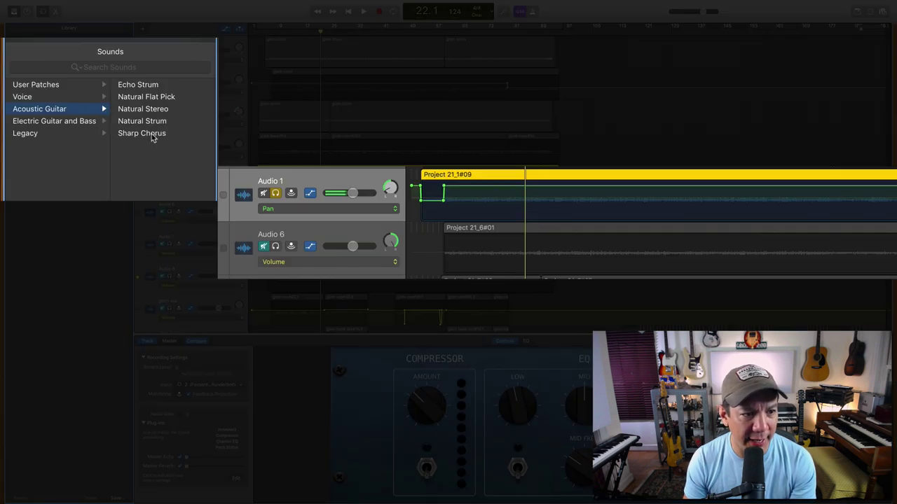
pyautogui.click(145, 123)
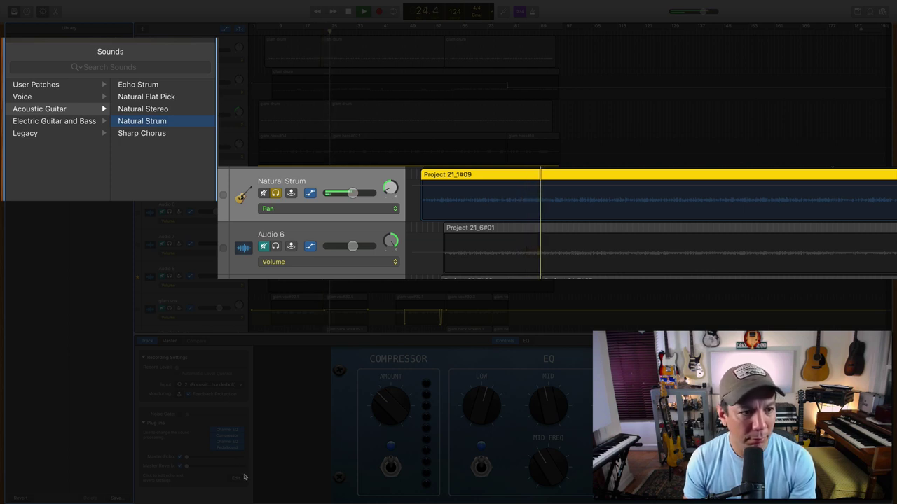
pyautogui.press('space')
pyautogui.click(163, 98)
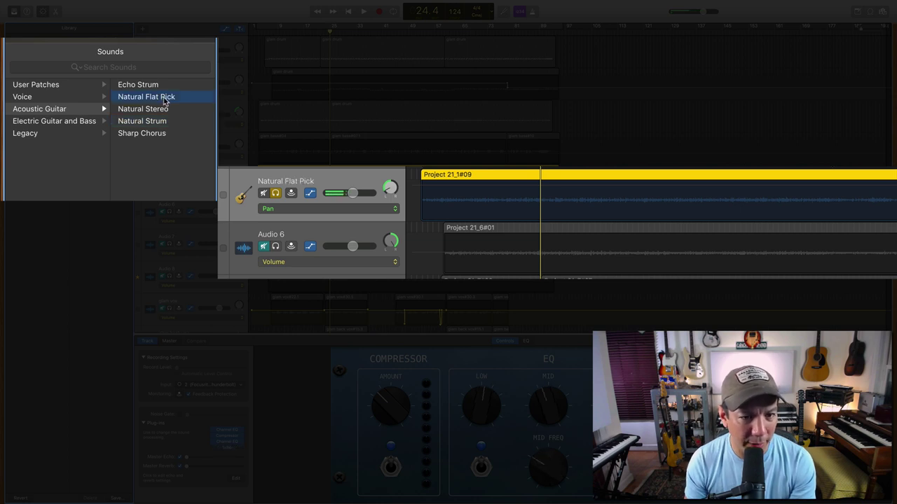
pyautogui.press('space')
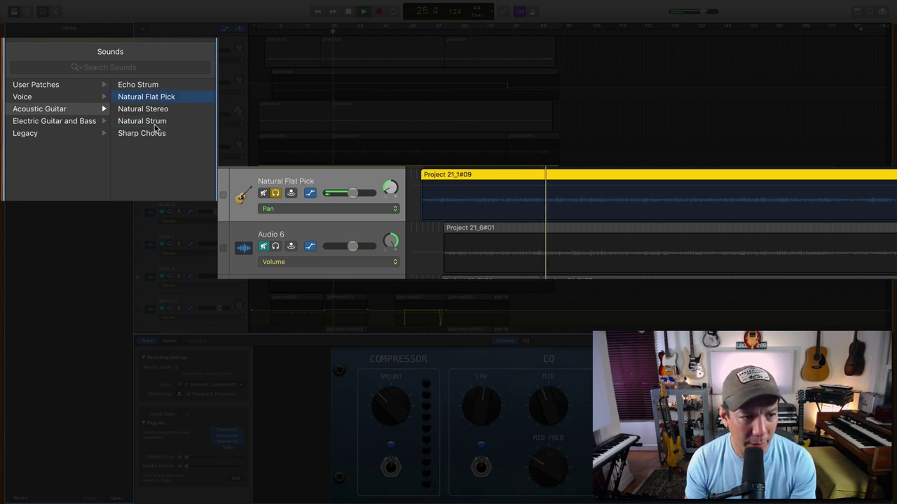
pyautogui.click(156, 122)
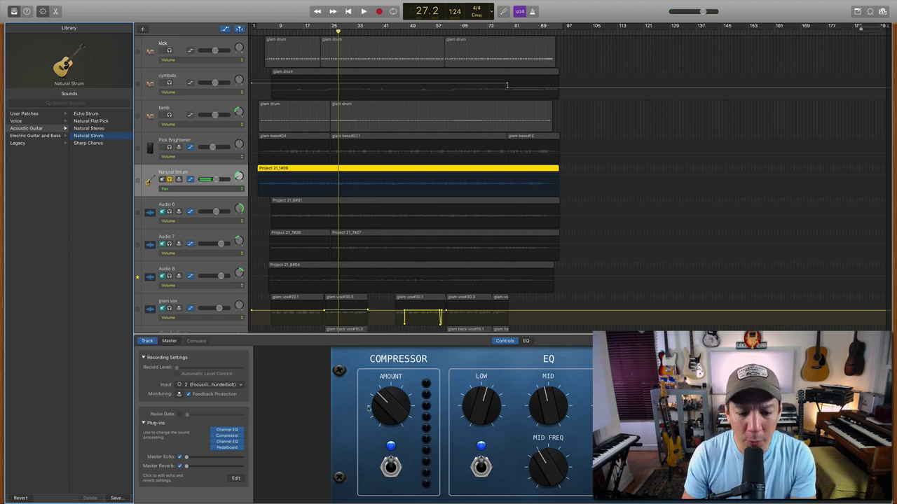
# Raise the compressor amount on the Natural Strum track while listening to it in solo
pyautogui.press('space')
pyautogui.moveTo(385, 412); pyautogui.dragTo(381, 385)
pyautogui.moveTo(369, 181); pyautogui.dragTo(364, 152)
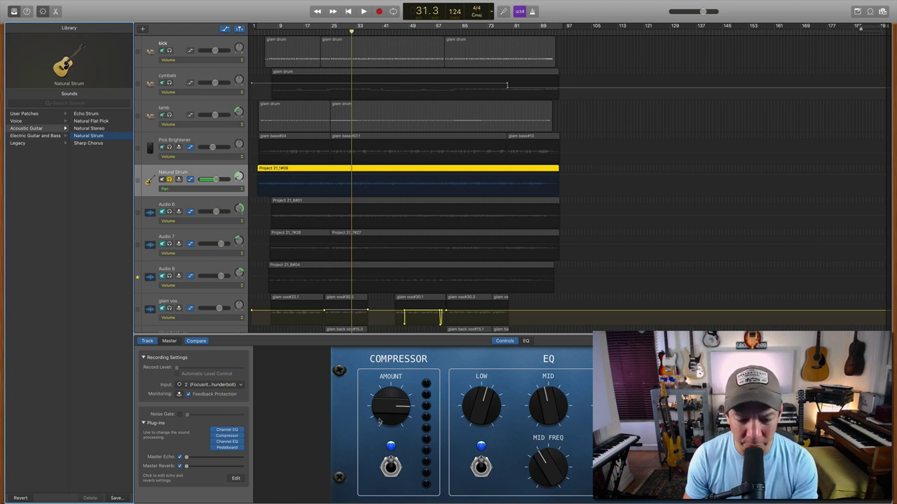
pyautogui.press('space')
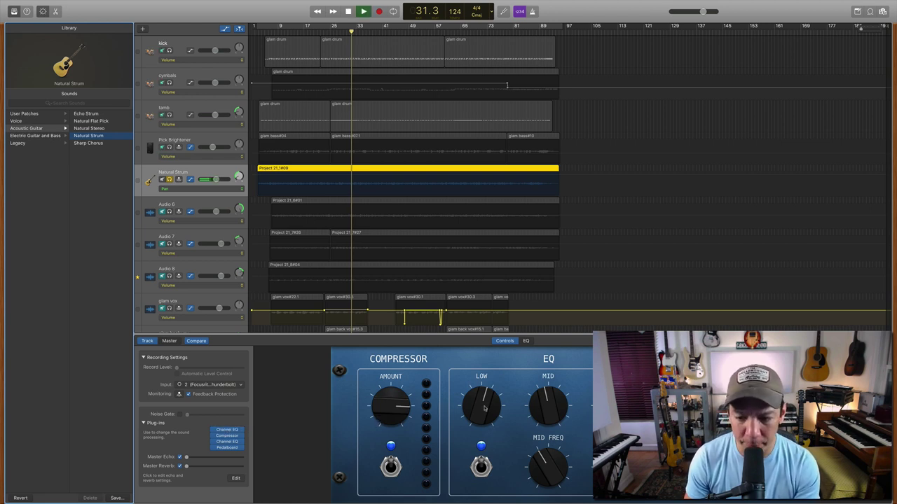
pyautogui.press('space')
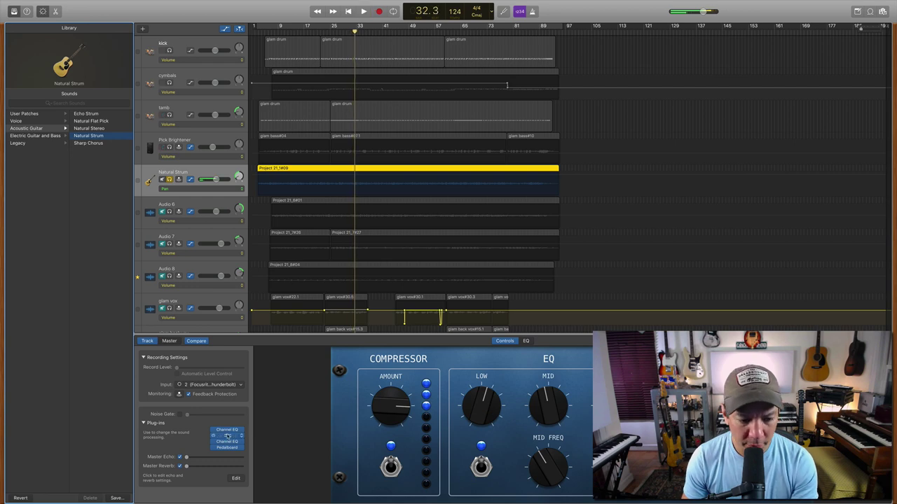
# In the Natural Strum track's first Channel EQ, enable the analyzer, lower the high shelf's frequency and boost it slightly
pyautogui.click(226, 429)
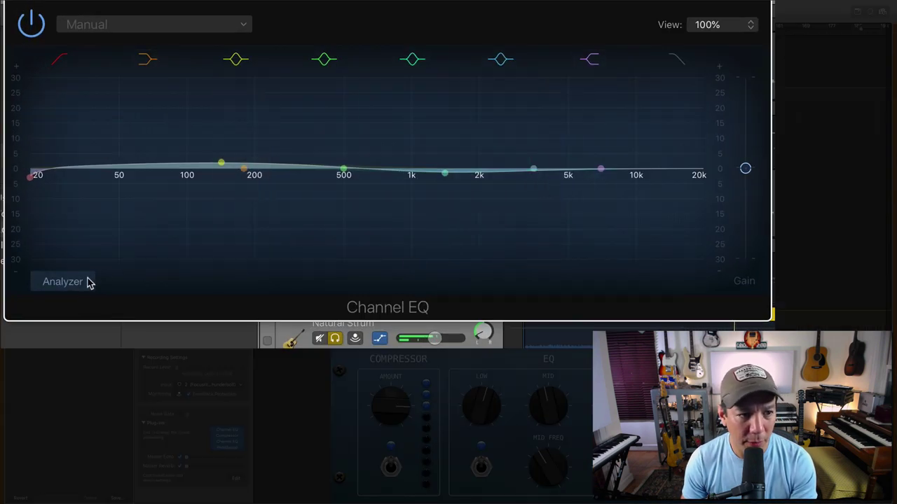
pyautogui.click(50, 156)
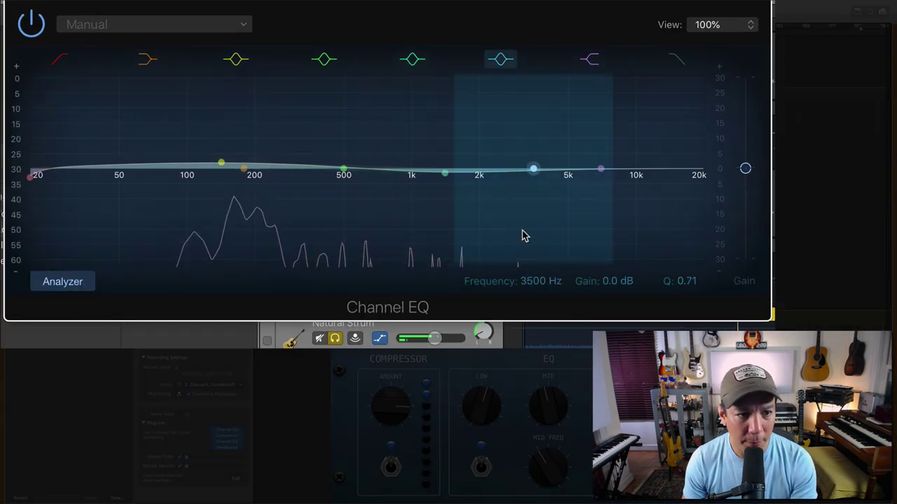
pyautogui.moveTo(600, 171); pyautogui.dragTo(531, 166)
# Set the upper-mid EQ band to 1560 Hz, +4.0 dB and Q 1.00, compare with the EQ bypassed, and close the plug-in
pyautogui.moveTo(448, 172); pyautogui.dragTo(461, 150)
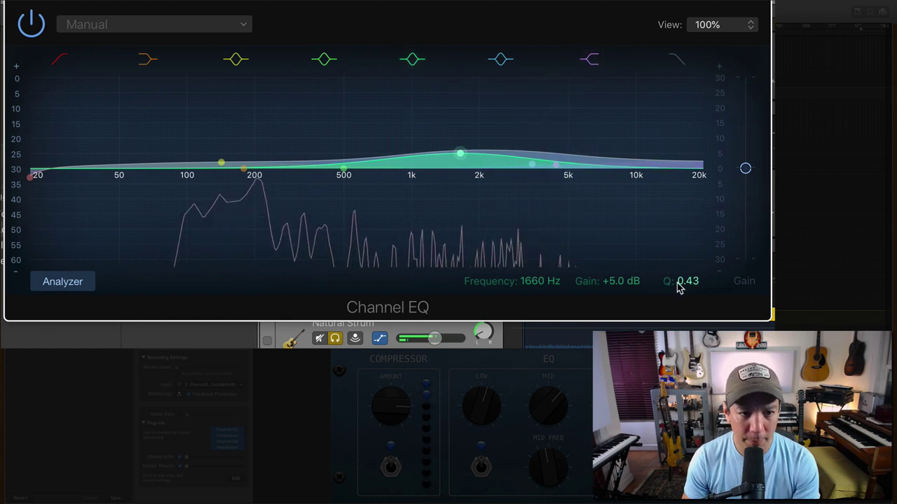
pyautogui.moveTo(682, 281); pyautogui.dragTo(681, 270)
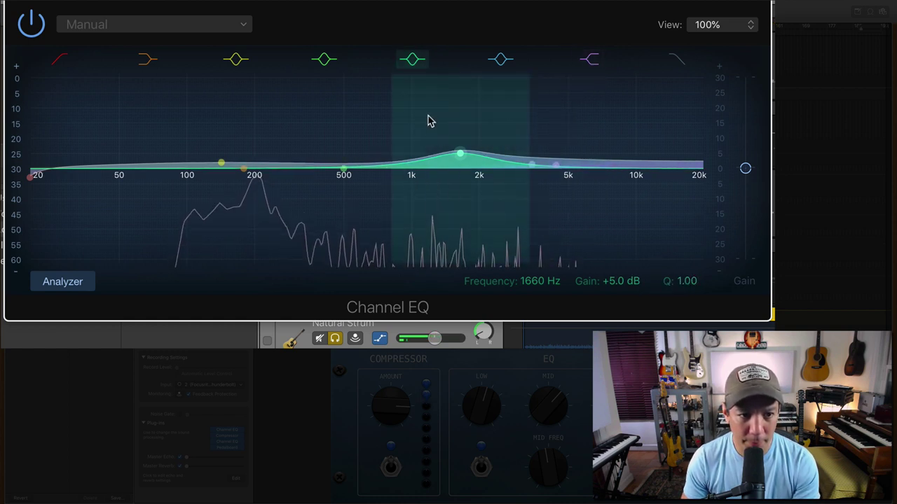
pyautogui.moveTo(463, 154)
pyautogui.mouseDown()
pyautogui.moveTo(442, 152)
pyautogui.moveTo(455, 155)
pyautogui.mouseUp()
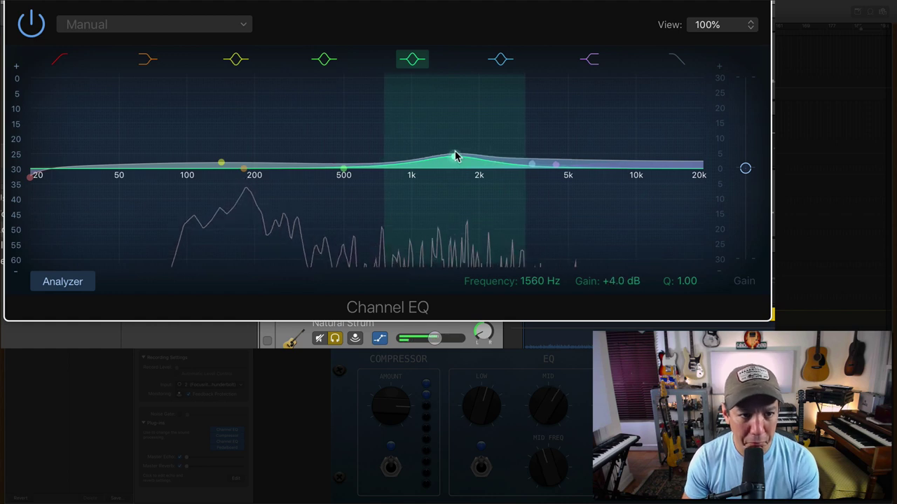
pyautogui.click(31, 24)
pyautogui.press('super+w')
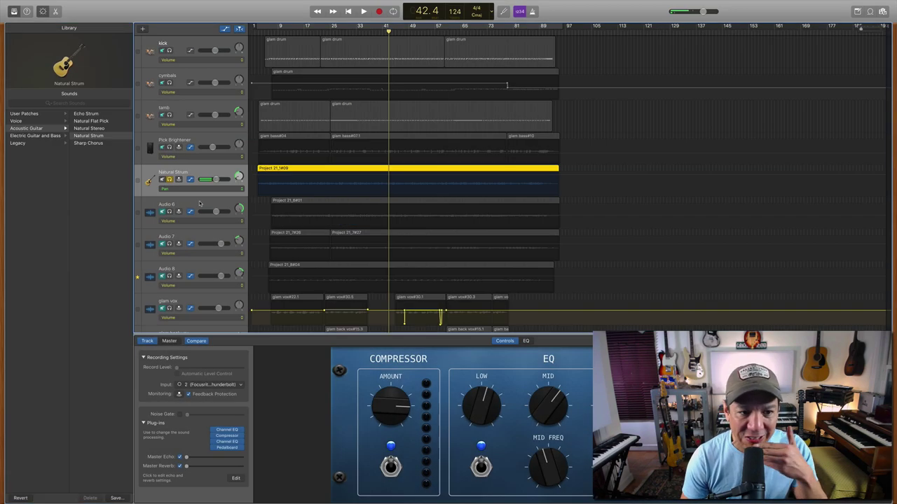
# End the solo on the Natural Strum track and unmute the Audio 6 track
pyautogui.click(199, 204)
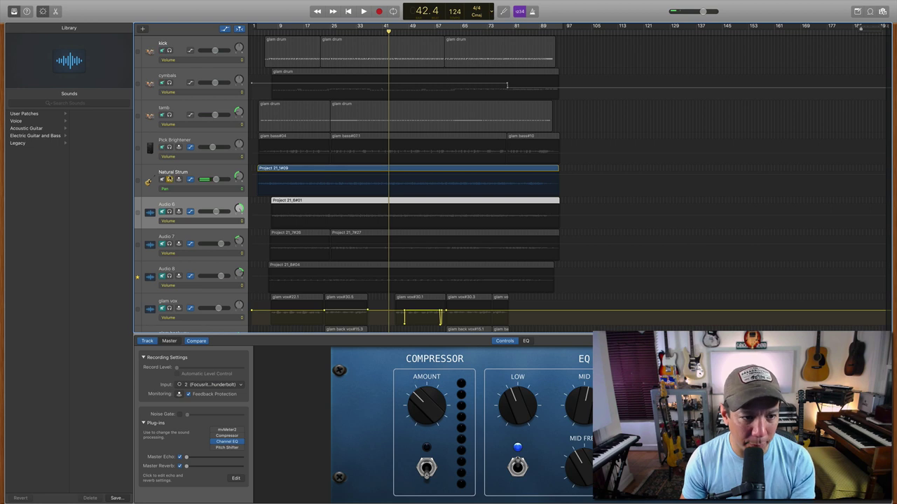
pyautogui.click(169, 180)
pyautogui.click(162, 212)
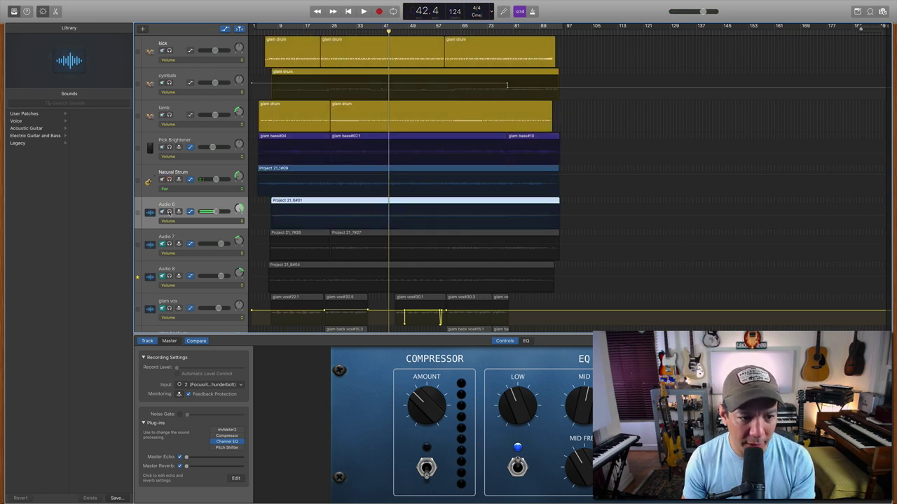
# Solo the Audio 6 track, play a short passage, and view its existing Channel EQ curve
pyautogui.click(169, 212)
pyautogui.press('space')
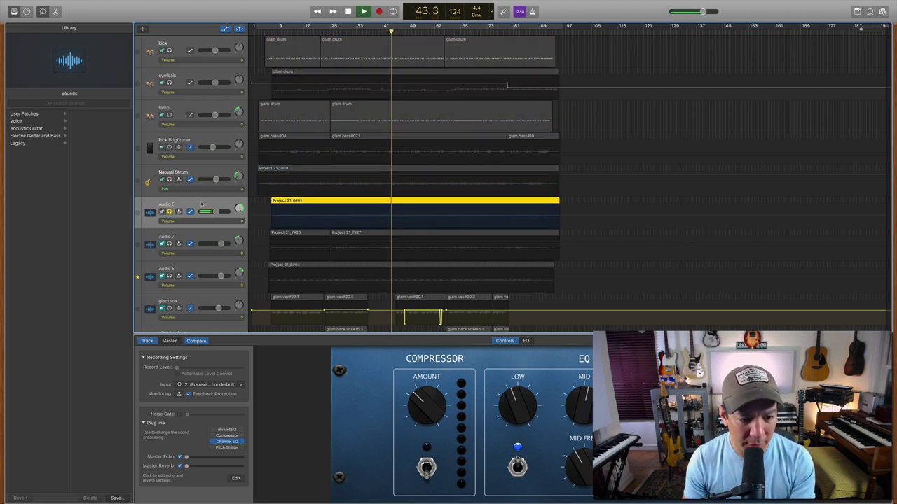
pyautogui.press('space')
pyautogui.click(228, 443)
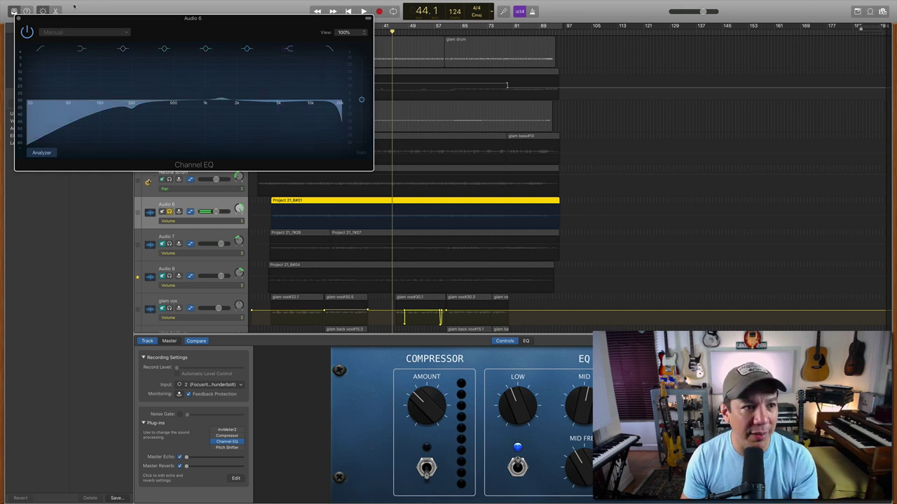
pyautogui.click(19, 18)
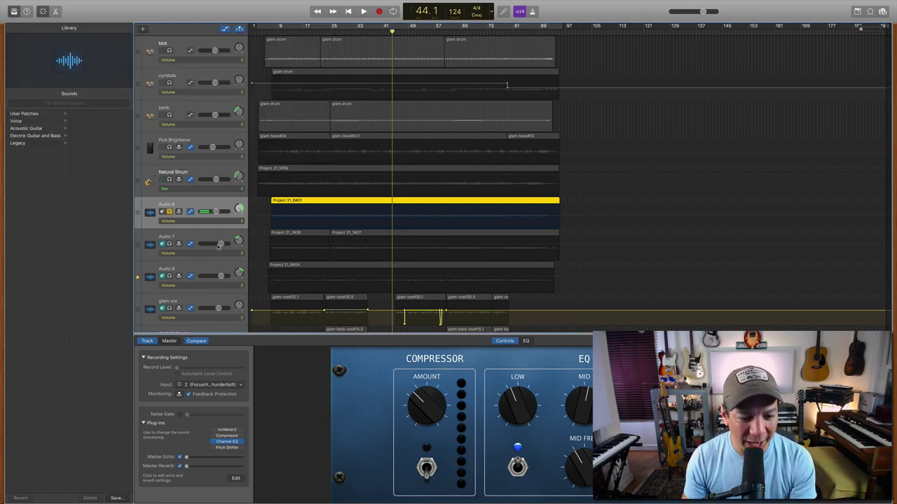
# Try Natural Strum on the Audio 6 track, switch it to the Natural Flat Pick acoustic guitar patch, and play a short passage
pyautogui.click(35, 129)
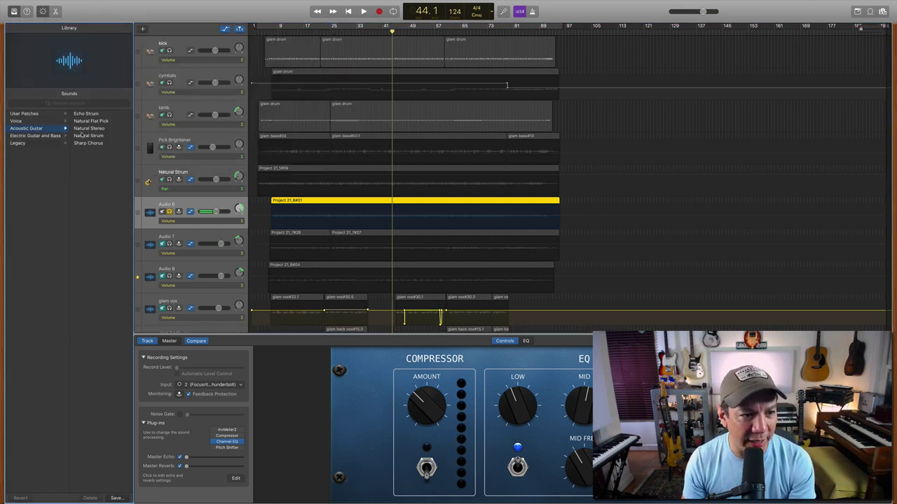
pyautogui.click(90, 136)
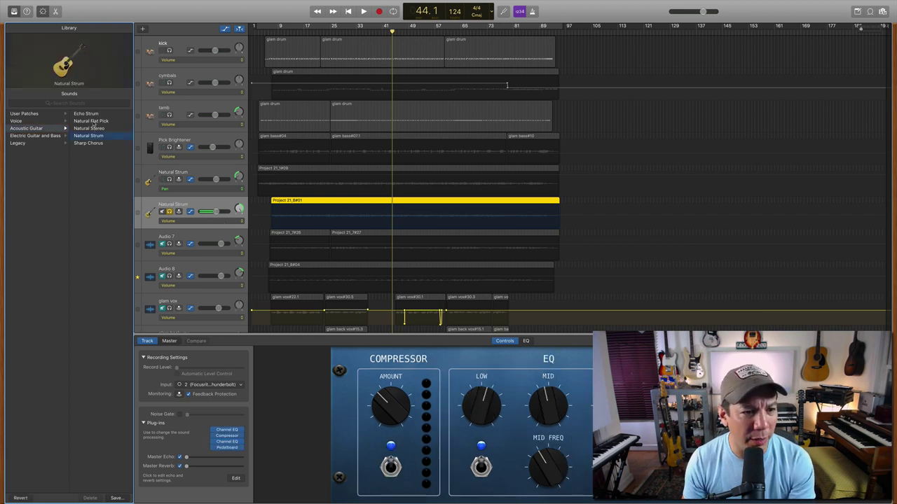
pyautogui.click(91, 121)
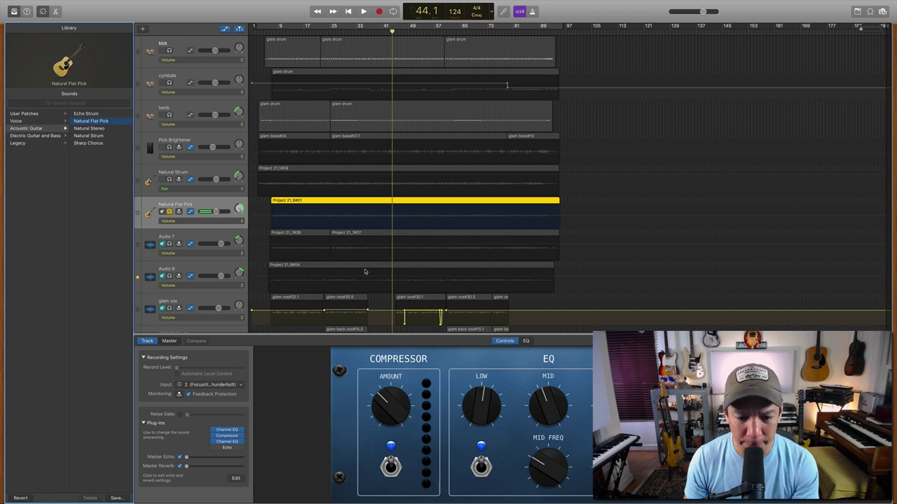
pyautogui.press('space')
pyautogui.press('space')
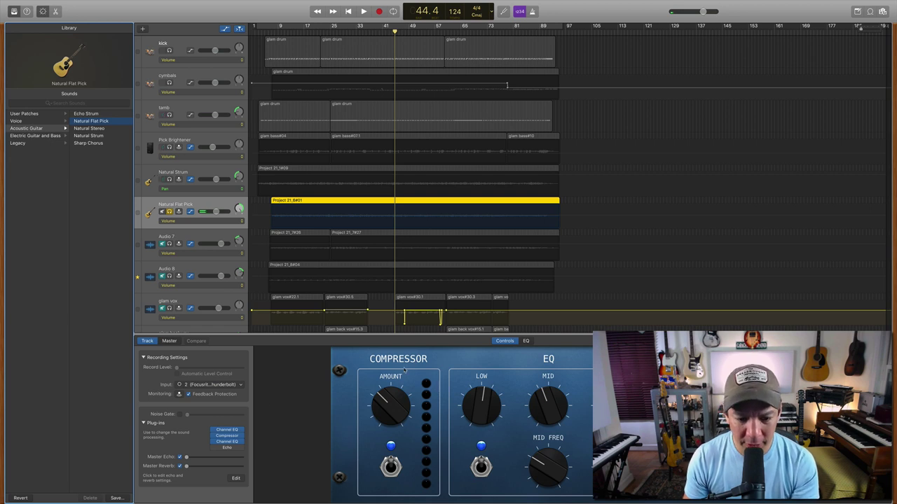
# Raise the compressor amount on the soloed Natural Flat Pick track to around mid-range while it plays
pyautogui.press('space')
pyautogui.moveTo(388, 414); pyautogui.dragTo(390, 445)
pyautogui.press('space')
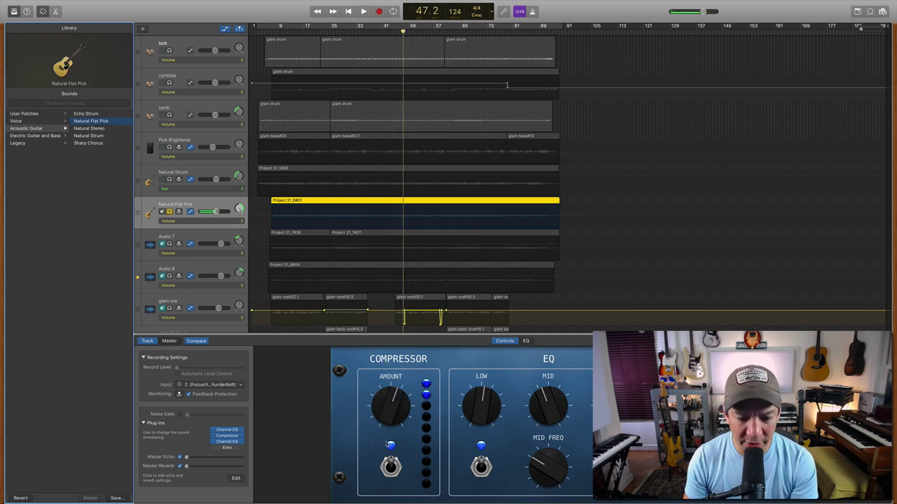
# Insert a Gain plug-in set to +3.0 dB ahead of the Natural Flat Pick track's EQ, and raise the compressor amount further during playback
pyautogui.click(229, 430)
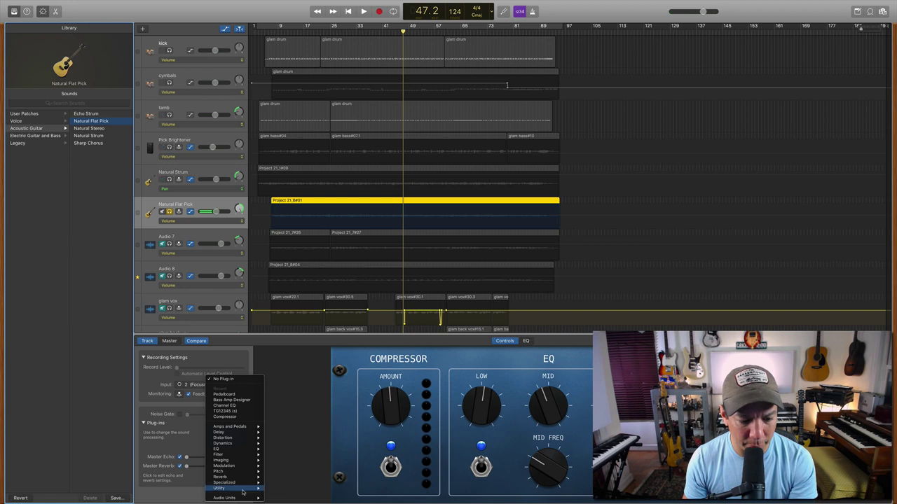
pyautogui.click(272, 489)
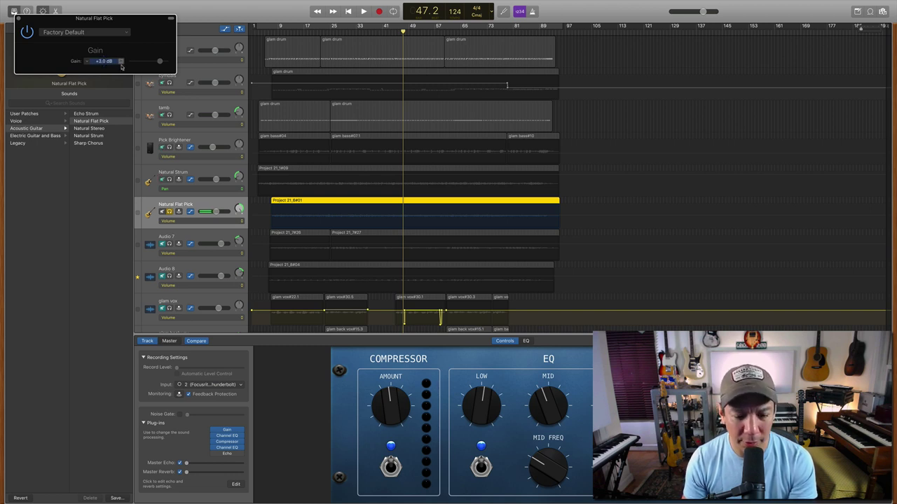
pyautogui.press('space')
pyautogui.click(386, 400)
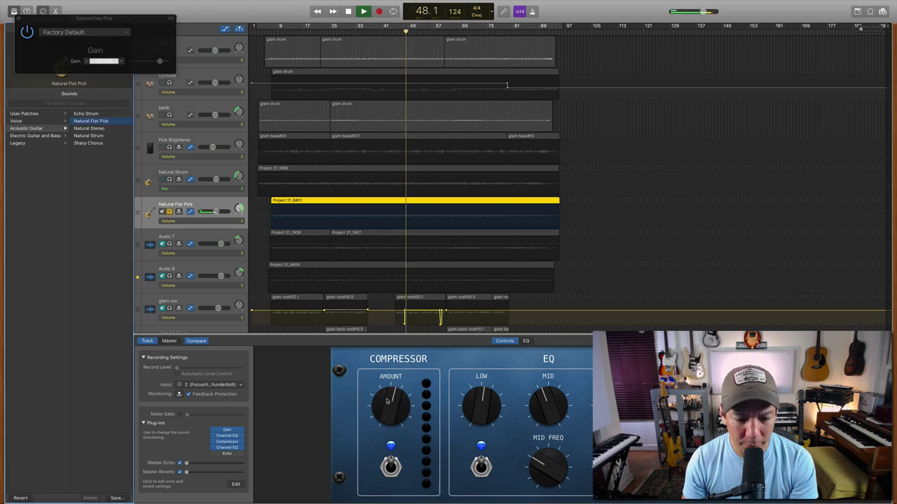
pyautogui.moveTo(386, 401); pyautogui.dragTo(389, 380)
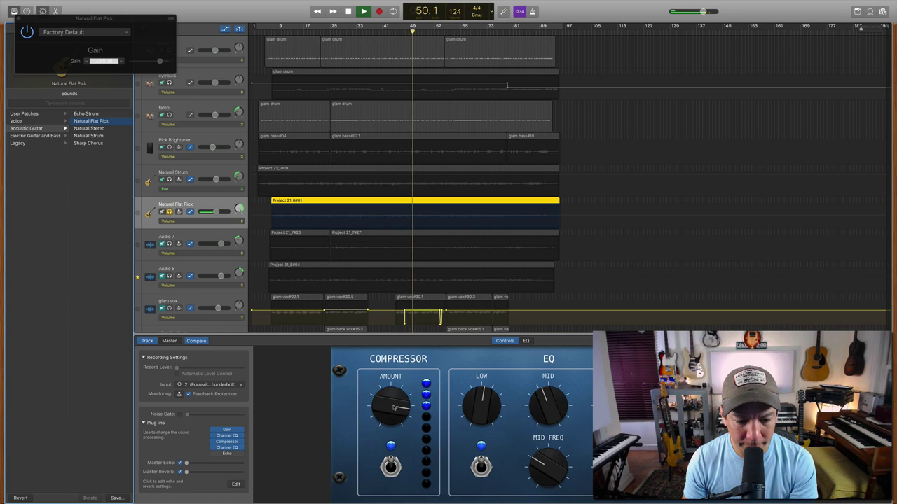
# In the Natural Flat Pick track's first Channel EQ, cut 200 Hz by 2.5 dB, boost 3450 Hz by 2.5 dB, and raise the high shelf
pyautogui.press('space')
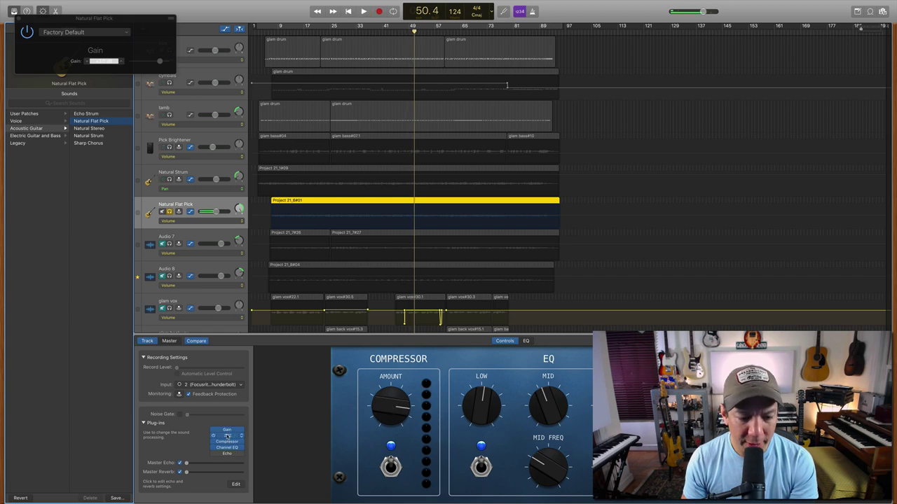
pyautogui.click(227, 436)
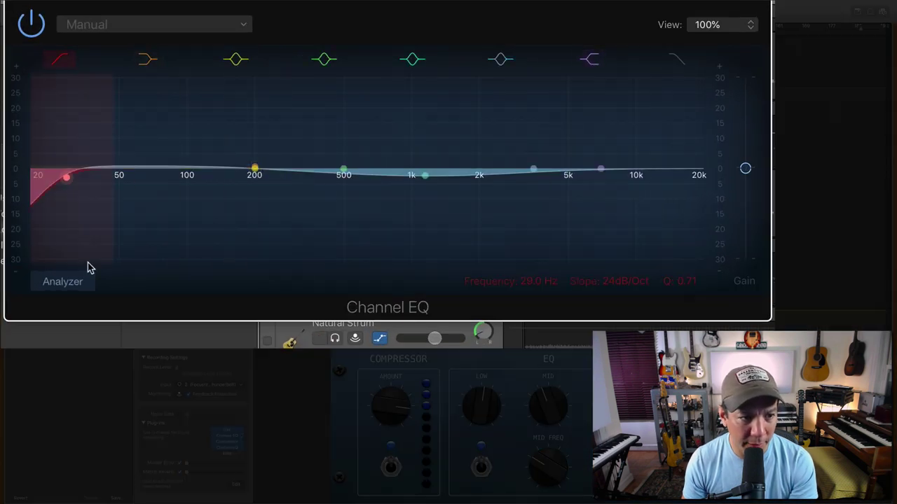
pyautogui.click(85, 280)
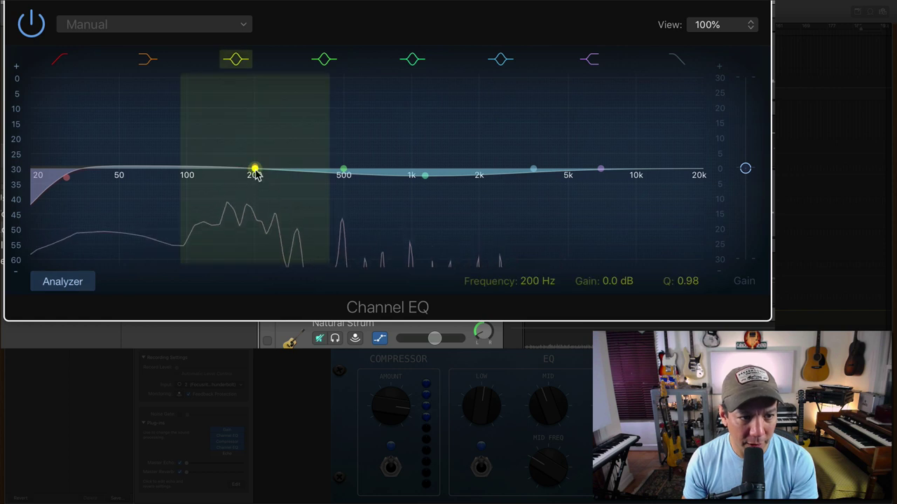
pyautogui.moveTo(255, 173)
pyautogui.mouseDown()
pyautogui.moveTo(256, 187)
pyautogui.moveTo(255, 178)
pyautogui.mouseUp()
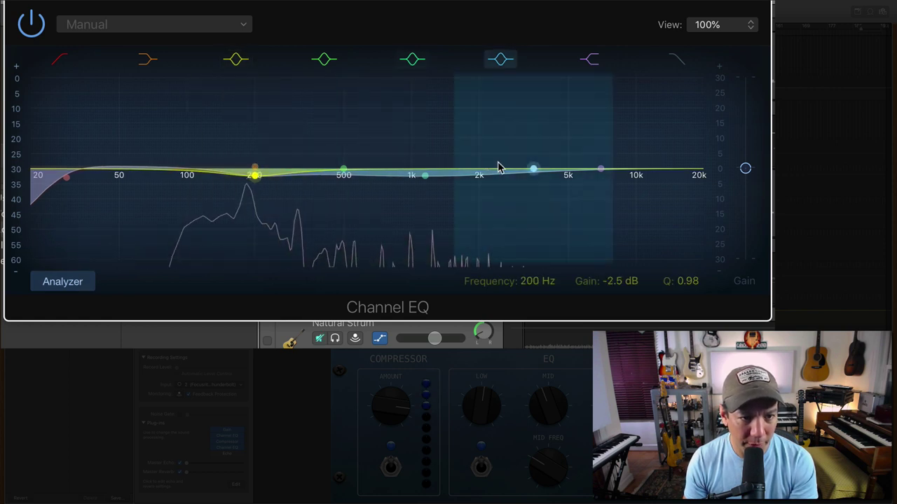
pyautogui.moveTo(532, 173)
pyautogui.mouseDown()
pyautogui.moveTo(599, 170)
pyautogui.moveTo(567, 154)
pyautogui.moveTo(537, 161)
pyautogui.mouseUp()
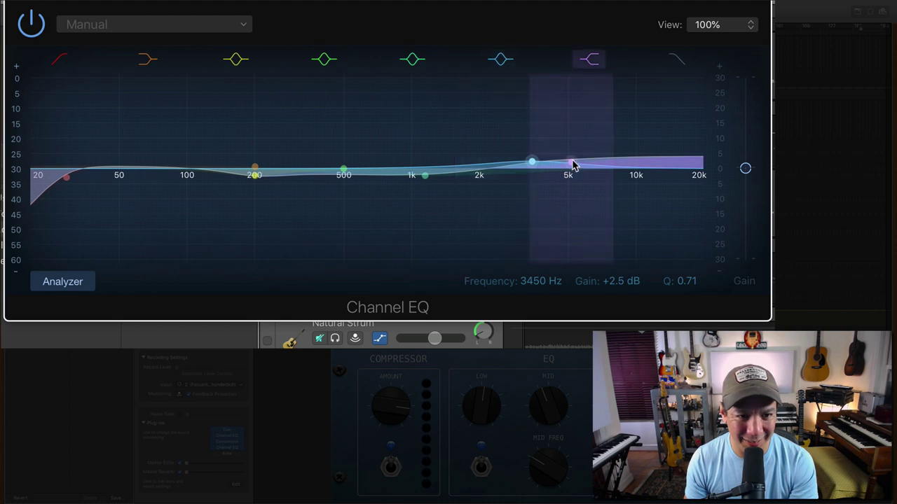
pyautogui.press('space')
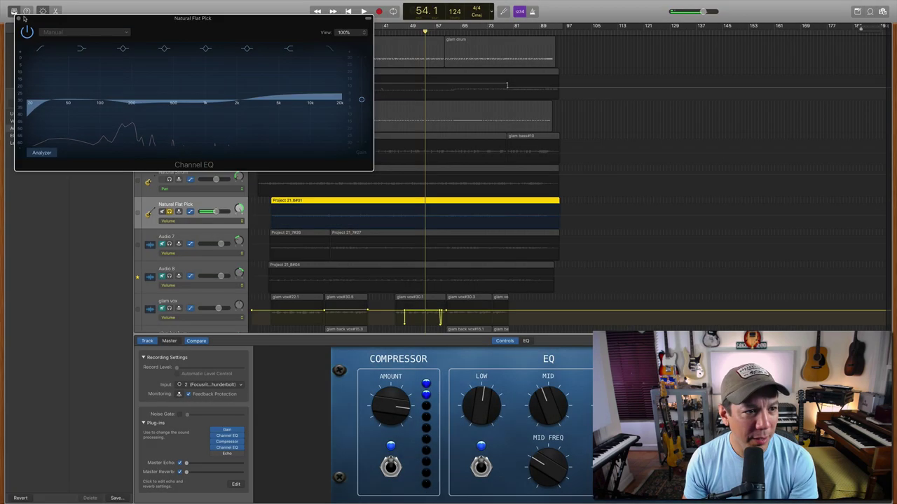
pyautogui.click(19, 19)
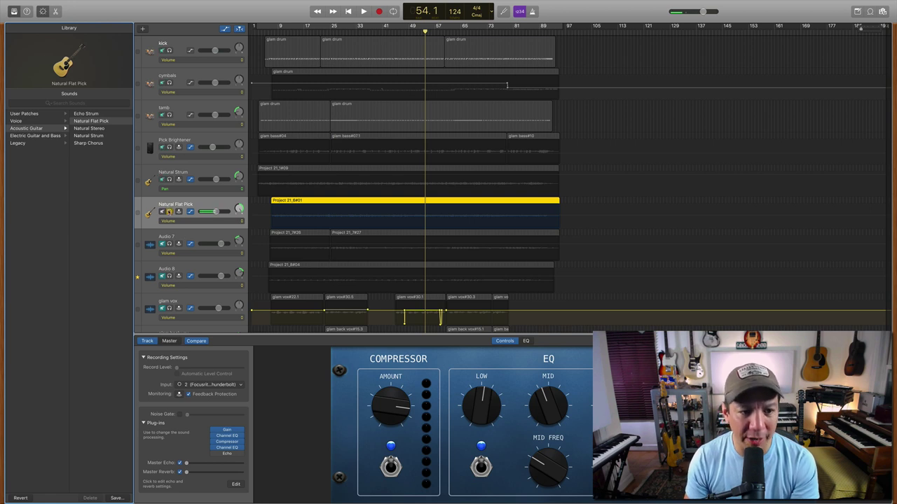
# Unsolo the Natural Flat Pick track and play the full mix from around bar 7
pyautogui.click(169, 212)
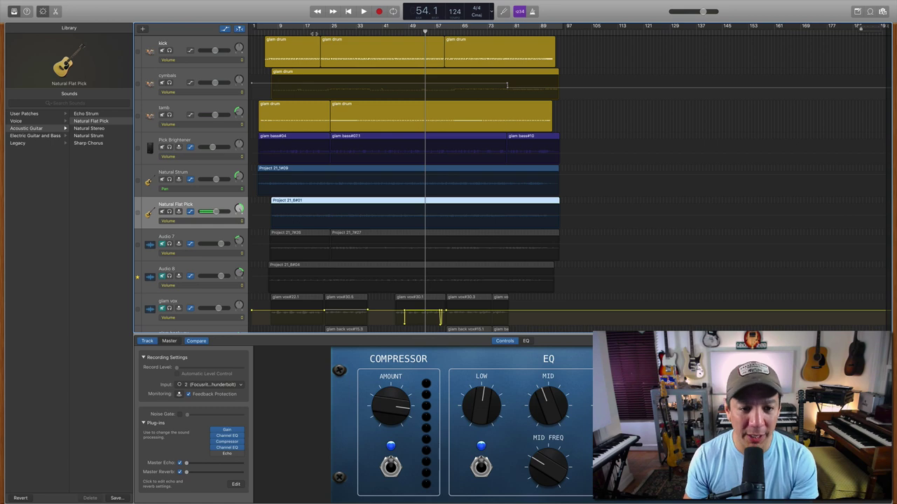
pyautogui.click(274, 32)
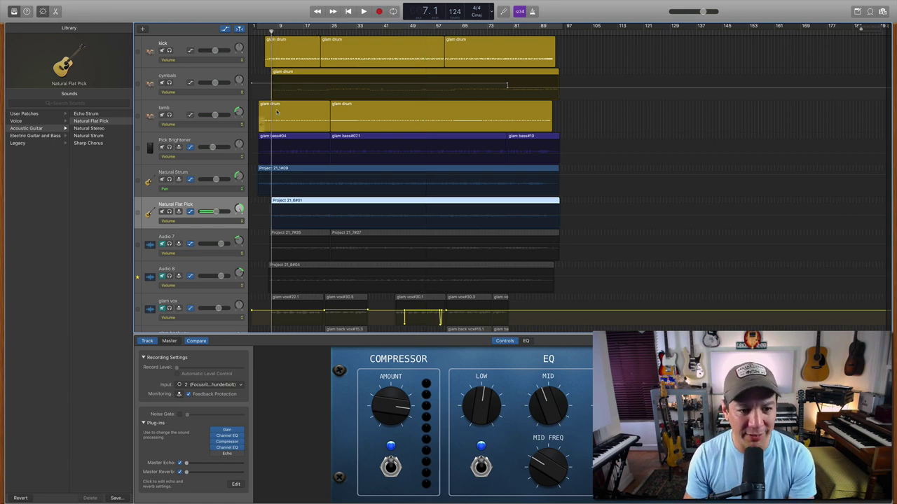
pyautogui.press('space')
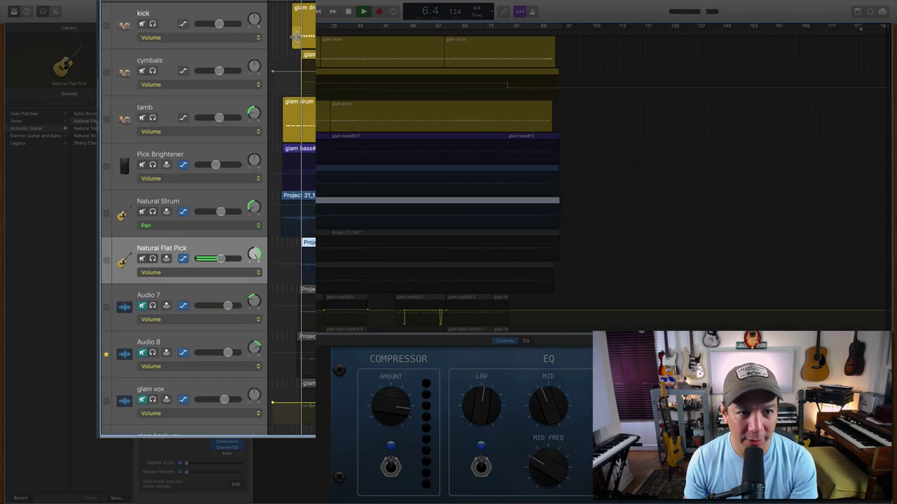
# Lower the Natural Strum and Natural Flat Pick track volumes slightly to balance the guitars while the mix plays
pyautogui.moveTo(223, 249); pyautogui.dragTo(220, 247)
pyautogui.moveTo(220, 298); pyautogui.dragTo(221, 298)
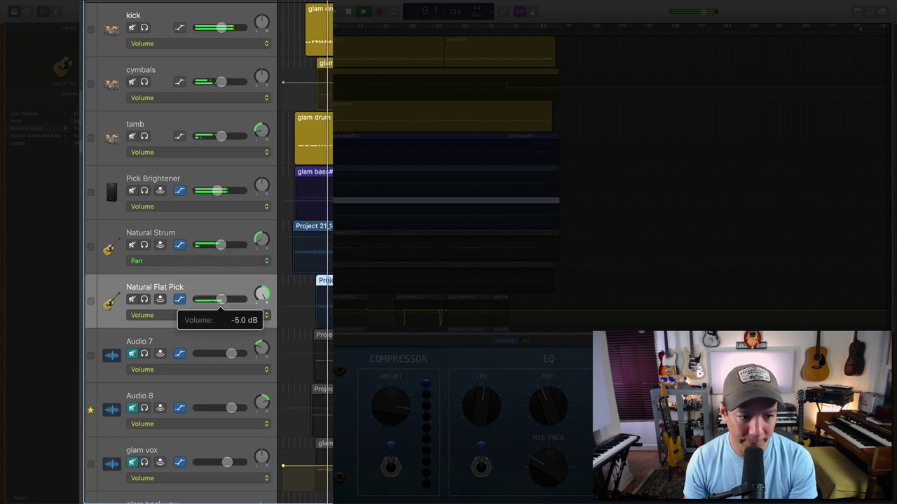
pyautogui.moveTo(220, 245); pyautogui.dragTo(218, 245)
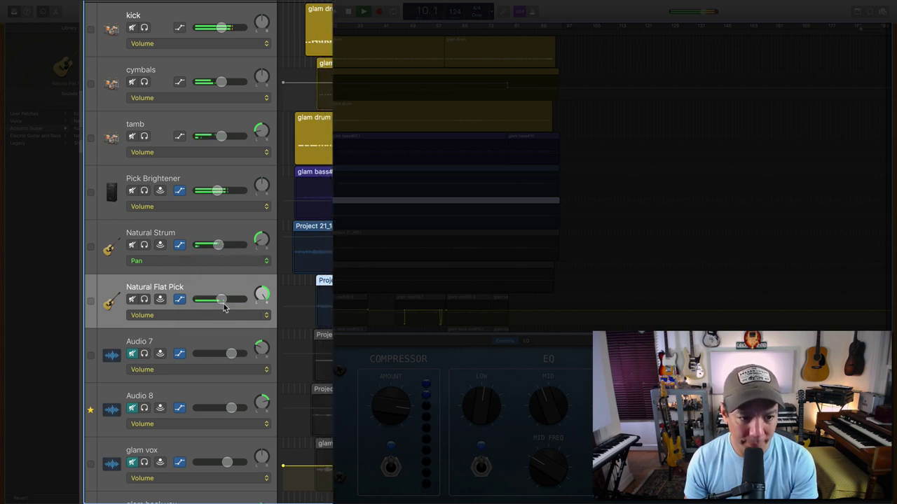
pyautogui.moveTo(223, 306); pyautogui.dragTo(219, 307)
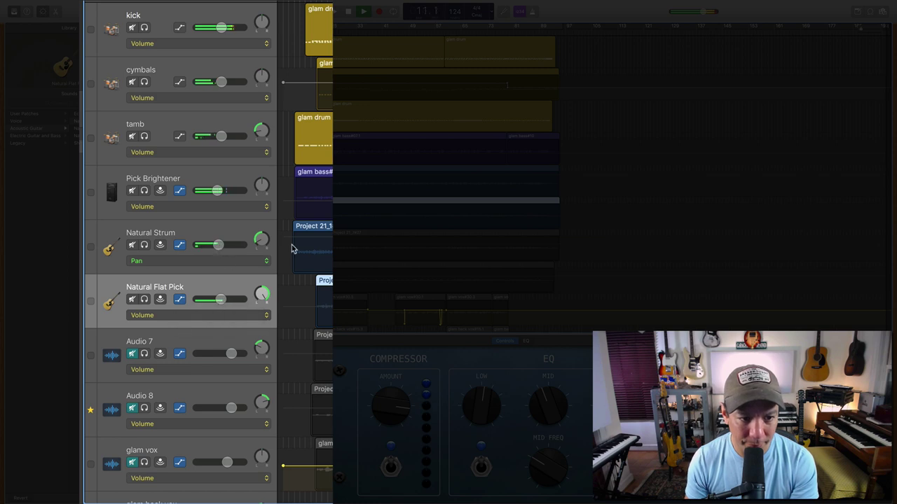
pyautogui.moveTo(220, 300); pyautogui.dragTo(217, 299)
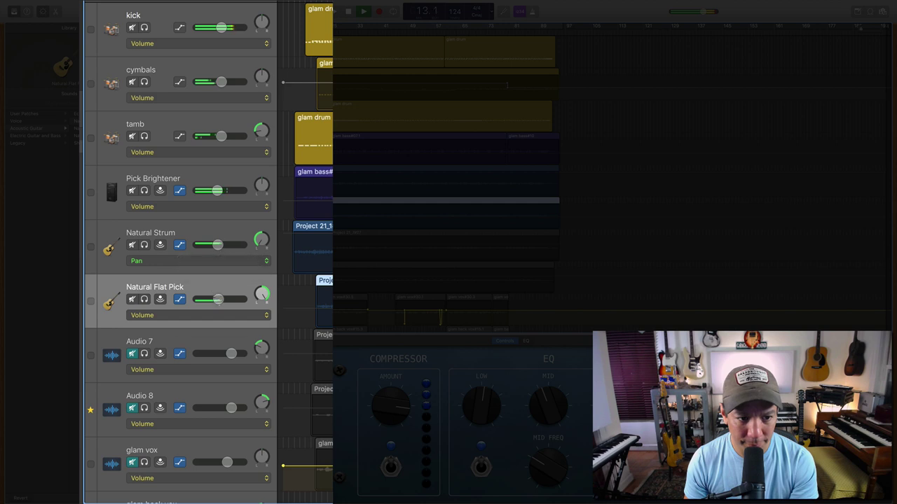
pyautogui.press('space')
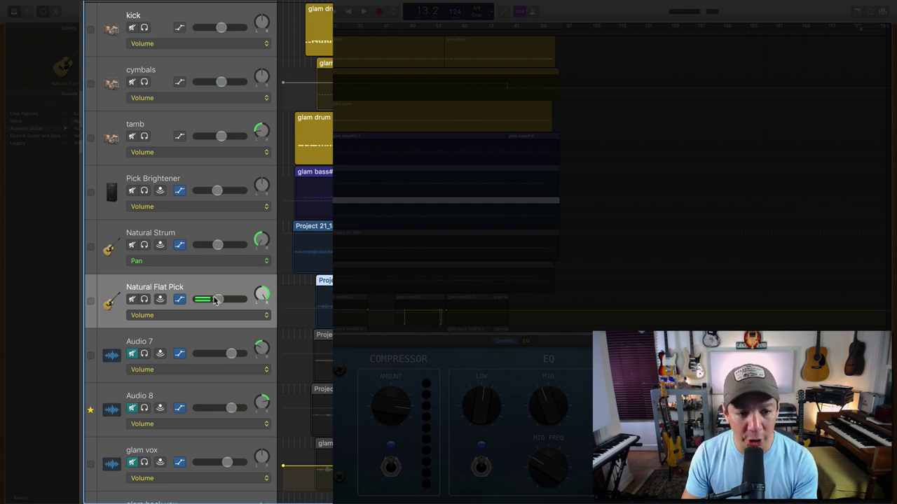
pyautogui.press('space')
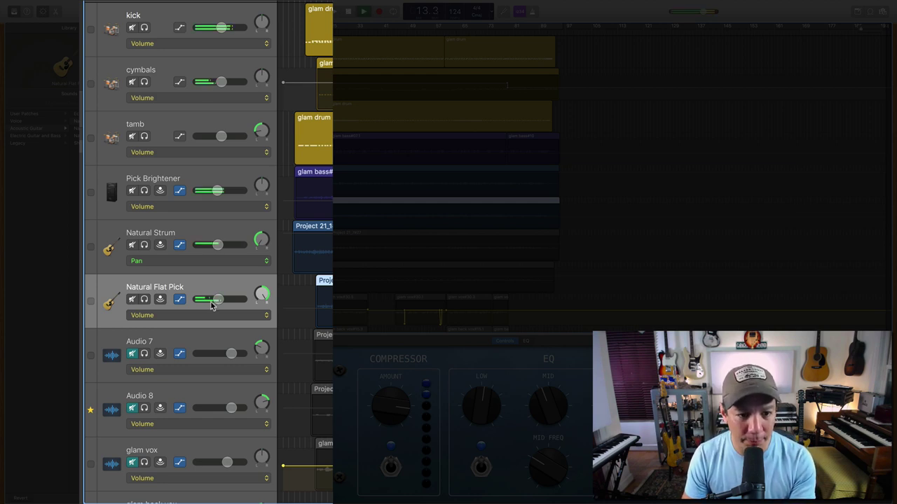
pyautogui.moveTo(216, 246)
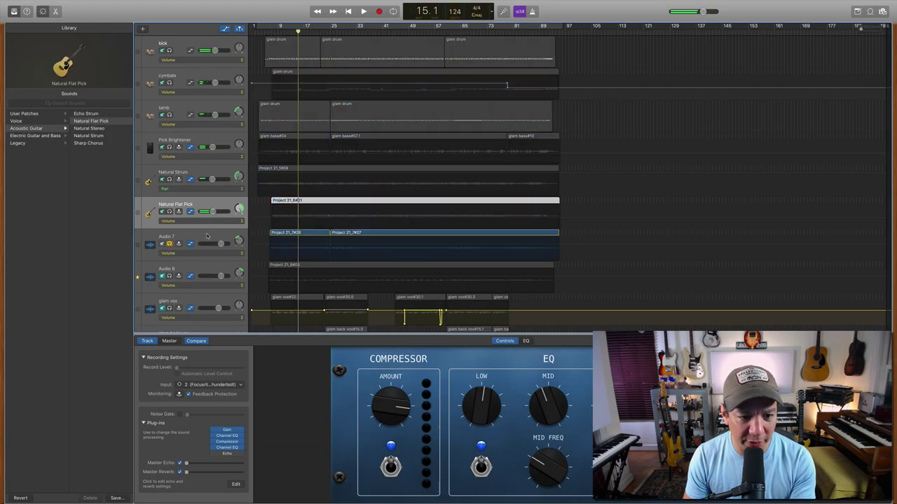
# Select the Audio 7 track and audition a short passage of it soloed
pyautogui.click(207, 341)
pyautogui.press('space')
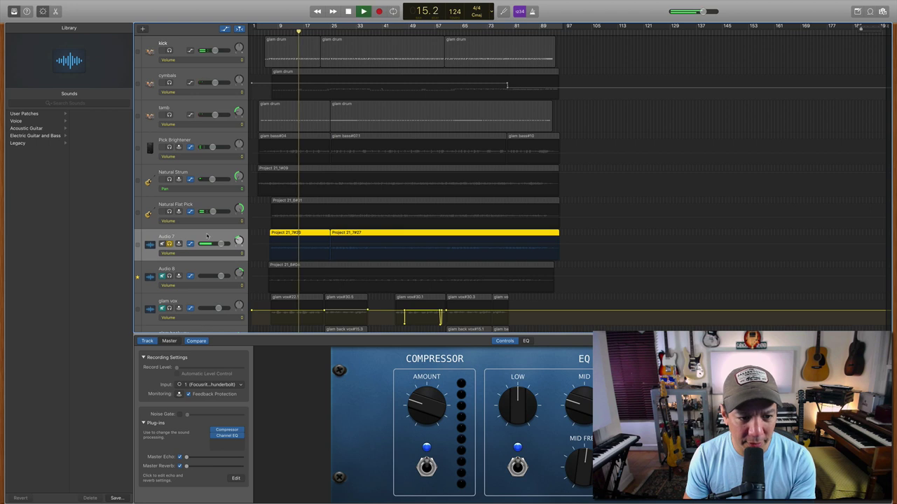
pyautogui.click(168, 243)
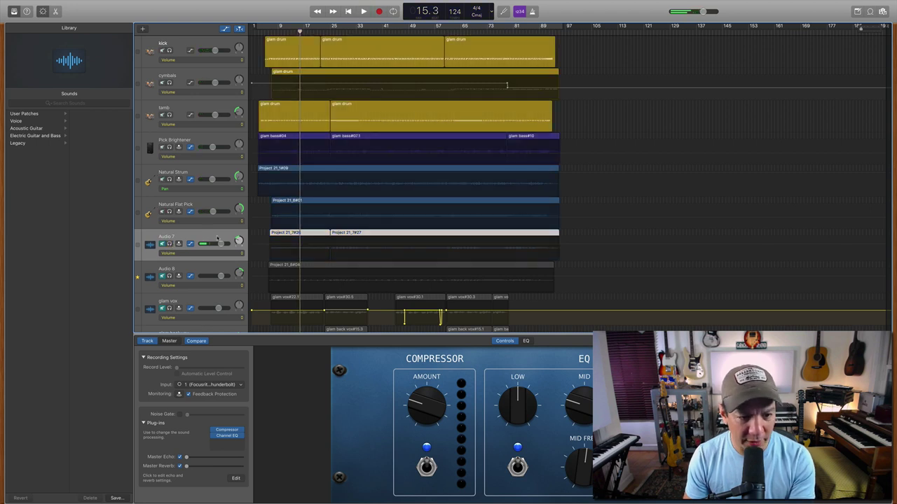
# Insert a Gain plug-in set to +3.0 dB ahead of the Audio 7 track's compressor
pyautogui.click(228, 430)
pyautogui.click(249, 449)
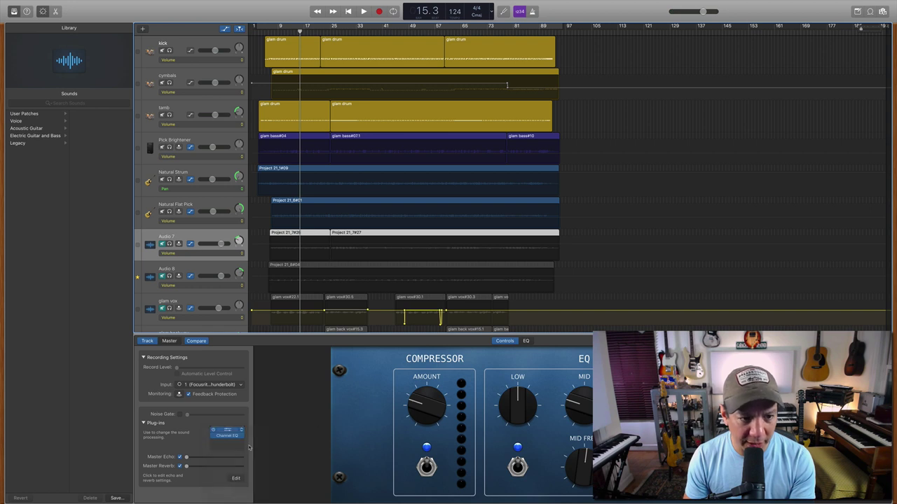
pyautogui.click(153, 59)
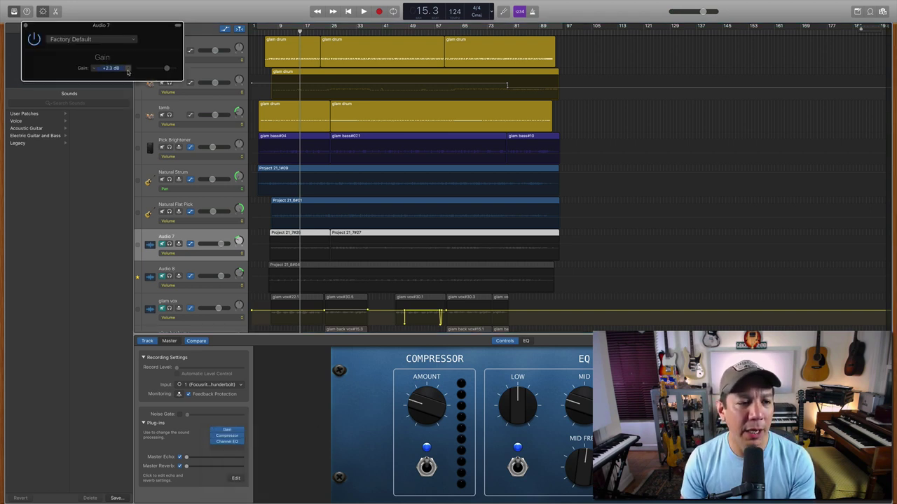
pyautogui.click(26, 26)
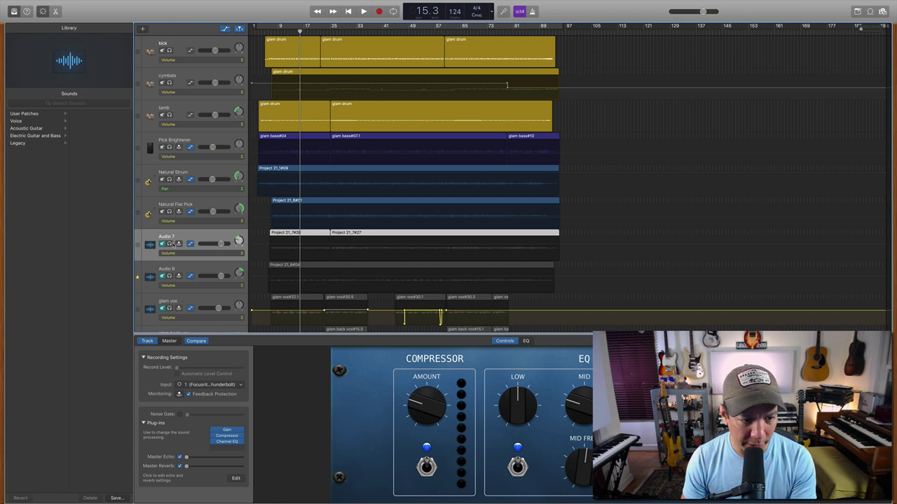
# Solo Audio 7 and raise its compressor amount to near maximum, backing it off slightly while checking the compressor settings during playback
pyautogui.click(169, 244)
pyautogui.press('space')
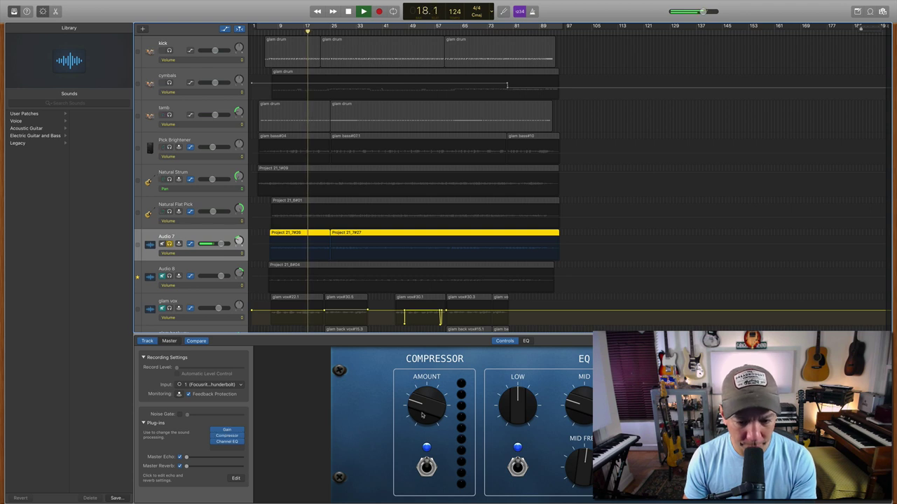
pyautogui.moveTo(420, 413)
pyautogui.mouseDown()
pyautogui.moveTo(423, 394)
pyautogui.moveTo(423, 421)
pyautogui.mouseUp()
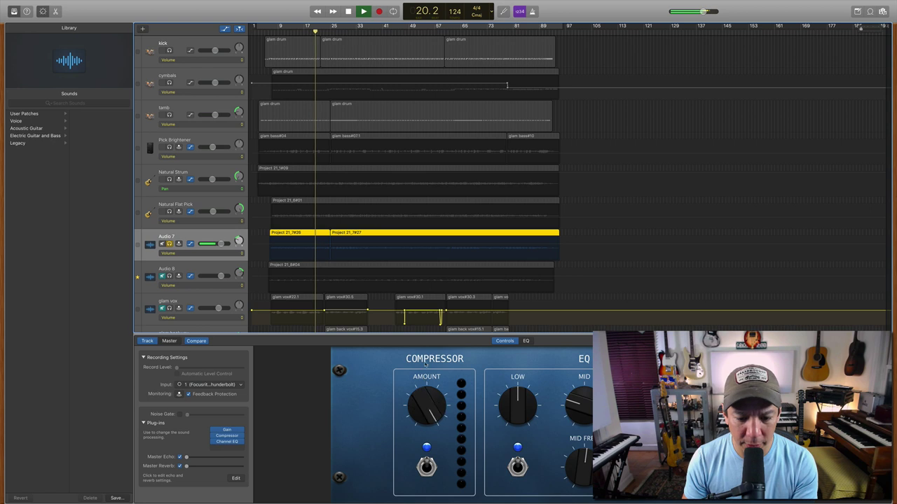
pyautogui.click(227, 436)
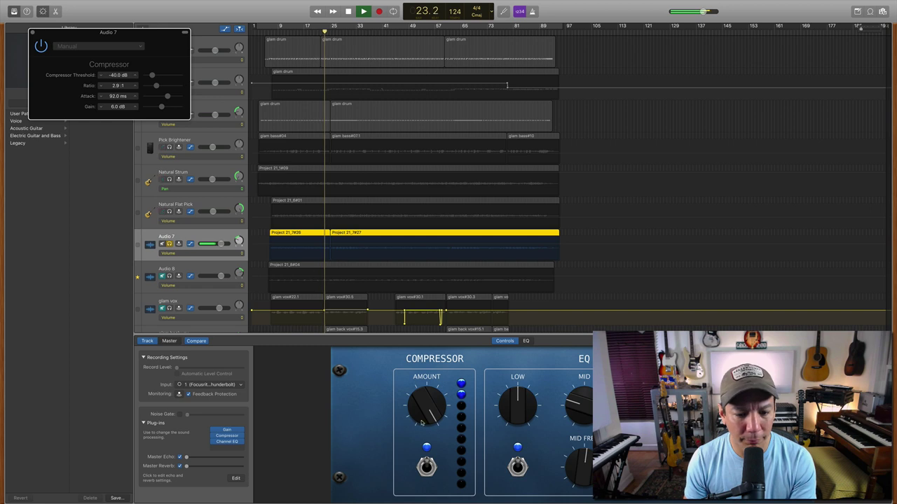
pyautogui.moveTo(421, 416)
pyautogui.mouseDown()
pyautogui.moveTo(419, 431)
pyautogui.moveTo(421, 417)
pyautogui.mouseUp()
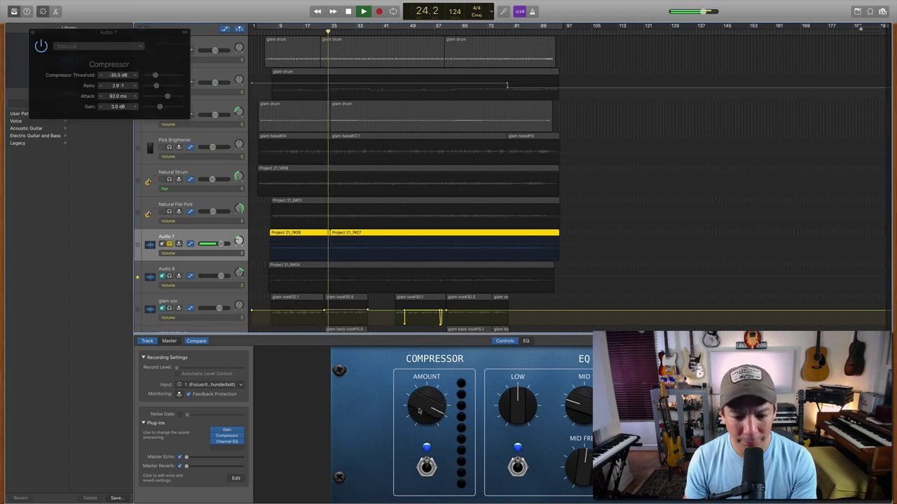
pyautogui.press('space')
# Set the Audio 7 Gain plug-in to +4.0 dB and reduce the compressor amount a little further during playback
pyautogui.click(227, 430)
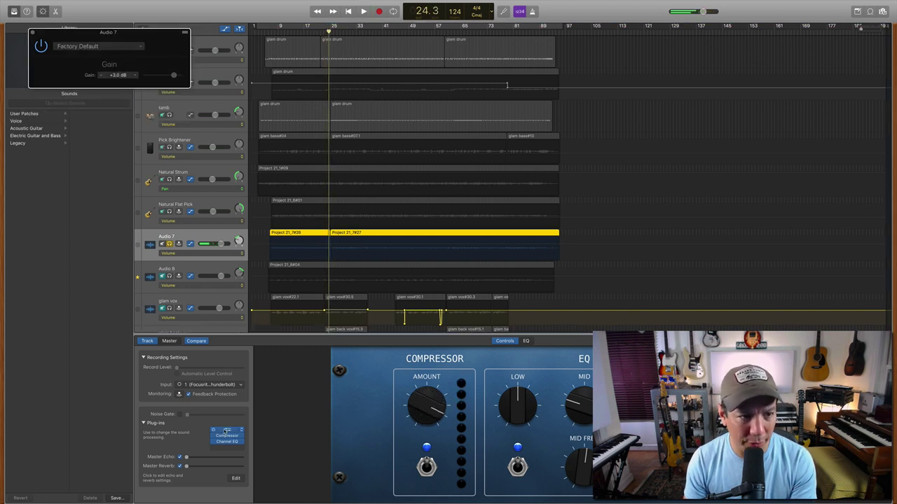
pyautogui.click(136, 76)
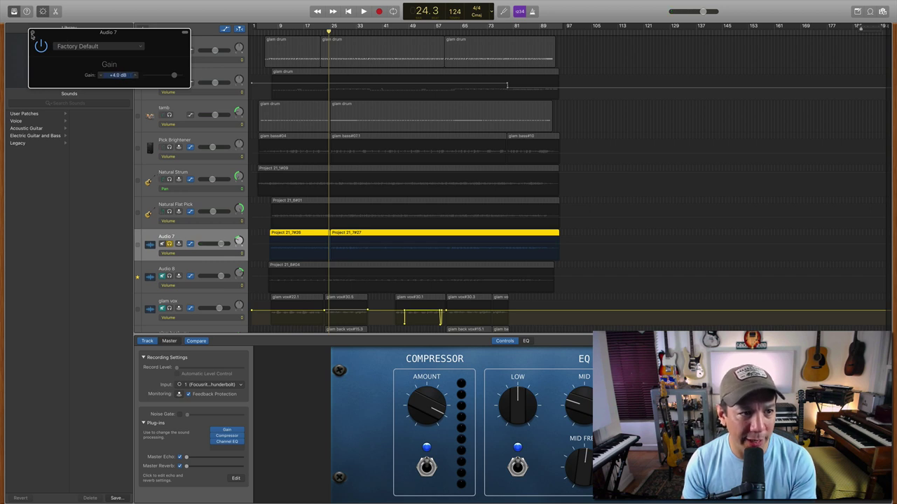
pyautogui.click(32, 34)
pyautogui.press('space')
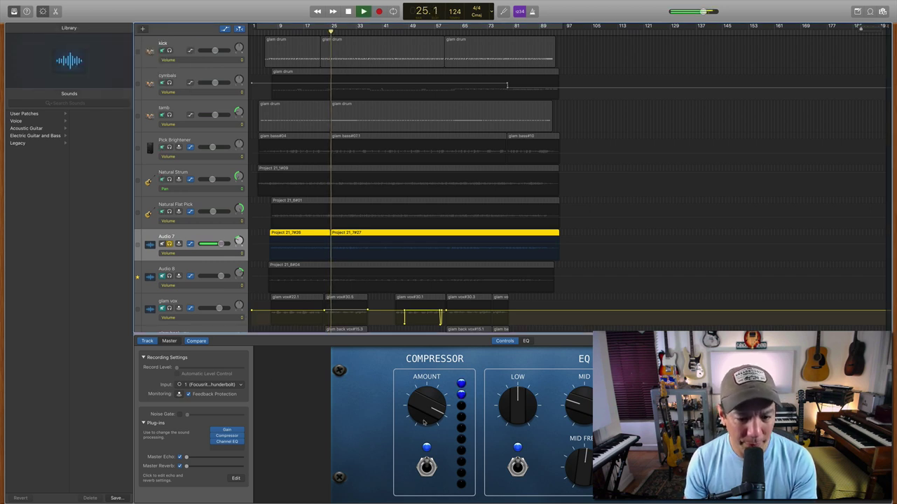
pyautogui.moveTo(424, 420); pyautogui.dragTo(425, 419)
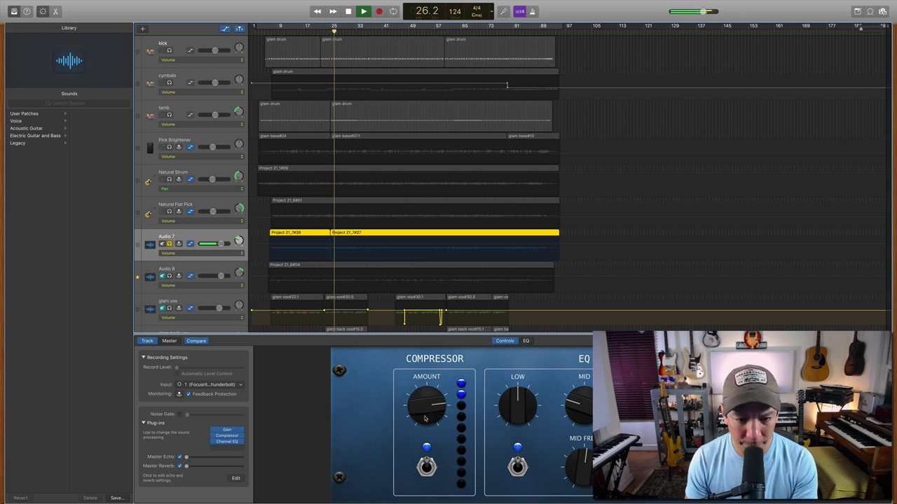
pyautogui.press('space')
# Load the Picked Electric Guitar preset into the Audio 7 track's Channel EQ
pyautogui.click(229, 444)
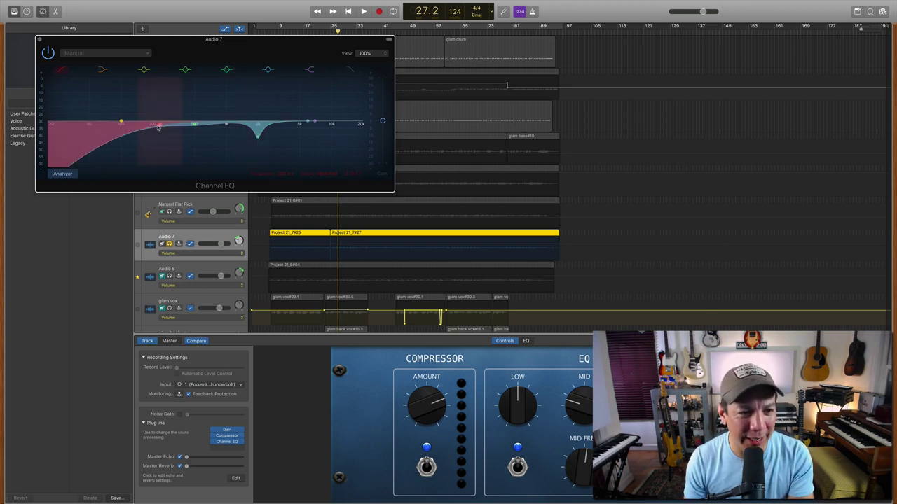
pyautogui.click(88, 56)
pyautogui.moveTo(103, 162)
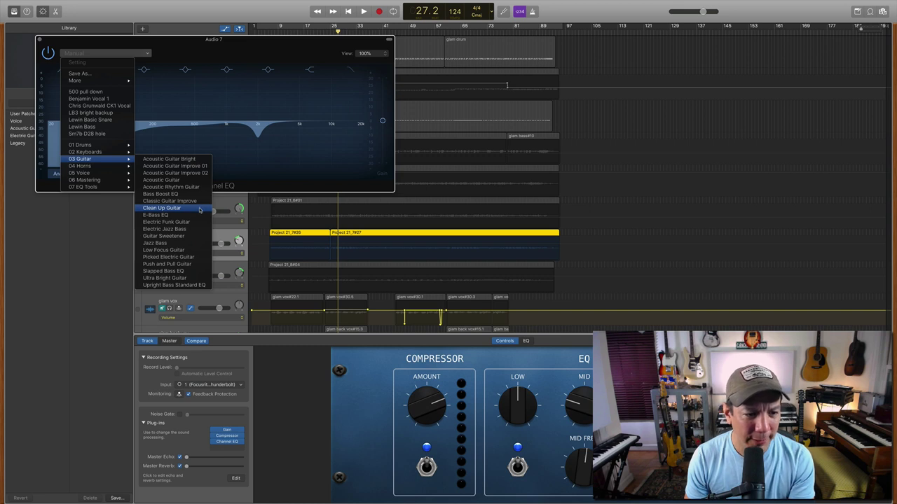
pyautogui.click(196, 257)
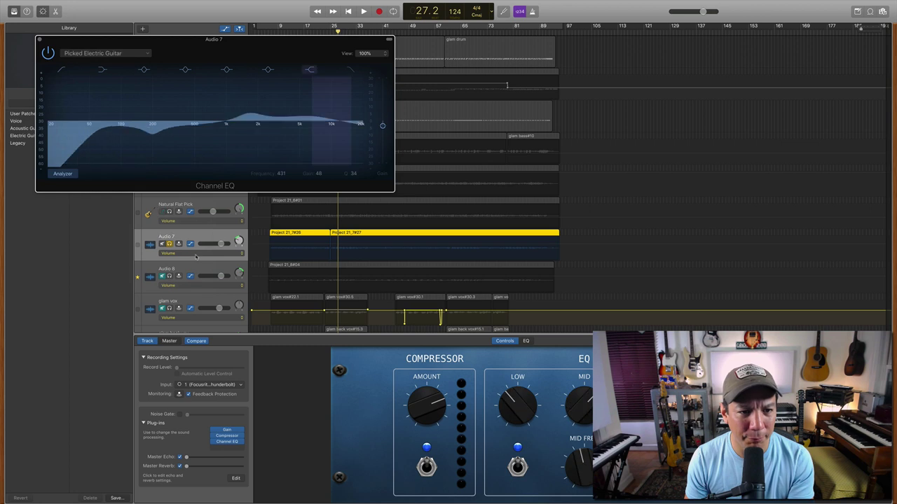
# While Audio 7 plays, reduce the EQ preset's boosts below 2 kHz and above 5 kHz, and set the band around 200 Hz to 0.0 dB
pyautogui.press('space')
pyautogui.moveTo(249, 118)
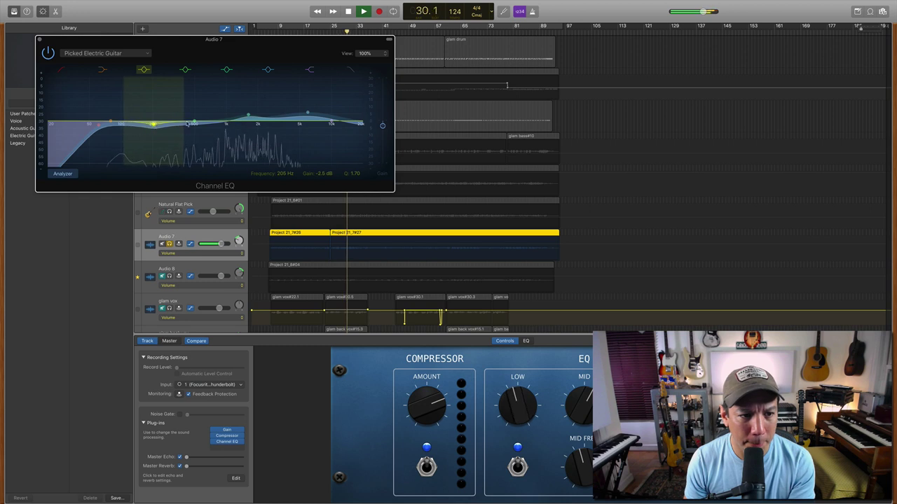
pyautogui.moveTo(249, 114); pyautogui.dragTo(248, 118)
pyautogui.moveTo(307, 112); pyautogui.dragTo(306, 115)
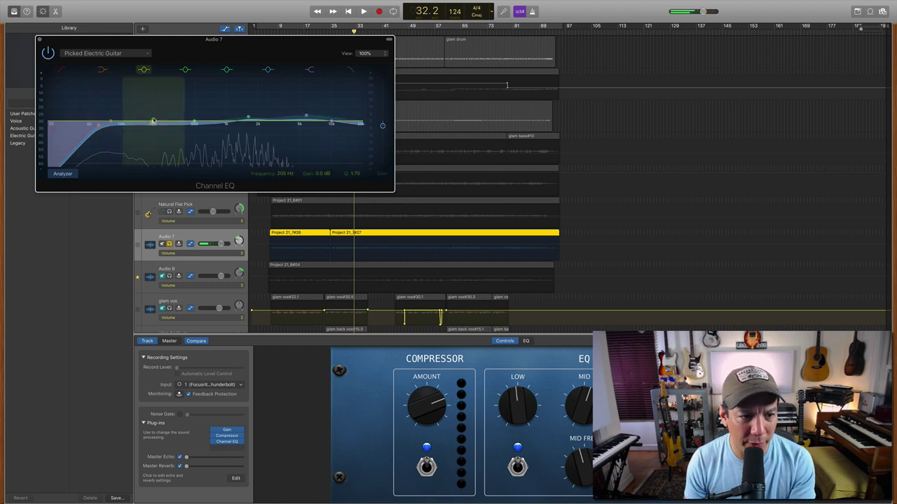
# Move the low band of Audio 7's Channel EQ up toward 200 Hz and set its 530 Hz band to -1.0 dB during playback
pyautogui.moveTo(99, 124); pyautogui.dragTo(145, 120)
pyautogui.press('space')
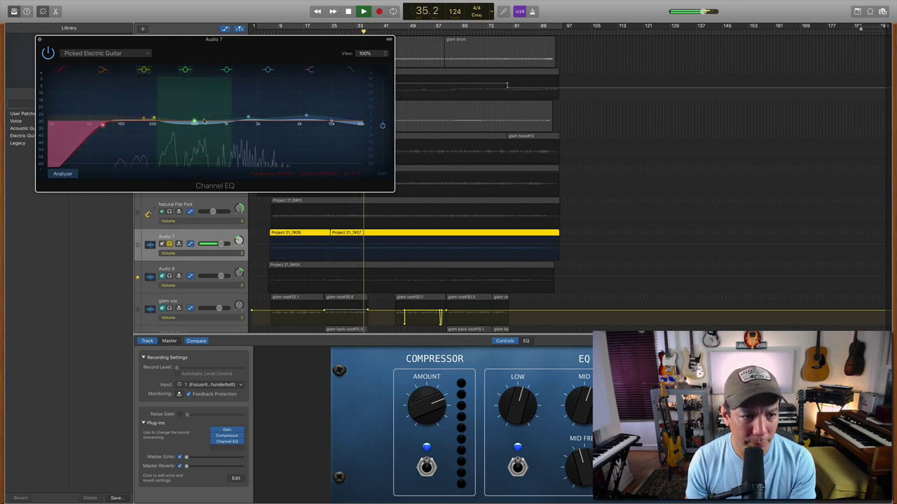
pyautogui.moveTo(194, 123)
pyautogui.mouseDown()
pyautogui.moveTo(196, 111)
pyautogui.moveTo(197, 124)
pyautogui.mouseUp()
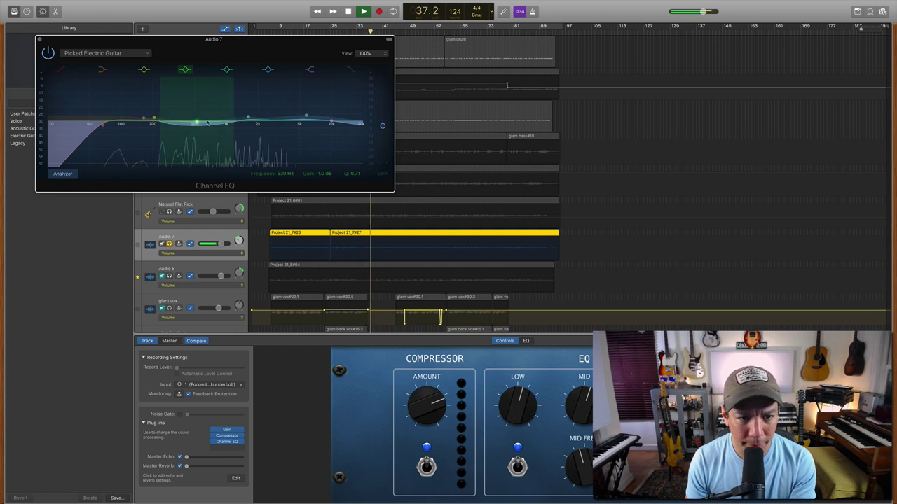
pyautogui.press('space')
pyautogui.click(39, 40)
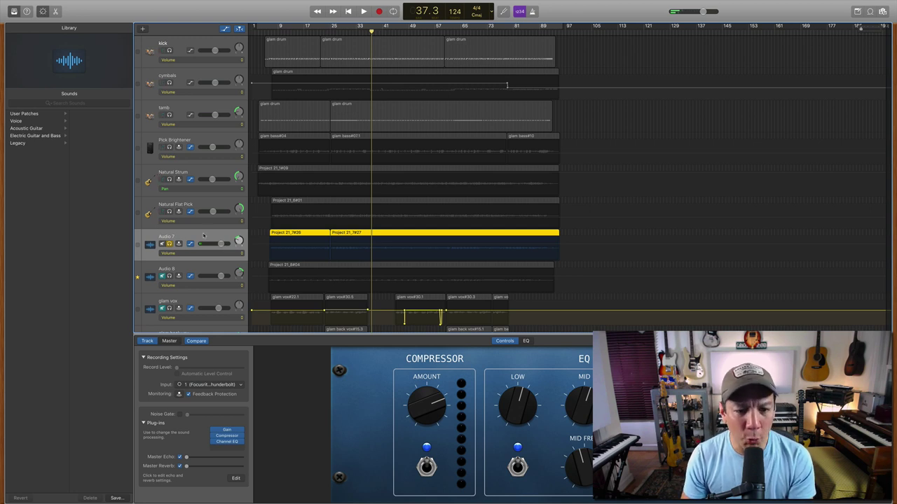
# Solo Audio 8 alongside Audio 7, and duplicate the Audio 7 track with its plug-in settings
pyautogui.click(169, 277)
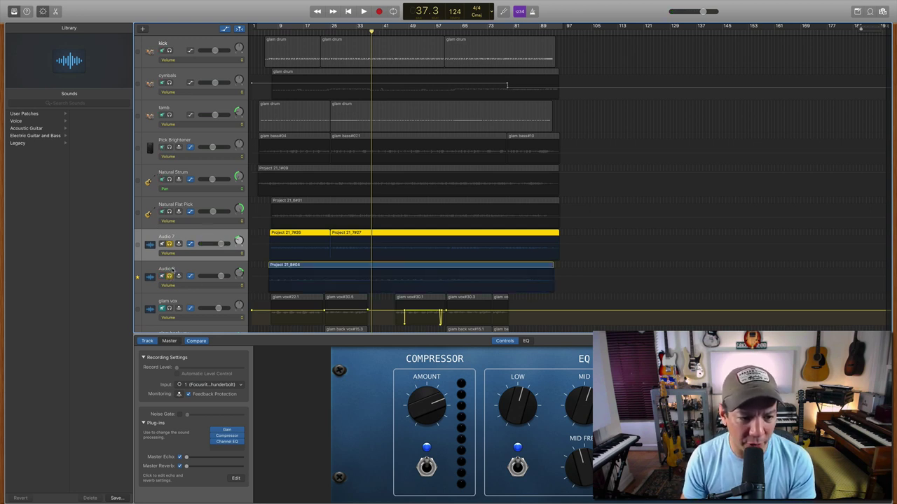
pyautogui.click(172, 270)
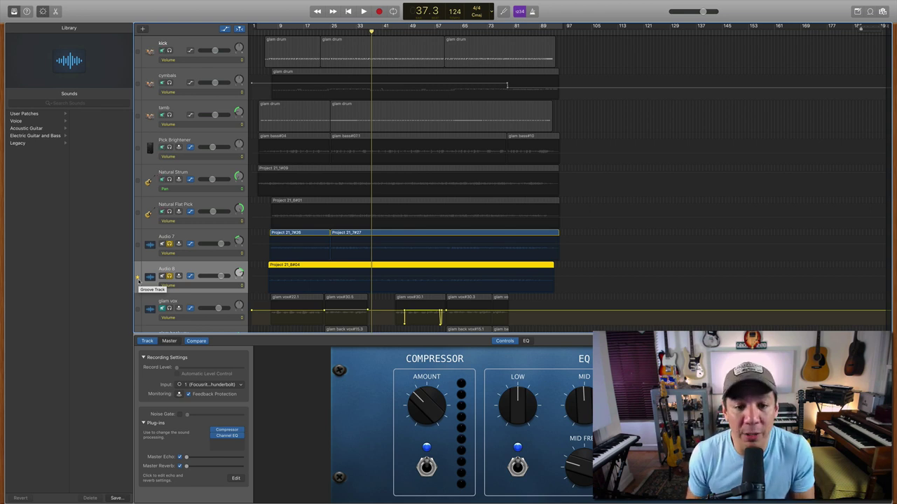
pyautogui.click(201, 236)
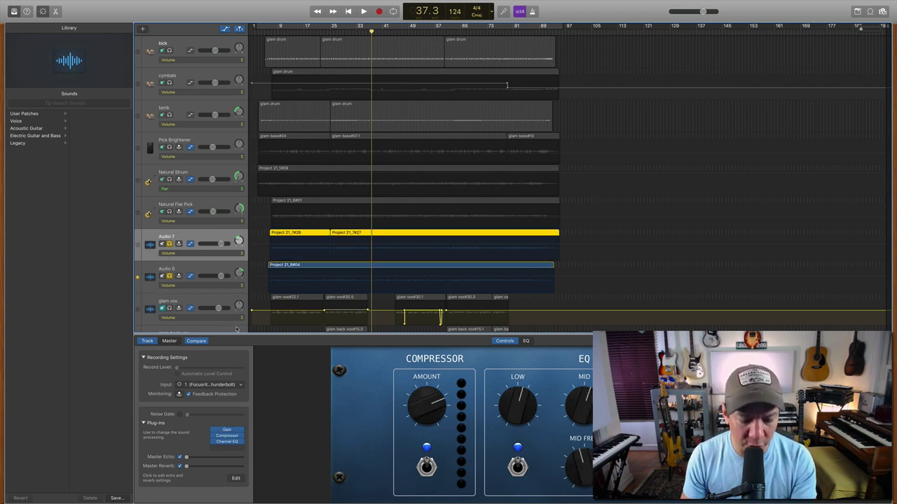
pyautogui.press('super+d')
# Move the Audio 8 region onto the duplicated track, make that track the groove track, and delete the empty Audio 8 track
pyautogui.click(199, 297)
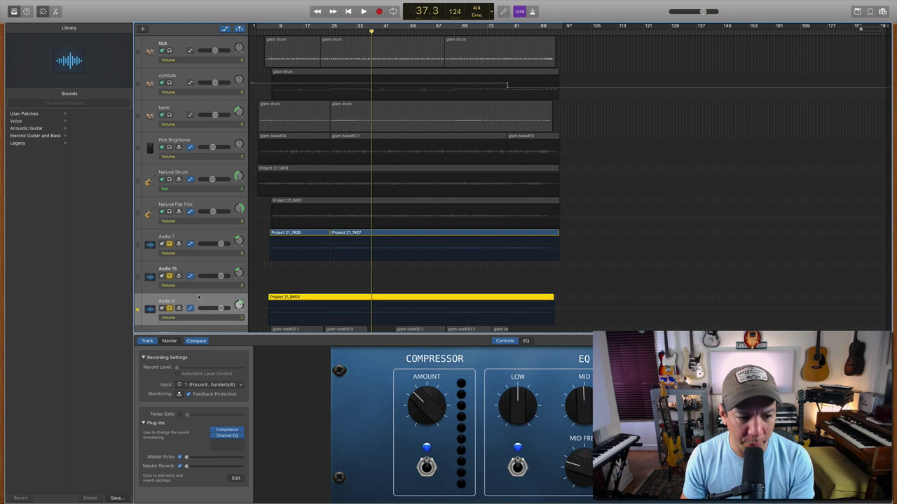
pyautogui.moveTo(308, 299); pyautogui.dragTo(311, 284)
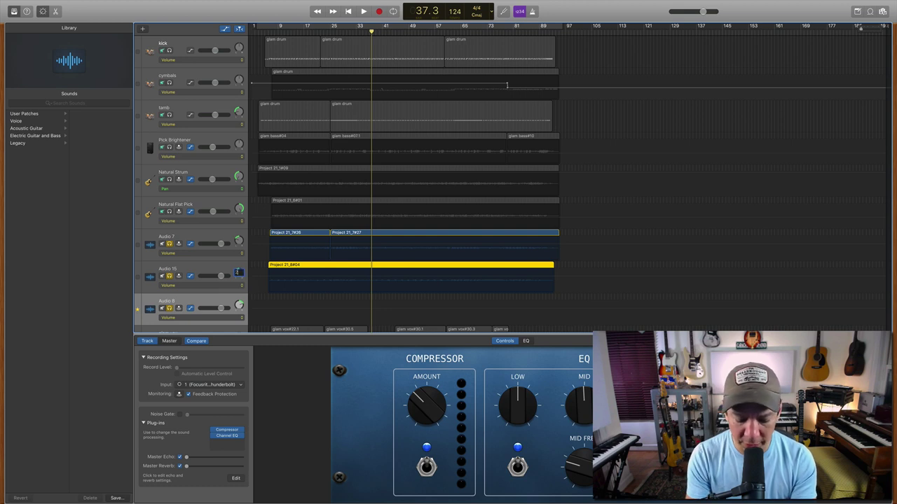
pyautogui.click(145, 279)
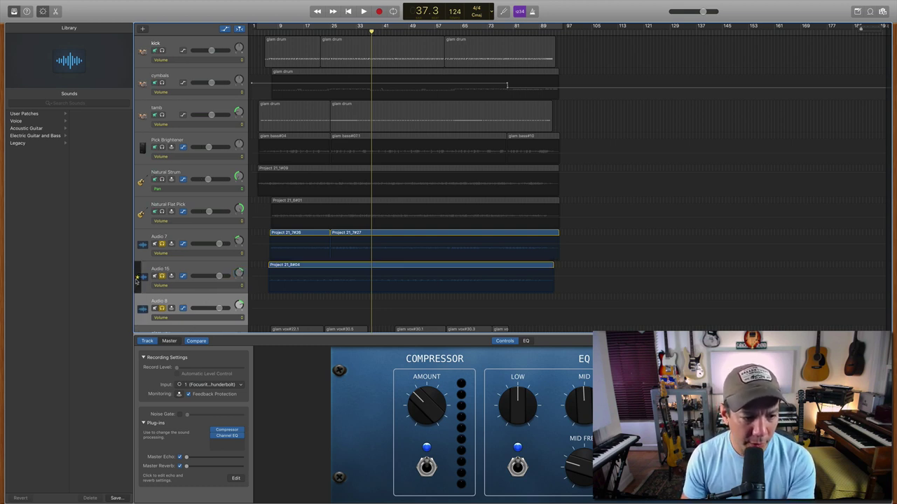
pyautogui.click(137, 278)
pyautogui.click(166, 301)
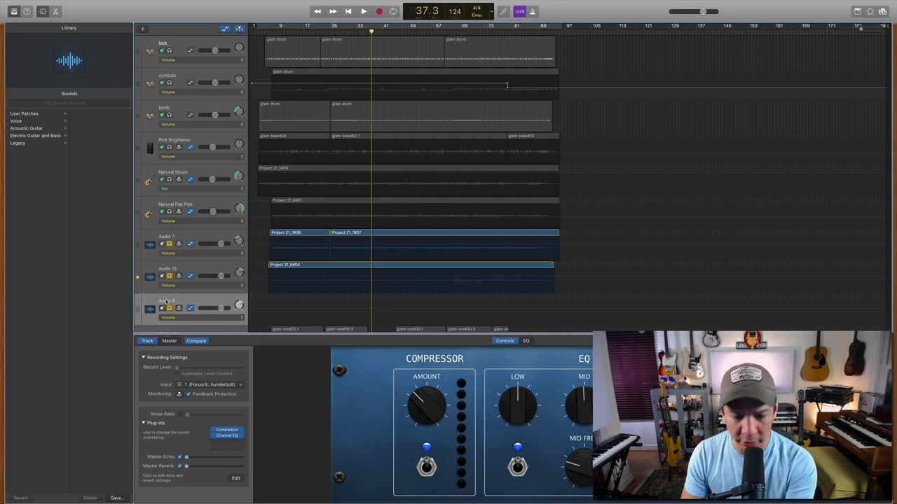
pyautogui.press('super+BackSpace')
# Turn off solo and mute on the Audio 7 and Audio 15 tracks so they play with the rest of the mix
pyautogui.click(169, 244)
pyautogui.click(168, 276)
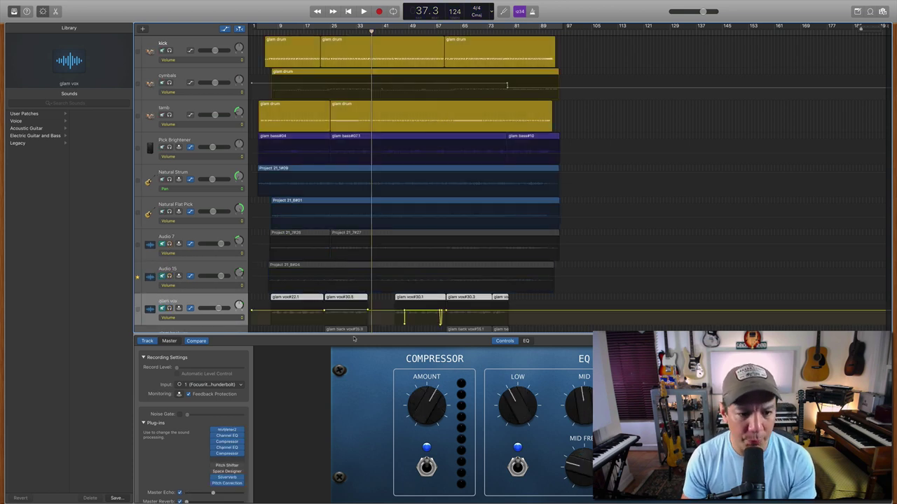
pyautogui.click(162, 244)
pyautogui.click(162, 276)
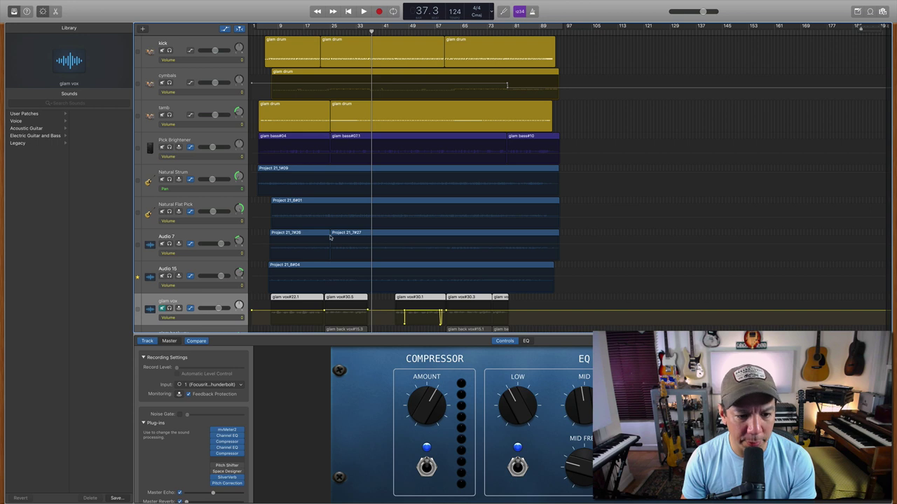
# Turn on cycling and listen to the instrumental mix from about bar 6
pyautogui.scroll(-3, 333, 240)
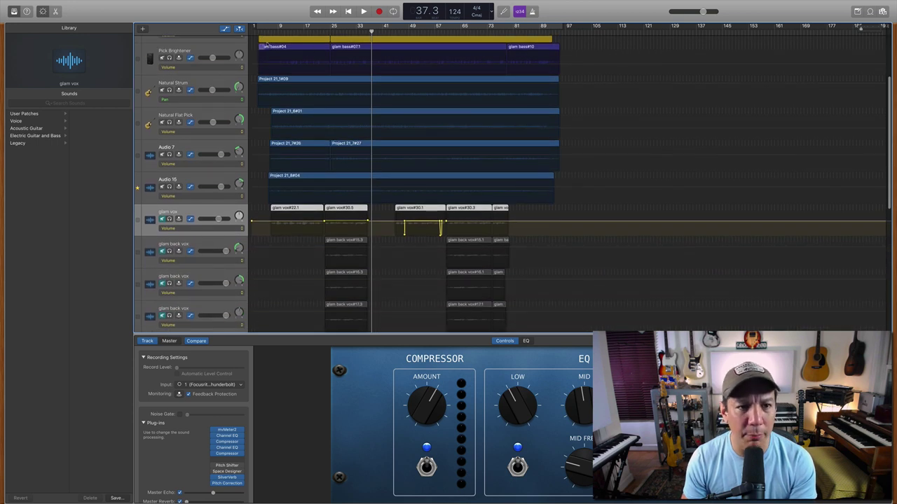
pyautogui.click(269, 31)
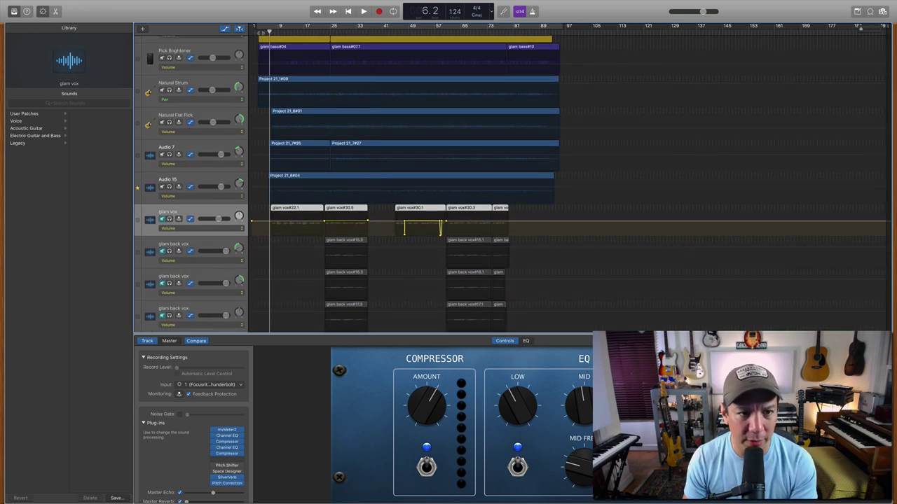
pyautogui.press('c')
pyautogui.press('space')
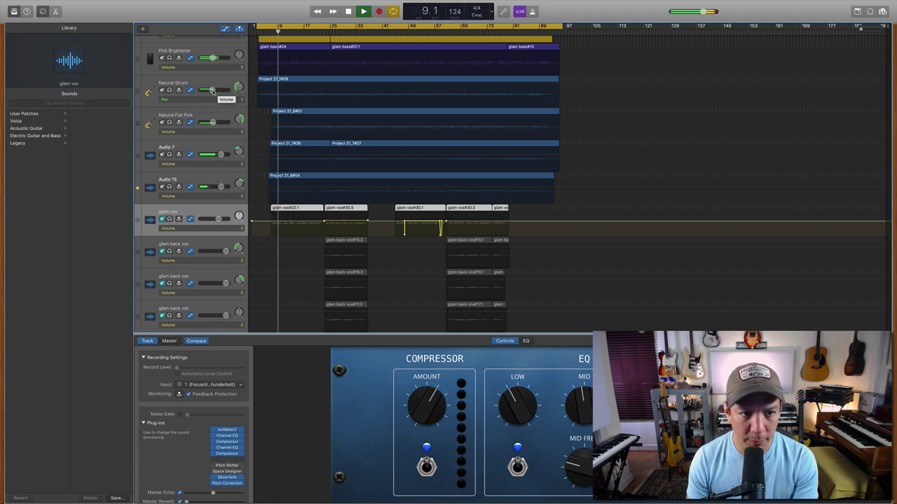
pyautogui.press('space')
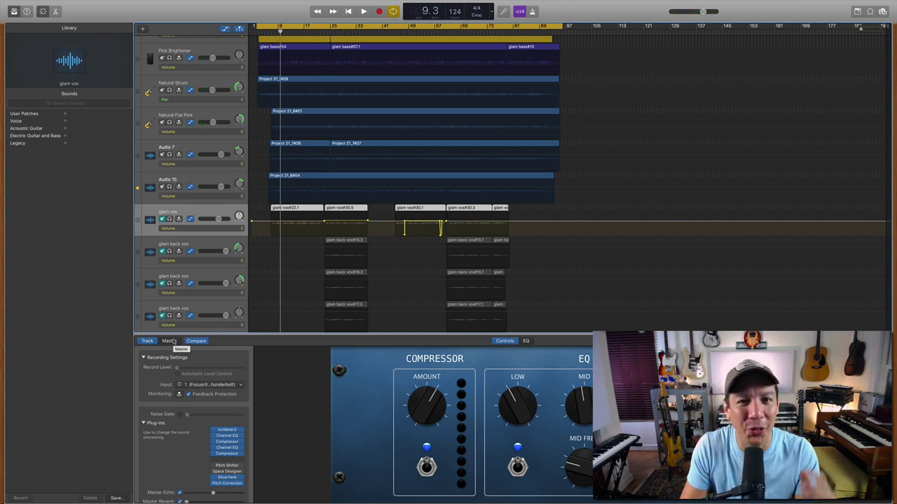
# Bypass all plug-ins on the master track and play the song from the beginning
pyautogui.click(169, 341)
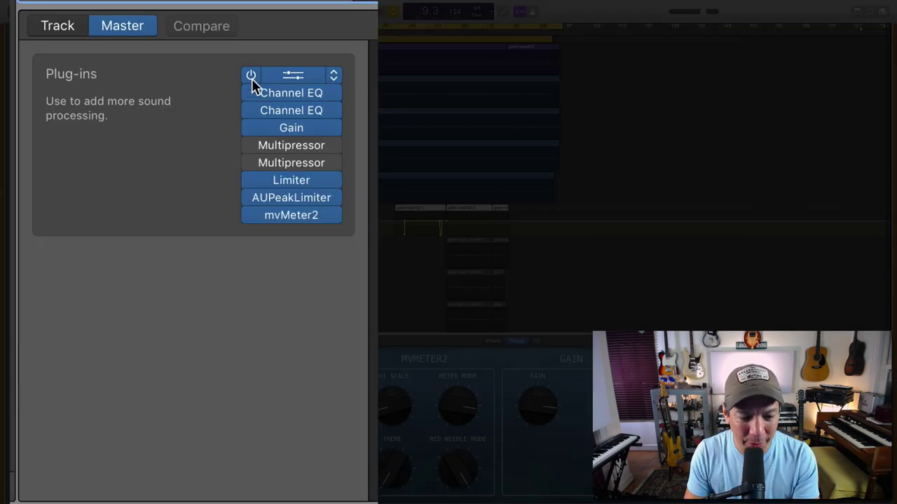
pyautogui.click(213, 359)
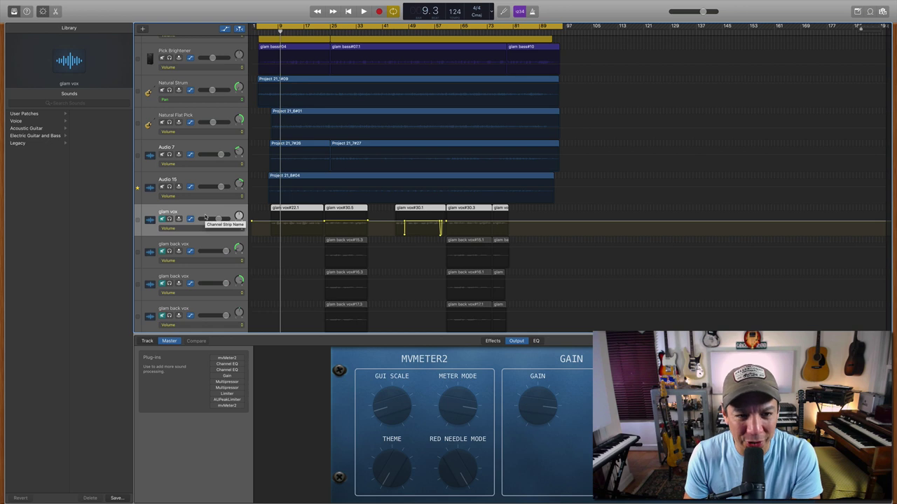
pyautogui.press('Return')
pyautogui.press('space')
pyautogui.scroll(3, 206, 218)
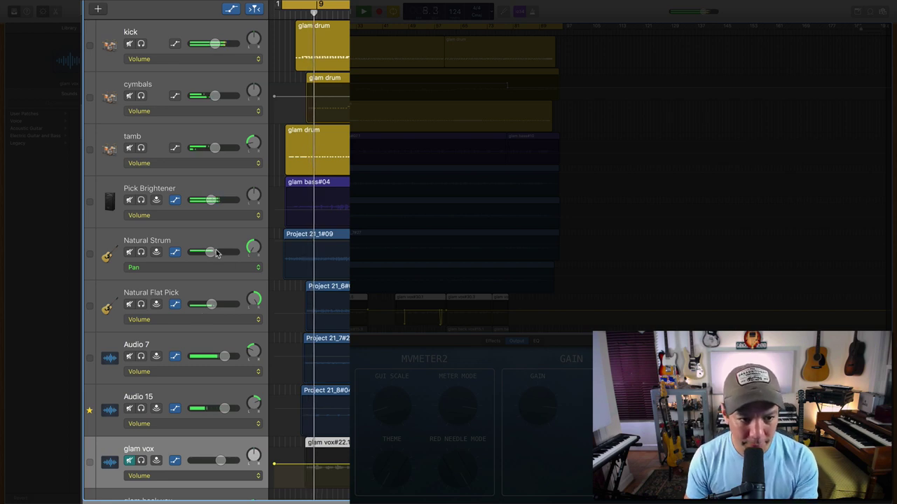
# During playback, set the Natural Flat Pick volume to -2.0 dB and raise the Natural Strum volume slightly
pyautogui.moveTo(208, 309); pyautogui.dragTo(218, 306)
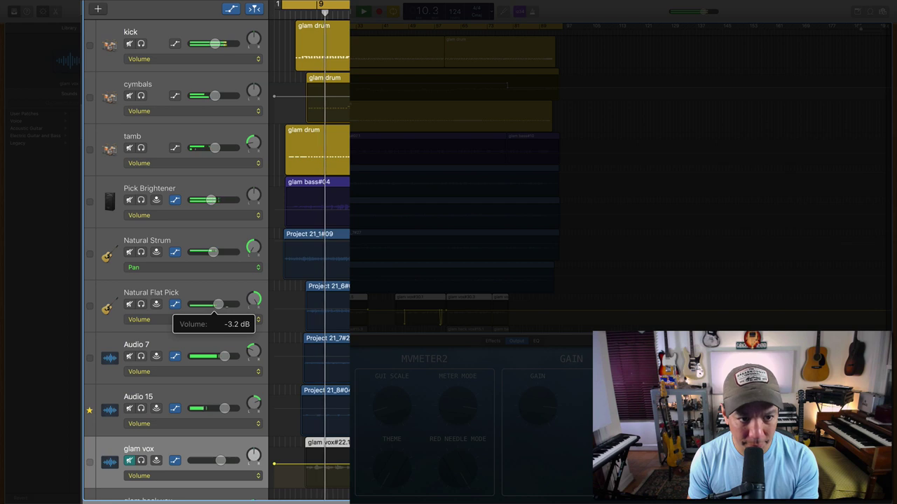
pyautogui.click(215, 44)
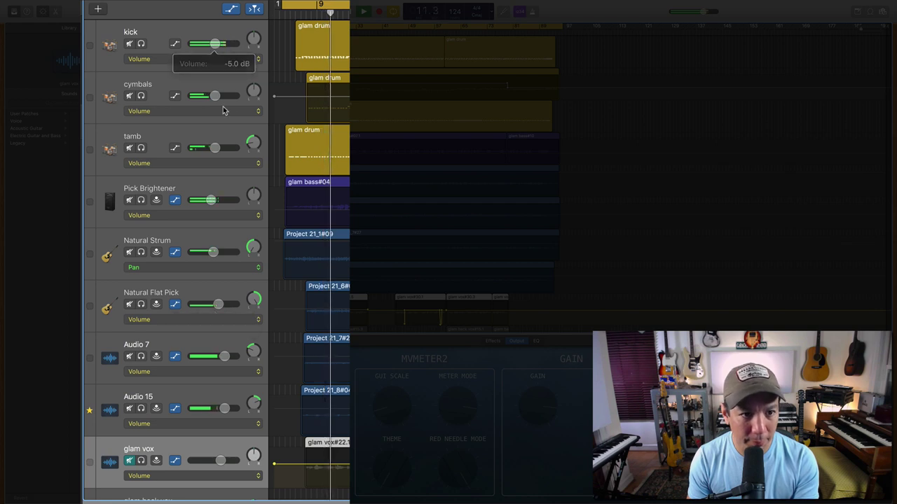
pyautogui.moveTo(213, 252); pyautogui.dragTo(218, 251)
pyautogui.moveTo(217, 304); pyautogui.dragTo(220, 304)
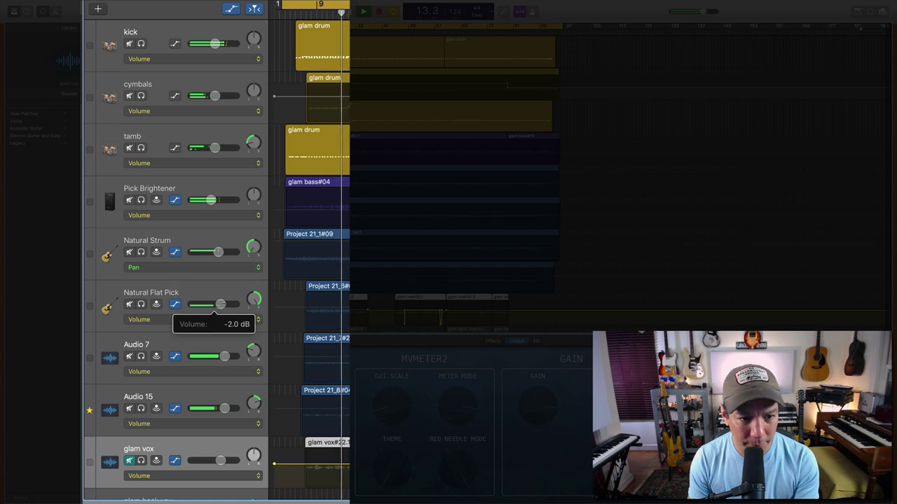
pyautogui.click(218, 252)
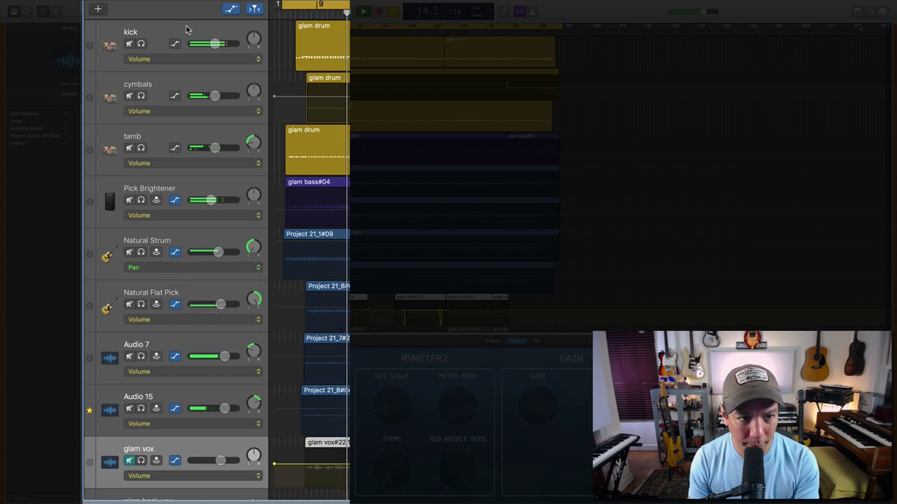
# Raise the snare and kick levels in the kick track's drum kit, and try more of its Room effect during playback
pyautogui.click(186, 29)
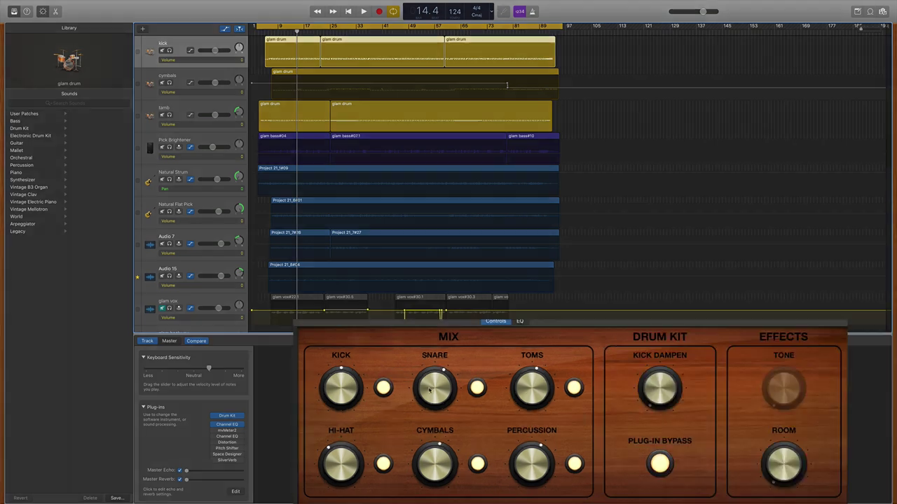
pyautogui.moveTo(448, 405); pyautogui.dragTo(448, 399)
pyautogui.moveTo(68, 315); pyautogui.dragTo(70, 312)
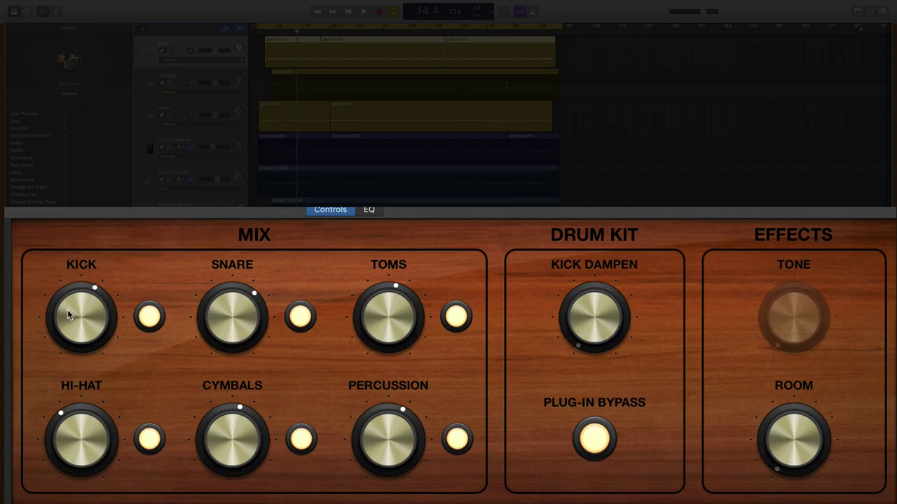
pyautogui.press('space')
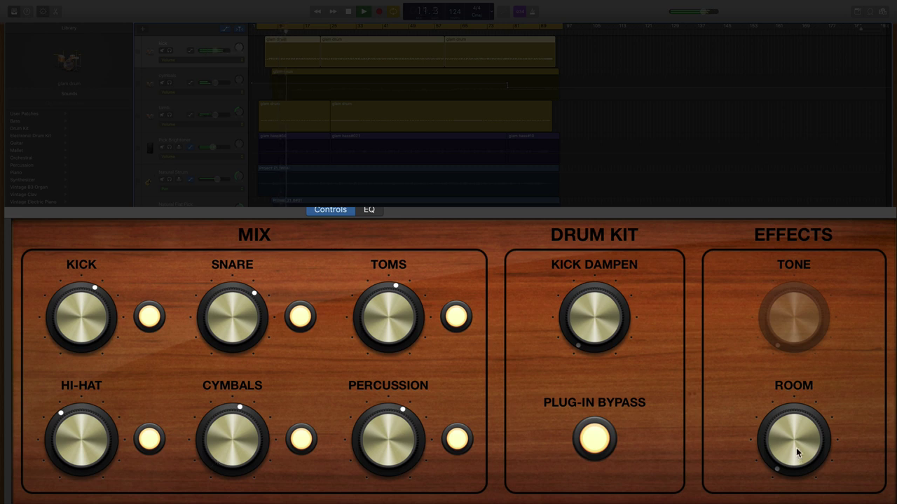
pyautogui.moveTo(794, 453); pyautogui.dragTo(795, 377)
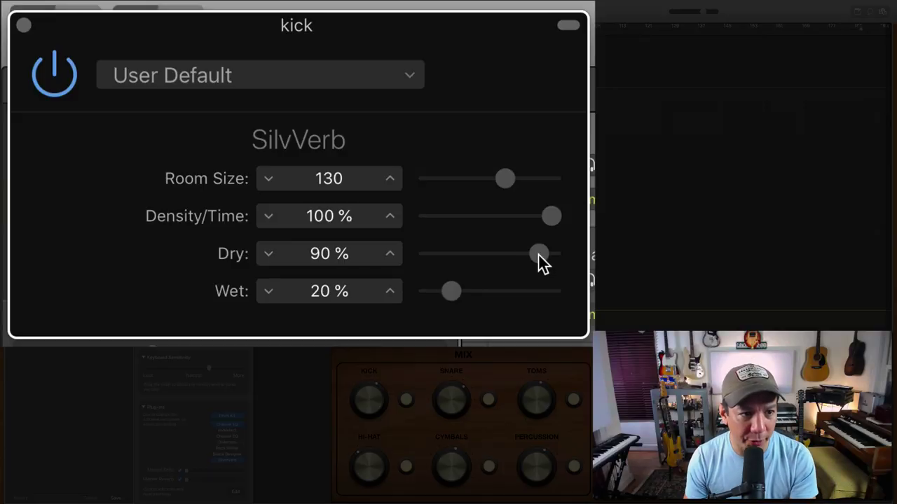
# Set the kick track's SilverVerb to Dry 100 %, Room Size 108 and Wet 15 %, and raise the kit's snare level a little more
pyautogui.moveTo(544, 260); pyautogui.dragTo(560, 255)
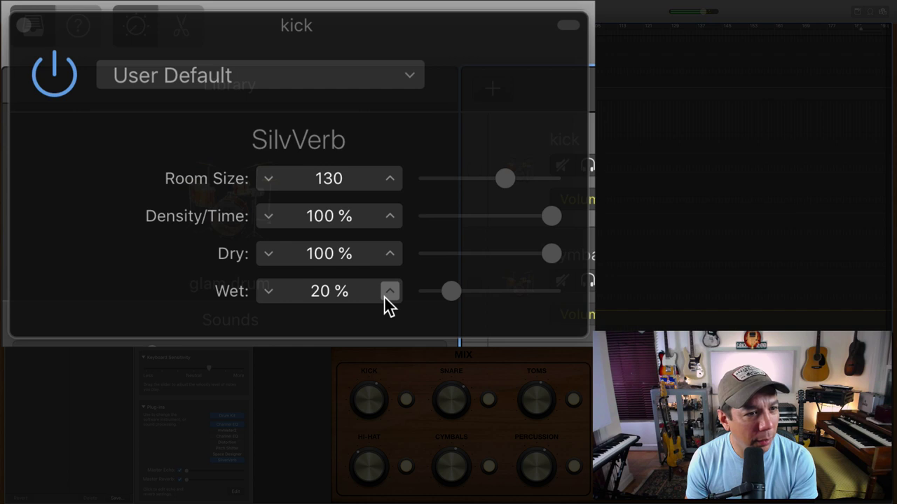
pyautogui.click(267, 180)
pyautogui.moveTo(266, 183); pyautogui.dragTo(266, 185)
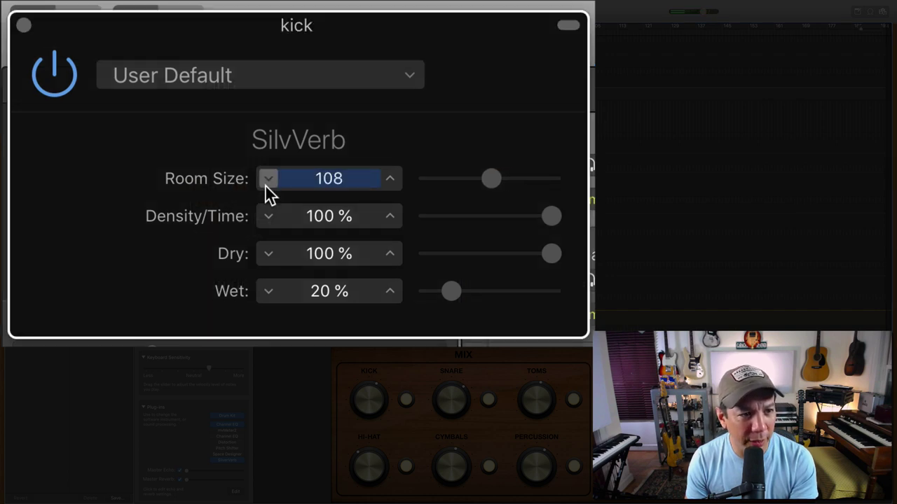
pyautogui.moveTo(267, 285); pyautogui.dragTo(268, 284)
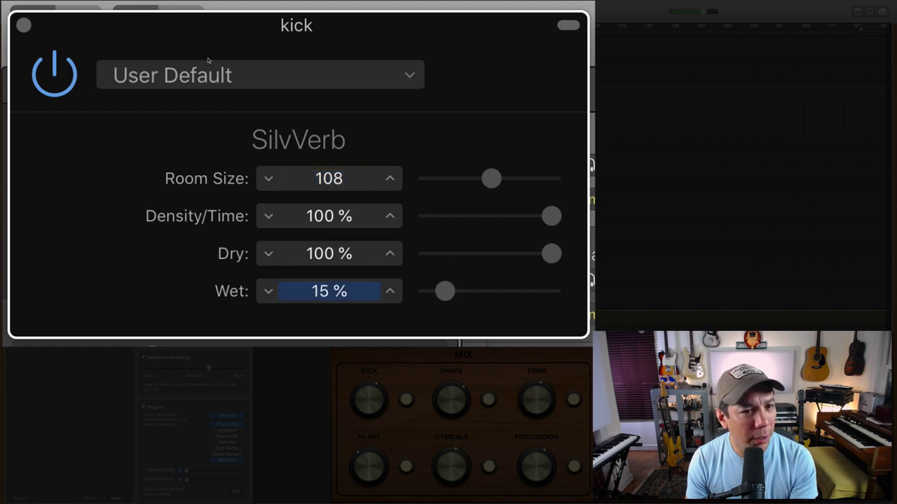
pyautogui.click(450, 399)
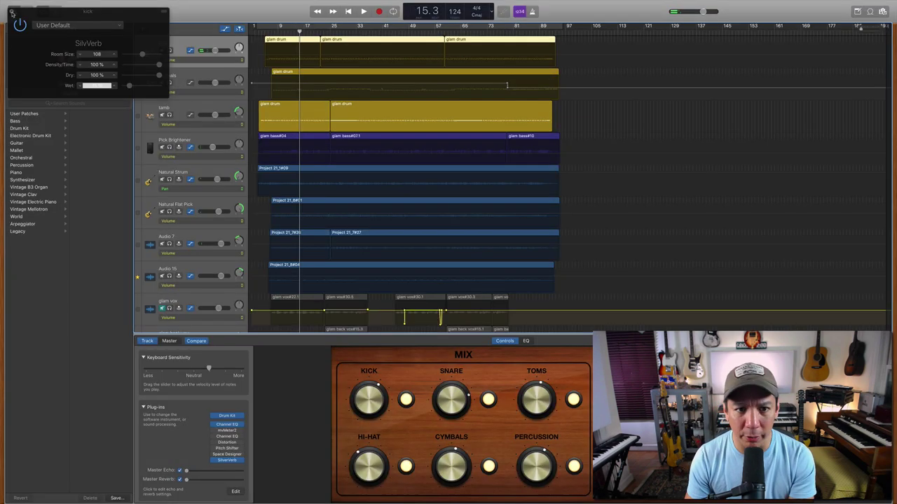
pyautogui.click(23, 25)
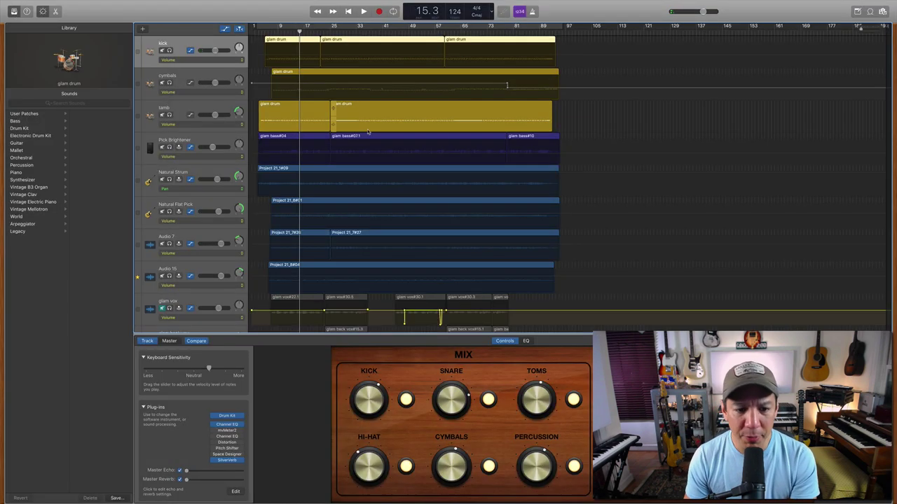
# Select the glam vox track and solo it
pyautogui.scroll(-2, 367, 129)
pyautogui.scroll(-3, 367, 130)
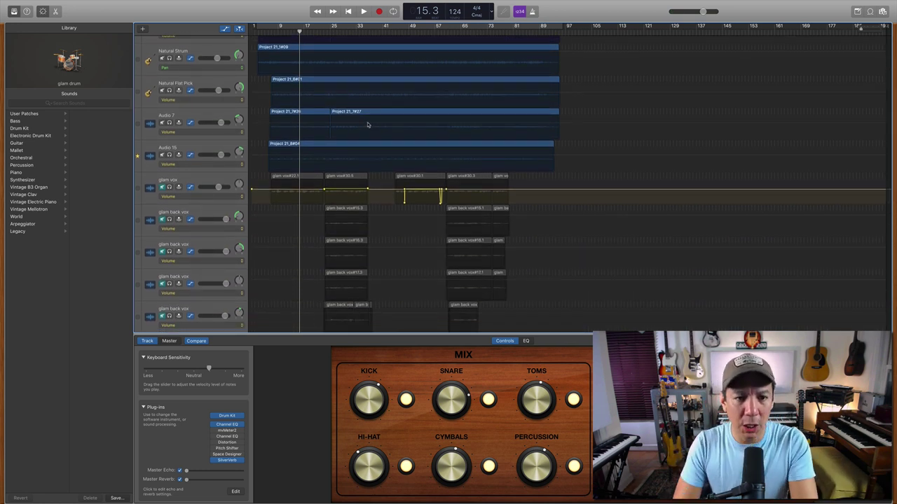
pyautogui.click(206, 180)
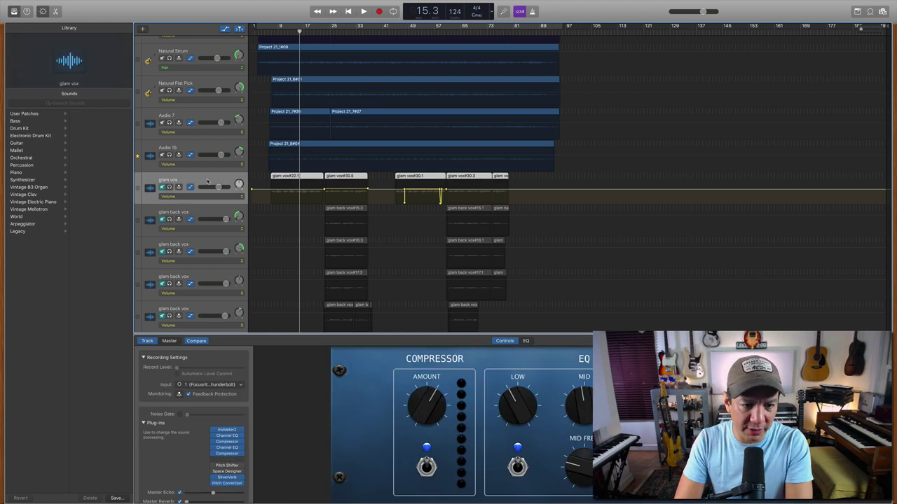
pyautogui.click(169, 187)
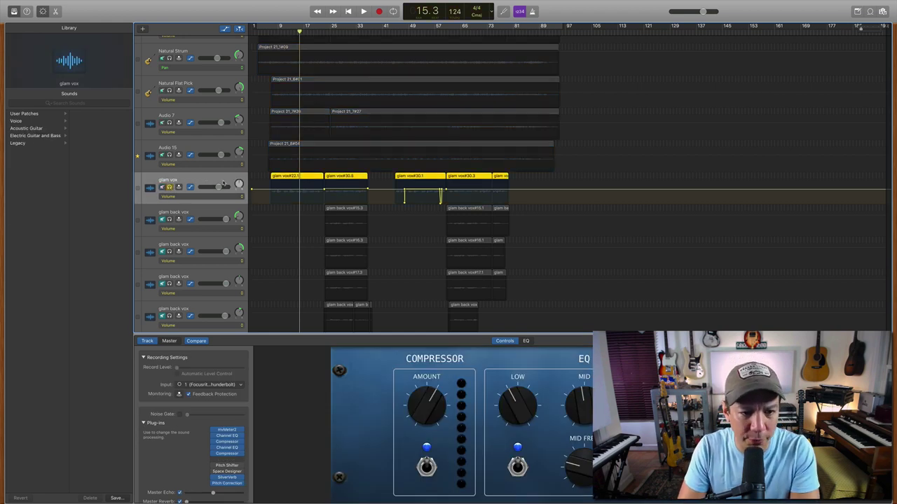
# Play the soloed glam vox from bar 7, bypass all its plug-ins and bring its Master Echo down to zero
pyautogui.click(272, 32)
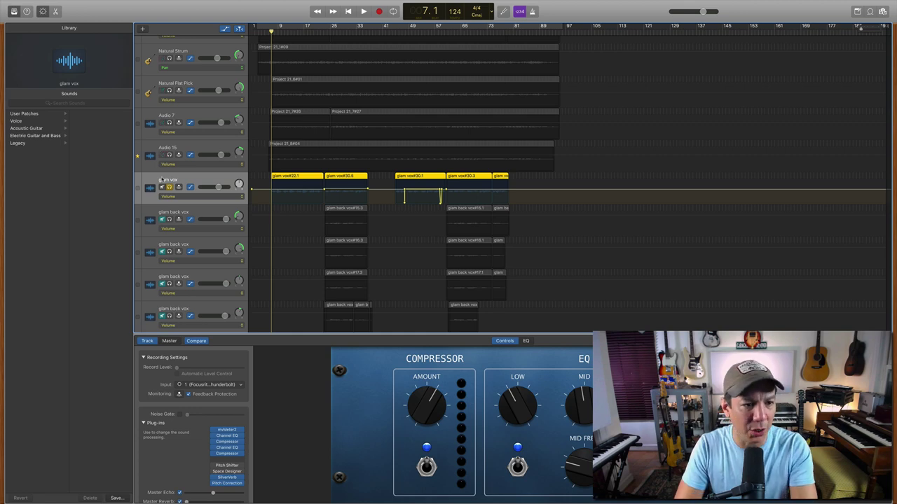
pyautogui.press('space')
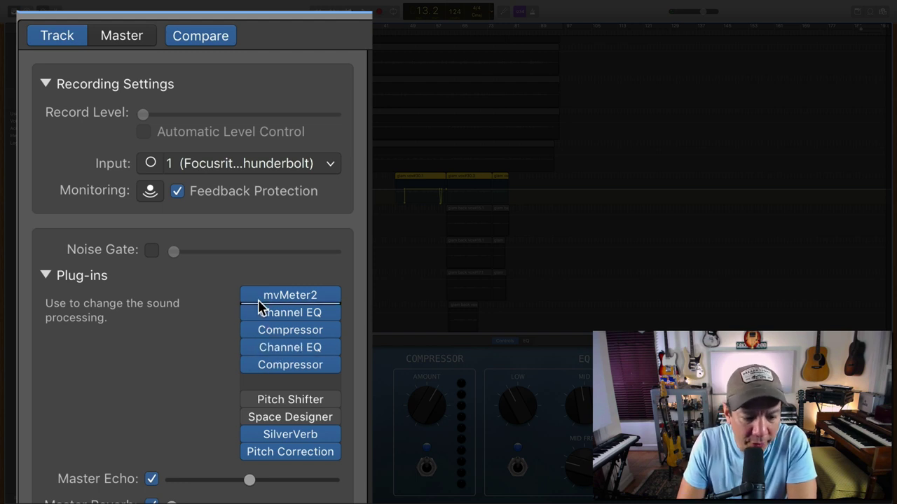
pyautogui.moveTo(253, 298)
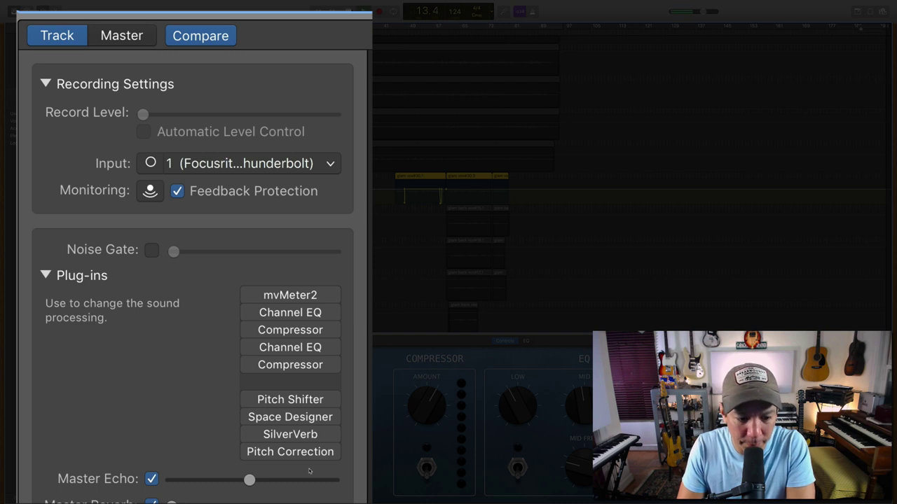
pyautogui.moveTo(249, 480); pyautogui.dragTo(172, 480)
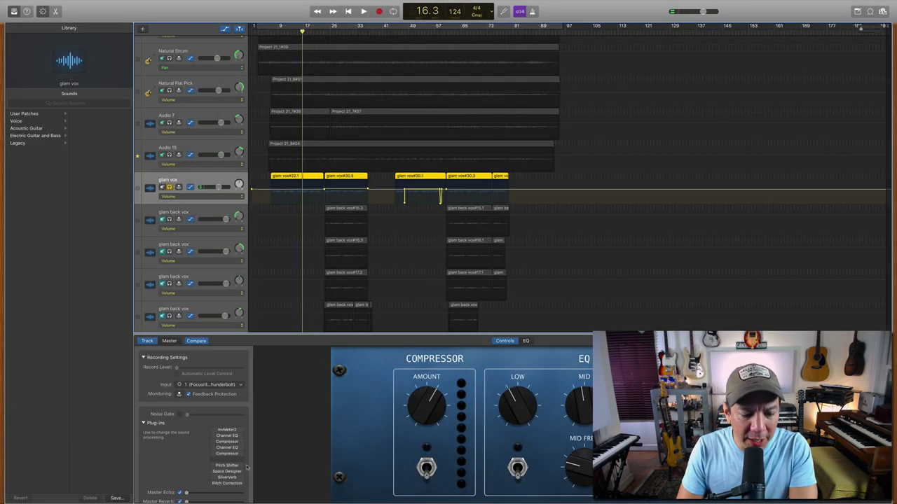
# Examine the curves of the two Channel EQ plug-ins on the glam vox track
pyautogui.click(230, 449)
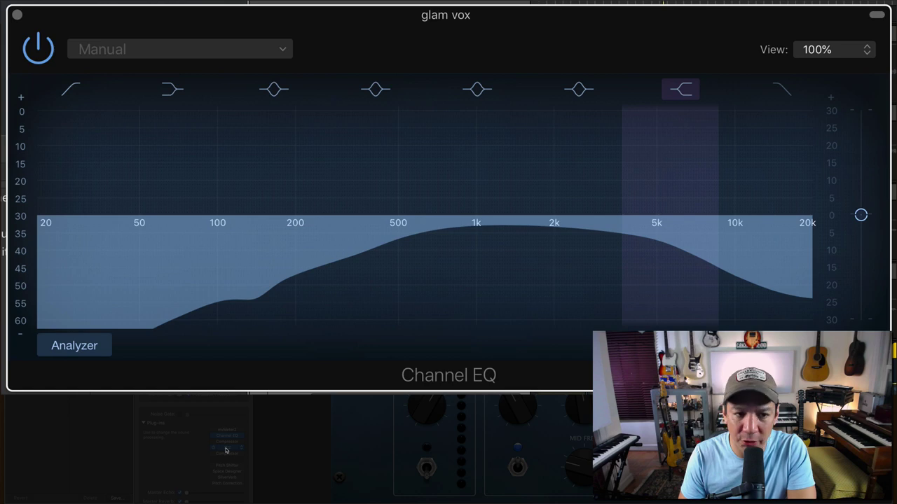
pyautogui.click(231, 437)
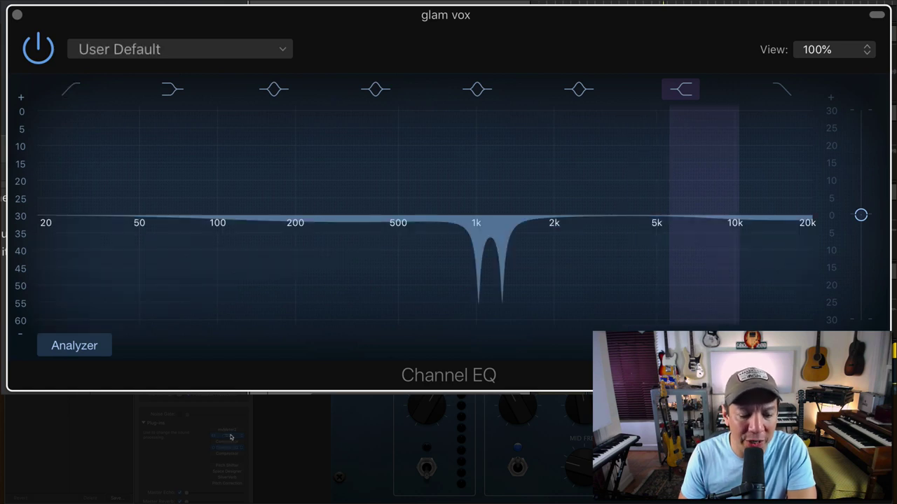
pyautogui.click(231, 438)
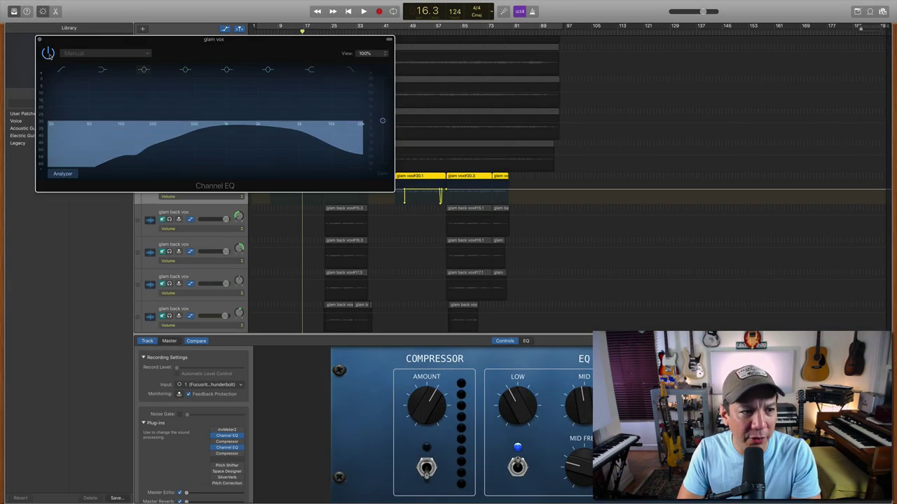
pyautogui.click(39, 40)
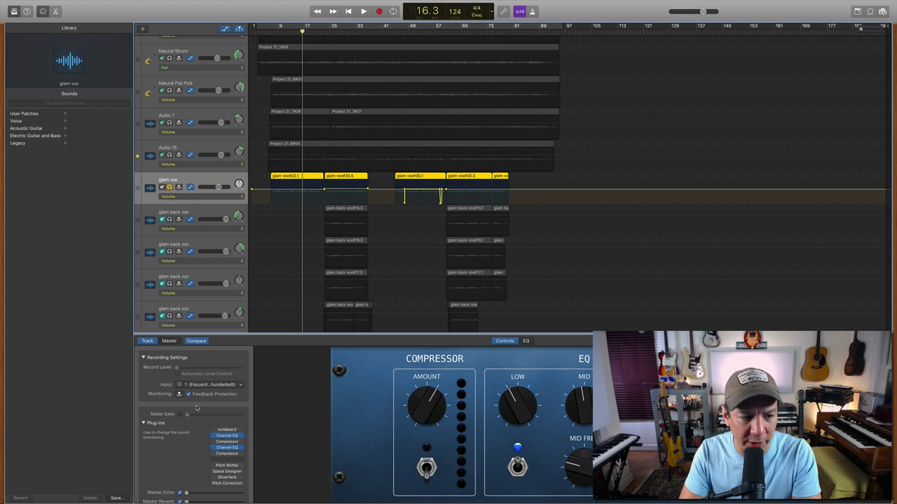
# Load the Classic Vocal voice patch onto the glam vox track and play it from about bar 7
pyautogui.click(30, 121)
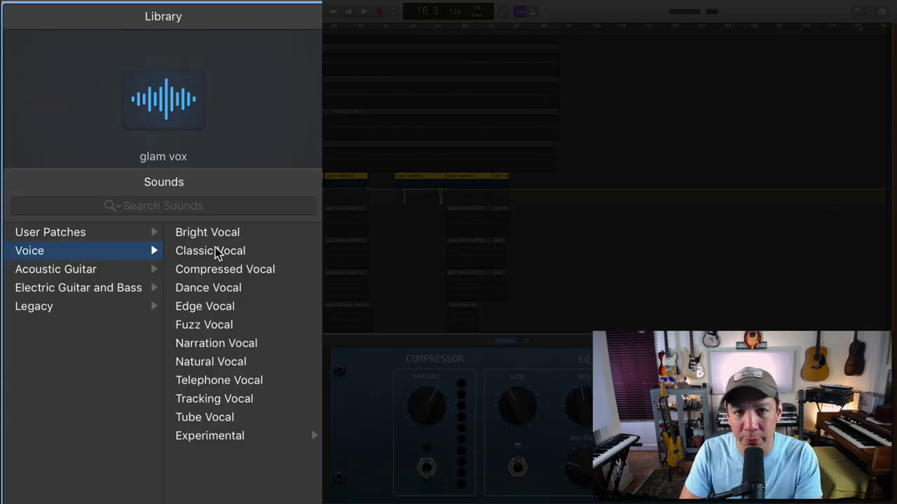
pyautogui.click(89, 121)
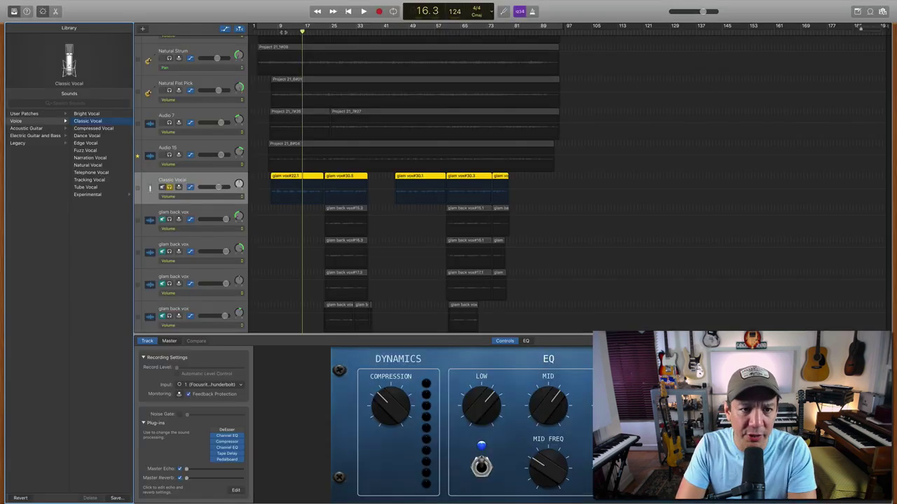
pyautogui.moveTo(306, 32); pyautogui.dragTo(271, 40)
pyautogui.press('space')
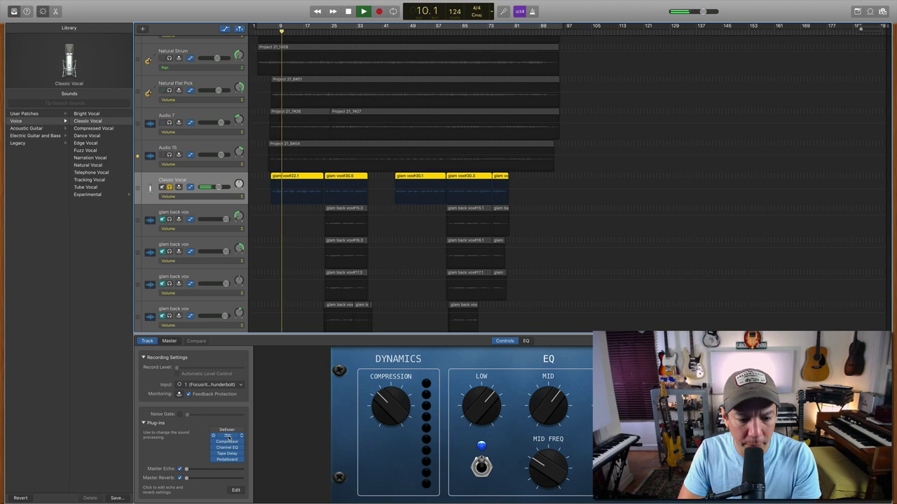
# In the first Channel EQ with the analyzer on, set 830 Hz to +2.0 dB, boost the upper mids and set the high shelf to 4050 Hz, +3.0 dB
pyautogui.click(227, 439)
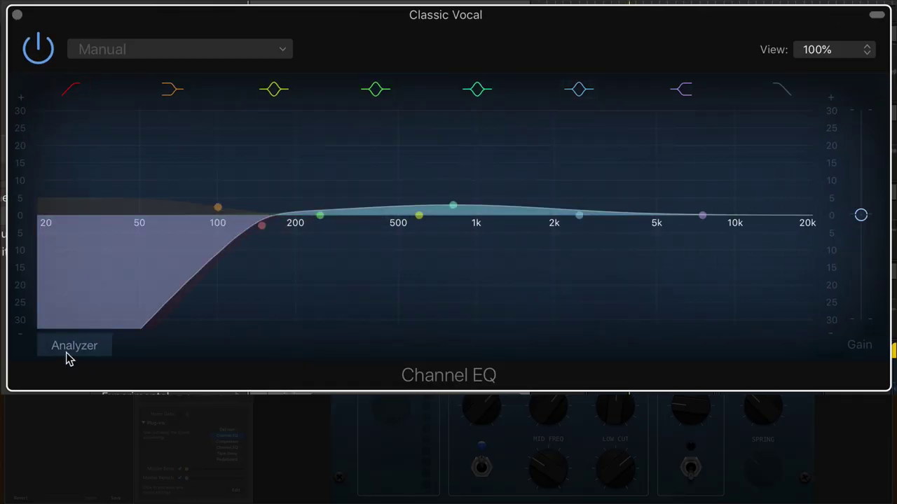
pyautogui.click(78, 351)
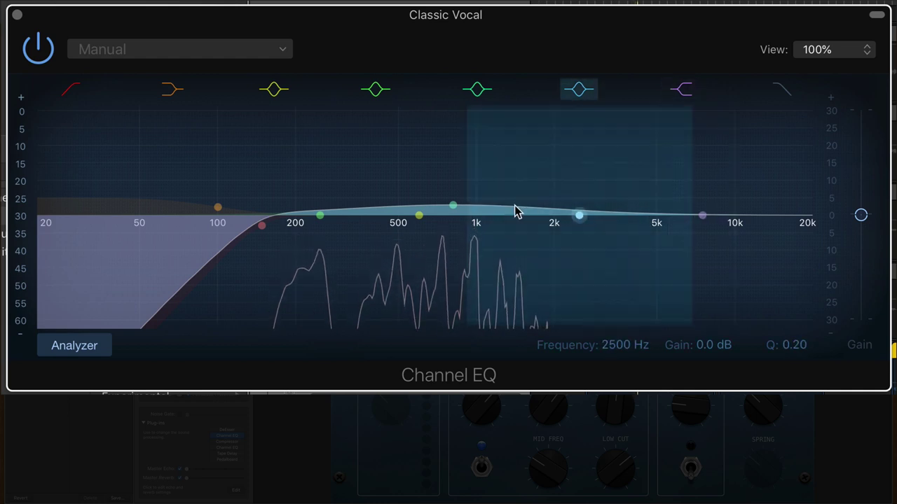
pyautogui.moveTo(455, 206); pyautogui.dragTo(460, 217)
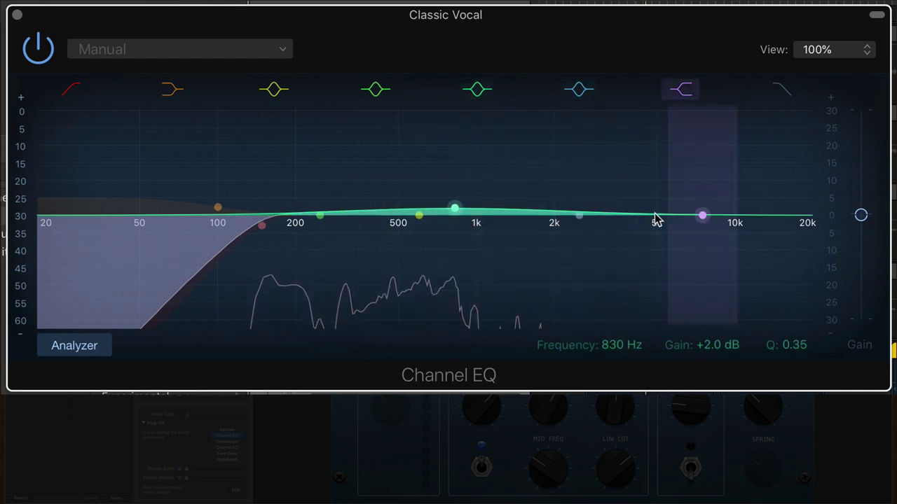
pyautogui.moveTo(580, 221); pyautogui.dragTo(597, 207)
pyautogui.moveTo(694, 214); pyautogui.dragTo(626, 206)
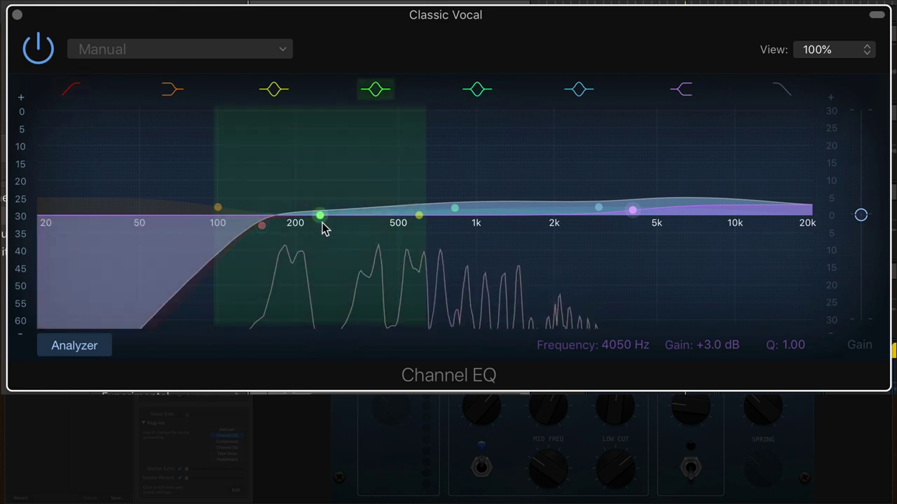
# Cut the low mids in the Channel EQ at 196 Hz with gain -4.5 dB and Q 2.20
pyautogui.moveTo(322, 223); pyautogui.dragTo(291, 236)
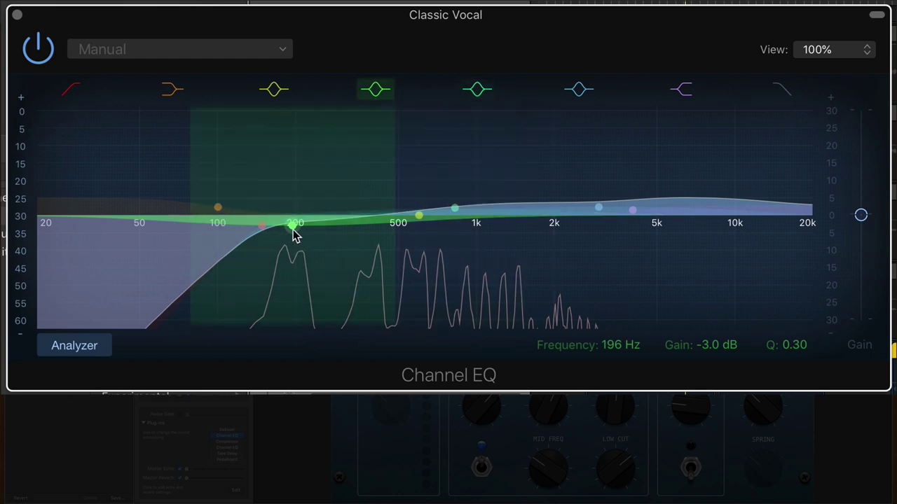
pyautogui.moveTo(292, 234); pyautogui.dragTo(292, 236)
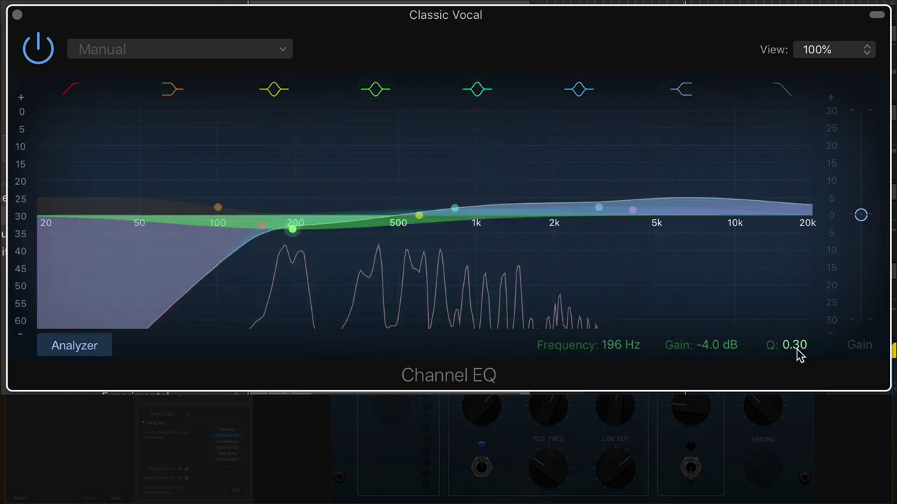
pyautogui.moveTo(797, 356); pyautogui.dragTo(799, 356)
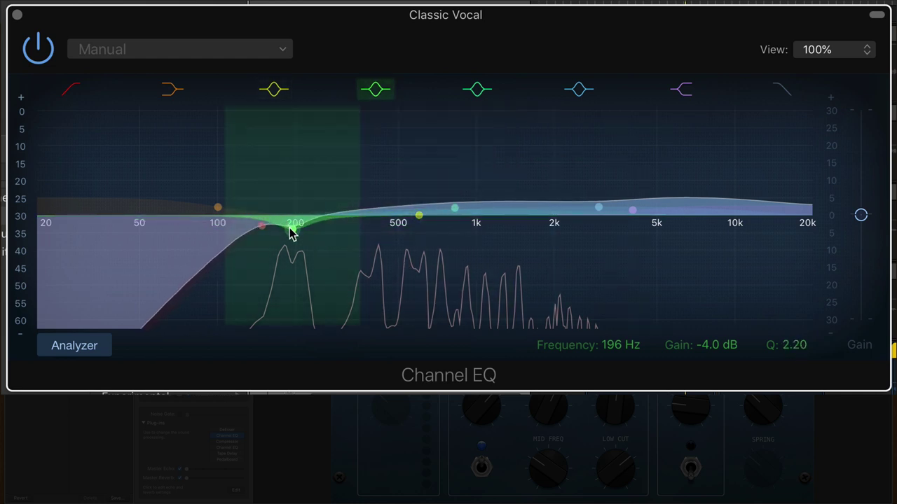
pyautogui.moveTo(292, 233); pyautogui.dragTo(292, 235)
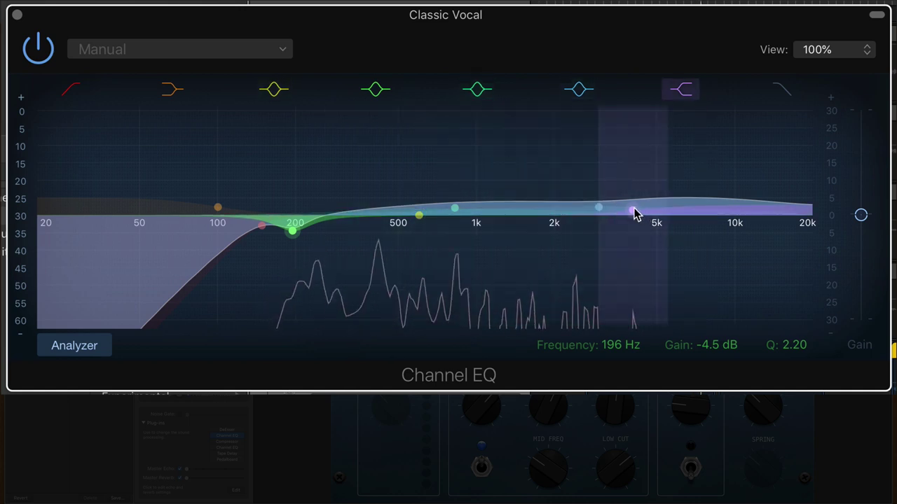
# Fine-tune the EQ's high shelf, set the upper-mid band to 1960 Hz, +2.5 dB, adjust the mid band below it, and close the EQ
pyautogui.moveTo(635, 212)
pyautogui.mouseDown()
pyautogui.moveTo(595, 203)
pyautogui.moveTo(599, 137)
pyautogui.moveTo(589, 207)
pyautogui.mouseUp()
pyautogui.moveTo(590, 207); pyautogui.dragTo(550, 211)
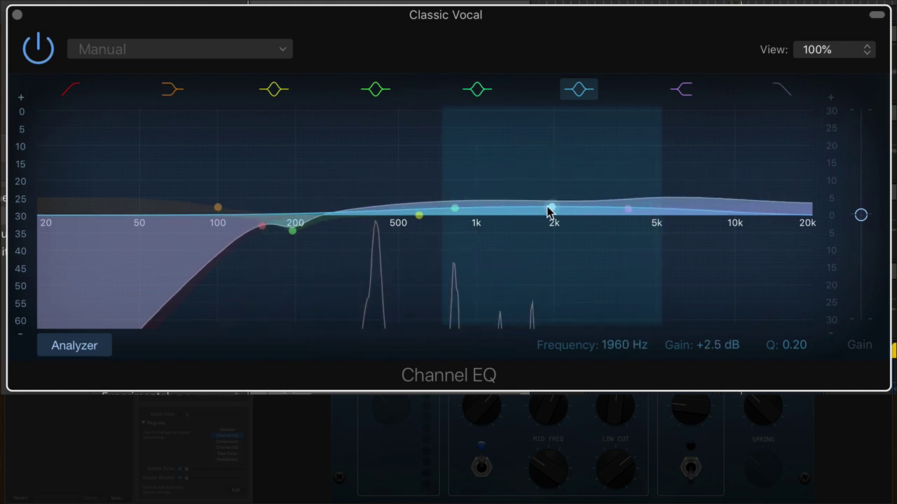
pyautogui.moveTo(451, 212); pyautogui.dragTo(490, 205)
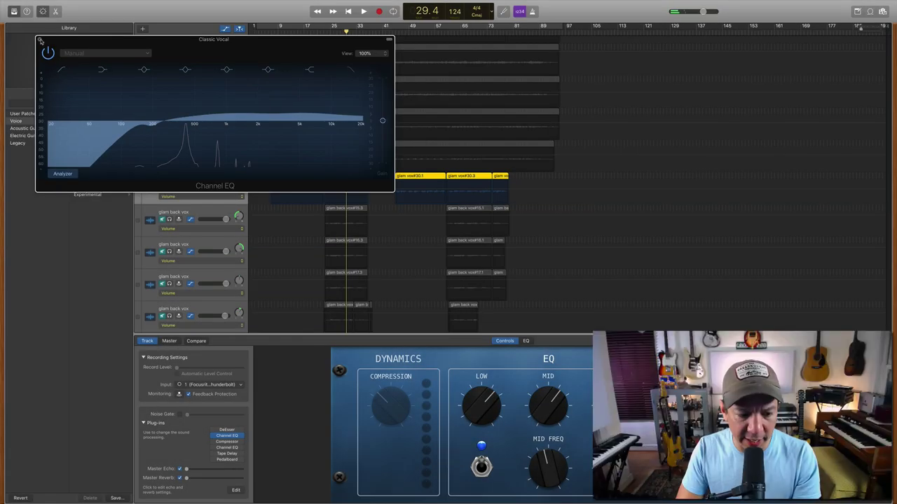
pyautogui.click(40, 40)
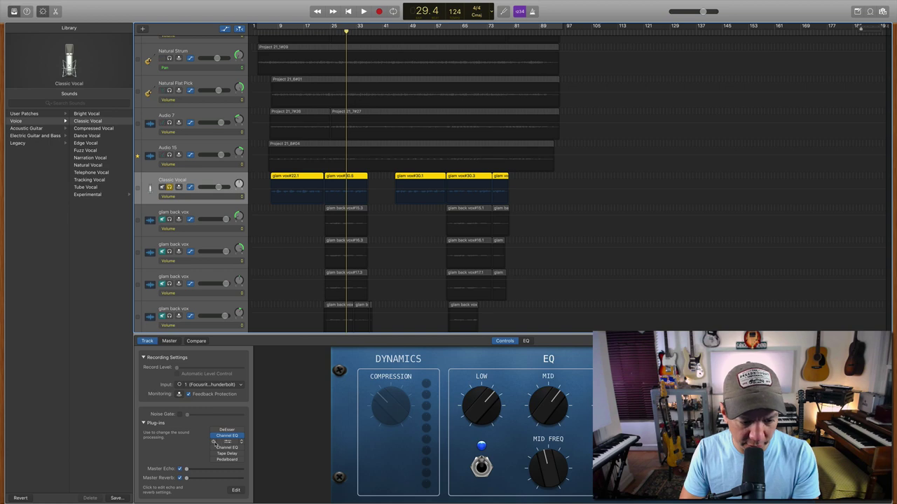
# Enable the Compressor on the Classic Vocal track and turn its Compression well up while playing from about bar 9
pyautogui.moveTo(213, 442); pyautogui.dragTo(219, 442)
pyautogui.click(281, 33)
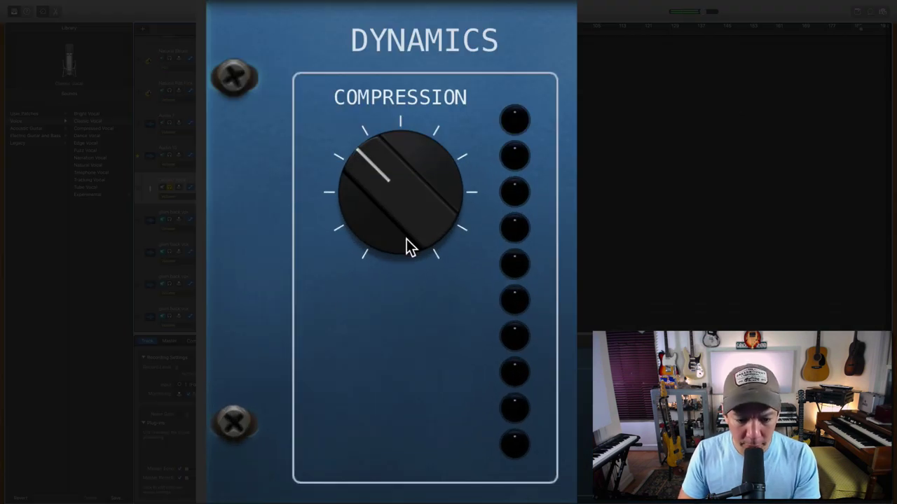
pyautogui.moveTo(402, 243); pyautogui.dragTo(378, 42)
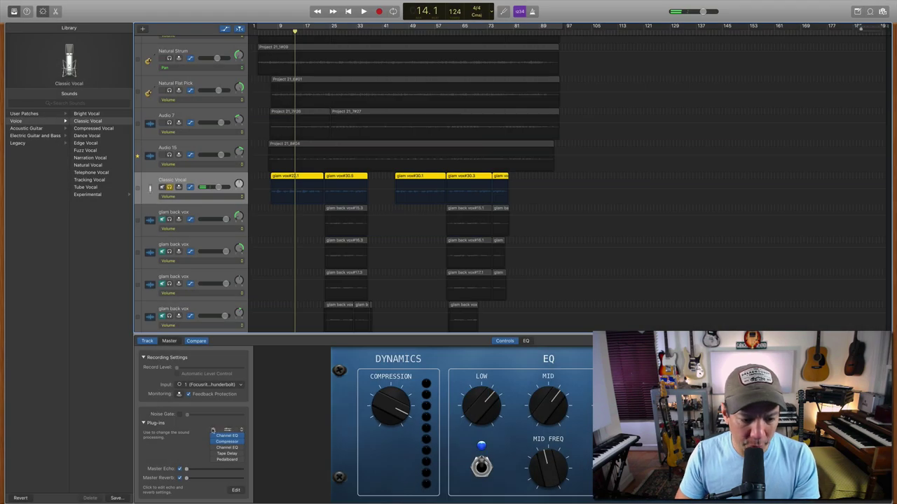
# Insert a Gain plug-in ahead of the DeEsser on the Classic Vocal track with about +2.7 dB of gain
pyautogui.scroll(1, 225, 434)
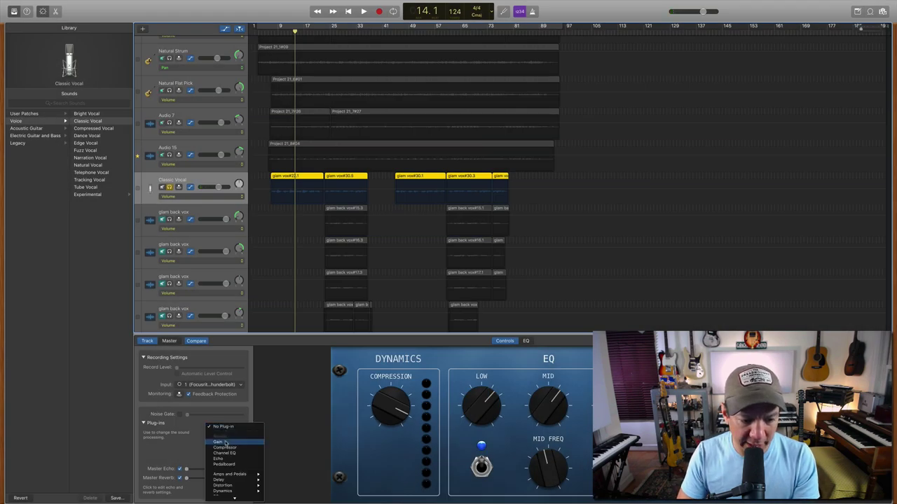
pyautogui.moveTo(226, 443); pyautogui.dragTo(147, 70)
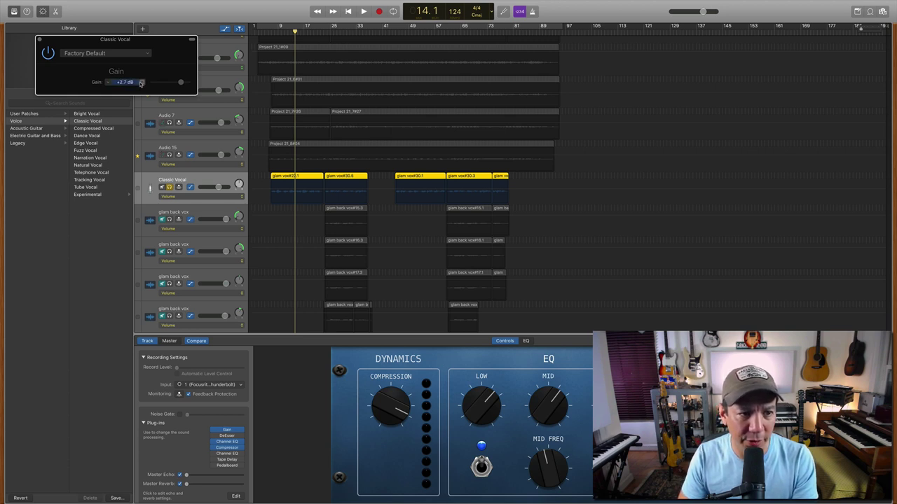
pyautogui.click(40, 40)
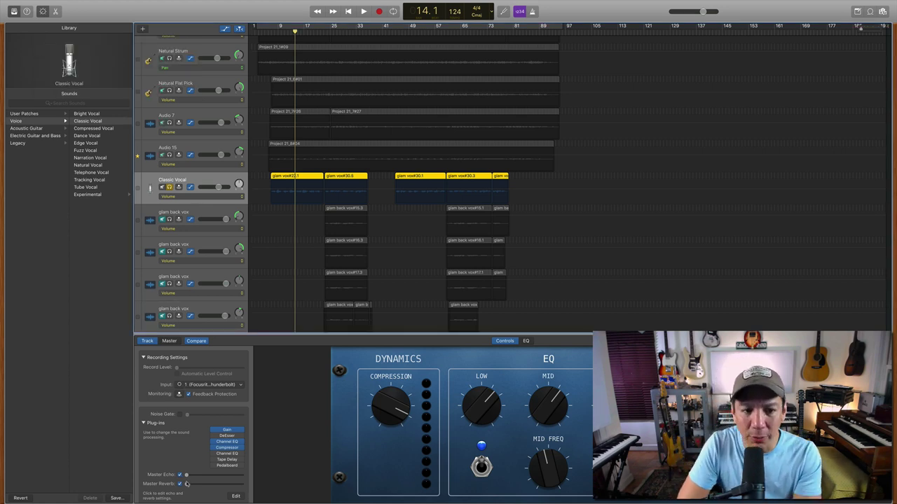
# Play the lead vocal and ease its Compression back to a slightly lower amount by ear
pyautogui.press('space')
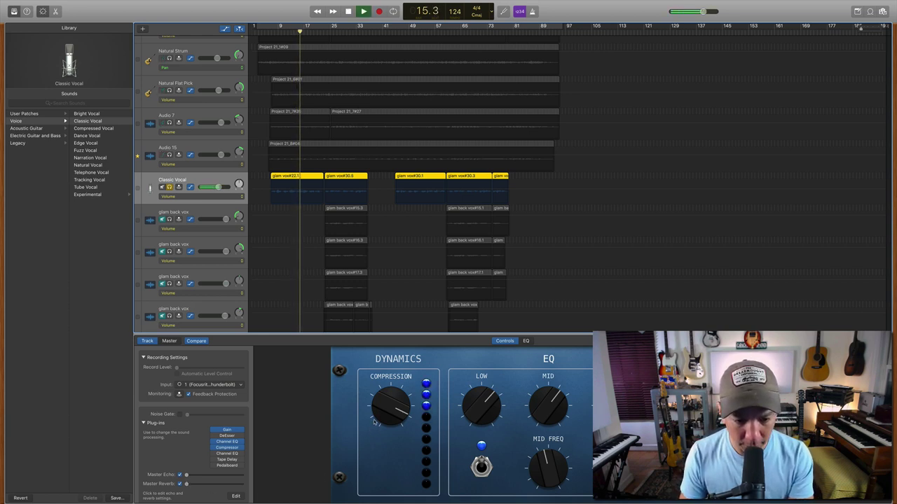
pyautogui.press('space')
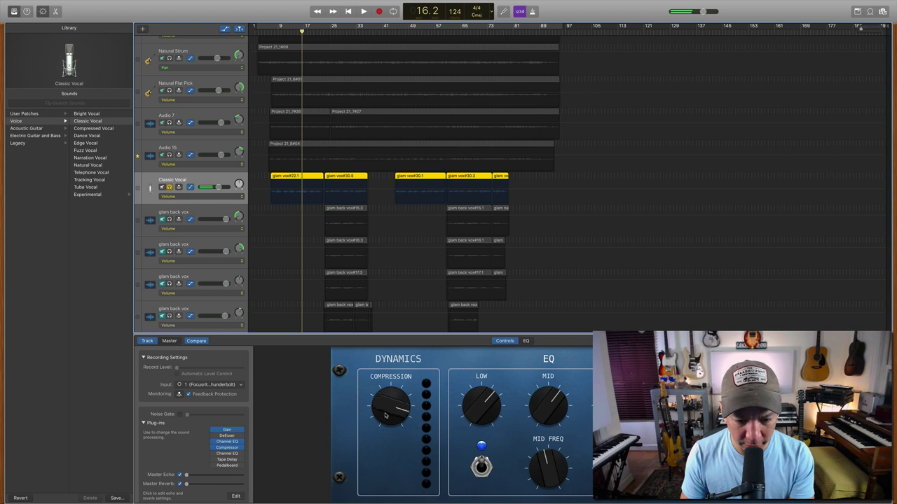
pyautogui.moveTo(384, 416); pyautogui.dragTo(384, 423)
pyautogui.press('space')
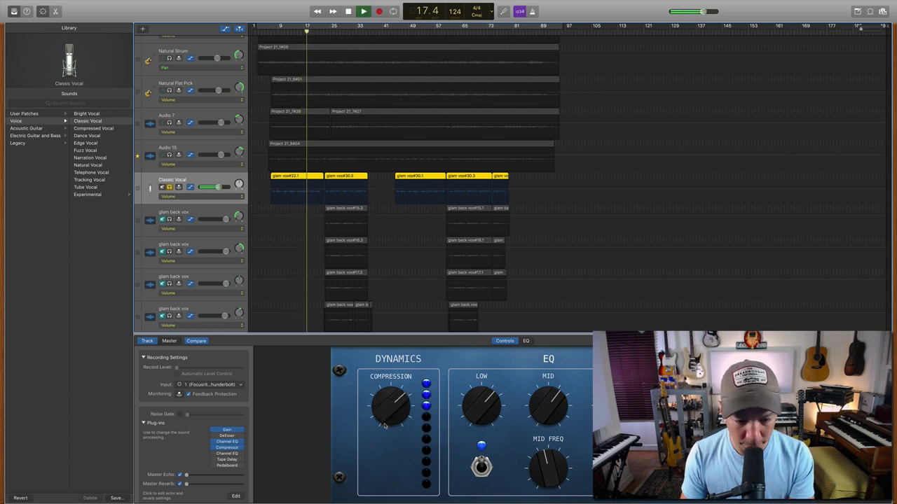
pyautogui.moveTo(397, 398); pyautogui.dragTo(395, 410)
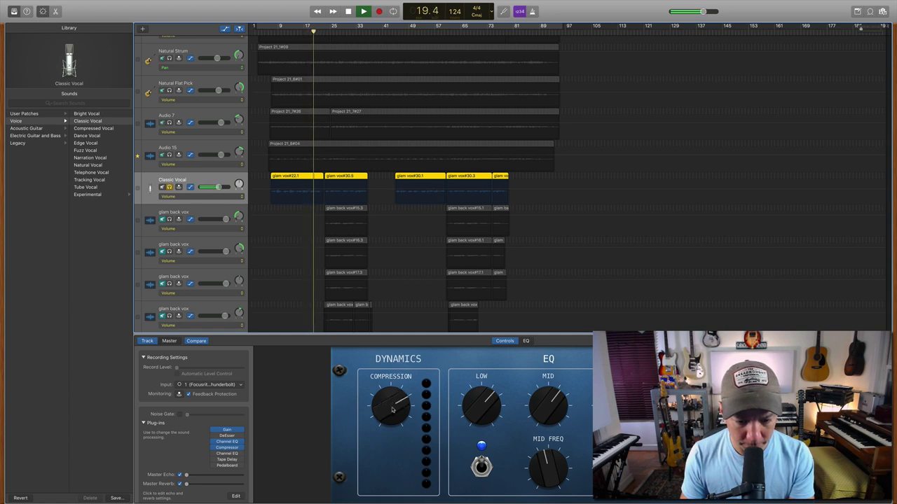
pyautogui.press('space')
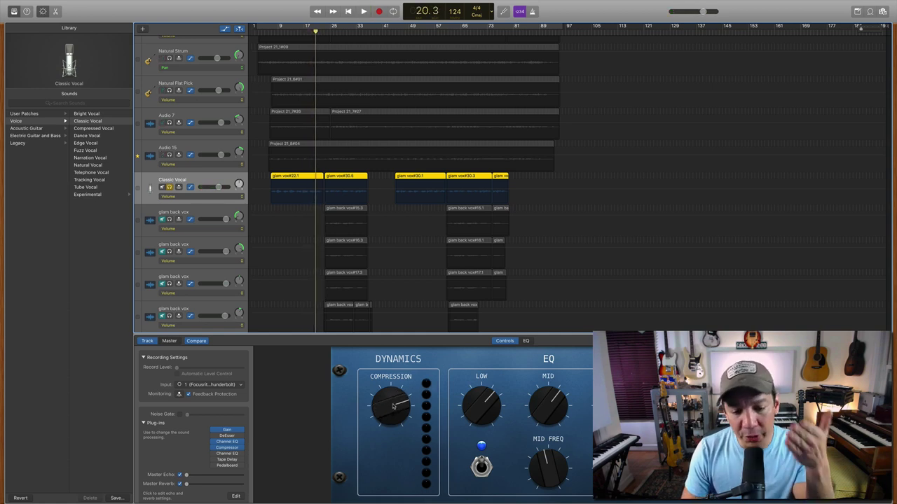
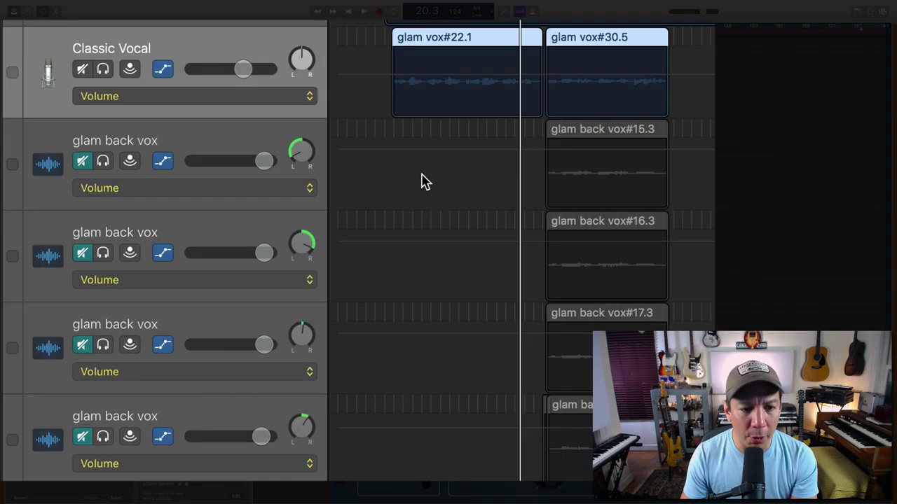
# Duplicate the Classic Vocal track five times to provide empty tracks for the backing vocals
pyautogui.scroll(-5, 304, 227)
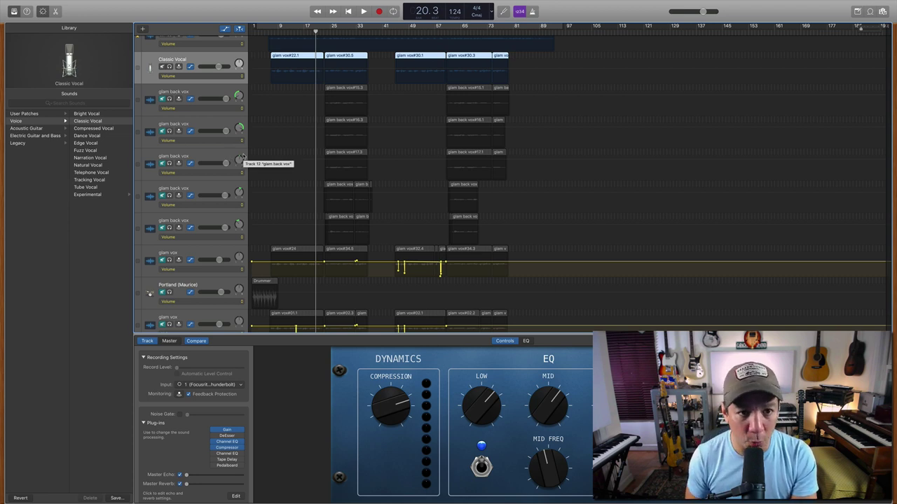
pyautogui.press('super+d')
pyautogui.press('super+d')
pyautogui.press('super+d')
pyautogui.press('super+d')
pyautogui.press('super+d')
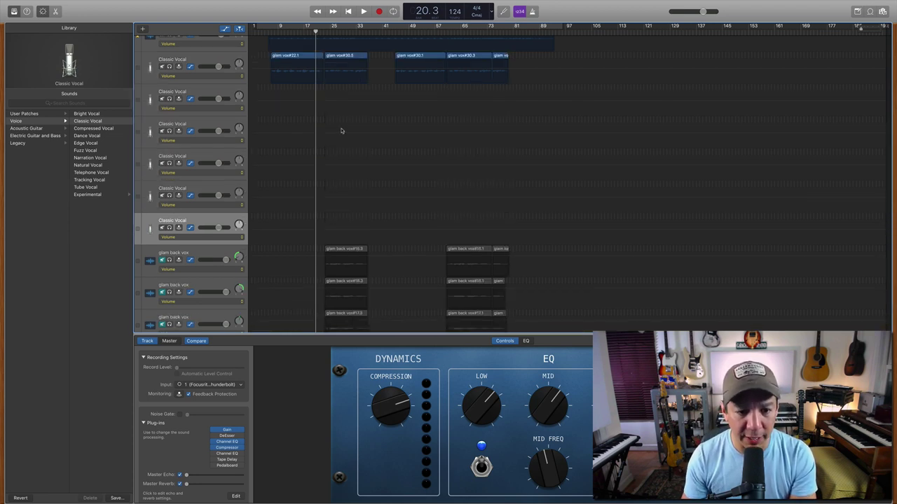
# Move all the glam back vox regions onto the five empty Classic Vocal tracks, keeping their timing
pyautogui.scroll(-3, 341, 130)
pyautogui.press('super+Up')
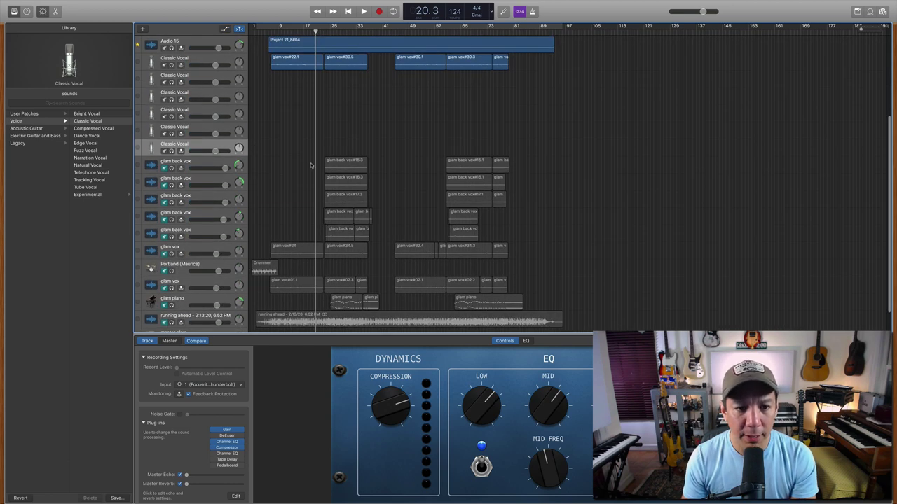
pyautogui.moveTo(311, 166); pyautogui.dragTo(508, 244)
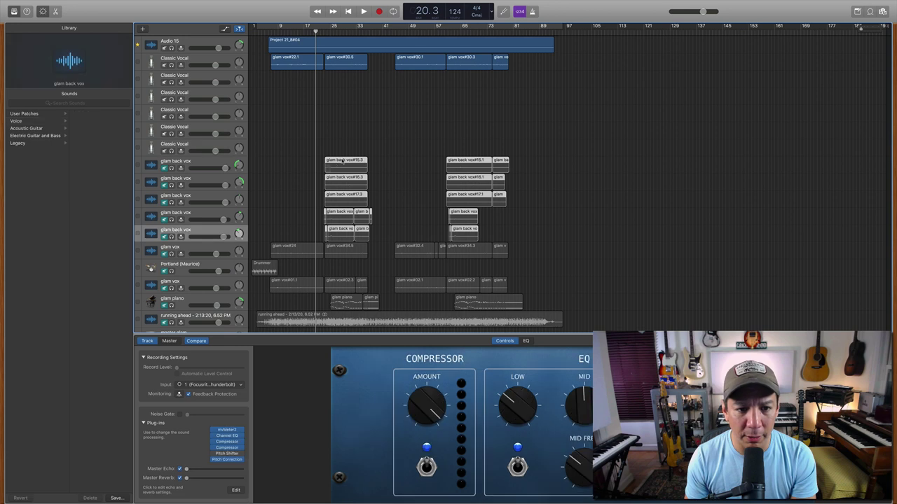
pyautogui.moveTo(341, 160); pyautogui.dragTo(342, 84)
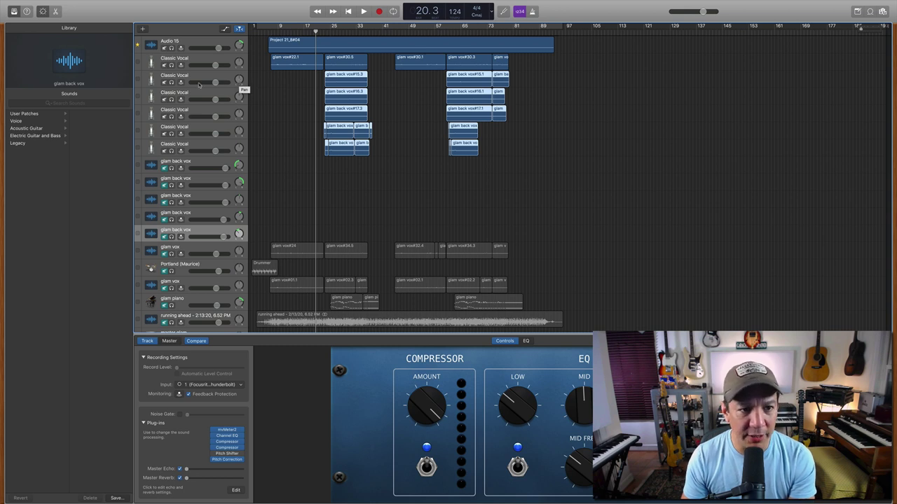
# Pan the first backing Classic Vocal track left to about -64 and the third one right by a similar amount
pyautogui.click(170, 79)
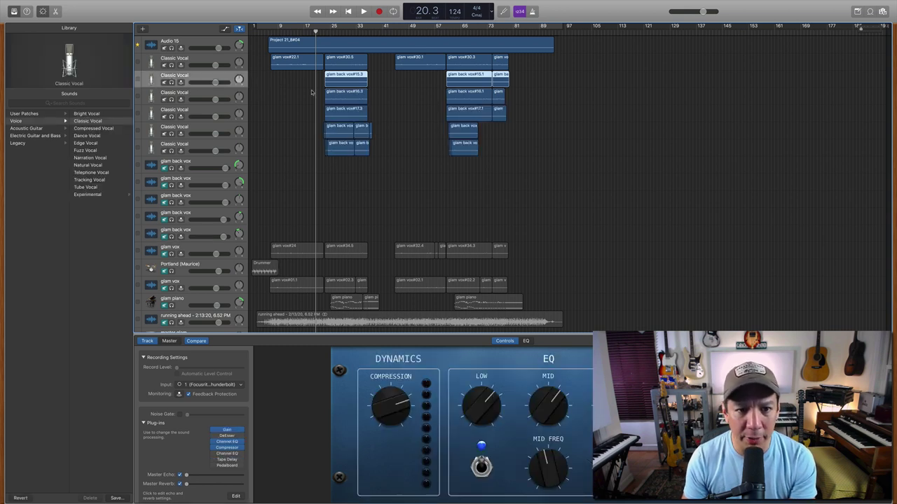
pyautogui.click(328, 33)
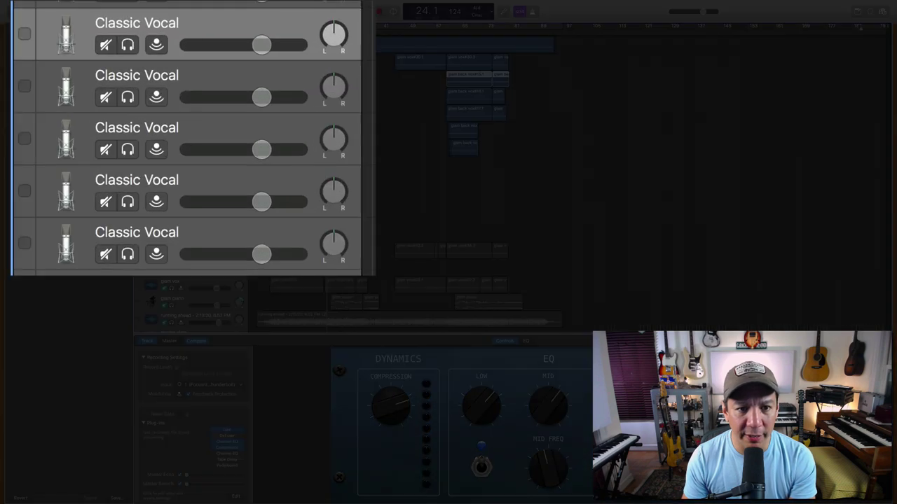
pyautogui.moveTo(333, 33); pyautogui.dragTo(333, 63)
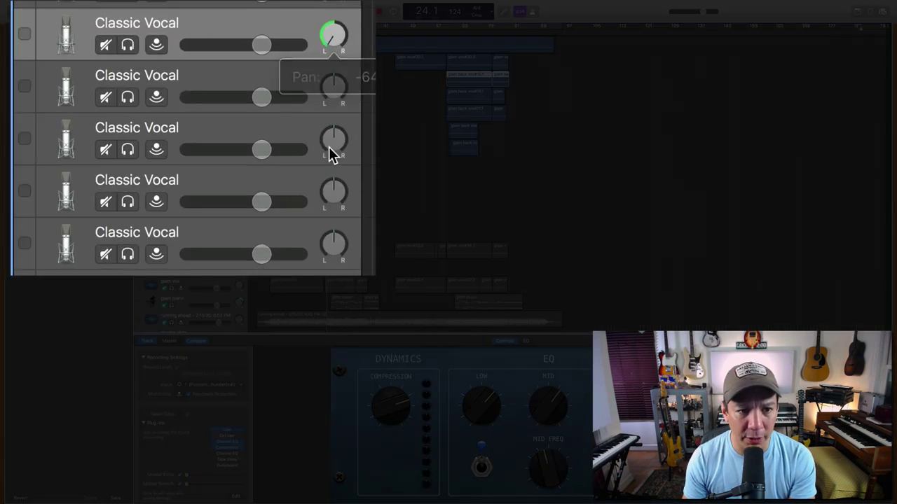
pyautogui.moveTo(334, 152); pyautogui.dragTo(333, 159)
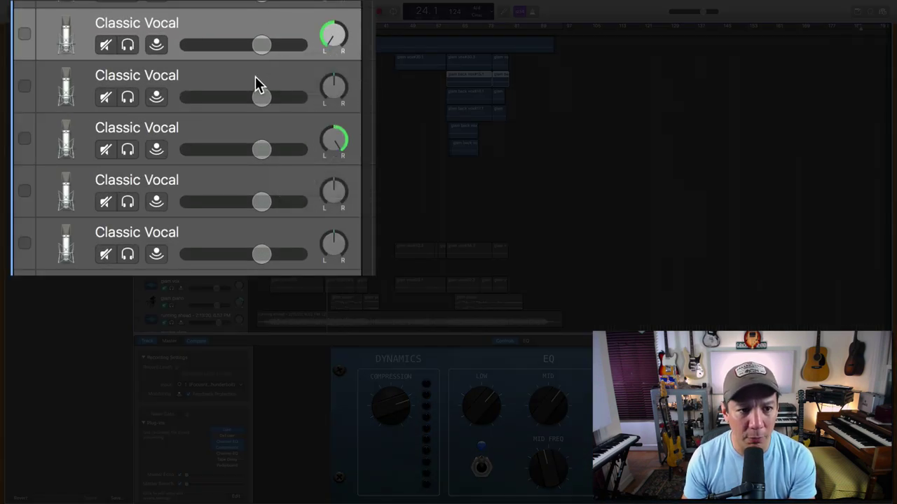
pyautogui.click(258, 78)
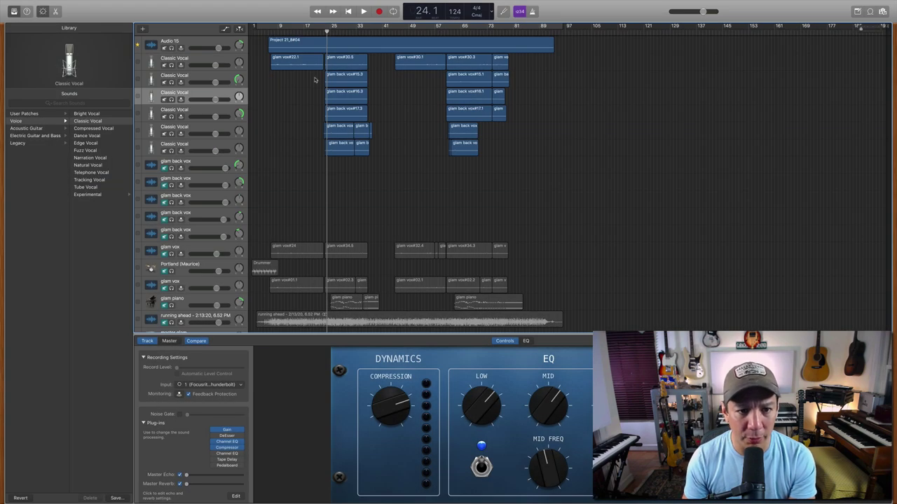
# Pan the fourth backing Classic Vocal track left and the fifth one right to spread the second pair
pyautogui.moveTo(315, 79); pyautogui.dragTo(375, 151)
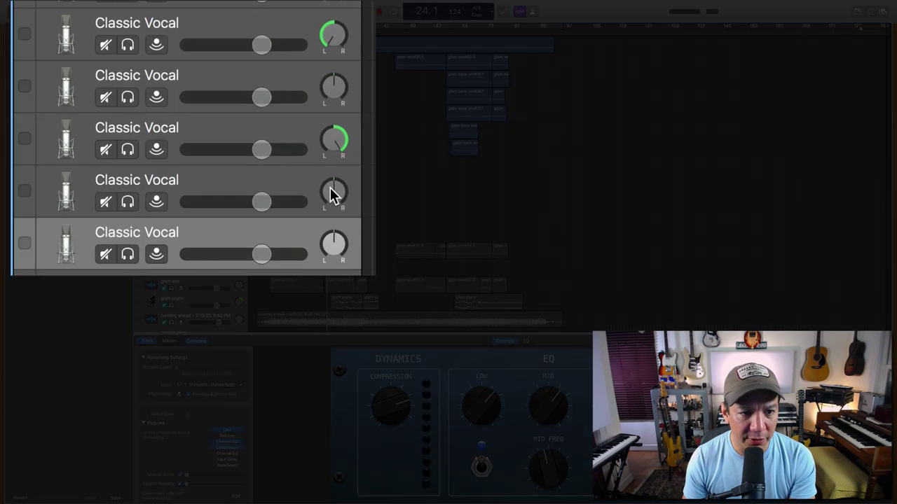
pyautogui.moveTo(238, 132); pyautogui.dragTo(239, 148)
pyautogui.click(334, 243)
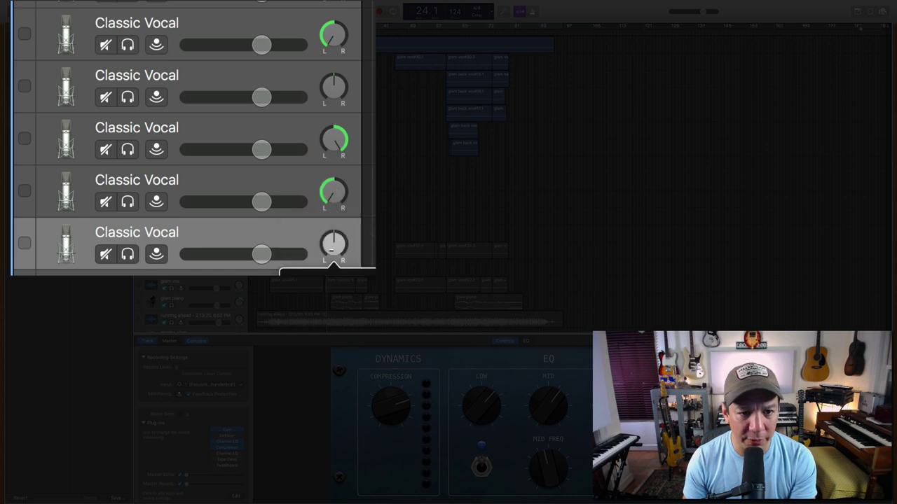
# Raise the Master Reverb on the fourth and fifth backing Classic Vocal tracks to a little under halfway
pyautogui.click(291, 185)
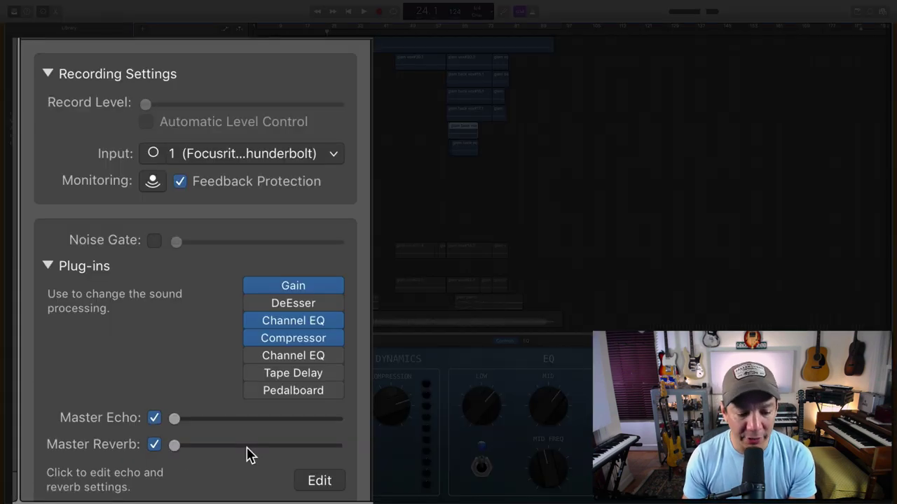
pyautogui.click(247, 447)
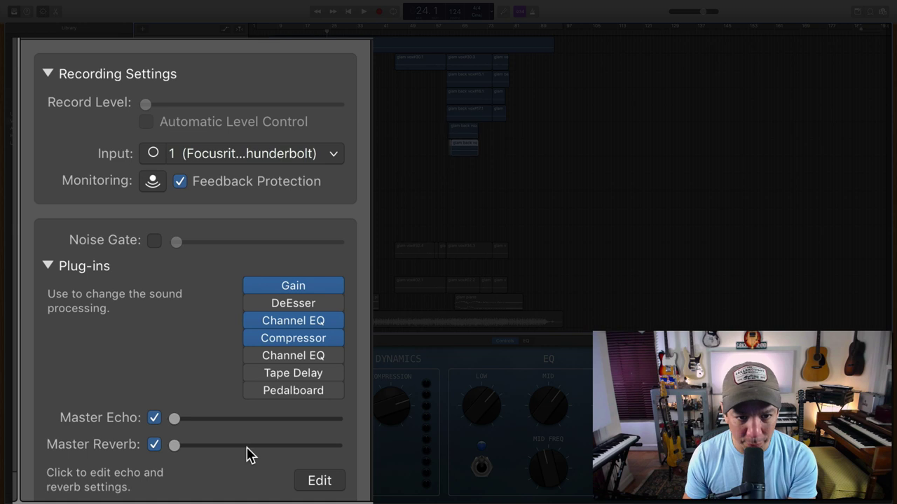
pyautogui.click(247, 447)
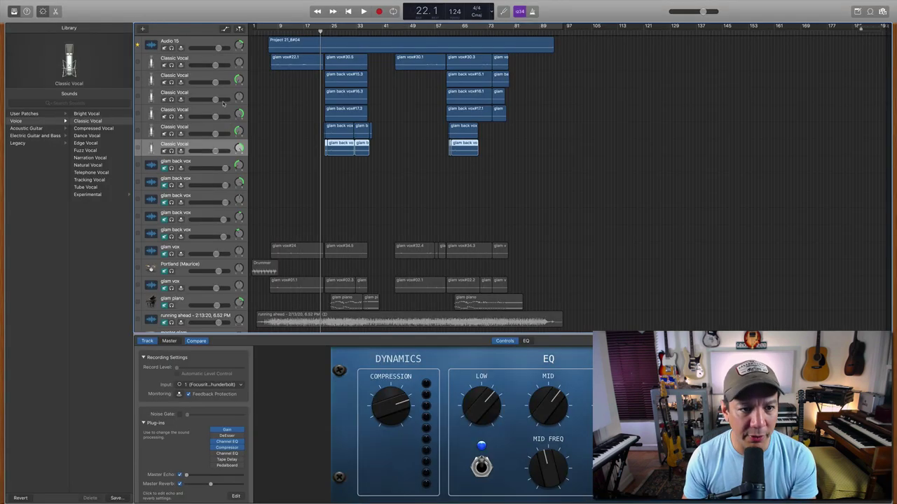
# Select the second backing Classic Vocal track and play the mix from about bar 22 to hear the backing vocals
pyautogui.click(225, 95)
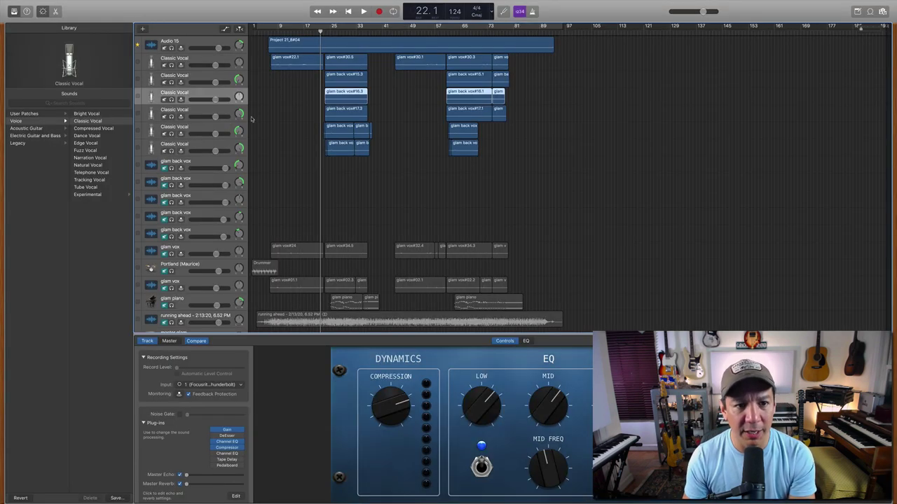
pyautogui.scroll(2, 218, 84)
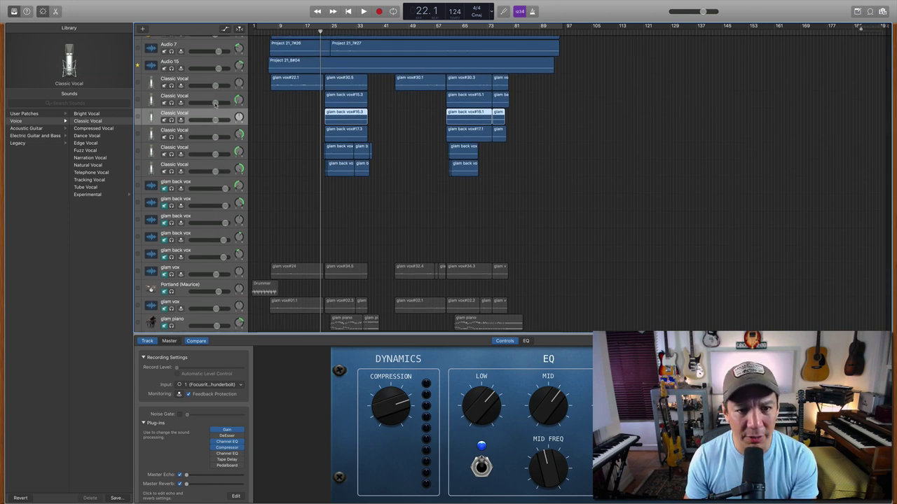
pyautogui.press('space')
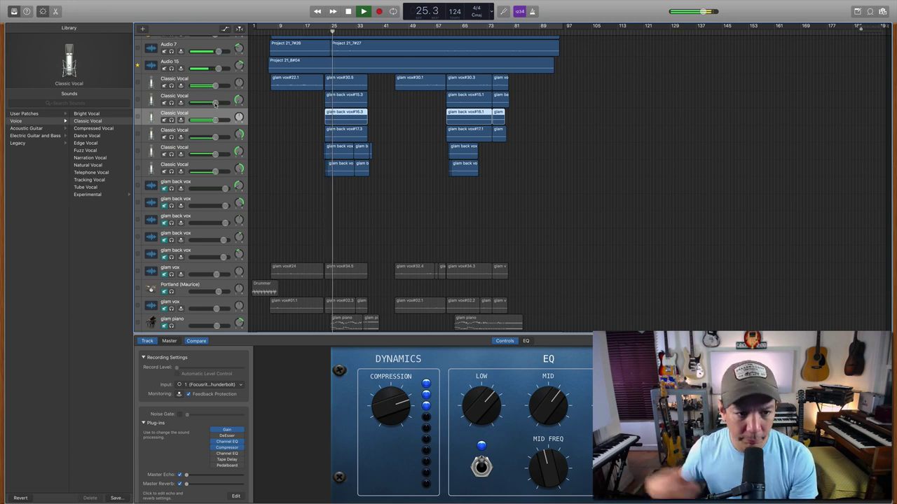
pyautogui.press('space')
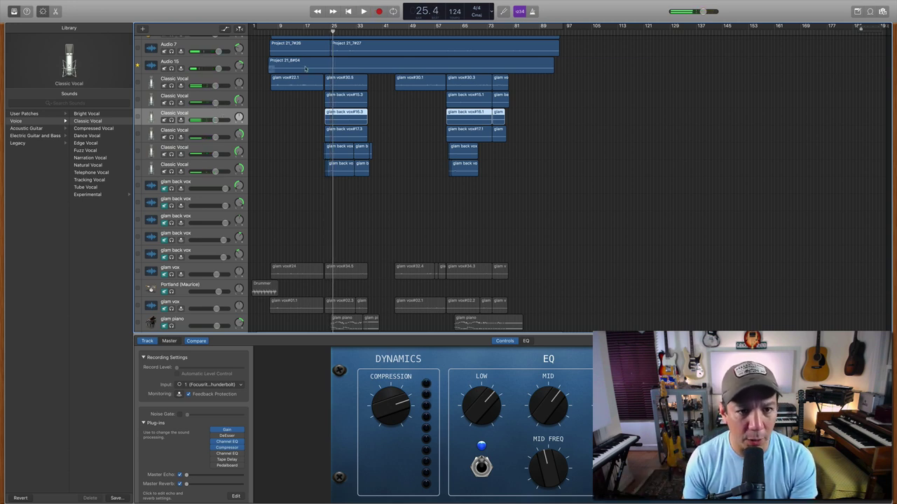
pyautogui.press('space')
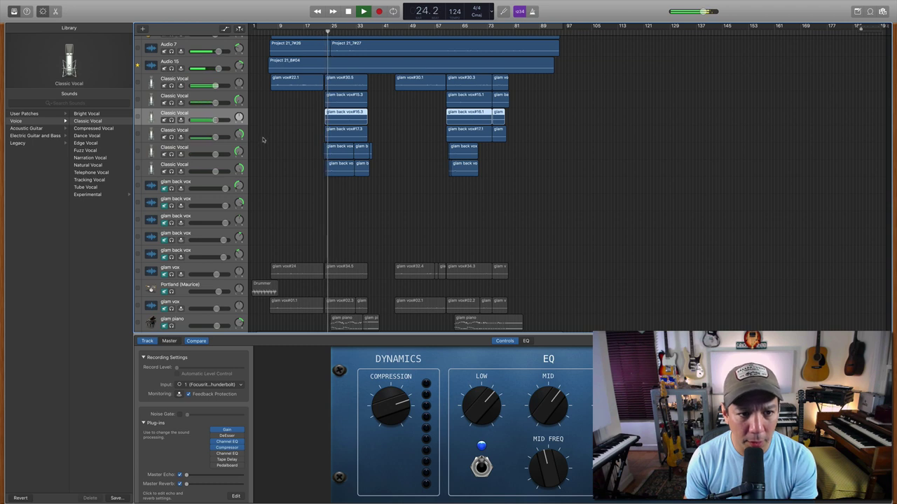
pyautogui.press('space')
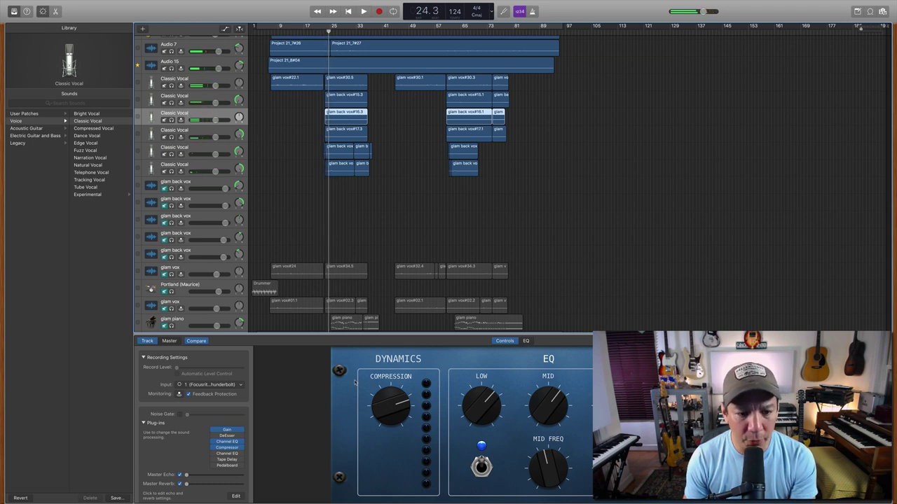
# In the backing vocal's Channel EQ, set the yellow band to a cut of -6.0 dB at 320 Hz with Q 2.50
pyautogui.click(228, 442)
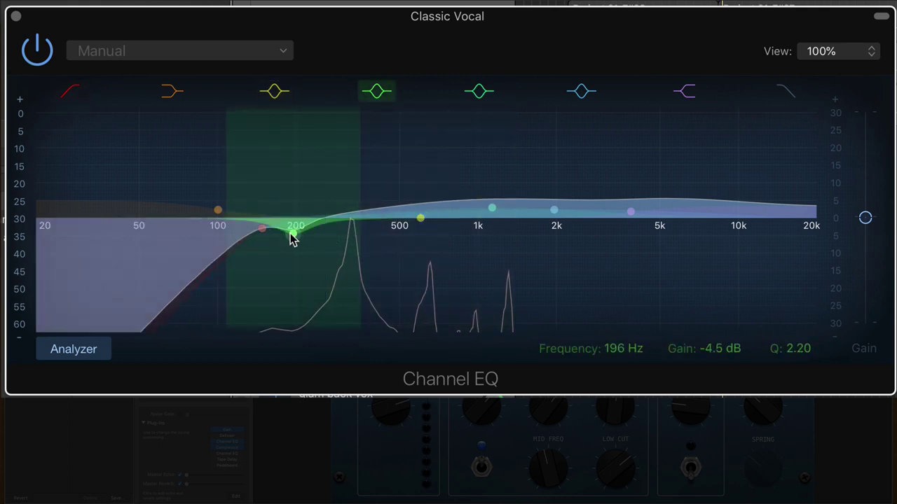
pyautogui.moveTo(421, 219); pyautogui.dragTo(349, 239)
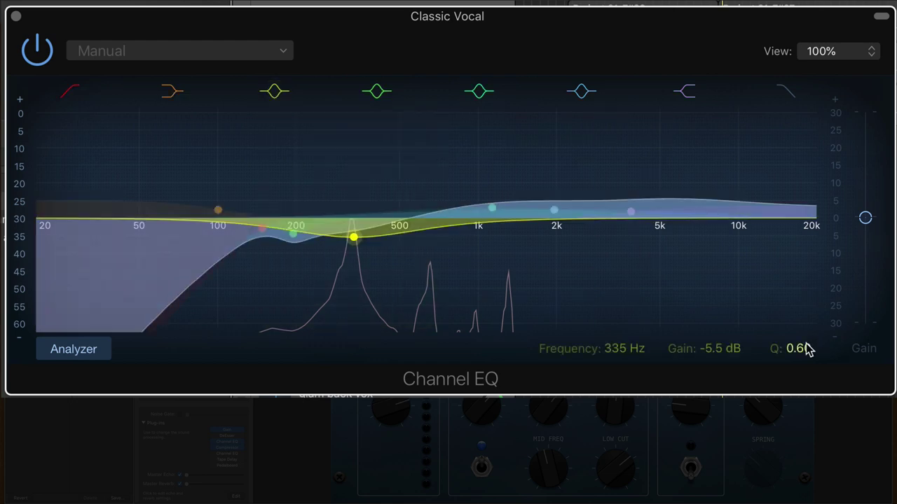
pyautogui.moveTo(803, 350)
pyautogui.mouseDown()
pyautogui.moveTo(802, 322)
pyautogui.moveTo(803, 343)
pyautogui.mouseUp()
pyautogui.moveTo(356, 241); pyautogui.dragTo(351, 245)
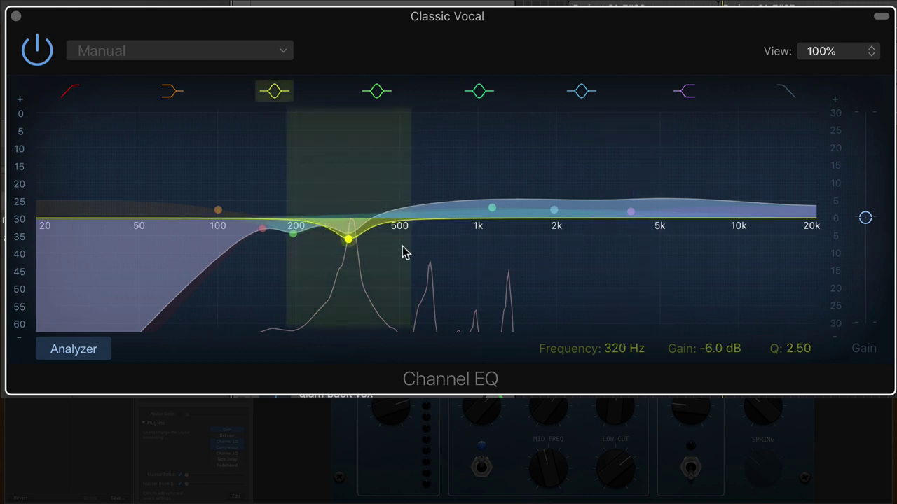
# Boost the 2000 Hz band to +4.5 dB, shift the high shelf slightly lower and louder, and slightly reduce the band above 1 kHz
pyautogui.click(633, 212)
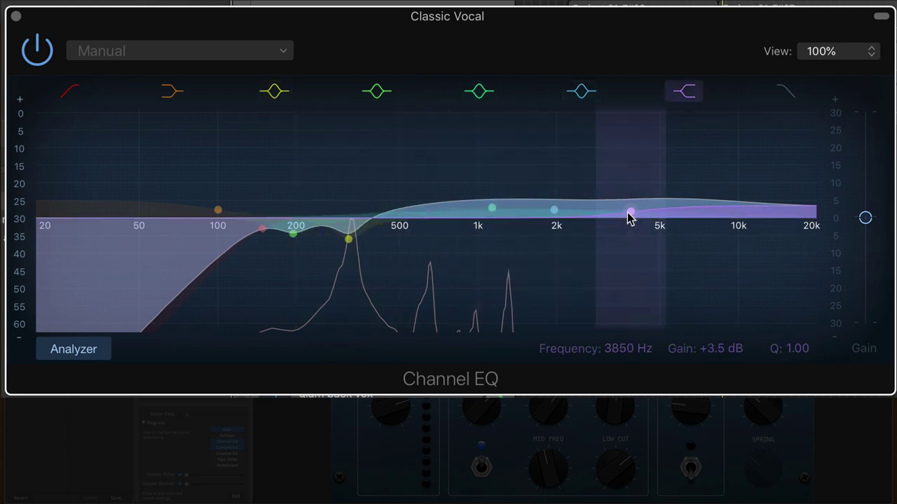
pyautogui.moveTo(553, 210); pyautogui.dragTo(555, 202)
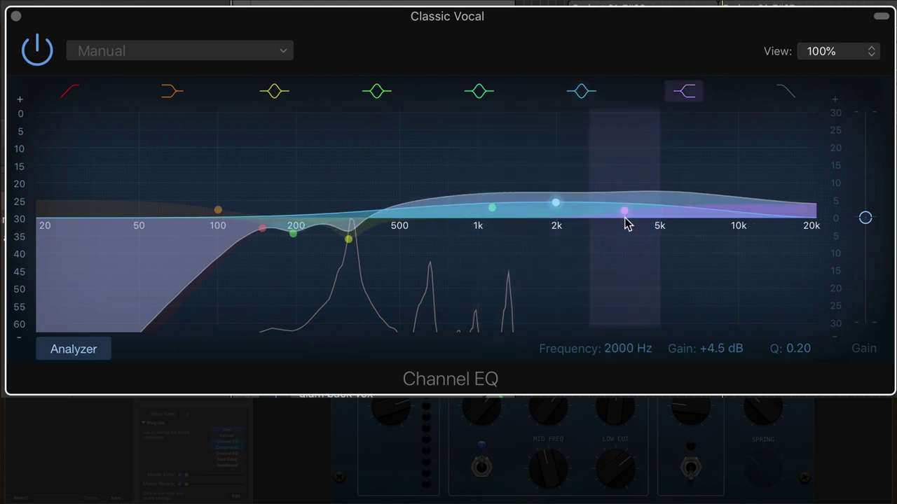
pyautogui.moveTo(624, 211); pyautogui.dragTo(606, 208)
pyautogui.moveTo(490, 208); pyautogui.dragTo(496, 212)
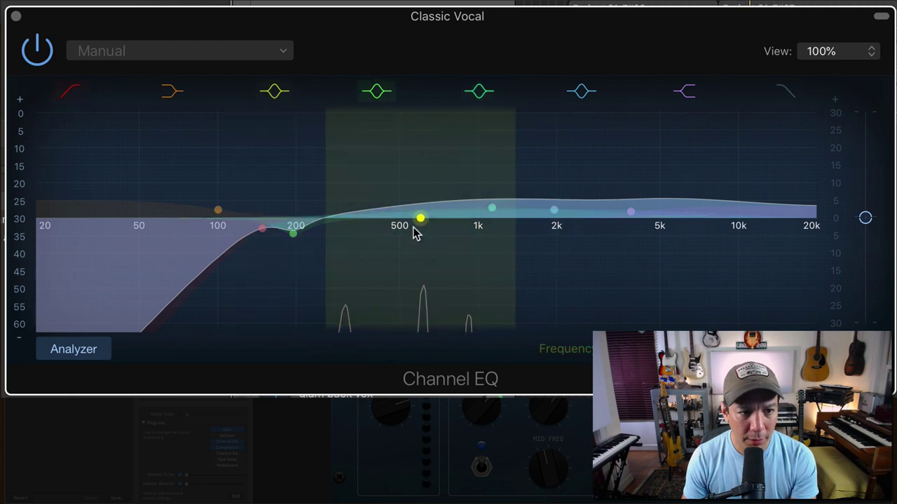
# On the third backing vocal's Channel EQ, cut between 200 and 500 Hz, boost the upper mids and add a high cut above 10 kHz
pyautogui.moveTo(418, 223); pyautogui.dragTo(335, 241)
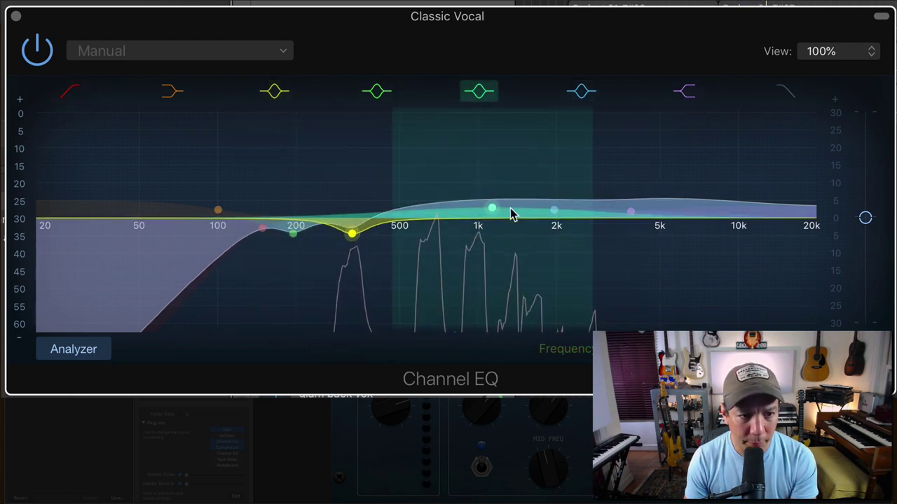
pyautogui.moveTo(554, 212); pyautogui.dragTo(587, 199)
pyautogui.moveTo(491, 209); pyautogui.dragTo(519, 206)
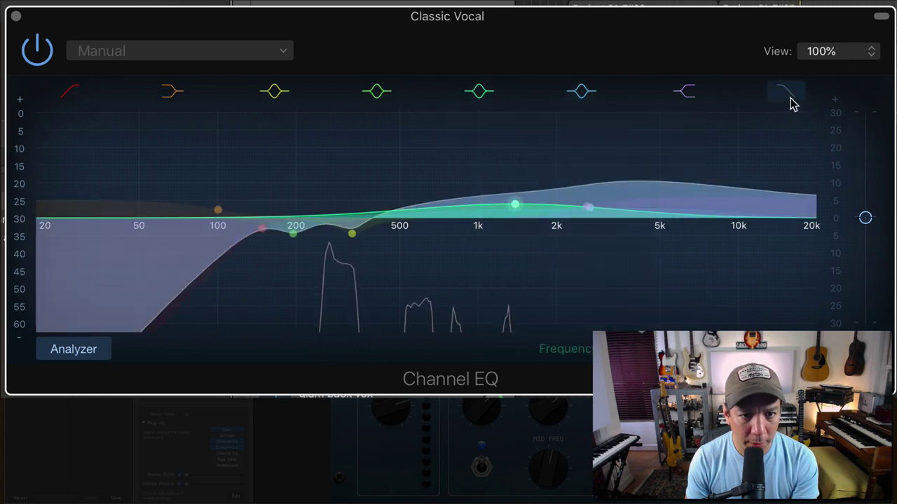
pyautogui.click(790, 96)
pyautogui.moveTo(815, 227); pyautogui.dragTo(777, 229)
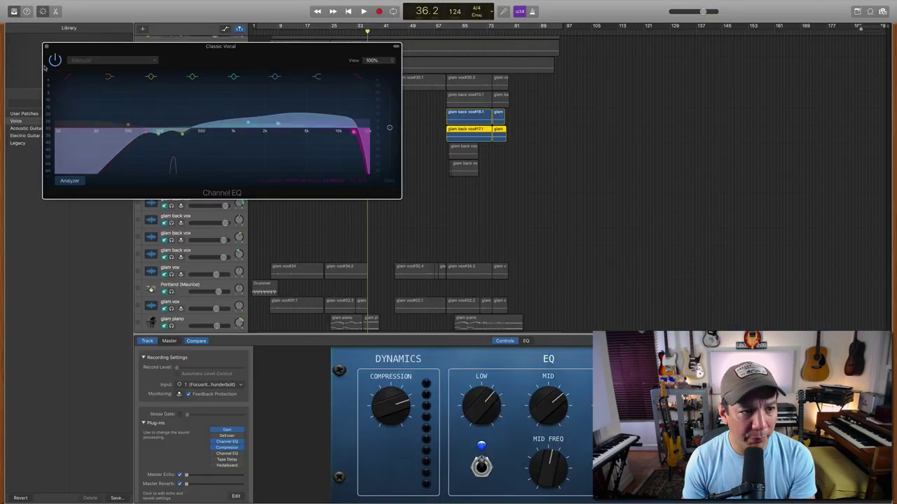
pyautogui.click(46, 47)
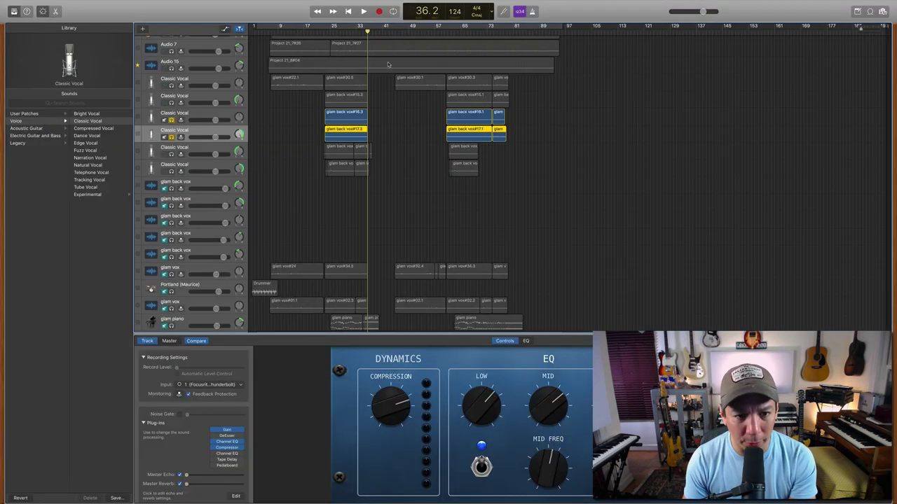
# Return the playhead to bar 24 and inspect the glam back vox waveform in the audio editor
pyautogui.press('space')
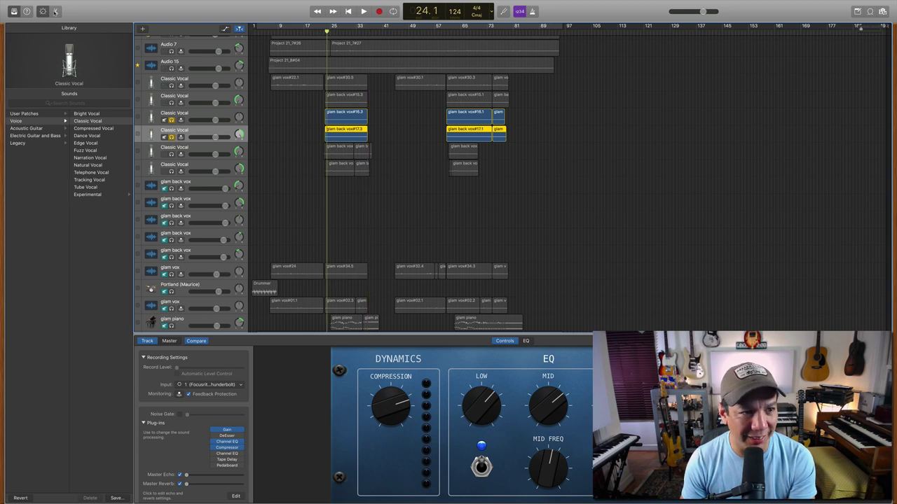
pyautogui.click(55, 12)
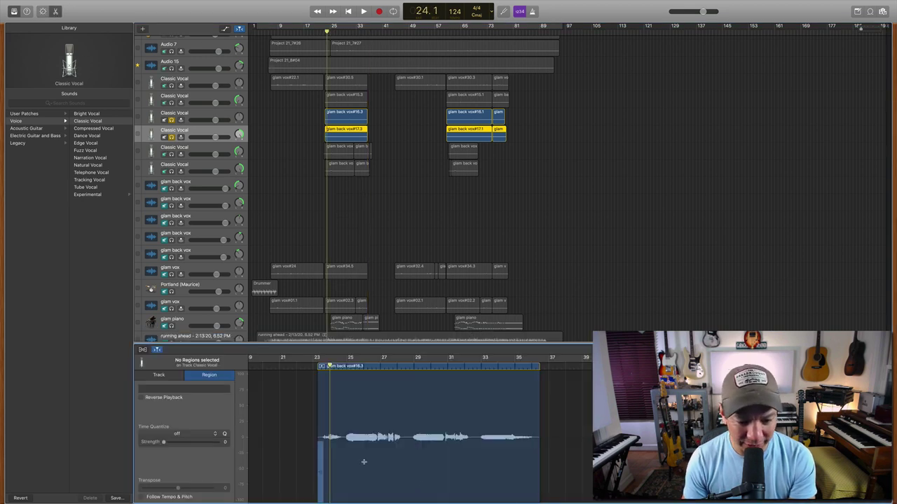
pyautogui.hscroll(5, 364, 463)
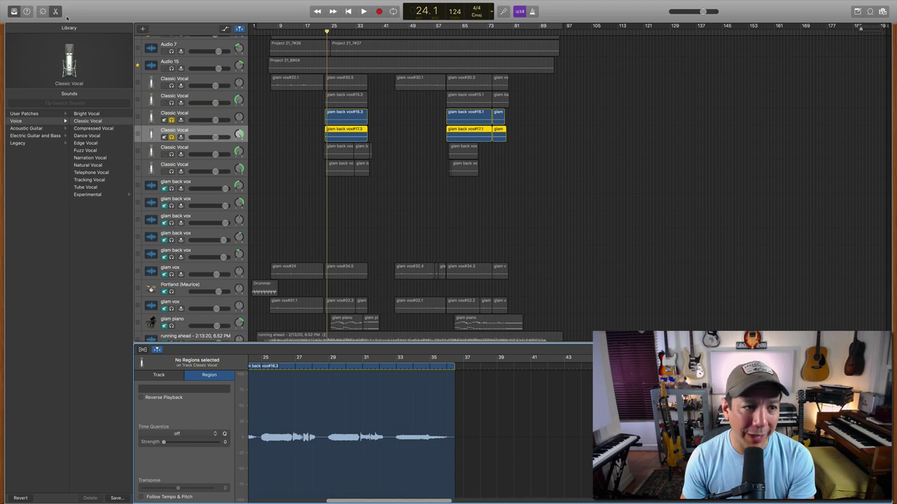
pyautogui.press('e')
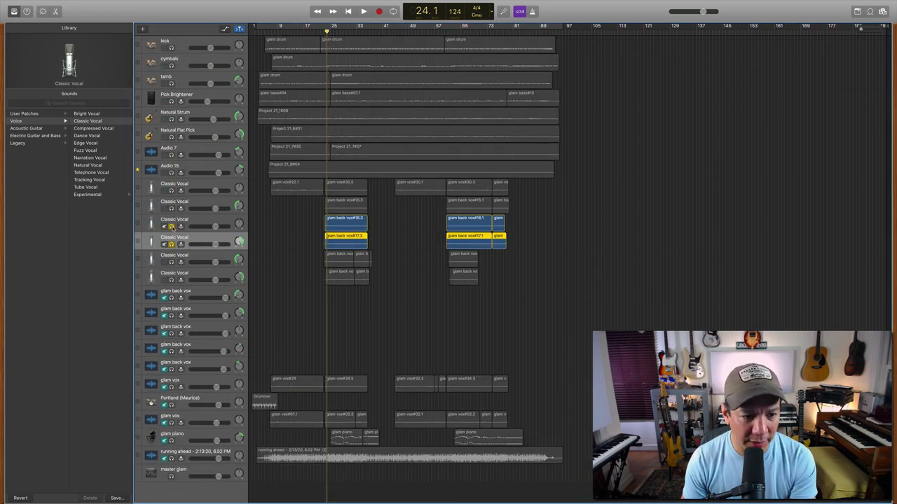
# Turn off solo on the second and third backing Classic Vocal tracks and select the second one
pyautogui.click(171, 226)
pyautogui.click(171, 243)
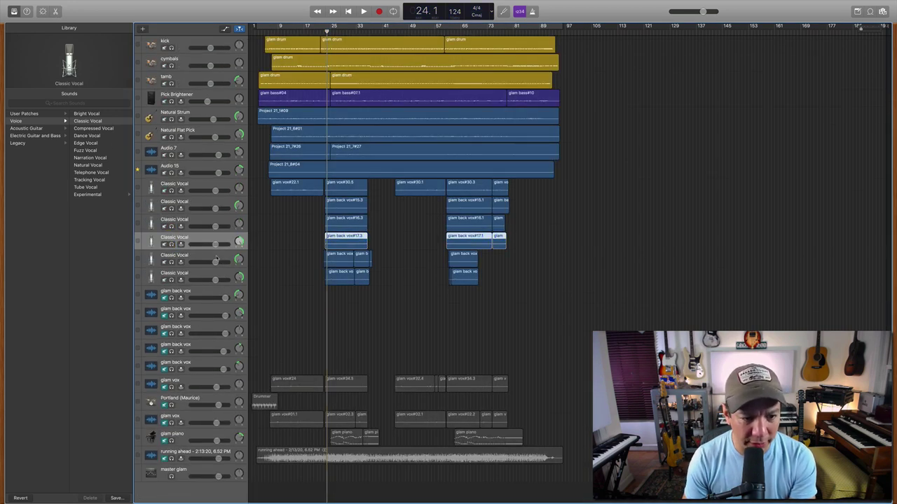
pyautogui.click(205, 221)
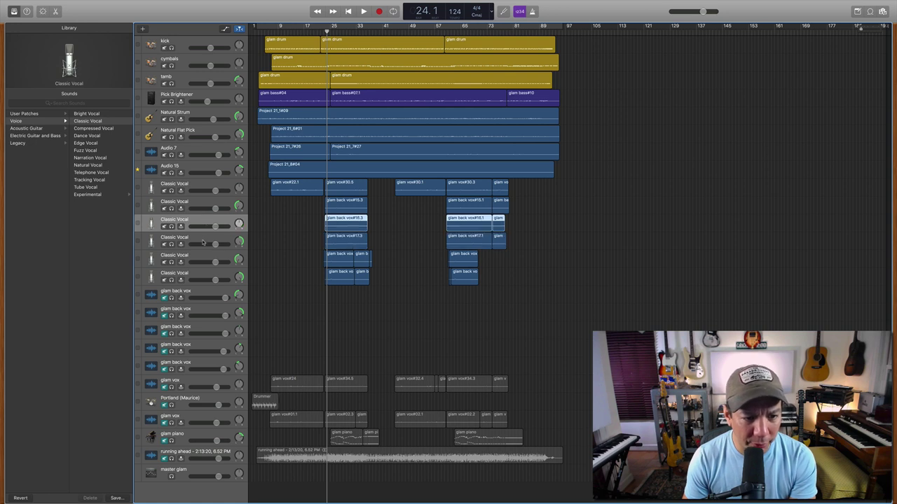
# Open the Channel EQ on the glam back vox#17.3 track and raise the high shelf, shifting it slightly lower in frequency
pyautogui.click(204, 241)
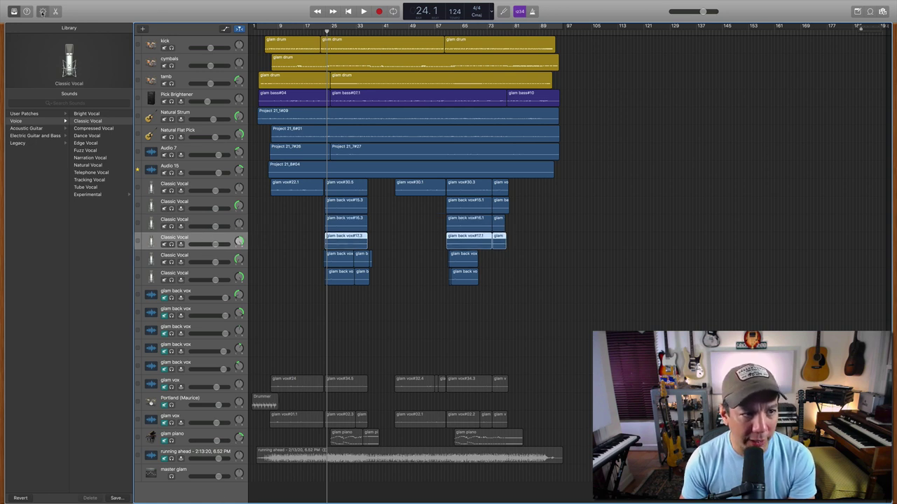
pyautogui.press('b')
pyautogui.click(226, 442)
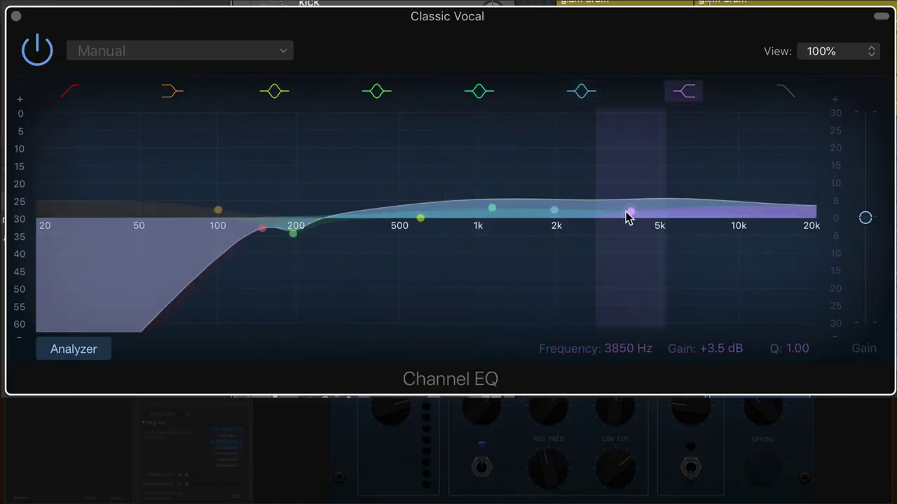
pyautogui.moveTo(628, 218); pyautogui.dragTo(623, 205)
# Cut the green band to -2.5 dB at 1520 Hz and the yellow band to -4.5 dB at 335 Hz with Q 3.40
pyautogui.moveTo(420, 224)
pyautogui.mouseDown()
pyautogui.moveTo(442, 247)
pyautogui.moveTo(469, 252)
pyautogui.moveTo(428, 241)
pyautogui.moveTo(432, 232)
pyautogui.mouseUp()
pyautogui.moveTo(489, 208); pyautogui.dragTo(530, 242)
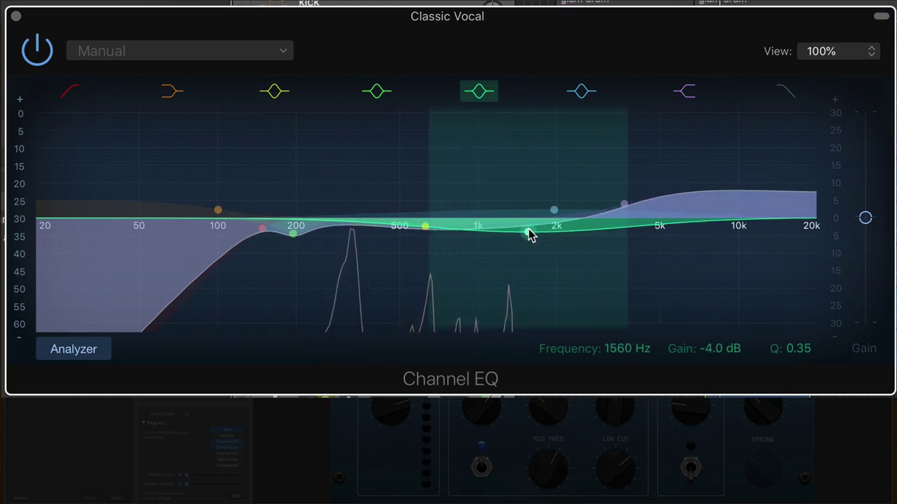
pyautogui.moveTo(530, 235); pyautogui.dragTo(526, 227)
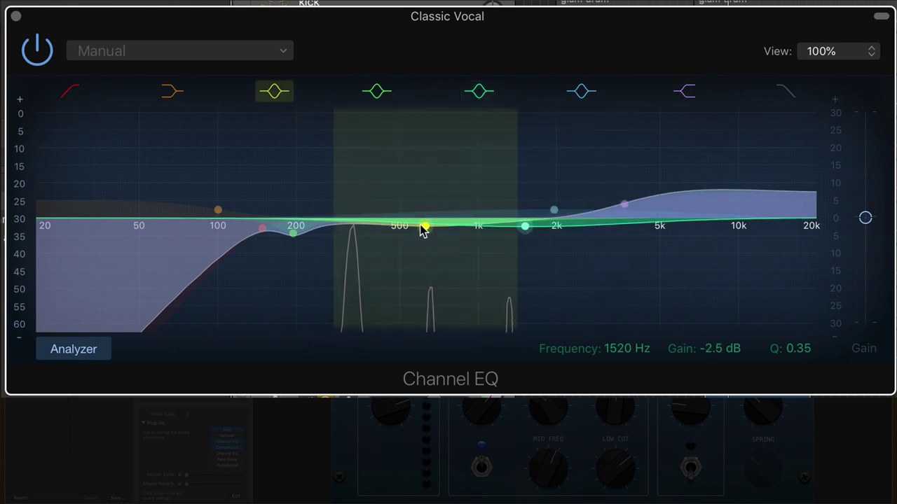
pyautogui.moveTo(423, 231); pyautogui.dragTo(344, 240)
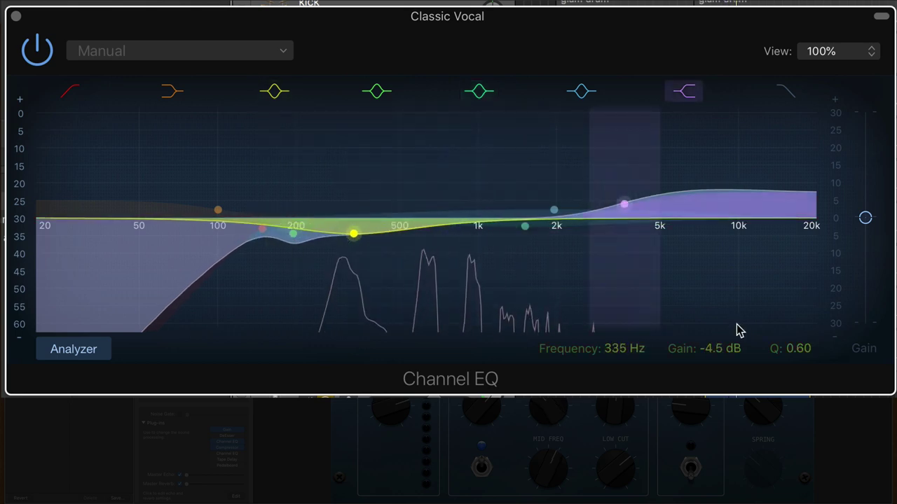
pyautogui.moveTo(809, 356); pyautogui.dragTo(809, 308)
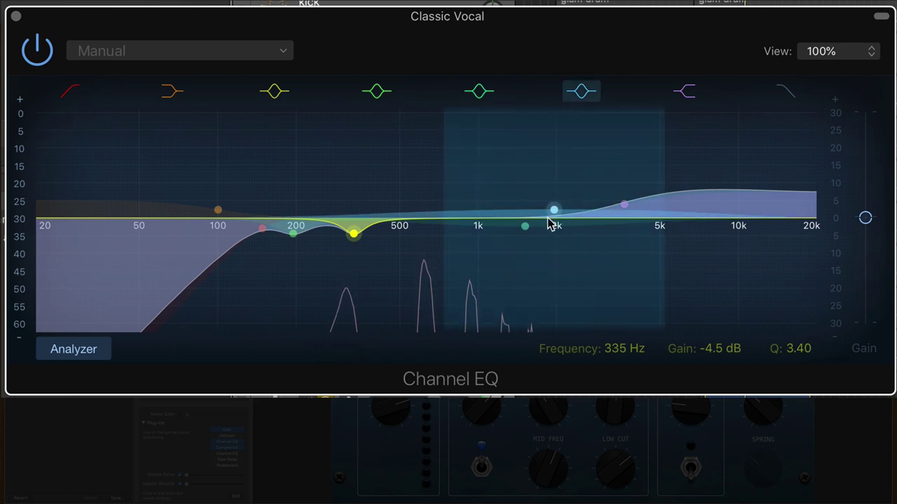
# Boost the bands just below and at 2 kHz, lower the high shelf's frequency, add a high cut above 10 kHz and close the EQ
pyautogui.moveTo(525, 227); pyautogui.dragTo(554, 204)
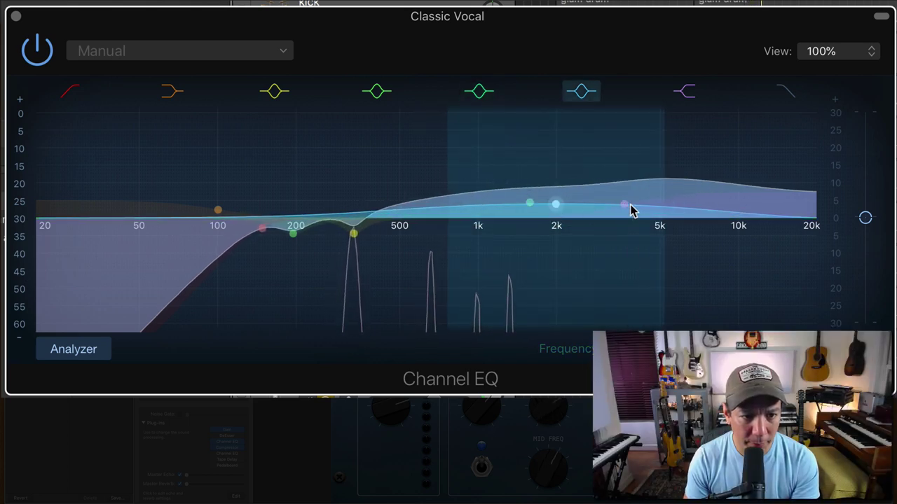
pyautogui.moveTo(623, 205); pyautogui.dragTo(586, 205)
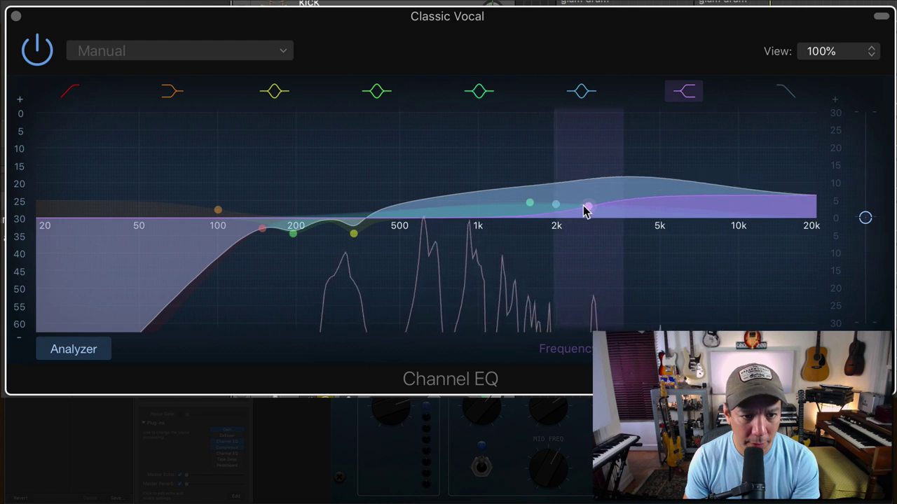
pyautogui.click(784, 93)
pyautogui.moveTo(815, 223); pyautogui.dragTo(769, 235)
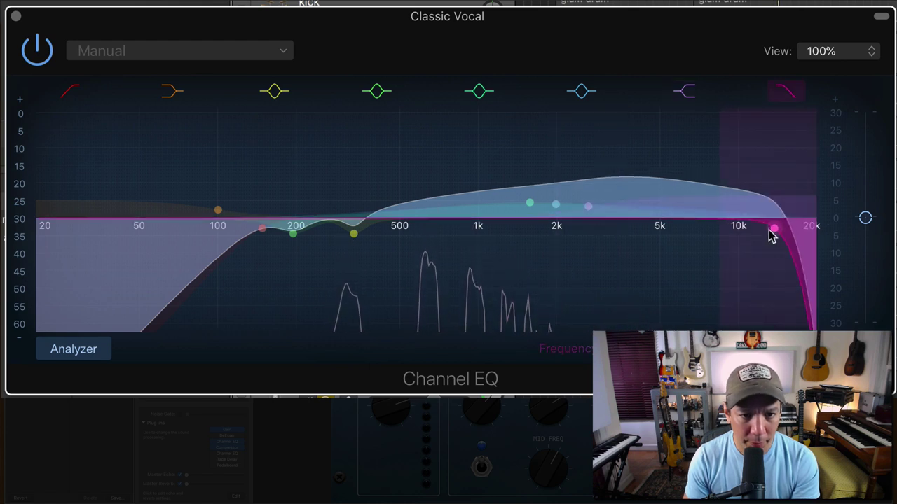
pyautogui.click(16, 16)
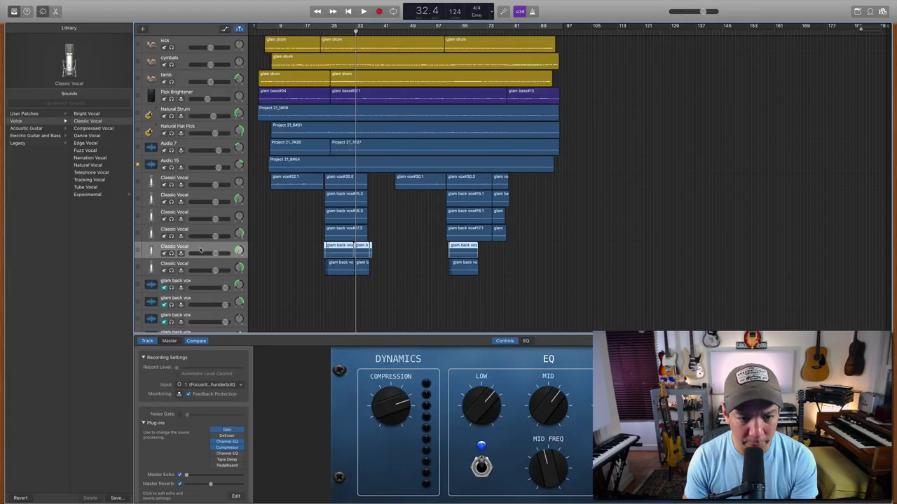
# Listen to the full mix from bar 24 and again from bar 22 to check the backing vocals
pyautogui.click(323, 40)
pyautogui.press('space')
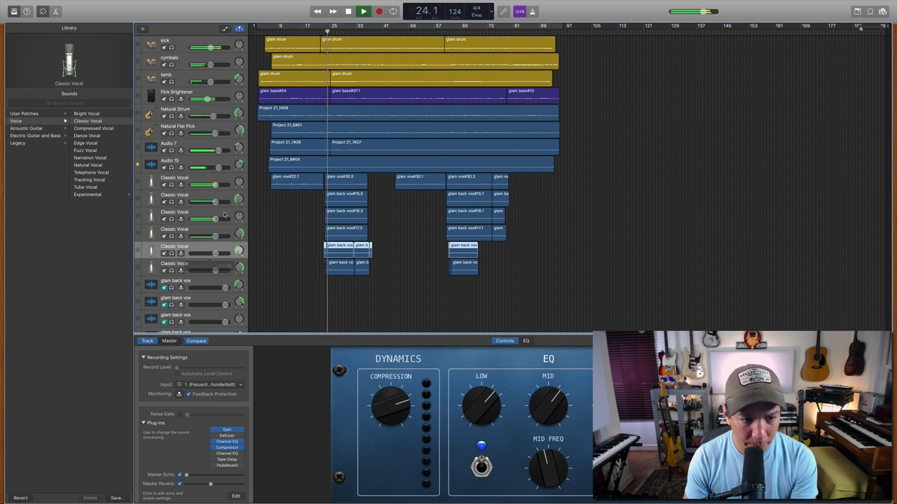
pyautogui.press('space')
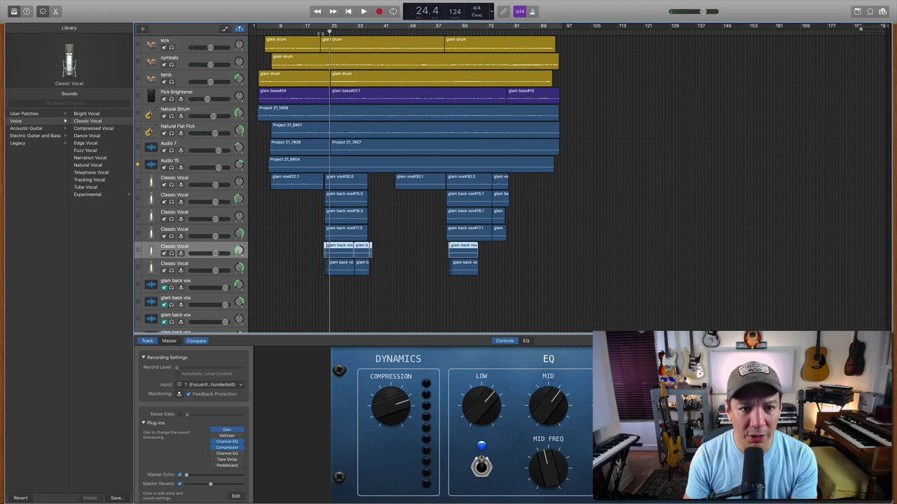
pyautogui.click(320, 33)
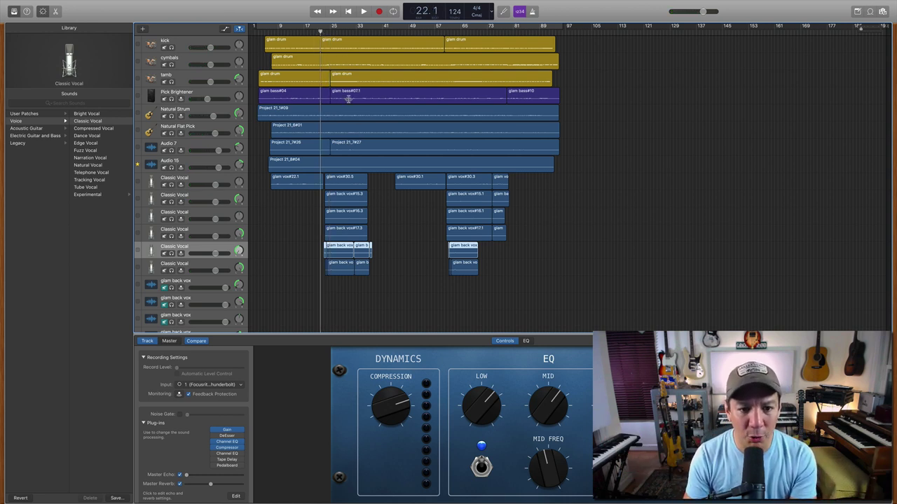
pyautogui.press('space')
# Raise the Master Echo on the glam back vox#15.3 and #16.3 tracks, slightly reduce Master Reverb on #16.3, and audition the result
pyautogui.click(218, 202)
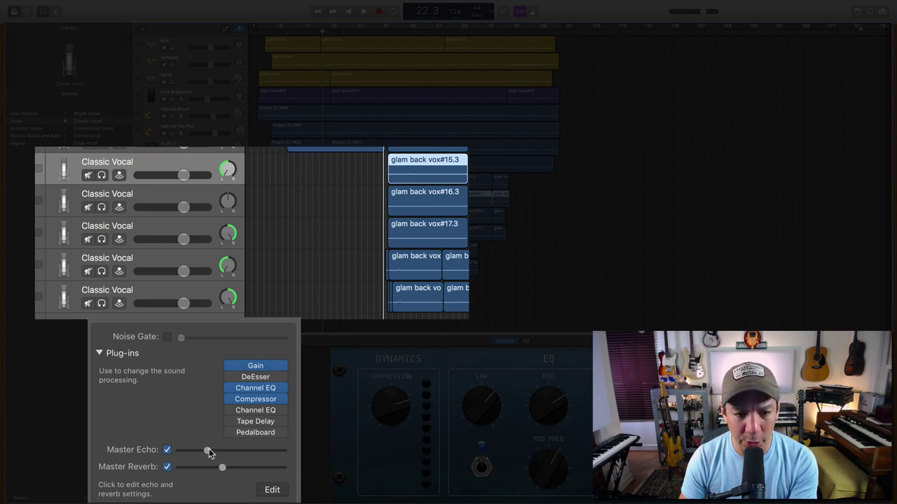
pyautogui.press('Down')
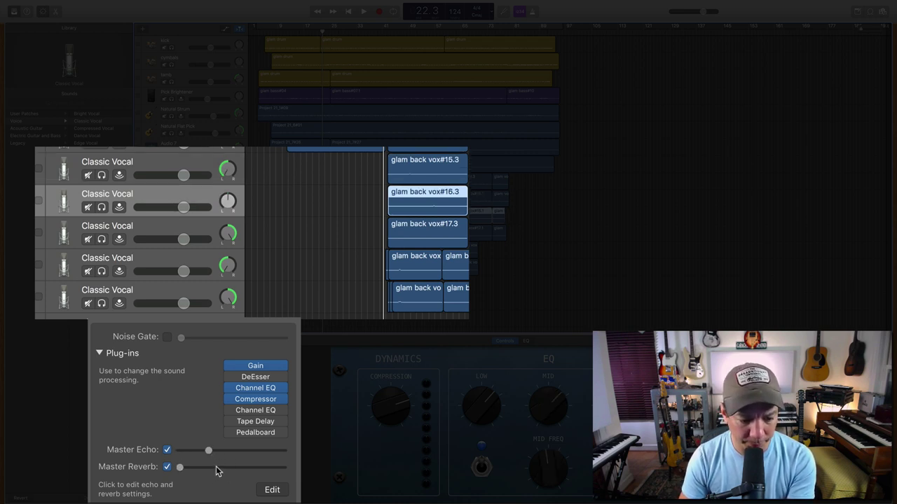
pyautogui.press('space')
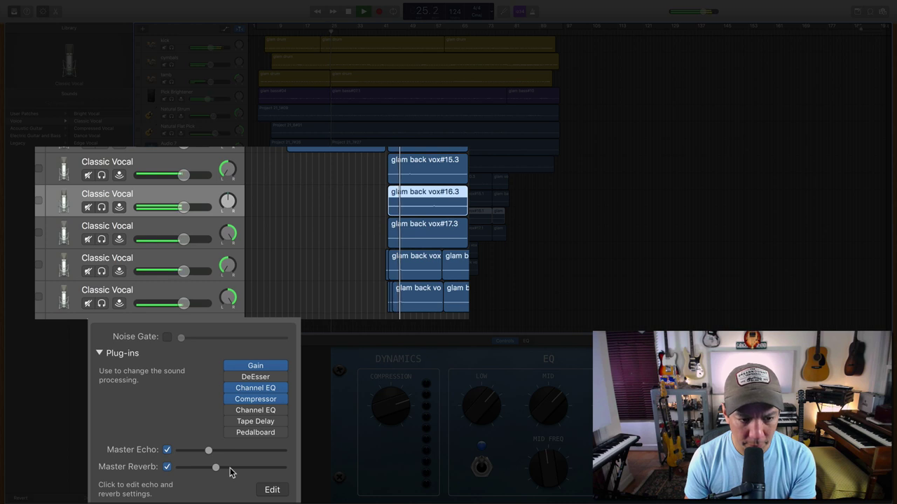
pyautogui.press('space')
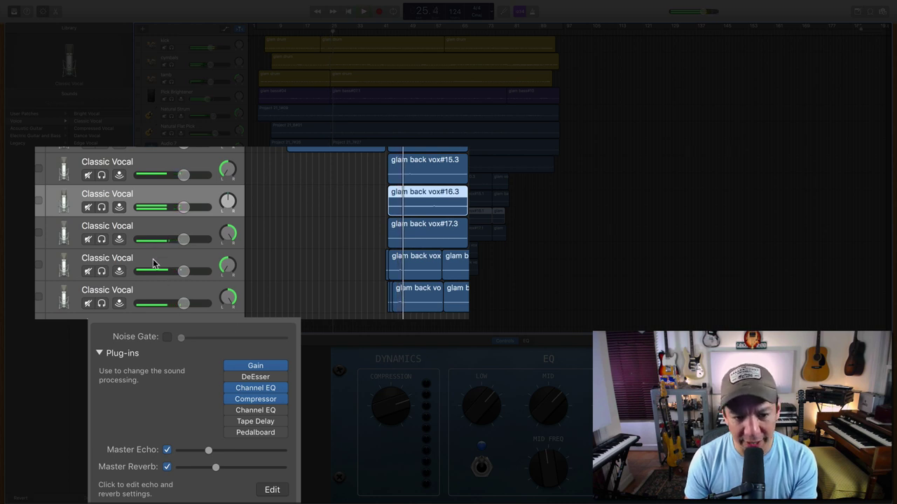
# Open the Channel EQ on the fourth backing vocal track and raise the high shelf while shifting it lower, toward 2.5 kHz
pyautogui.click(154, 264)
pyautogui.click(259, 389)
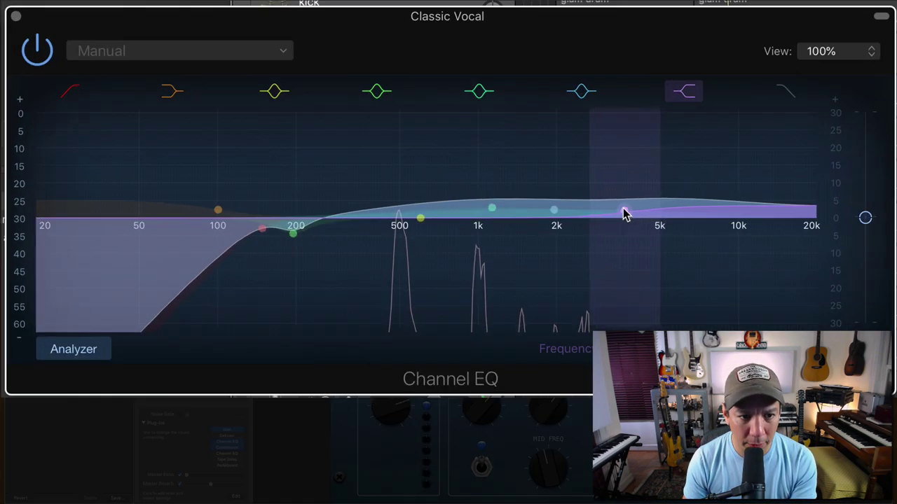
pyautogui.moveTo(625, 214); pyautogui.dragTo(579, 195)
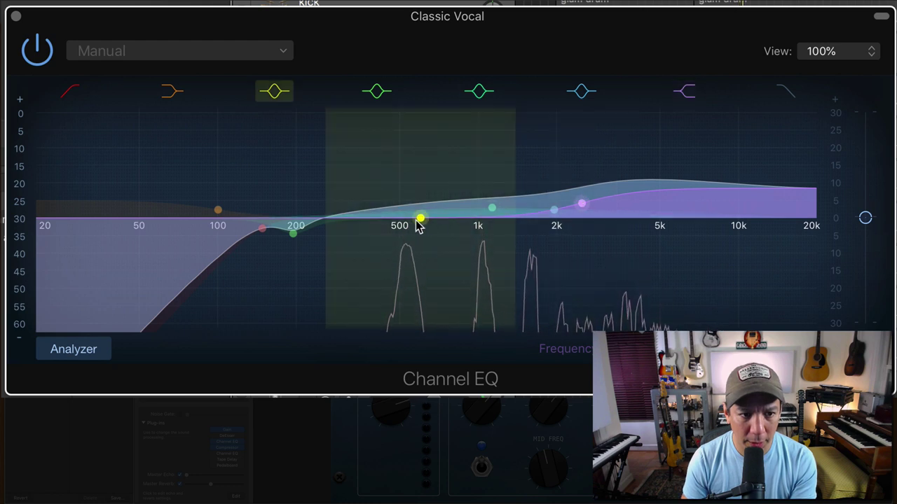
# Add a narrow cut just above 500 Hz, shift the 2 kHz band higher with slightly more gain, and close the EQ
pyautogui.moveTo(420, 221); pyautogui.dragTo(409, 233)
pyautogui.scroll(3, 457, 247)
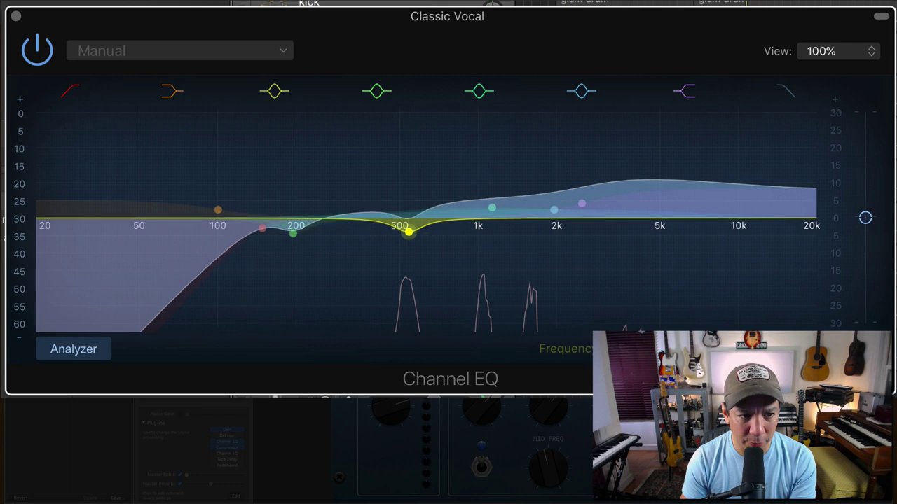
pyautogui.moveTo(407, 231); pyautogui.dragTo(404, 234)
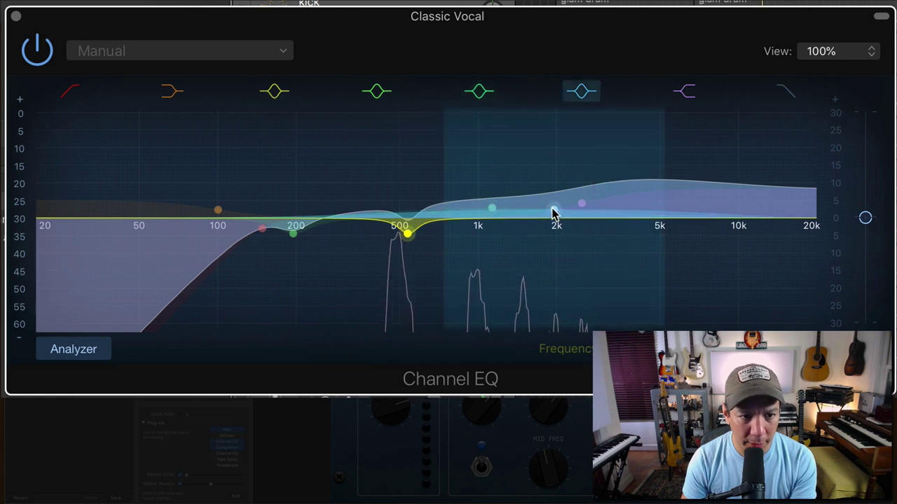
pyautogui.moveTo(552, 213); pyautogui.dragTo(593, 207)
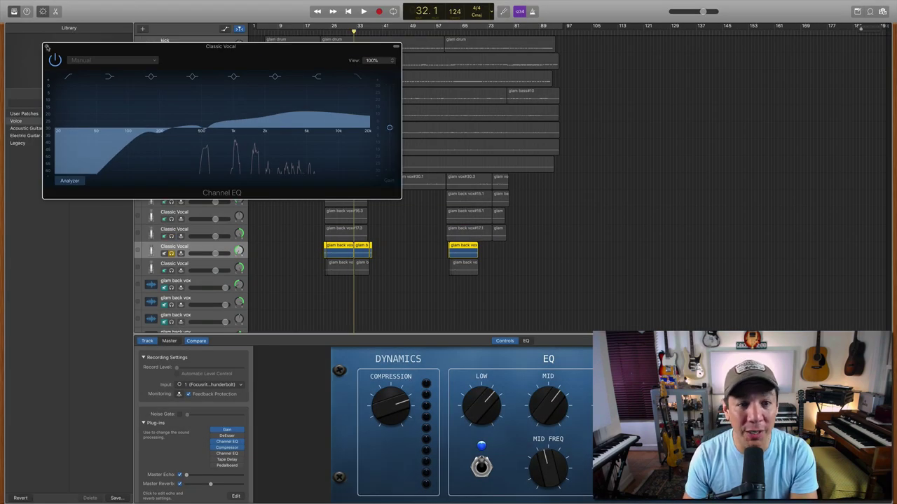
pyautogui.click(46, 47)
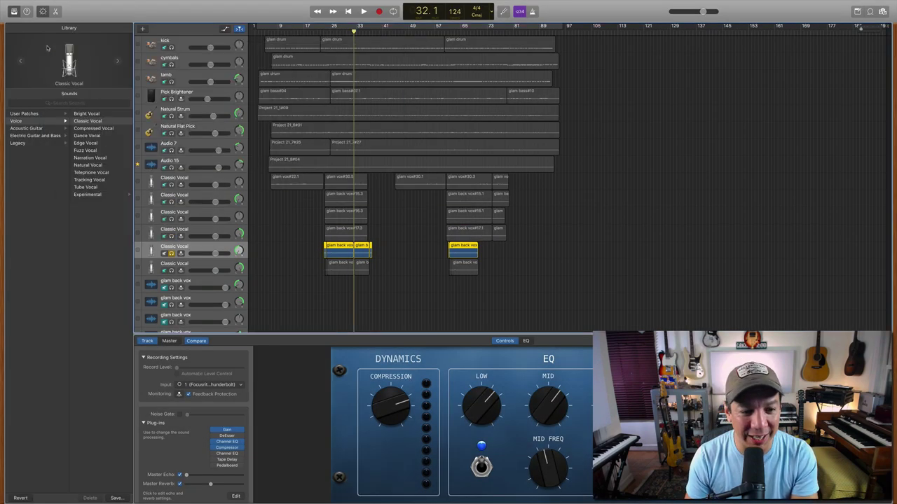
# Solo only the fifth backing vocal track, open its Channel EQ and lower the high shelf's frequency during playback
pyautogui.click(171, 271)
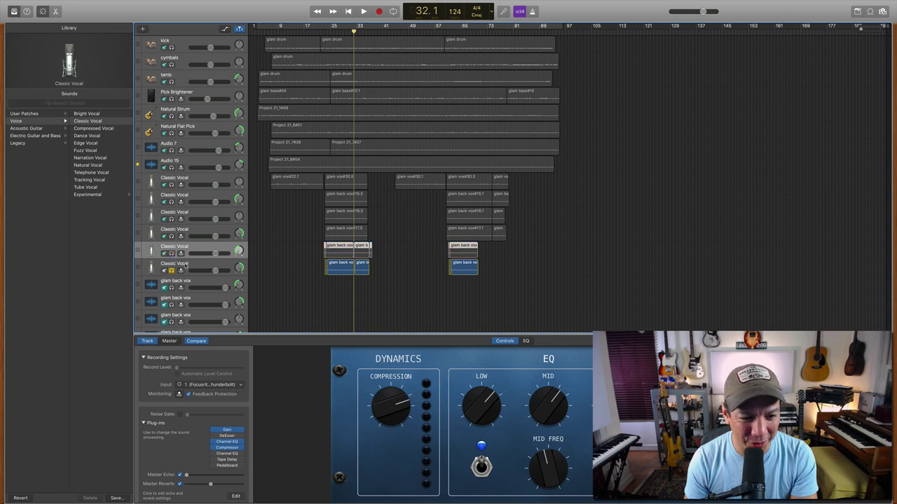
pyautogui.click(186, 263)
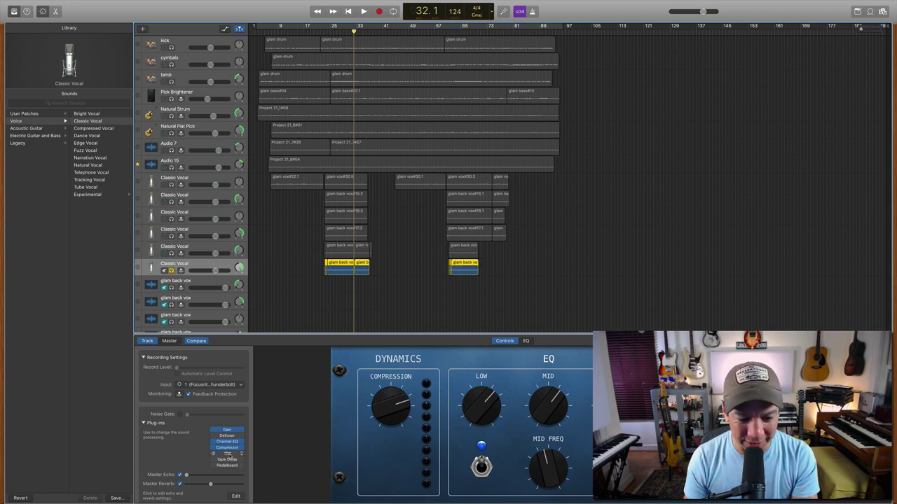
pyautogui.click(228, 443)
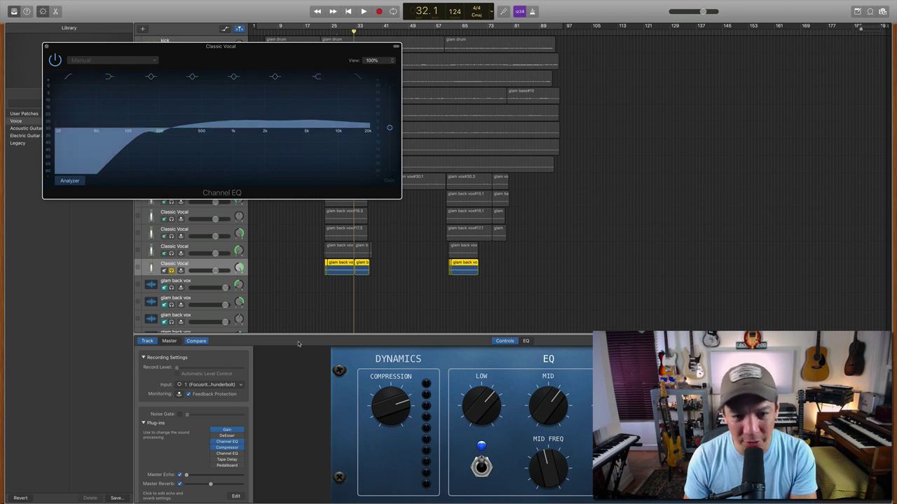
pyautogui.press('space')
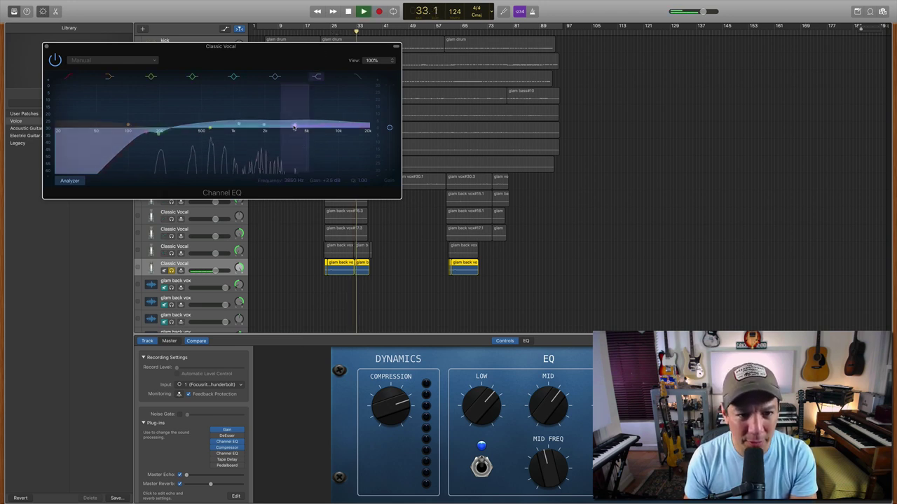
pyautogui.moveTo(300, 130); pyautogui.dragTo(269, 127)
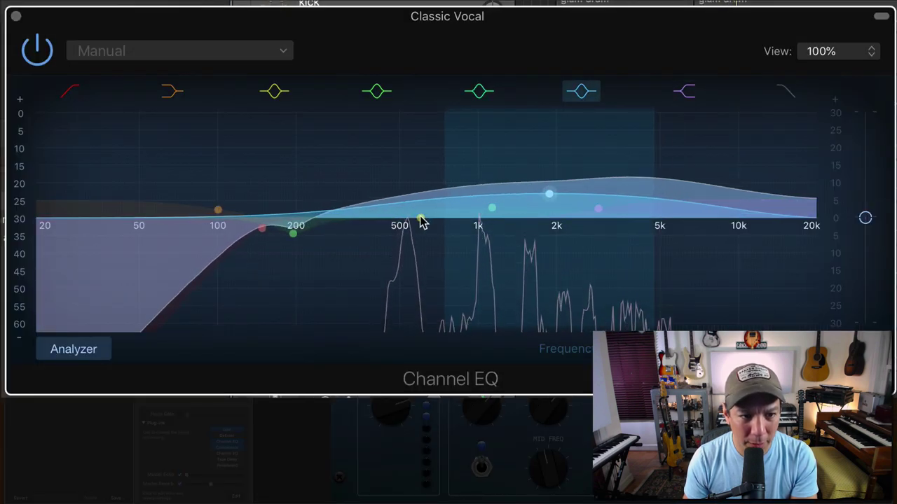
# Add a narrow cut of about -7.5 dB just above 500 Hz and shift the high shelf slightly lower in frequency
pyautogui.moveTo(419, 224); pyautogui.dragTo(404, 247)
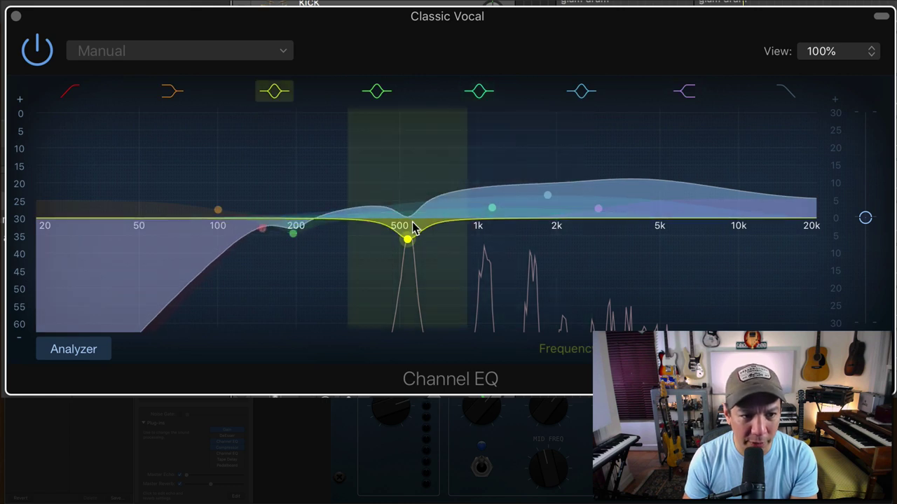
pyautogui.moveTo(410, 242); pyautogui.dragTo(410, 249)
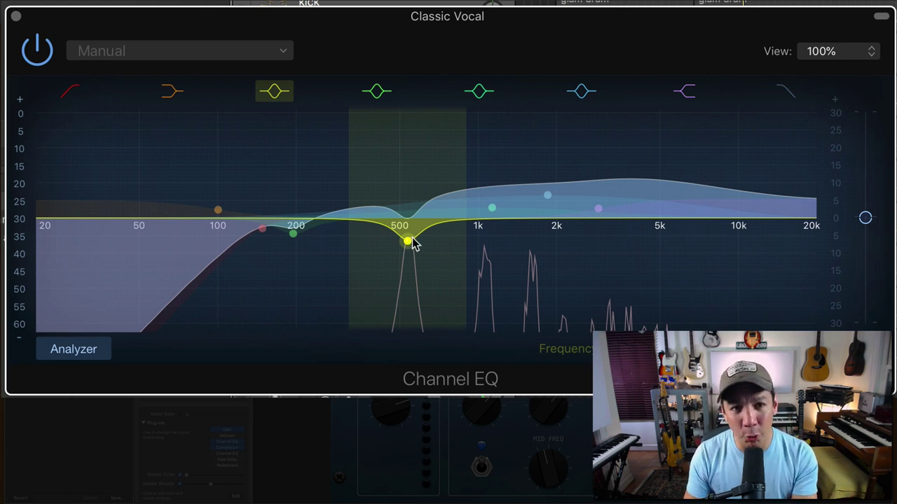
pyautogui.moveTo(409, 242); pyautogui.dragTo(406, 247)
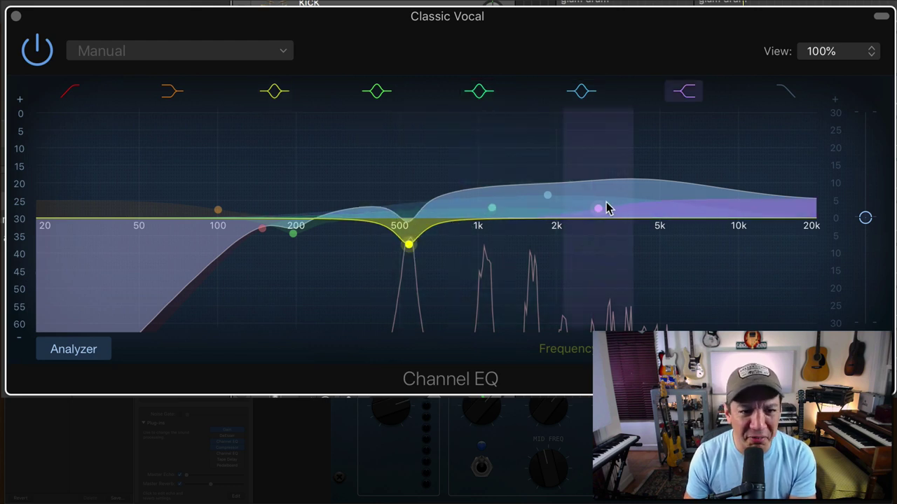
pyautogui.moveTo(607, 209); pyautogui.dragTo(588, 208)
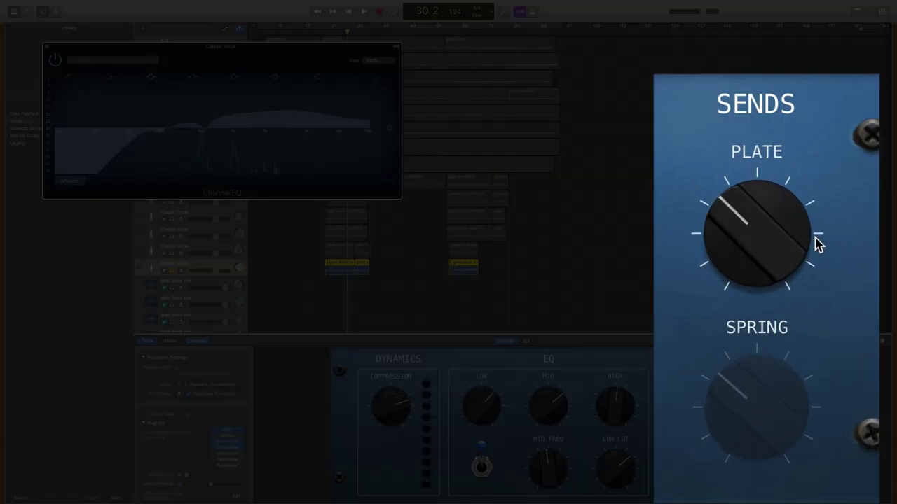
# Raise the selected backing vocal's Plate send to about the middle of its range and close its Channel EQ window
pyautogui.moveTo(750, 258); pyautogui.dragTo(749, 186)
pyautogui.click(48, 51)
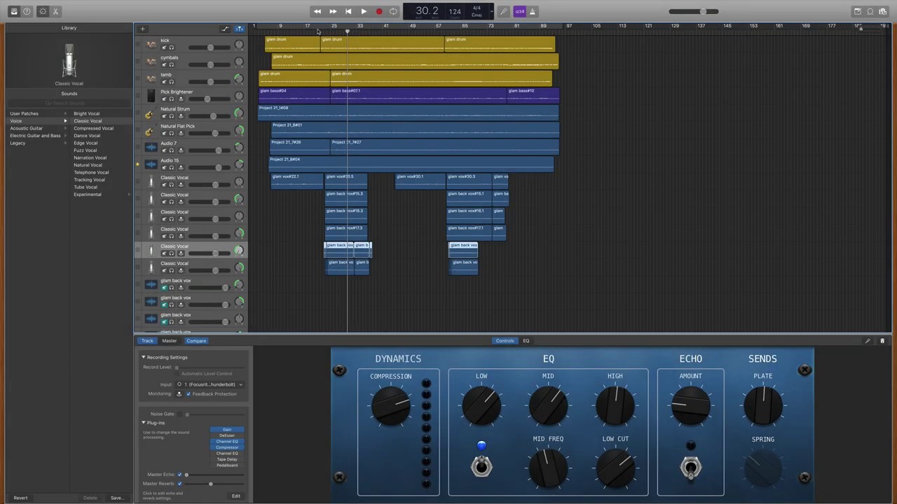
# Move the playhead to bar 22 and slightly lower the volumes of the five backing Classic Vocal tracks
pyautogui.click(321, 30)
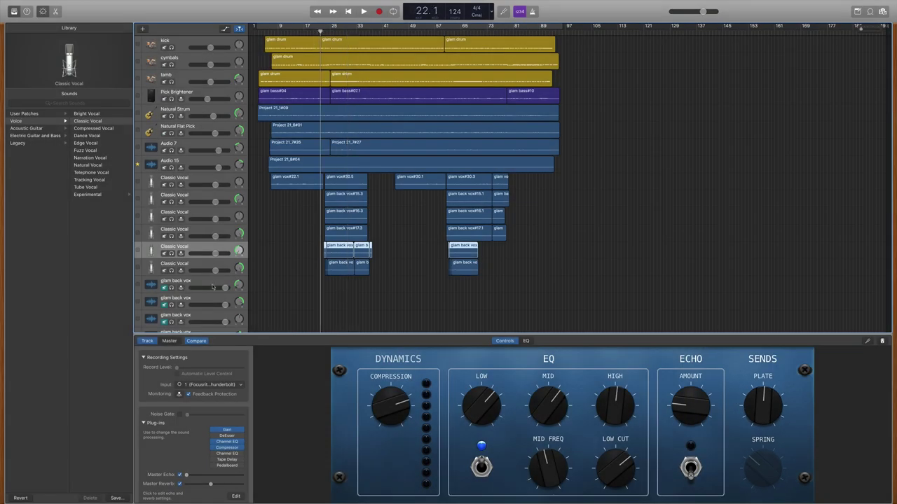
pyautogui.moveTo(215, 254); pyautogui.dragTo(213, 253)
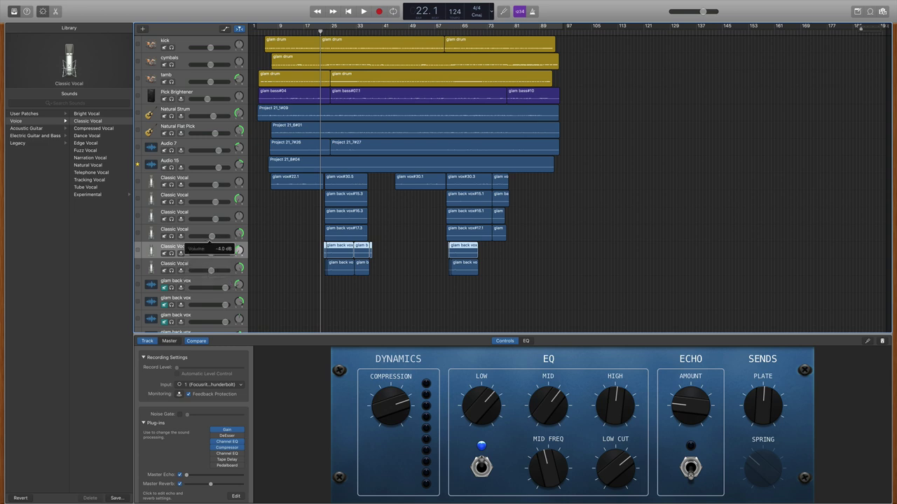
pyautogui.moveTo(216, 201); pyautogui.dragTo(211, 203)
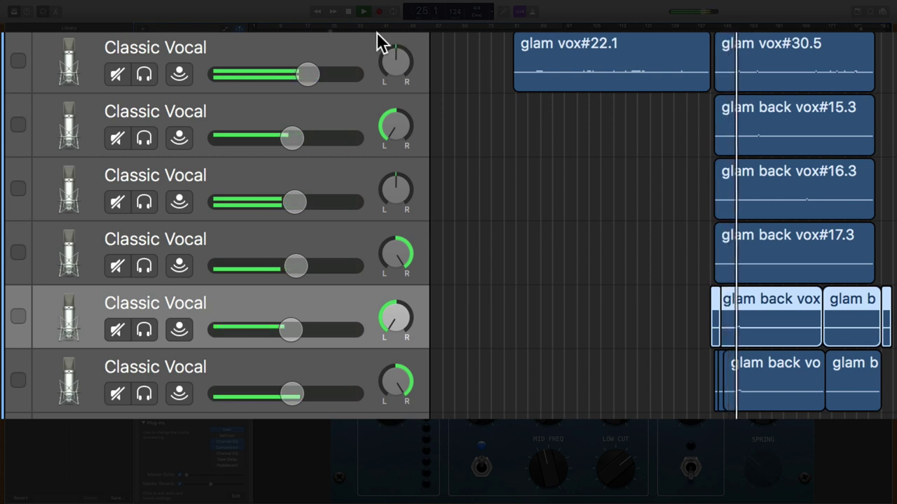
# Lower the volumes of the last two Classic Vocal backing tracks further during playback
pyautogui.click(290, 329)
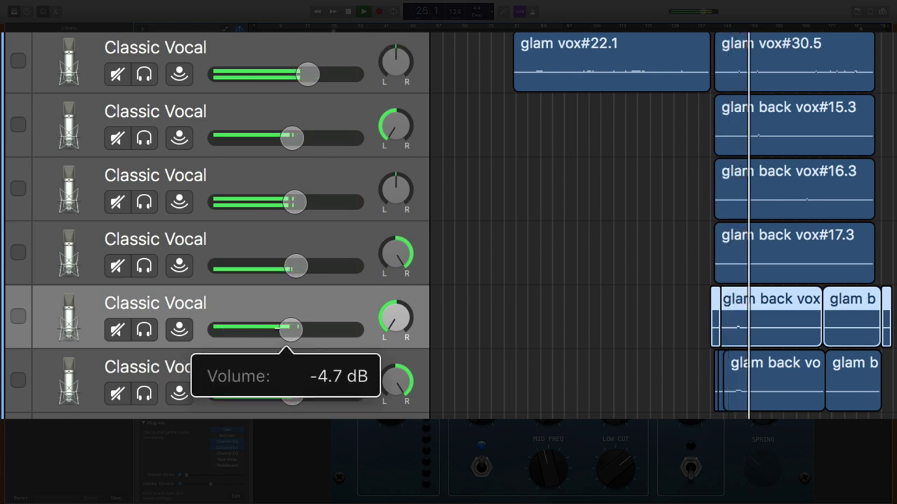
pyautogui.moveTo(290, 329); pyautogui.dragTo(279, 330)
pyautogui.moveTo(298, 395); pyautogui.dragTo(282, 395)
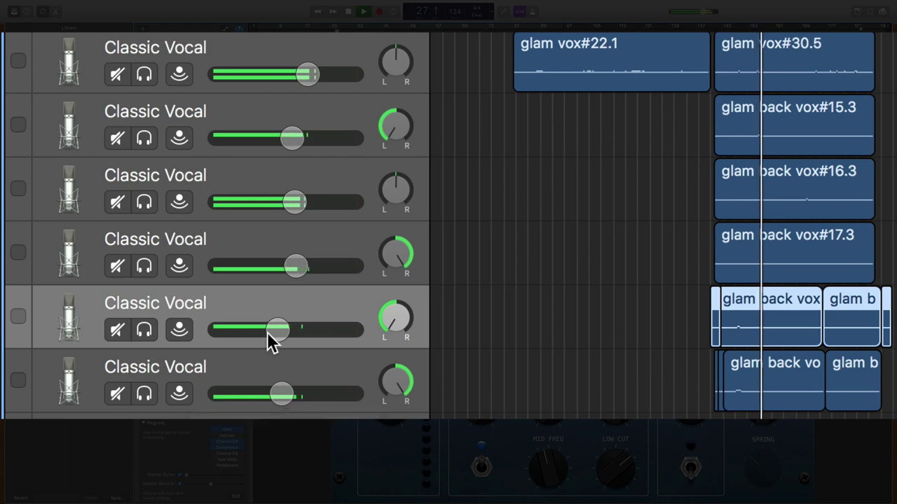
pyautogui.moveTo(272, 342); pyautogui.dragTo(268, 341)
pyautogui.moveTo(286, 397); pyautogui.dragTo(281, 397)
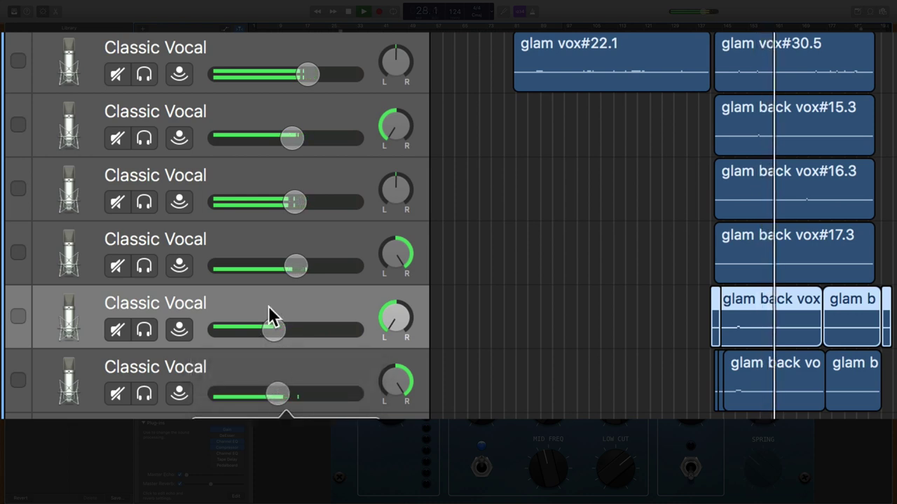
# Trim the volumes of the first three backing vocal tracks, lowering the center-panned one the most
pyautogui.moveTo(296, 267); pyautogui.dragTo(283, 267)
pyautogui.moveTo(294, 207); pyautogui.dragTo(276, 202)
pyautogui.moveTo(291, 138)
pyautogui.mouseDown()
pyautogui.moveTo(276, 138)
pyautogui.moveTo(290, 138)
pyautogui.mouseUp()
pyautogui.moveTo(284, 269)
pyautogui.mouseDown()
pyautogui.moveTo(218, 269)
pyautogui.moveTo(290, 269)
pyautogui.mouseUp()
# Pull the volumes of all five backing vocal tracks down to minimum and stop playback
pyautogui.moveTo(274, 331); pyautogui.dragTo(215, 329)
pyautogui.moveTo(276, 395); pyautogui.dragTo(215, 395)
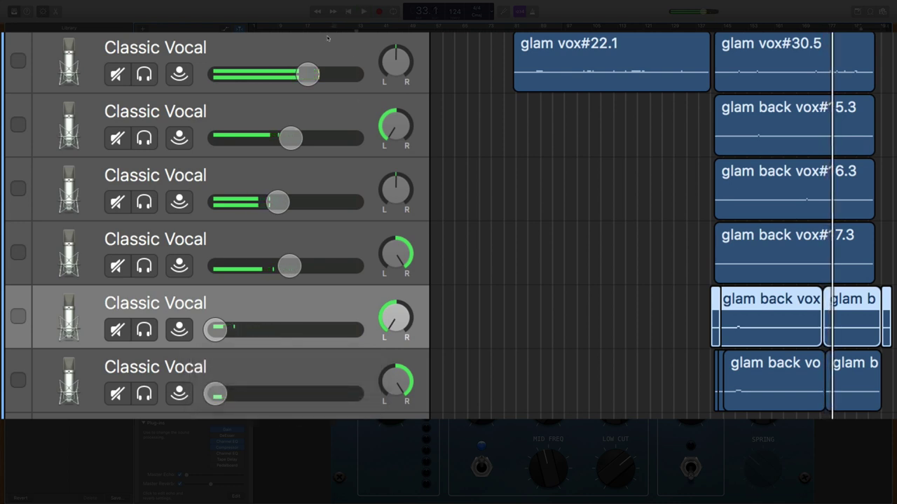
pyautogui.press('space')
pyautogui.moveTo(277, 201); pyautogui.dragTo(215, 202)
pyautogui.moveTo(292, 139); pyautogui.dragTo(215, 138)
pyautogui.moveTo(290, 269); pyautogui.dragTo(215, 266)
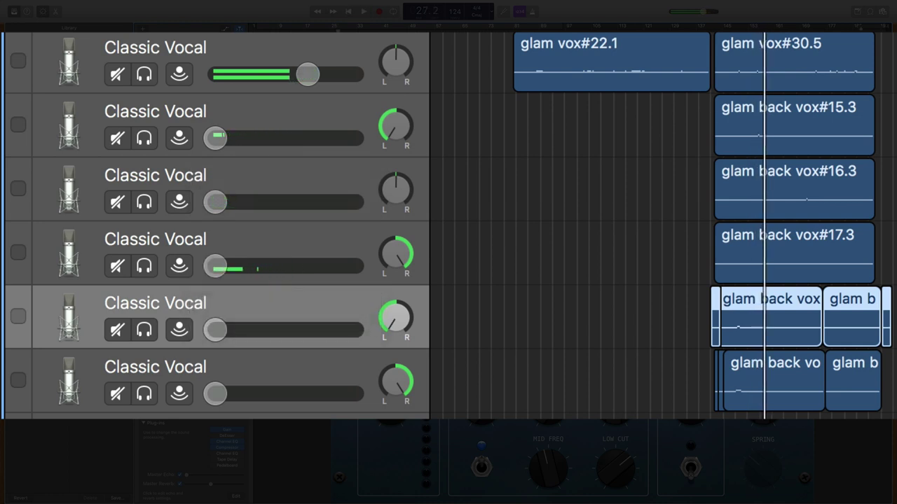
# Select the lead Classic Vocal track and raise its volume slightly while playing the verse
pyautogui.click(309, 47)
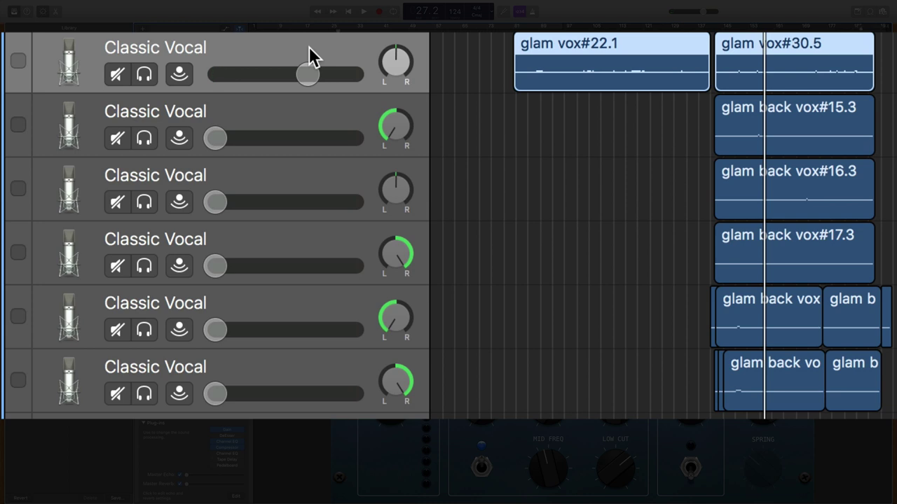
pyautogui.moveTo(309, 77)
pyautogui.mouseDown()
pyautogui.moveTo(219, 75)
pyautogui.moveTo(308, 74)
pyautogui.mouseUp()
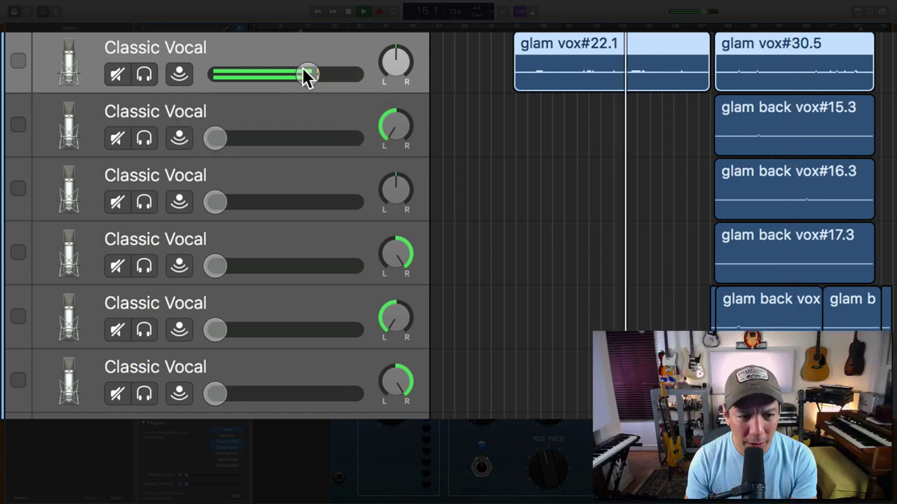
pyautogui.moveTo(313, 74); pyautogui.dragTo(319, 75)
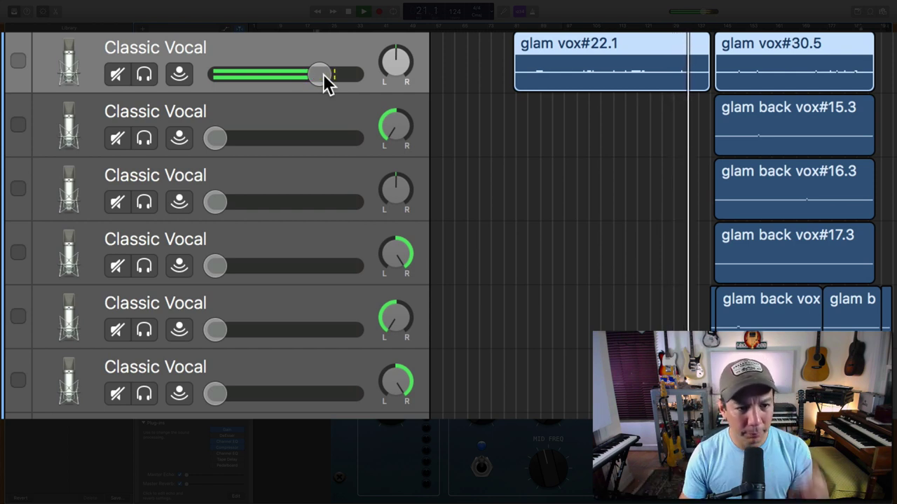
# Bring up the volumes of the first three backing vocals during playback, setting the third to about -4.9 dB
pyautogui.moveTo(218, 140); pyautogui.dragTo(288, 141)
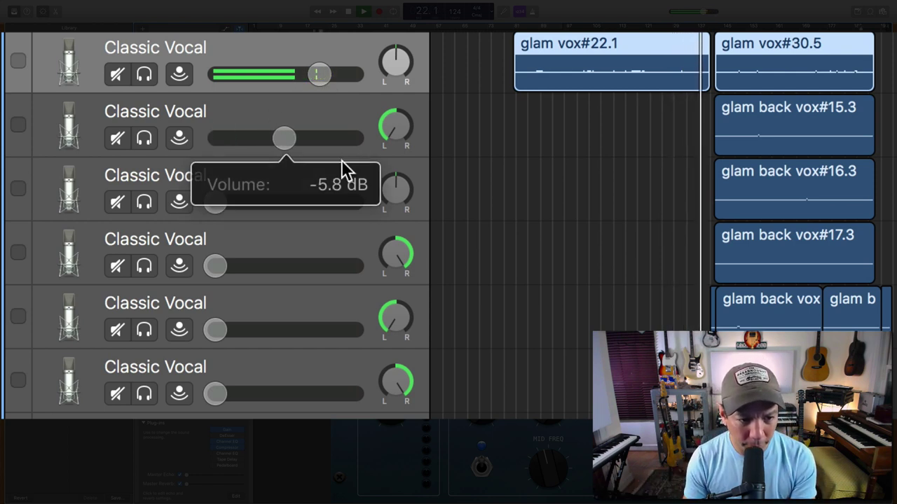
pyautogui.moveTo(211, 204); pyautogui.dragTo(280, 202)
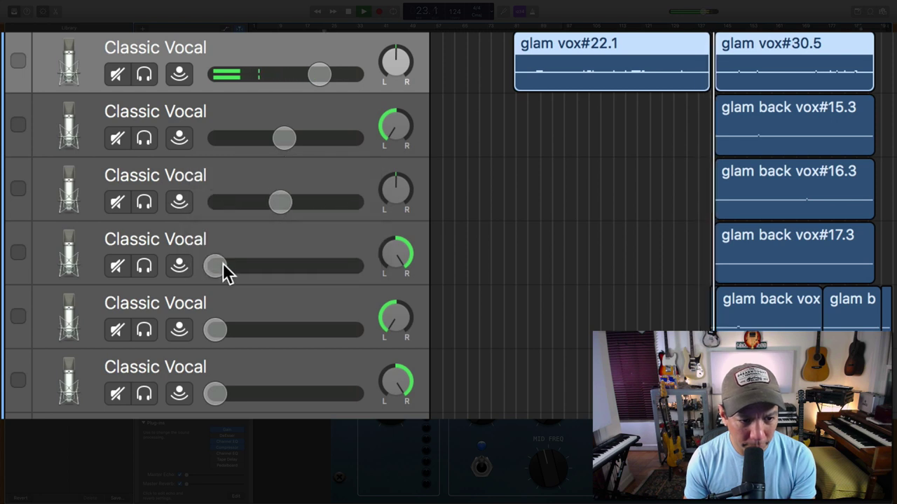
pyautogui.moveTo(217, 267); pyautogui.dragTo(288, 267)
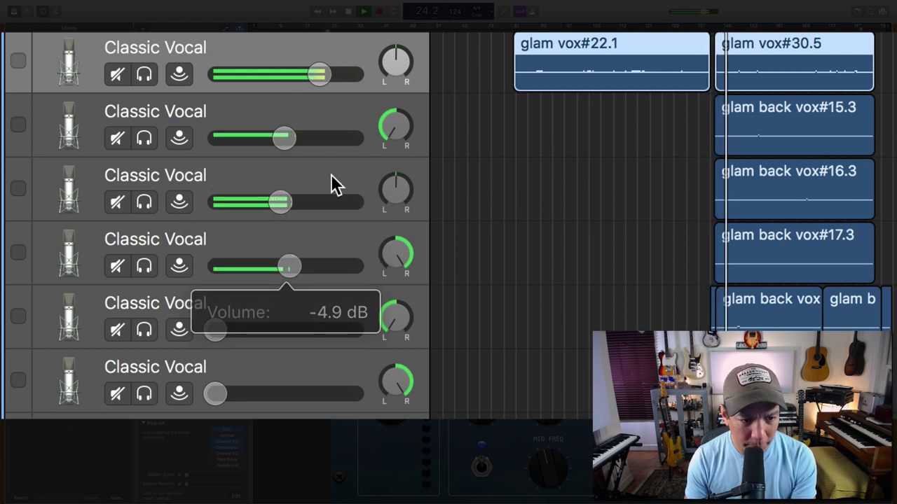
pyautogui.moveTo(284, 138); pyautogui.dragTo(287, 138)
# Bring up the volumes of the last two backing vocals and fine-tune them just below the lead vocal
pyautogui.moveTo(231, 329); pyautogui.dragTo(276, 329)
pyautogui.moveTo(215, 395); pyautogui.dragTo(298, 399)
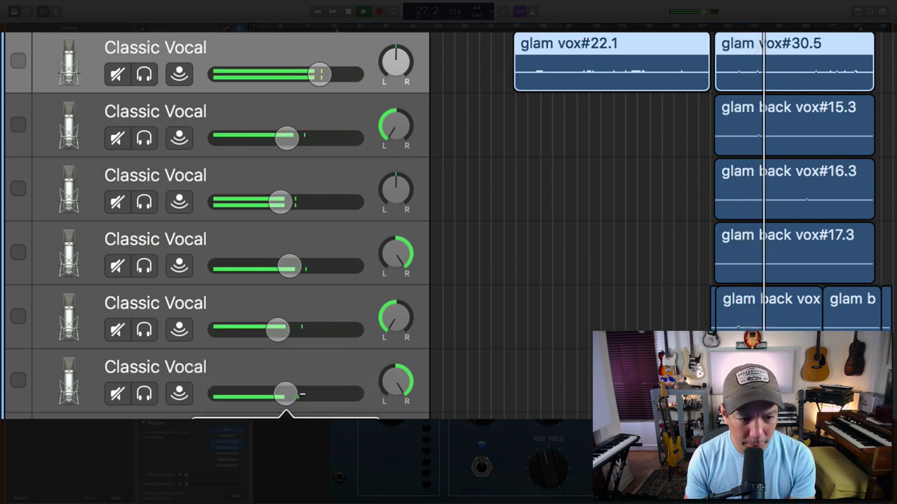
pyautogui.moveTo(280, 329); pyautogui.dragTo(287, 330)
pyautogui.moveTo(286, 396); pyautogui.dragTo(281, 396)
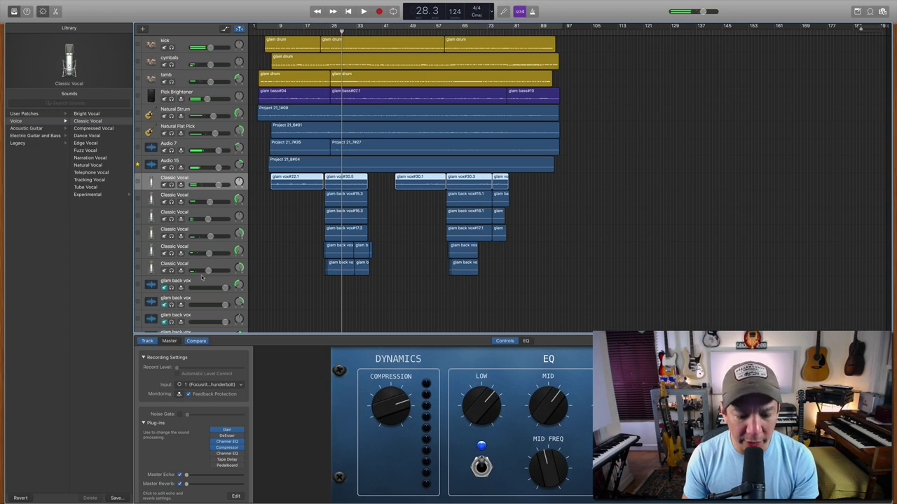
# Show track automation and draw a slight volume dip on the lead vocal across the glam vox#30.5 region, checking it in playback
pyautogui.press('a')
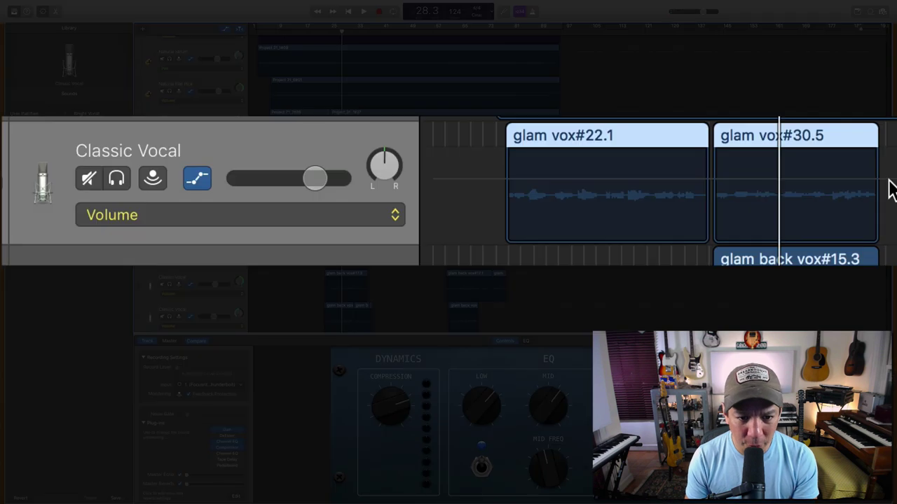
pyautogui.click(889, 181)
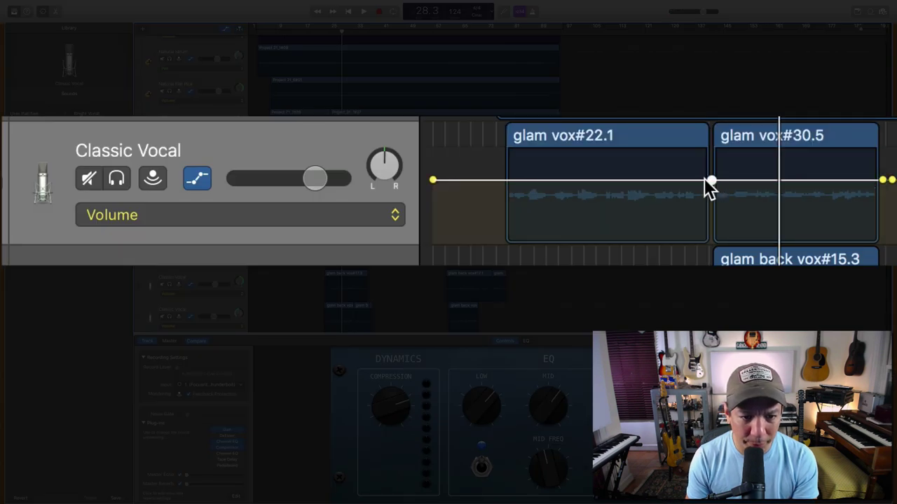
pyautogui.moveTo(749, 181); pyautogui.dragTo(752, 195)
pyautogui.click(319, 33)
pyautogui.press('space')
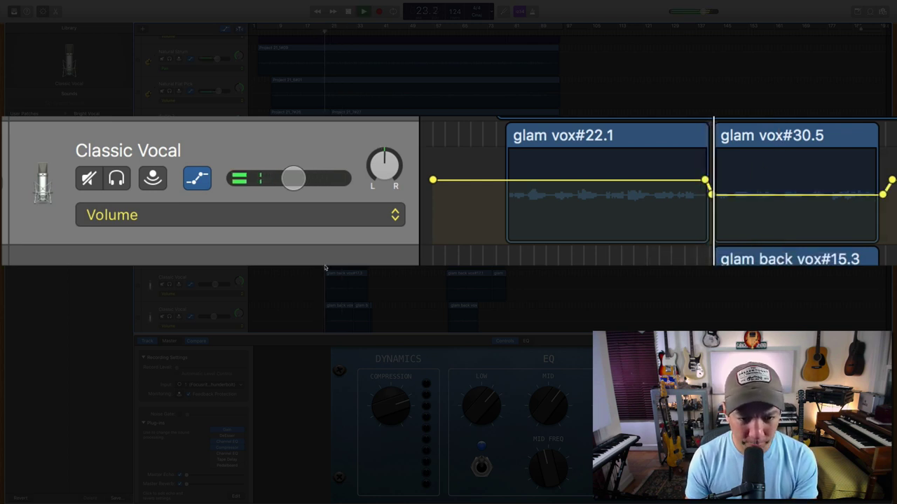
pyautogui.moveTo(764, 196); pyautogui.dragTo(740, 185)
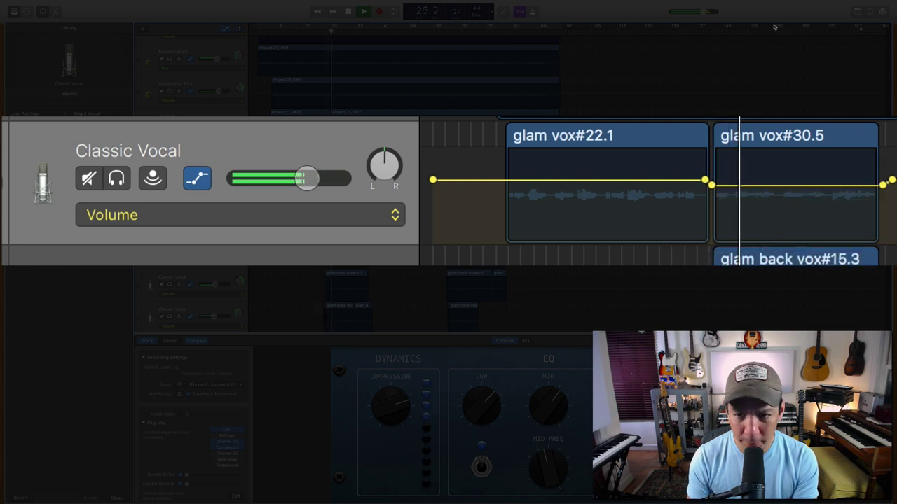
# Add a second, deeper volume automation drop on the lead vocal shortly after glam vox#30.5 begins, and adjust its depth during playback
pyautogui.scroll(3, 724, 268)
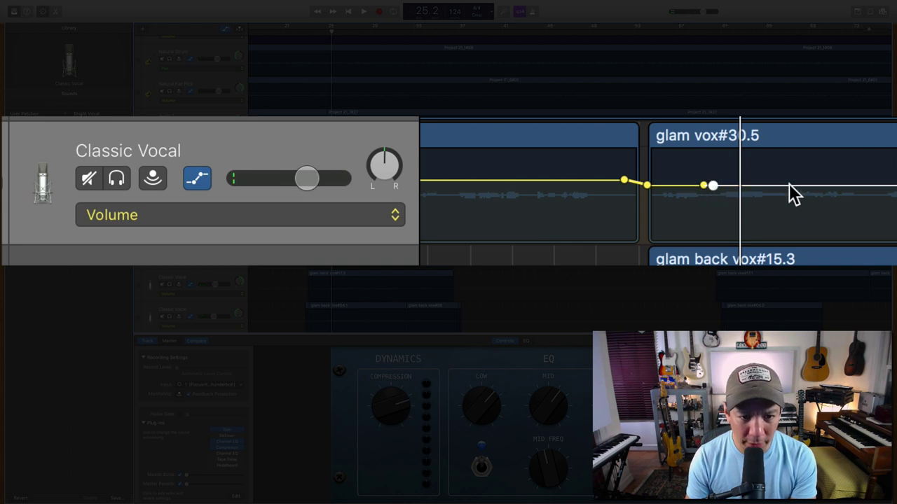
pyautogui.moveTo(789, 185); pyautogui.dragTo(786, 203)
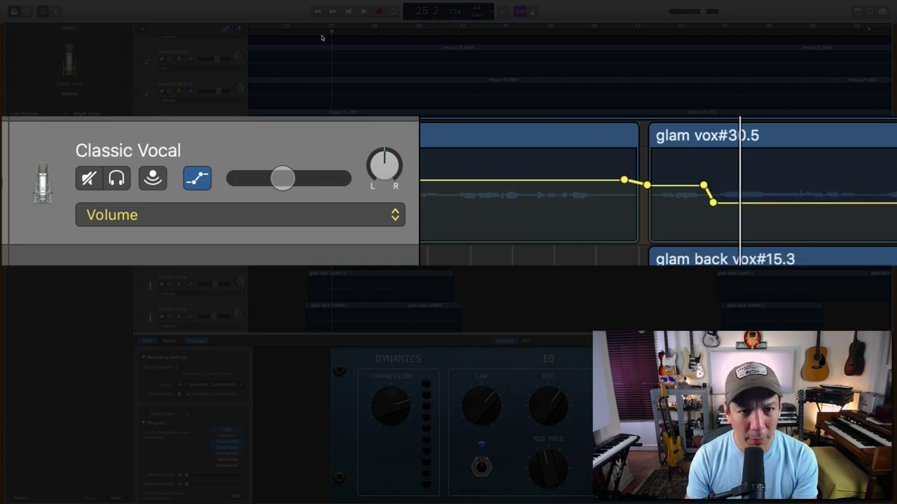
pyautogui.press('space')
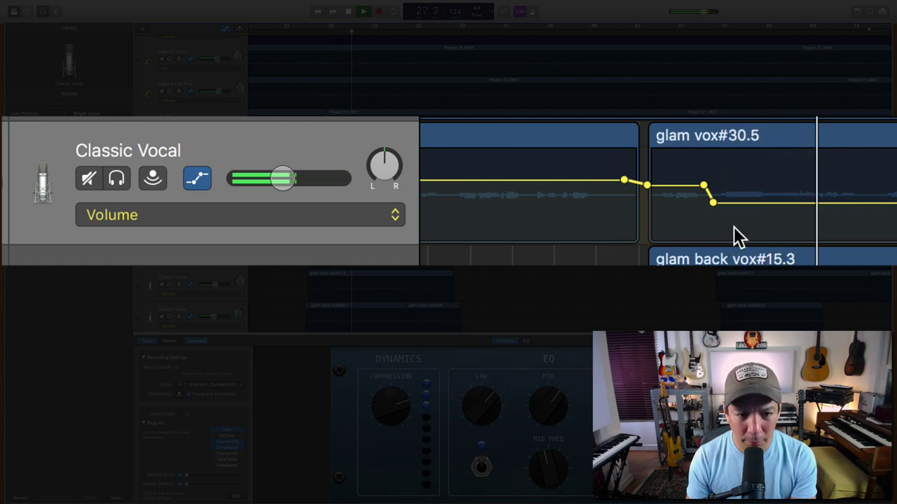
pyautogui.moveTo(789, 205); pyautogui.dragTo(797, 191)
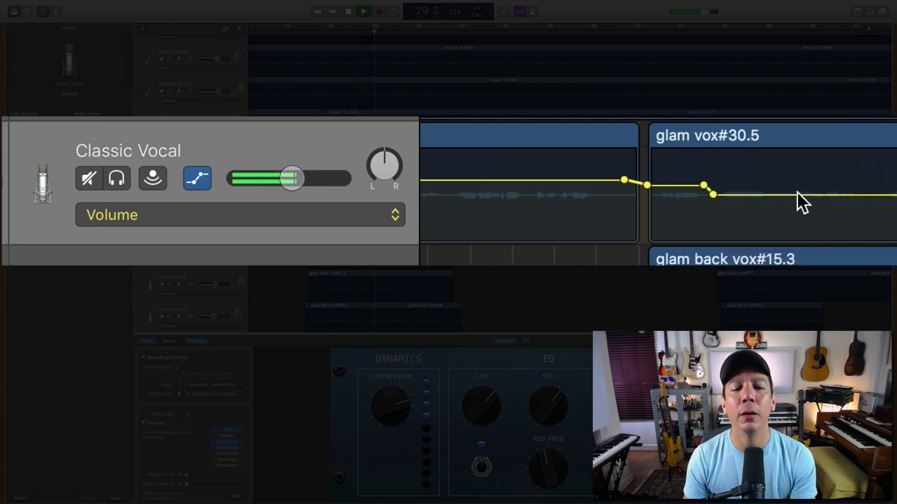
pyautogui.click(798, 191)
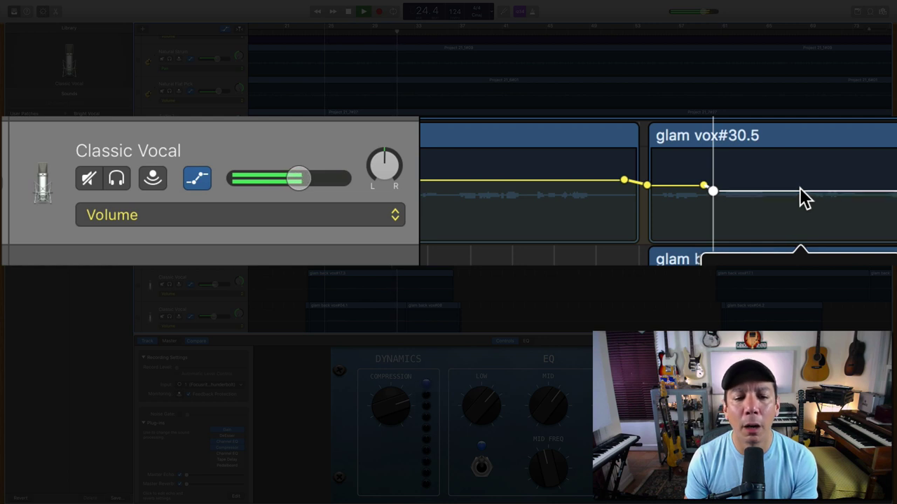
pyautogui.click(294, 149)
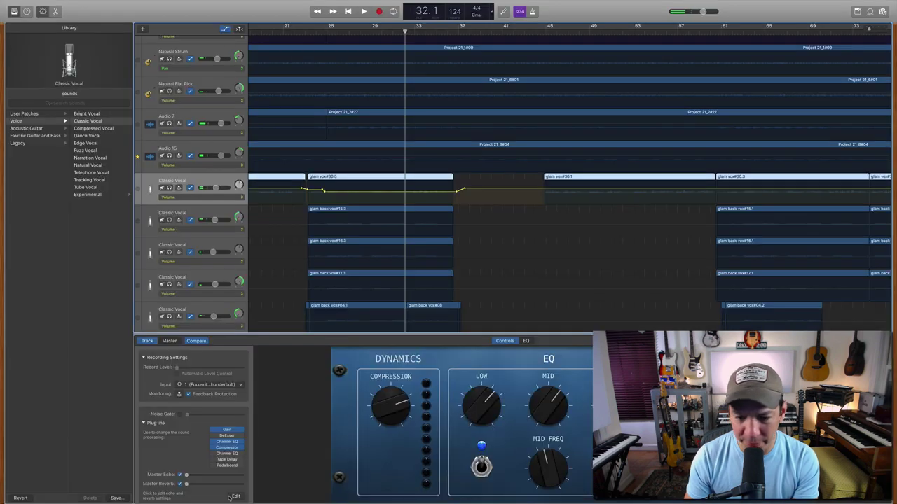
# Solo the lead vocal while playing the verse from about bar 9, enable its Tape Delay plug-in, and unsolo it
pyautogui.hscroll(-5, 407, 157)
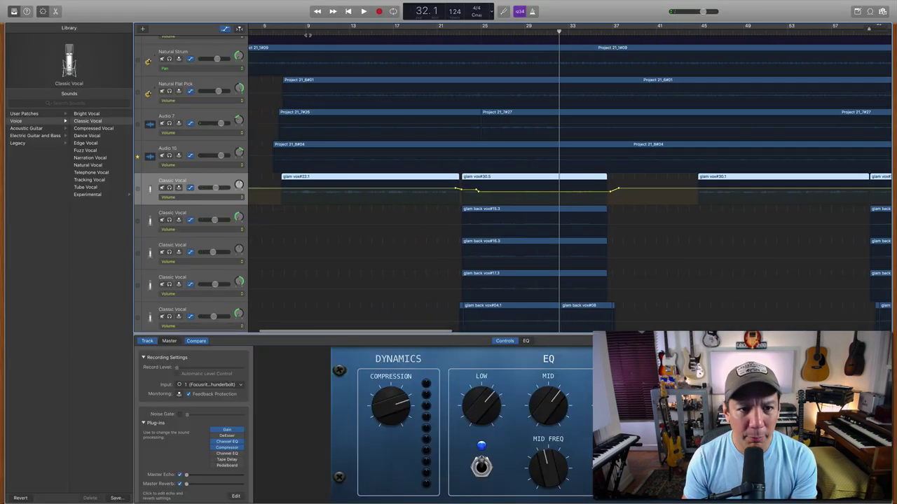
pyautogui.press('space')
pyautogui.press('s')
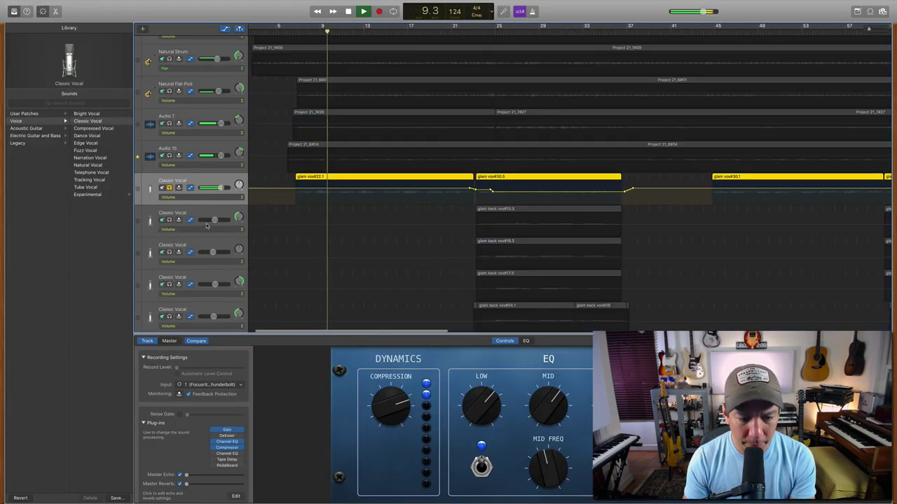
pyautogui.hscroll(-2, 206, 225)
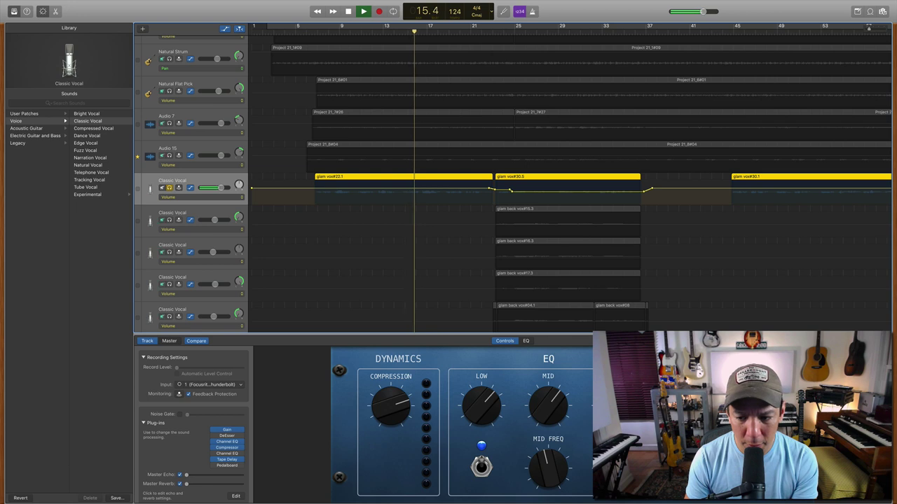
pyautogui.press('s')
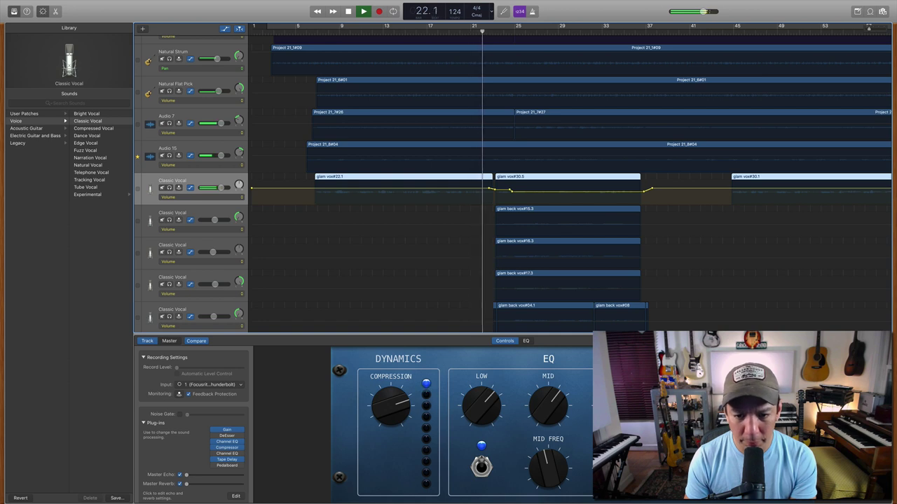
# Slightly lower the volumes of the last two Classic Vocal backing tracks and increase the compression on both during playback
pyautogui.scroll(-5, 420, 260)
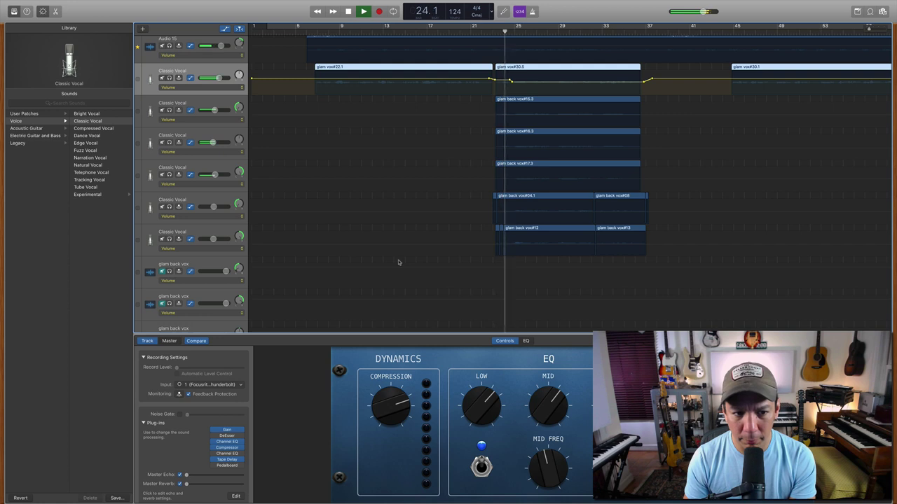
pyautogui.click(213, 207)
pyautogui.moveTo(214, 208)
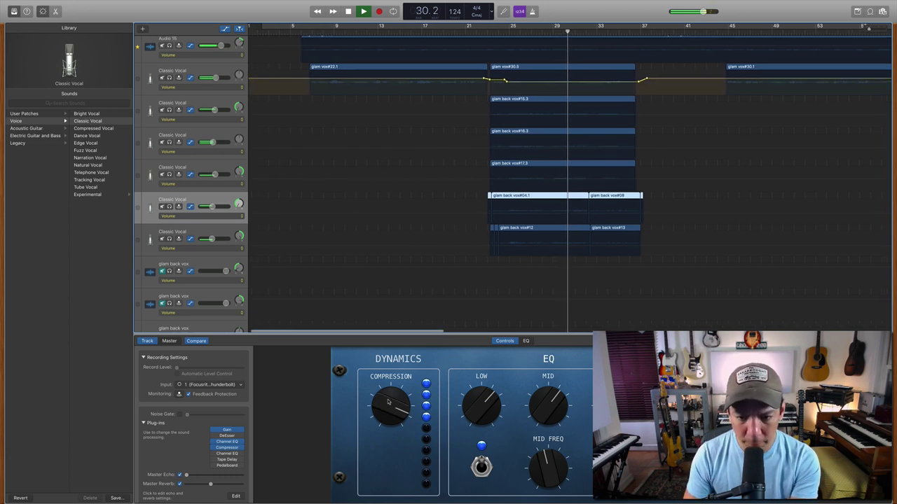
pyautogui.press('Down')
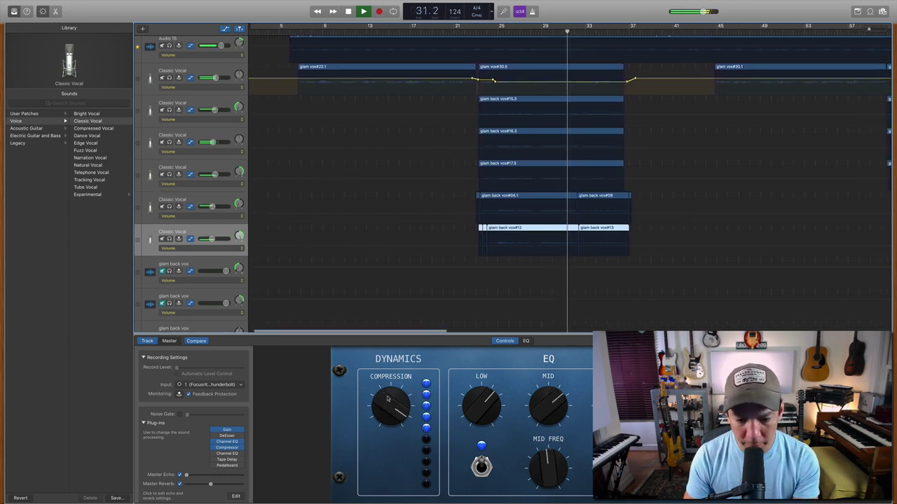
pyautogui.press('space')
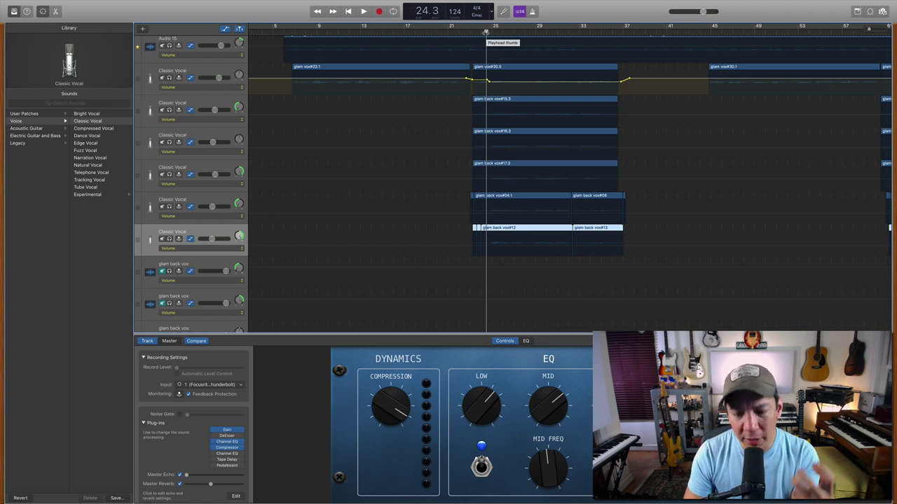
# Play the section from about bar 24 to bar 31 to check the balance of the backing vocals
pyautogui.press('space')
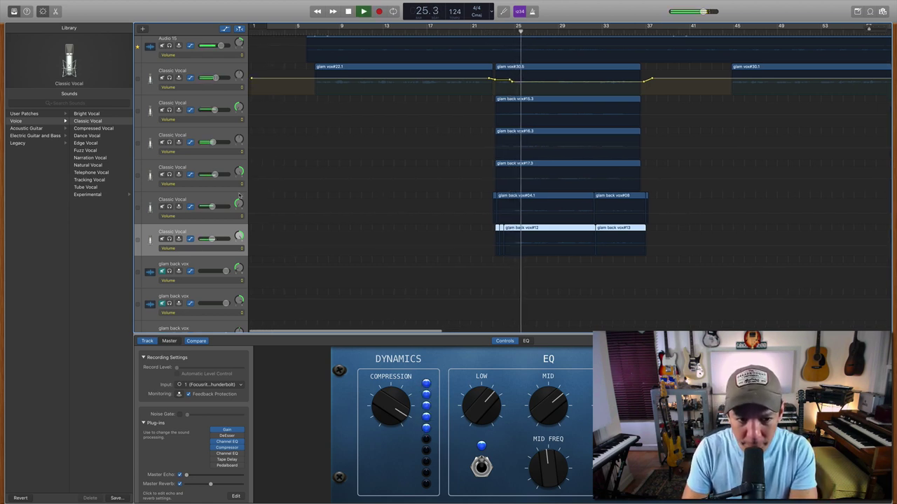
pyautogui.moveTo(211, 239)
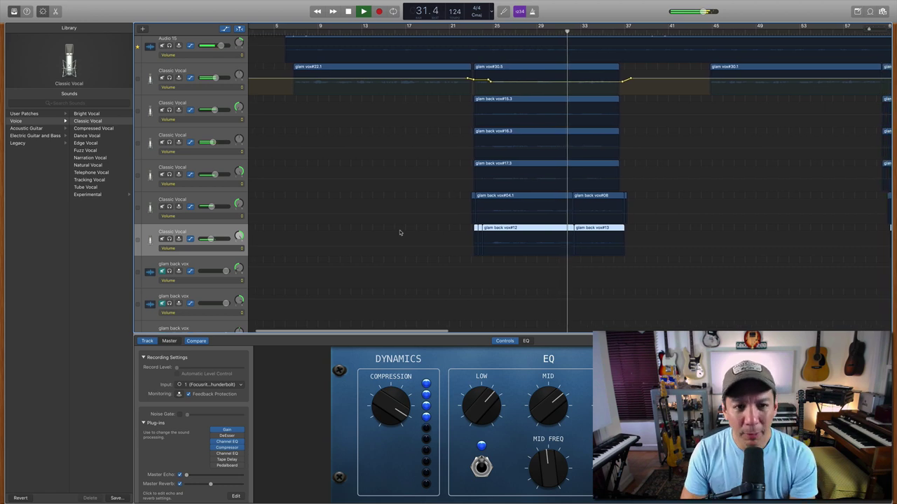
pyautogui.press('space')
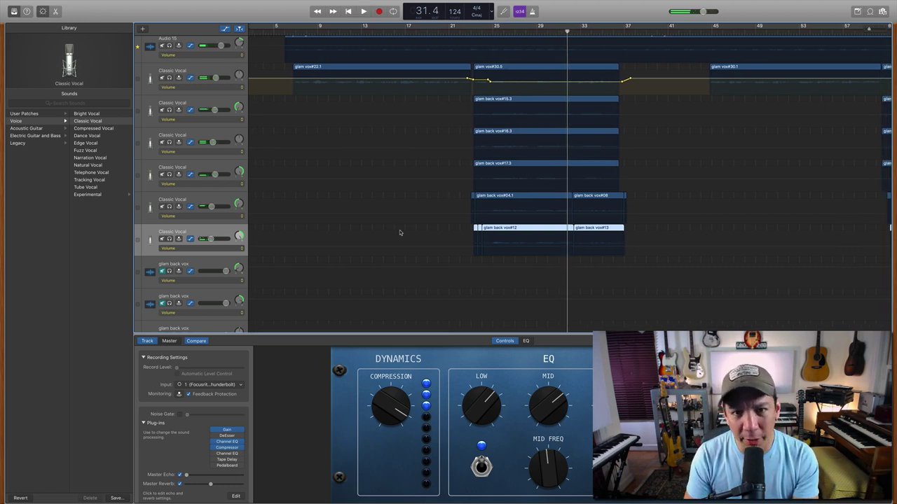
# Play the verse from about bar 7, solo Audio 15 and Audio 7 to compare them, and unsolo both
pyautogui.scroll(5, 400, 233)
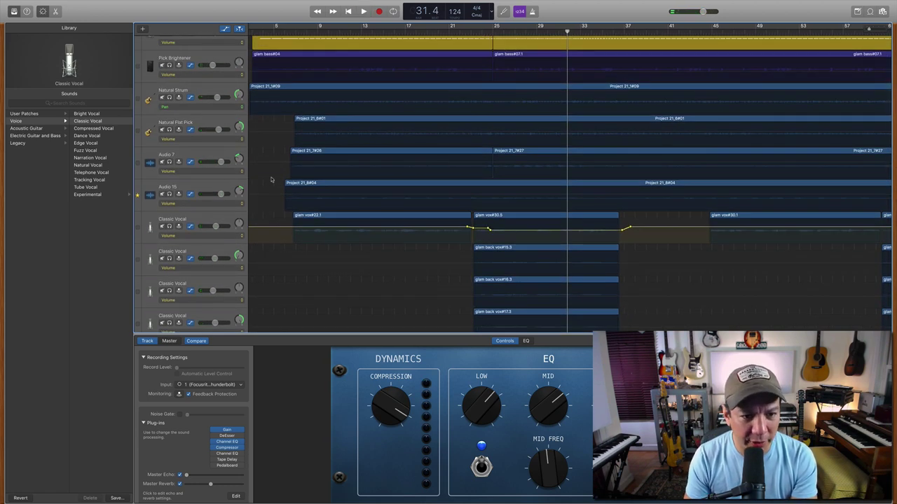
pyautogui.click(297, 33)
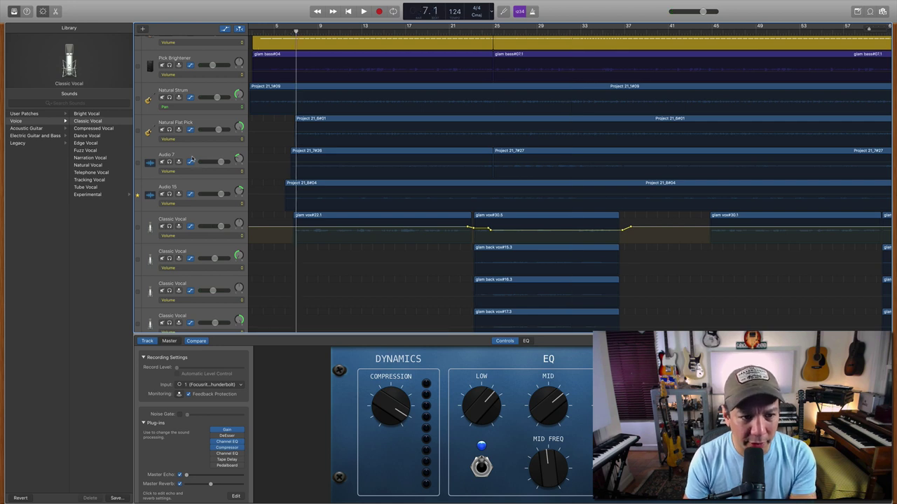
pyautogui.press('space')
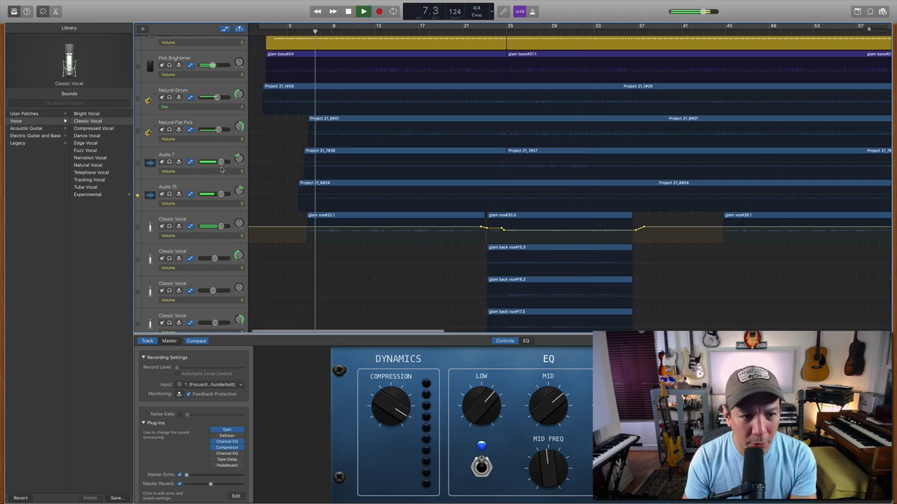
pyautogui.click(169, 194)
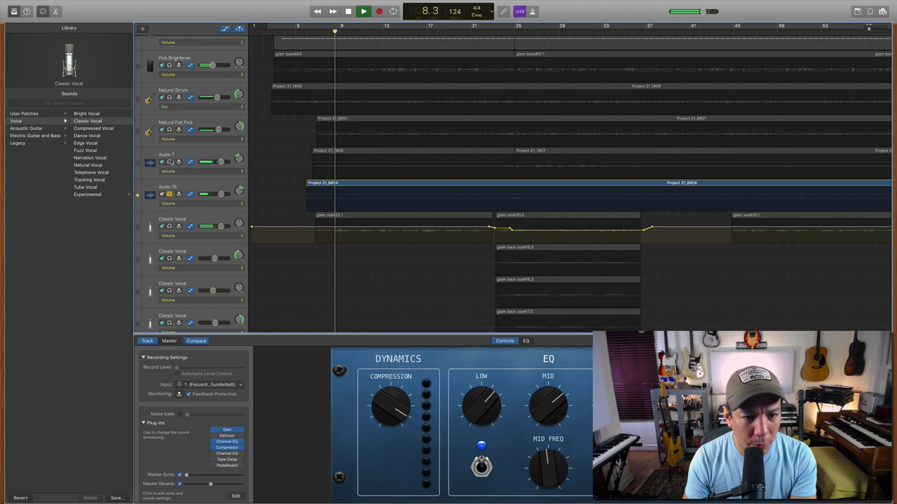
pyautogui.click(170, 162)
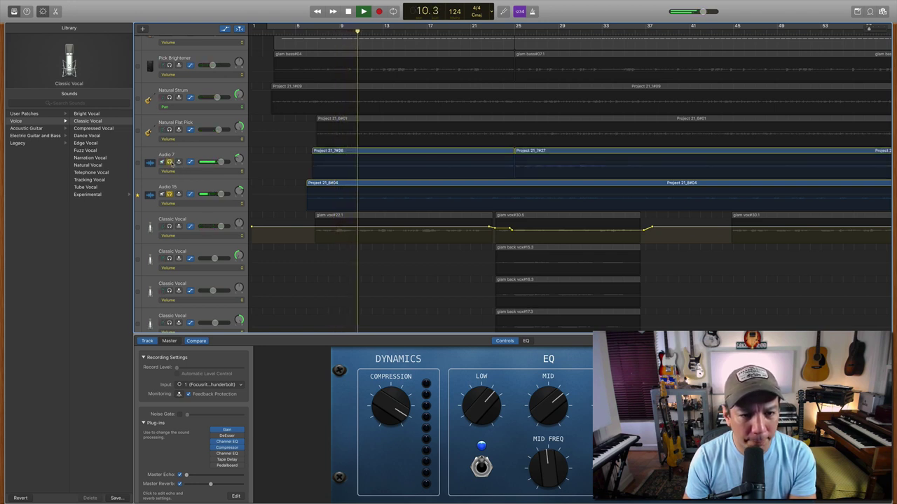
pyautogui.click(169, 162)
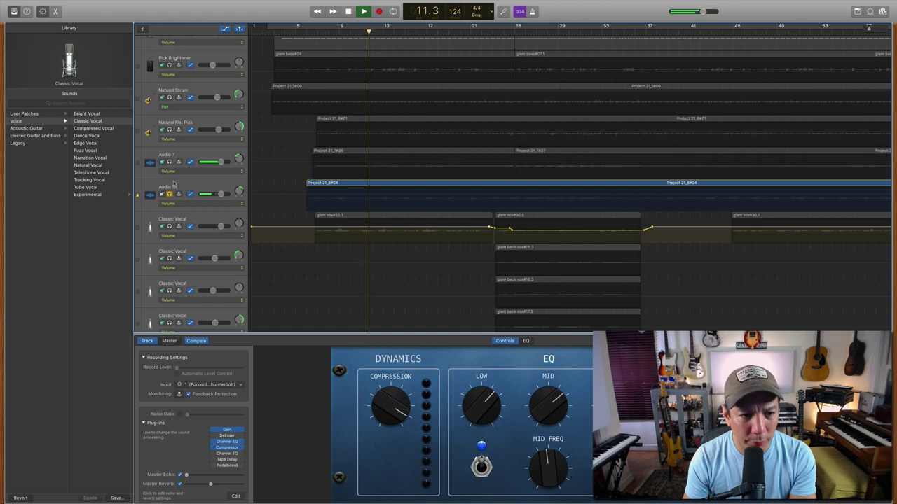
pyautogui.click(169, 194)
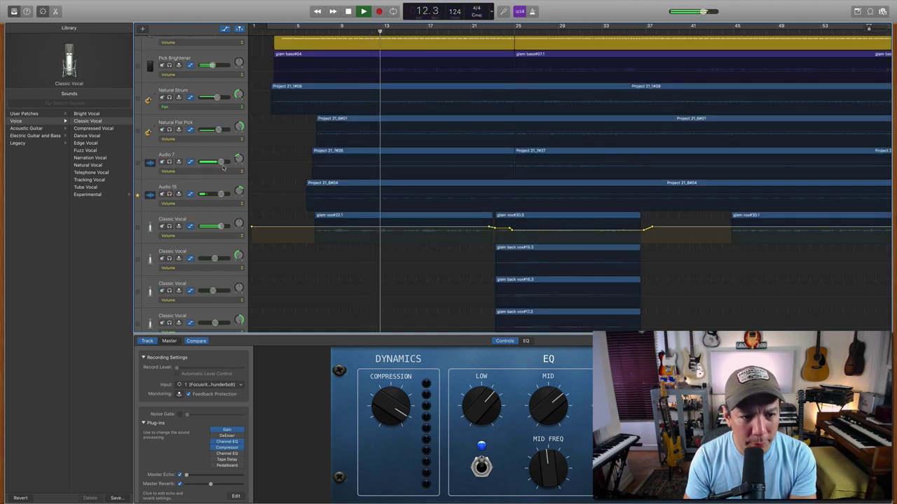
# Slightly lower the volume of Audio 7 during playback
pyautogui.moveTo(220, 162); pyautogui.dragTo(216, 163)
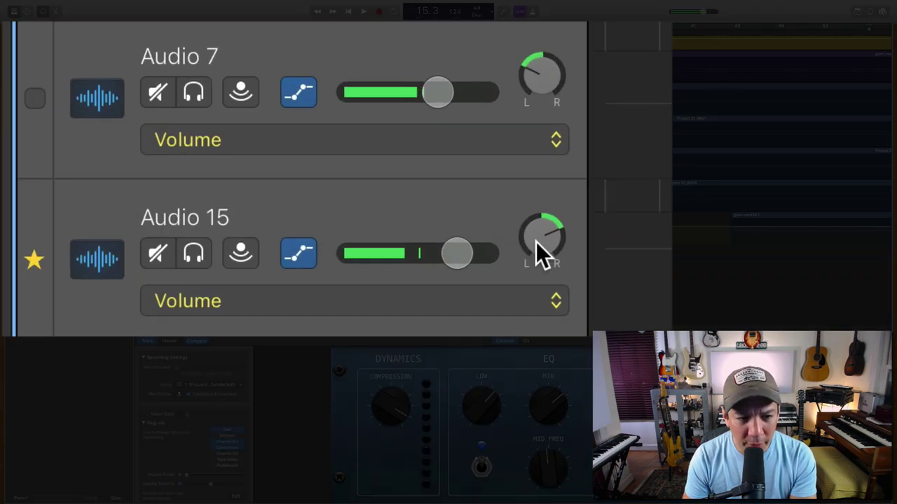
pyautogui.moveTo(238, 159); pyautogui.dragTo(238, 160)
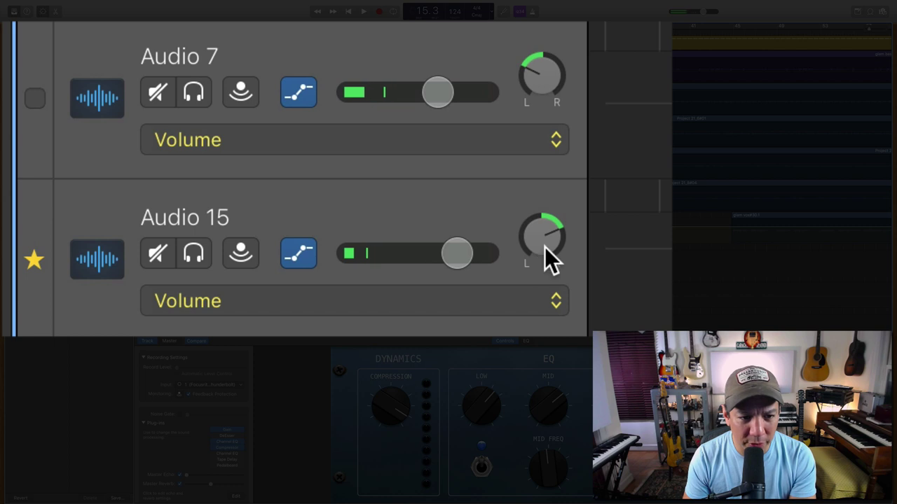
# Try panning Audio 15 hard right, check it in playback, and set its pan back to +28
pyautogui.moveTo(541, 247); pyautogui.dragTo(545, 164)
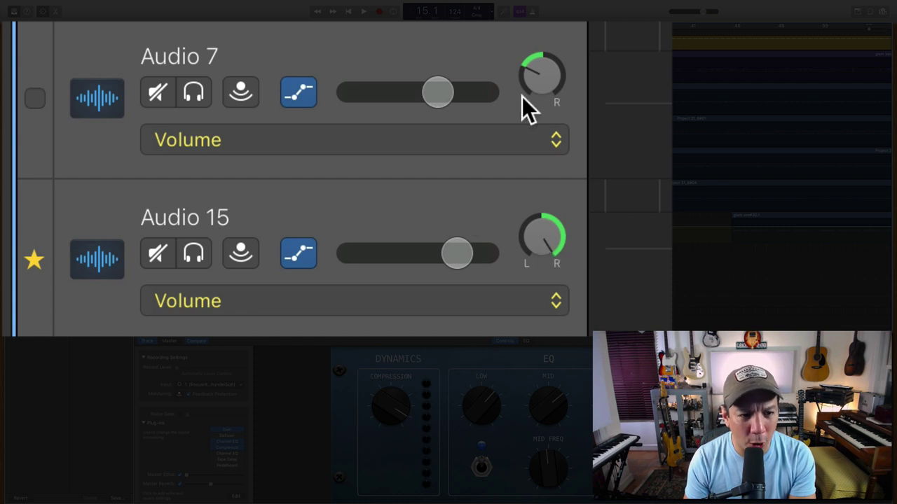
pyautogui.moveTo(538, 79)
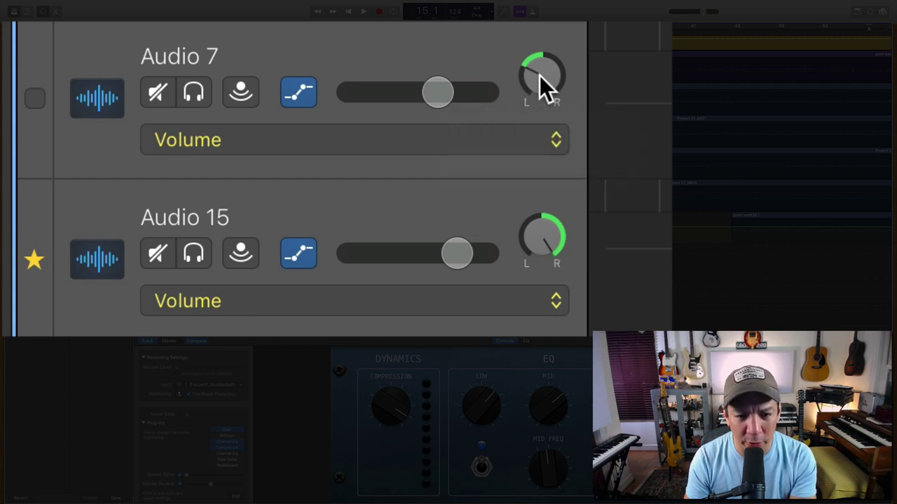
pyautogui.press('space')
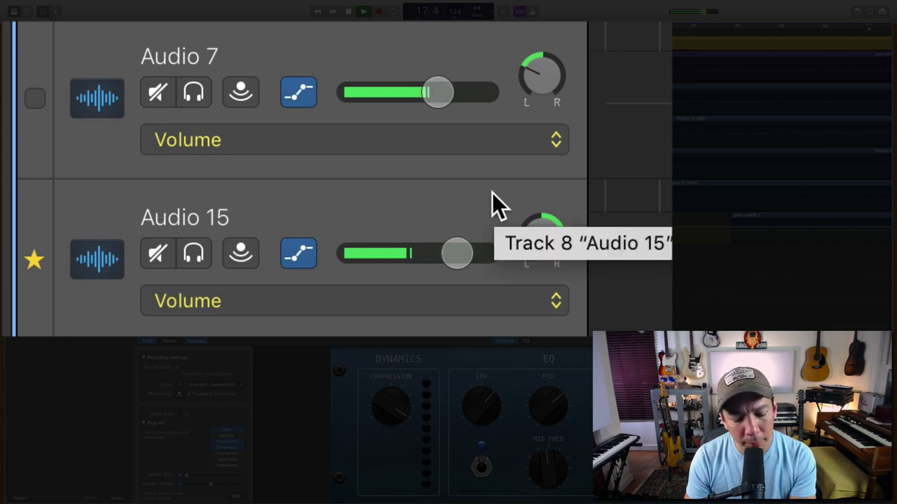
pyautogui.moveTo(553, 223)
pyautogui.mouseDown()
pyautogui.moveTo(553, 210)
pyautogui.moveTo(553, 229)
pyautogui.mouseUp()
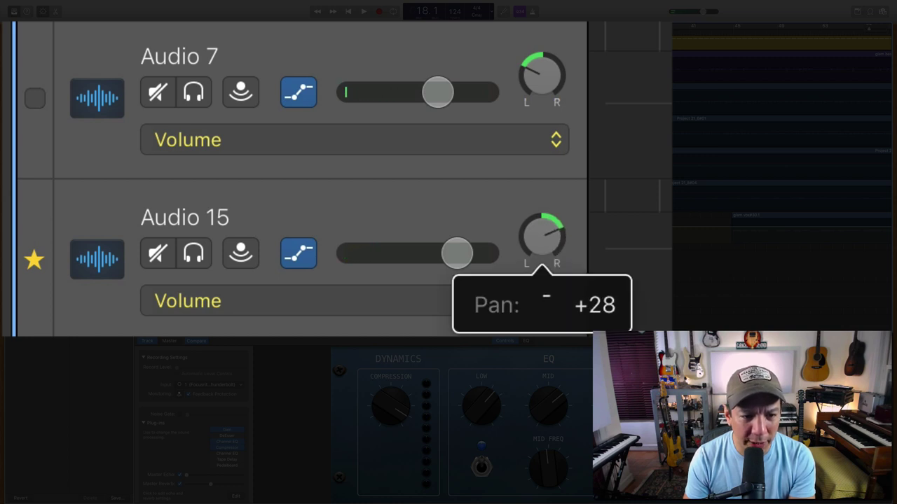
# Pan Audio 7 hard left and lower its volume slightly during playback
pyautogui.moveTo(538, 94); pyautogui.dragTo(537, 121)
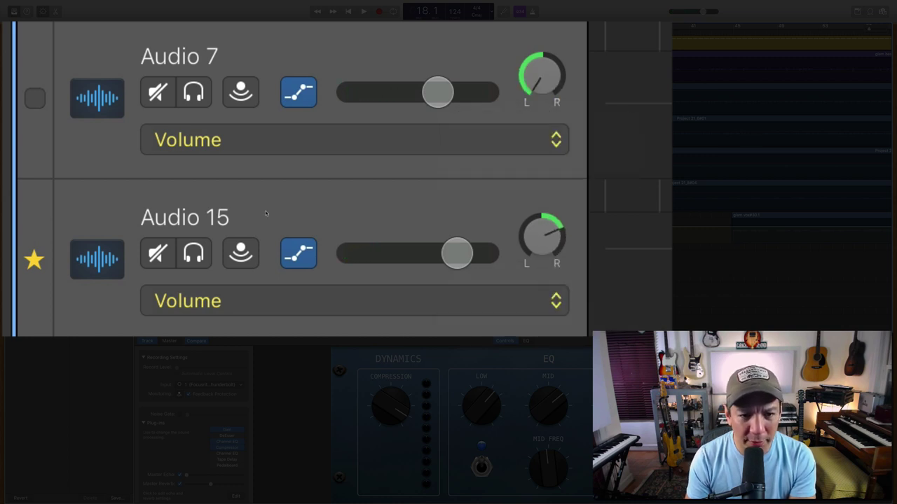
pyautogui.press('space')
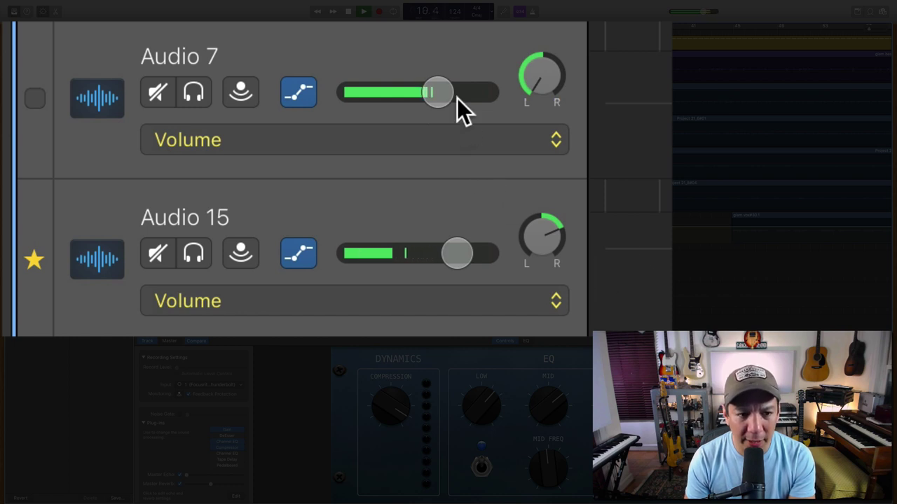
pyautogui.moveTo(442, 95); pyautogui.dragTo(424, 104)
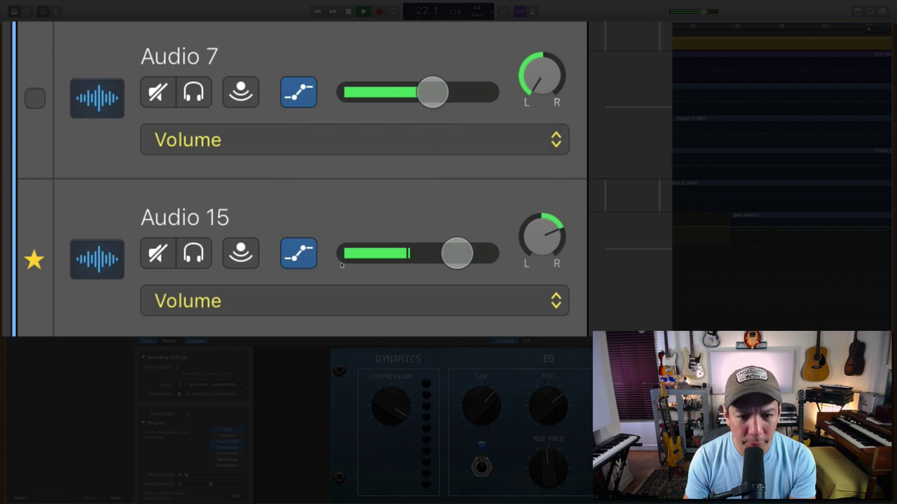
# Raise the Natural Strum volume slightly and bring its hard-left pan closer to the centre during playback
pyautogui.scroll(-5, 341, 264)
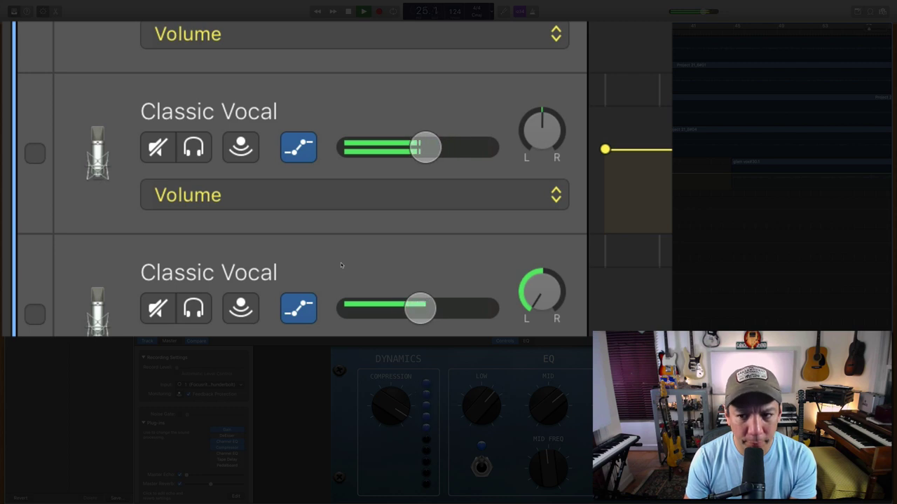
pyautogui.scroll(-5, 340, 262)
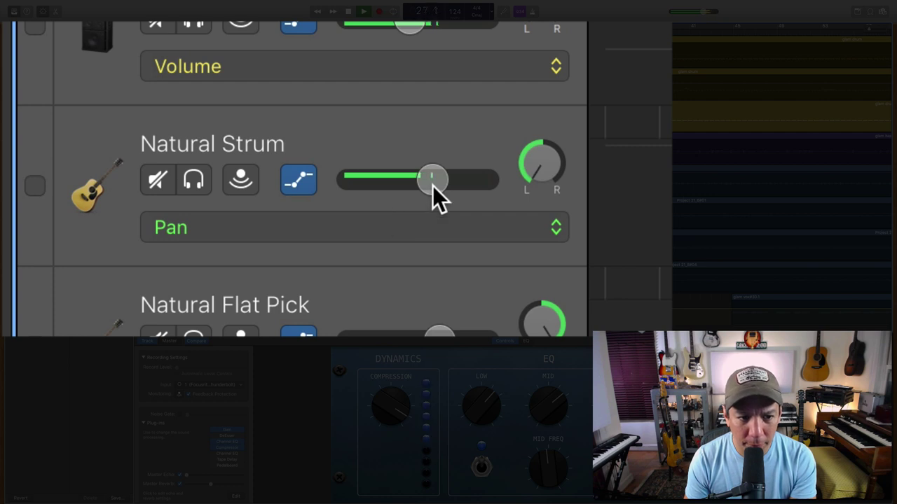
pyautogui.moveTo(432, 185); pyautogui.dragTo(445, 180)
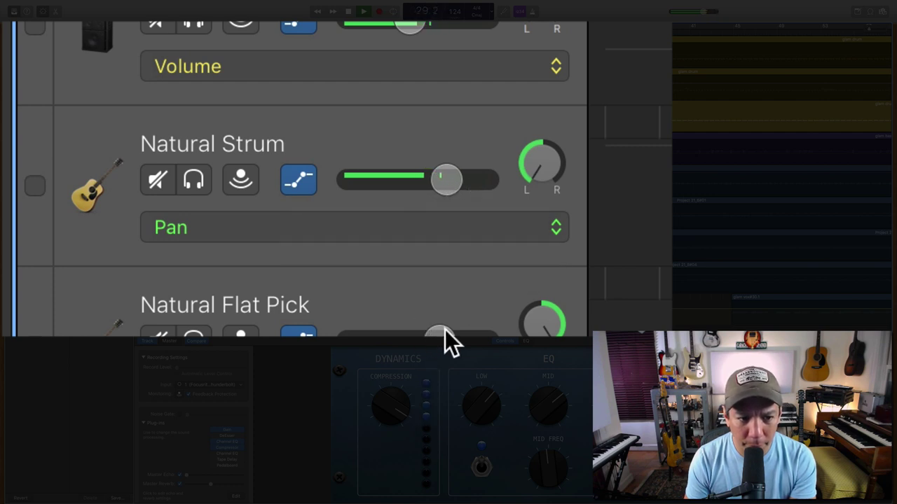
pyautogui.moveTo(541, 187); pyautogui.dragTo(540, 180)
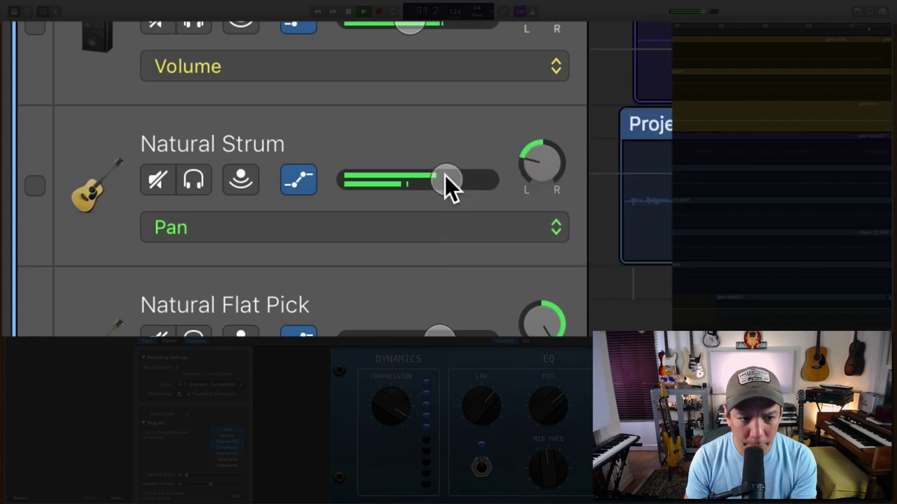
pyautogui.moveTo(447, 180)
pyautogui.mouseDown()
pyautogui.moveTo(488, 180)
pyautogui.moveTo(443, 180)
pyautogui.mouseUp()
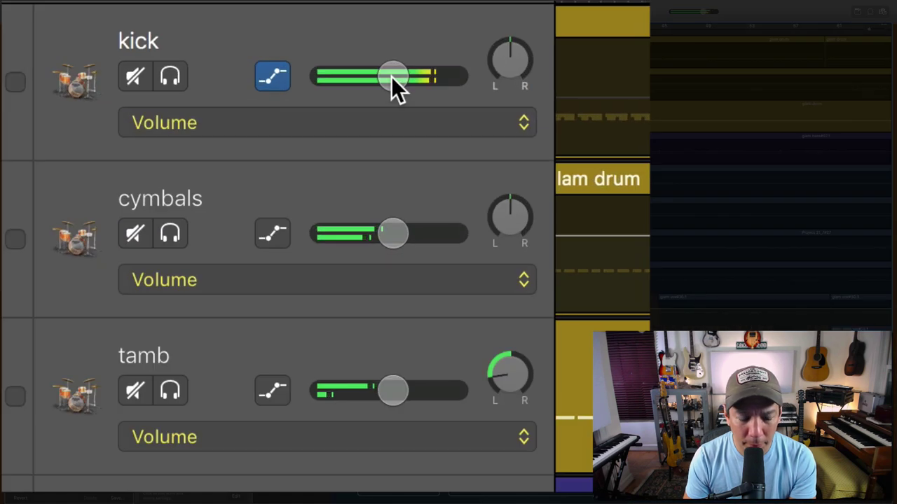
# Raise the kick track's volume slightly during playback
pyautogui.moveTo(391, 76); pyautogui.dragTo(403, 76)
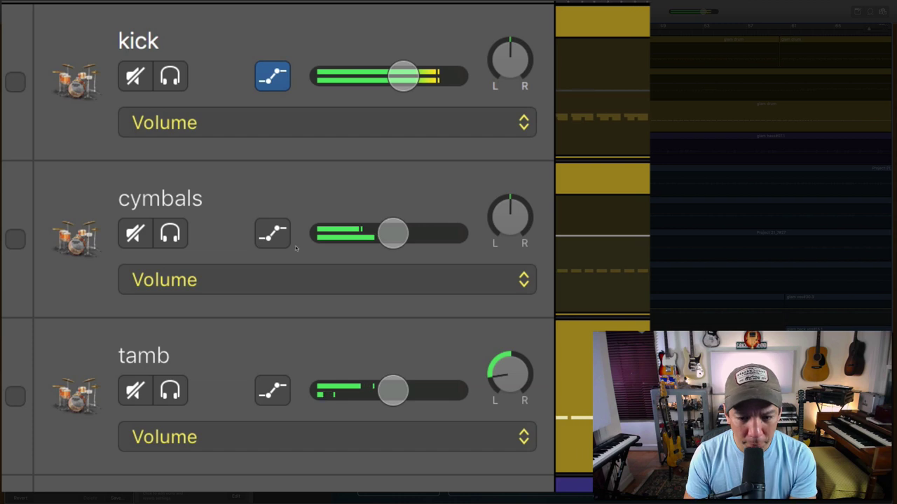
pyautogui.scroll(-10, 296, 247)
pyautogui.scroll(-5, 327, 246)
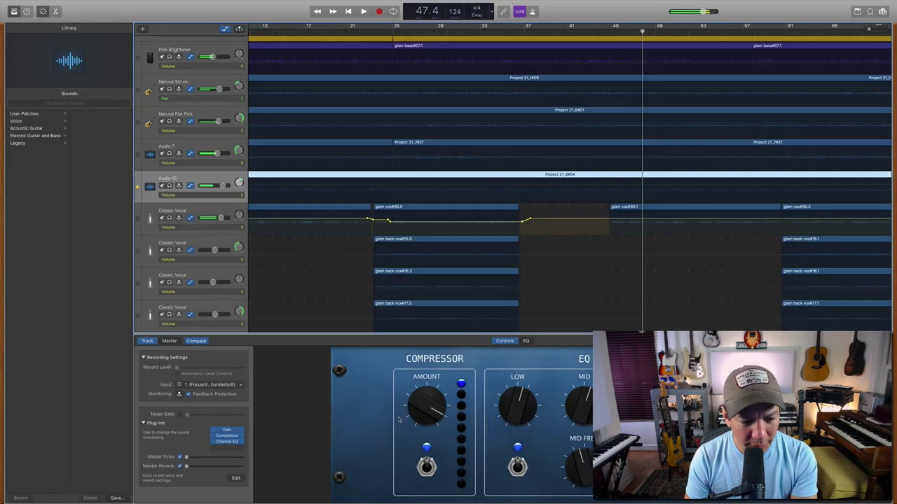
# Set the Gain plug-in on Audio 15 to +4.7 dB, then solo and unsolo the track during playback to check it
pyautogui.click(228, 431)
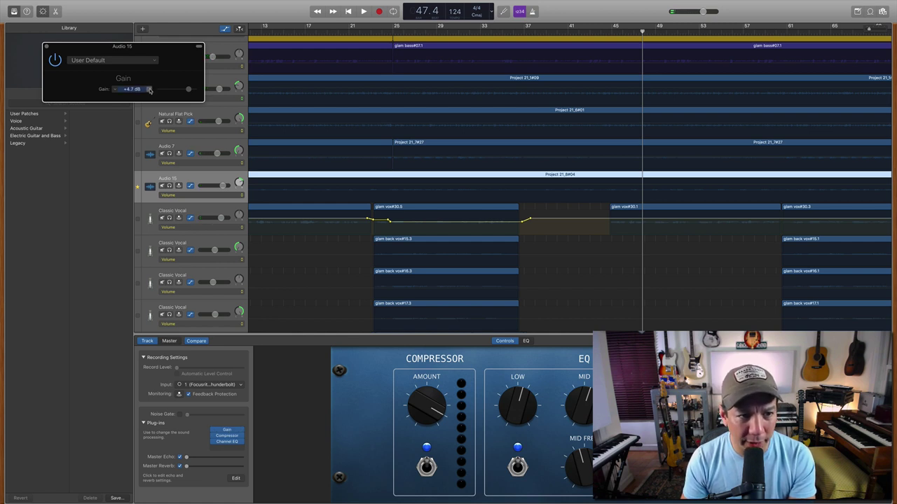
pyautogui.click(46, 47)
pyautogui.press('s')
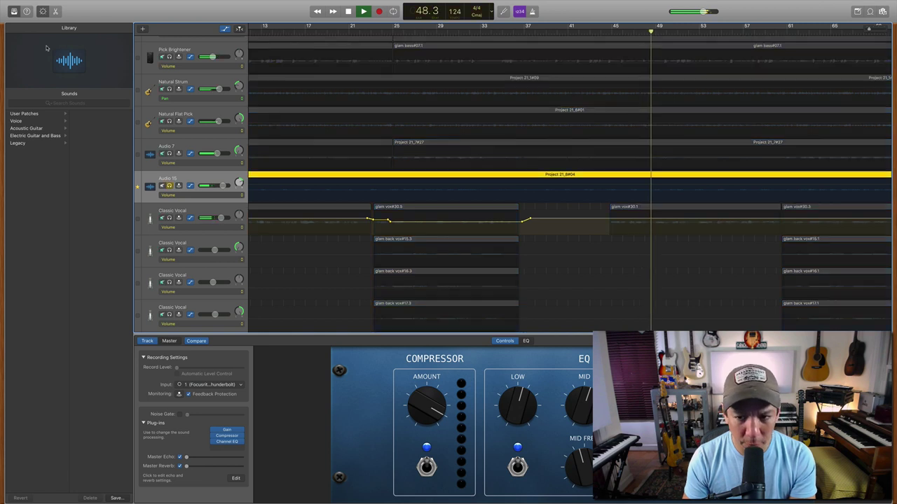
pyautogui.press('s')
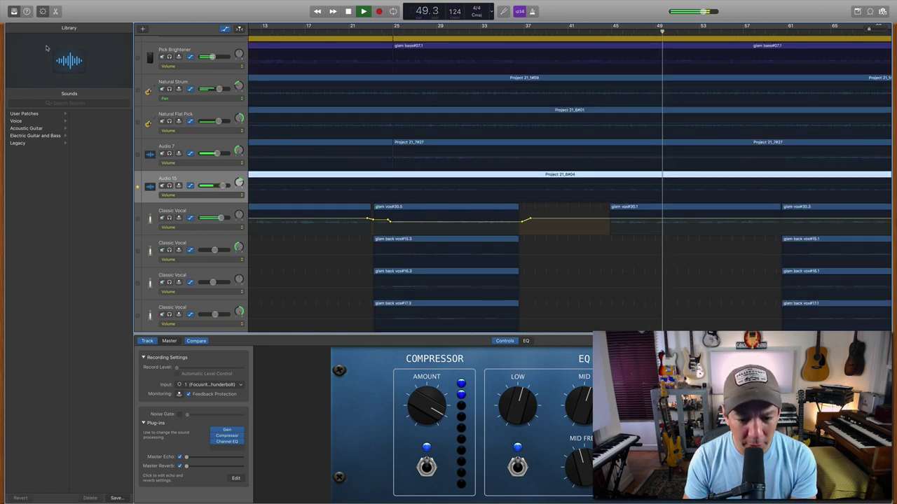
# Boost Audio 15's upper mids around 2 kHz and 5 kHz in its Channel EQ, and lower the track's volume slightly
pyautogui.click(228, 440)
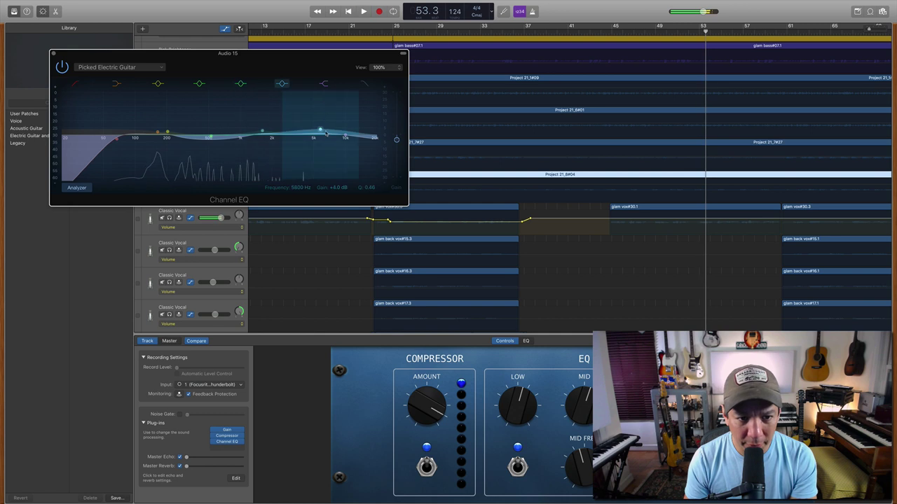
pyautogui.moveTo(262, 133); pyautogui.dragTo(267, 130)
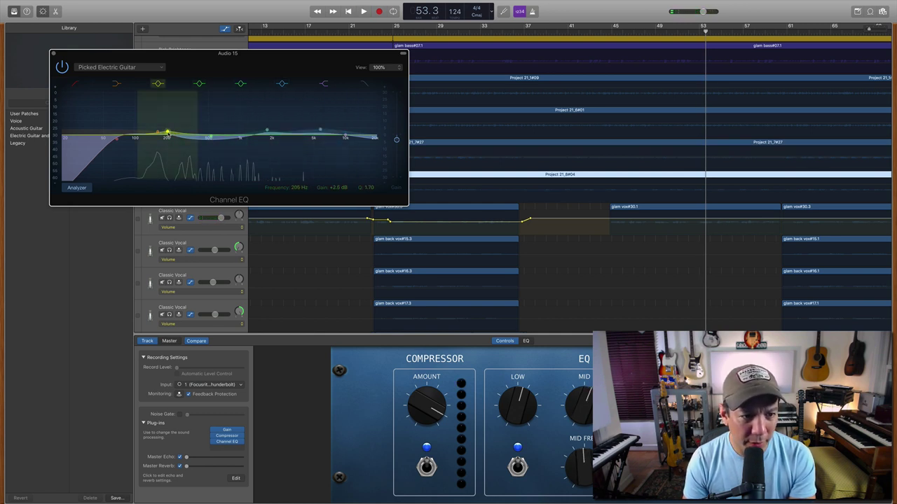
pyautogui.moveTo(320, 130)
pyautogui.mouseDown()
pyautogui.moveTo(310, 127)
pyautogui.moveTo(332, 131)
pyautogui.moveTo(319, 128)
pyautogui.mouseUp()
pyautogui.press('space')
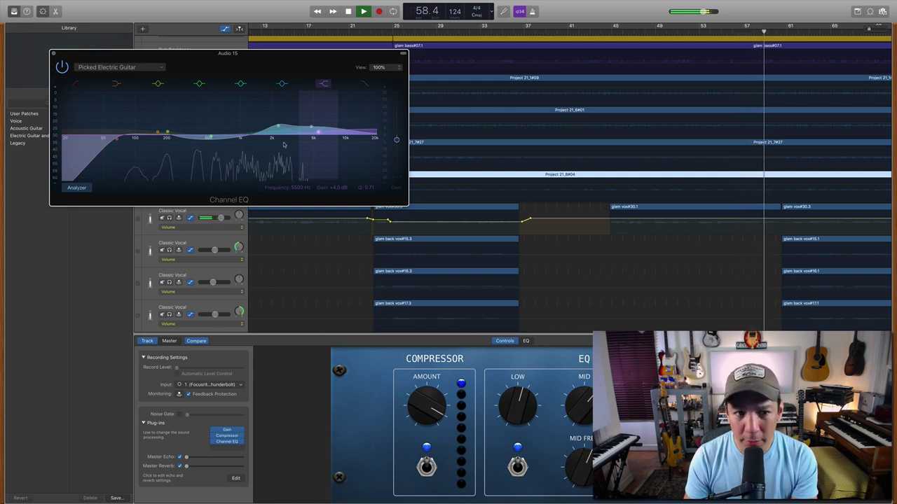
pyautogui.press('space')
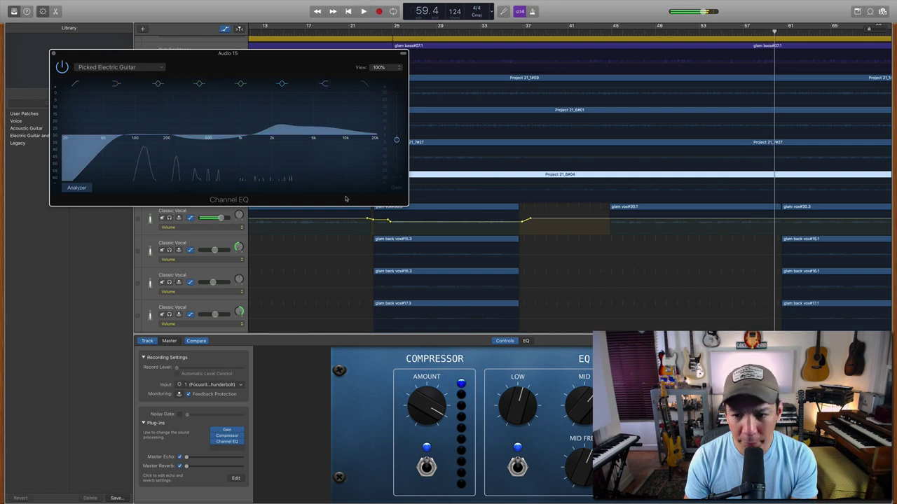
pyautogui.click(53, 54)
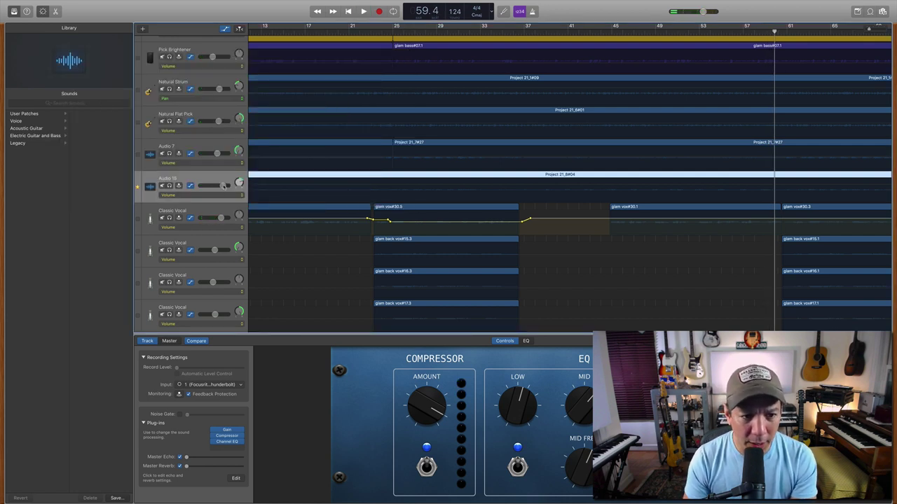
pyautogui.moveTo(223, 186); pyautogui.dragTo(220, 186)
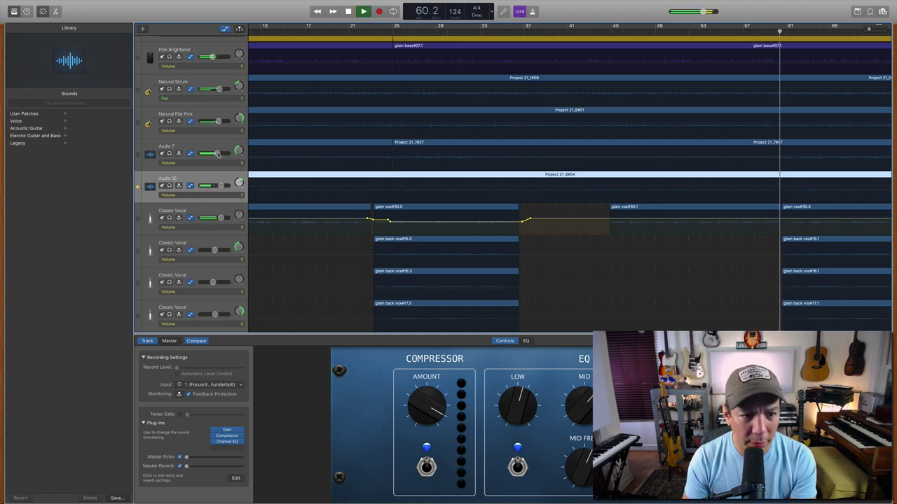
# Raise Audio 15's volume slightly to -3.0 dB, and solo and unsolo Audio 7 to check it in the mix
pyautogui.moveTo(222, 186); pyautogui.dragTo(221, 184)
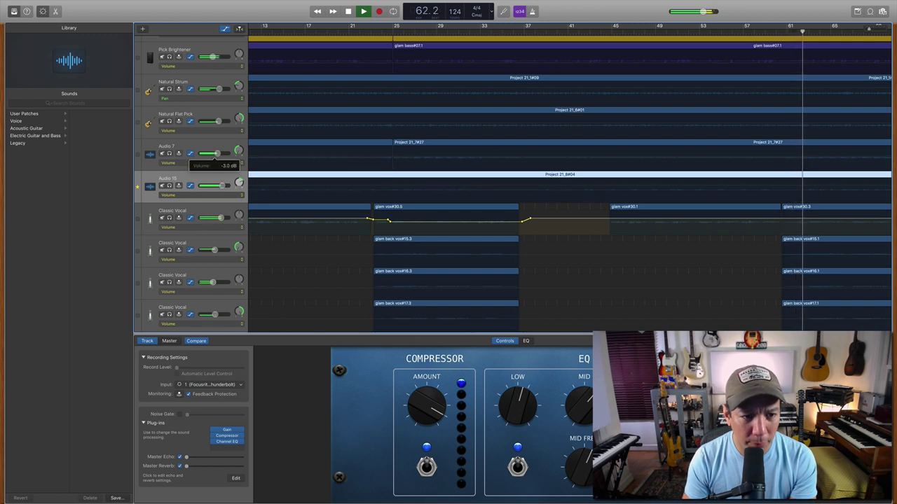
pyautogui.click(215, 148)
pyautogui.press('s')
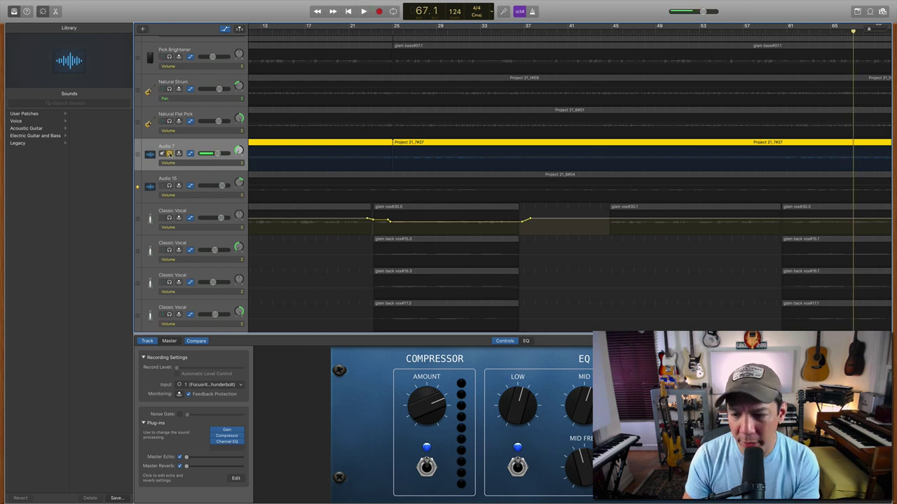
pyautogui.click(169, 154)
pyautogui.press('space')
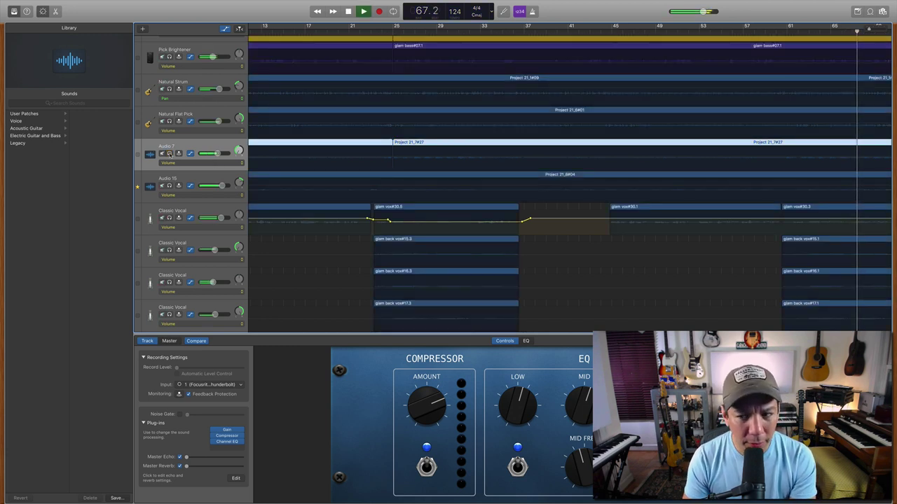
# Stop playback and unmute the two glam vox tracks near the end of the track list
pyautogui.scroll(-5, 373, 219)
pyautogui.press('space')
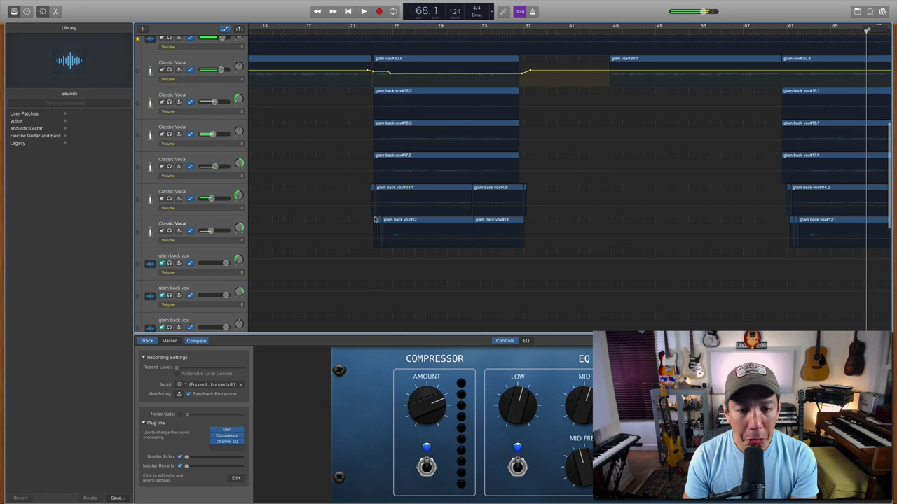
pyautogui.scroll(-5, 375, 219)
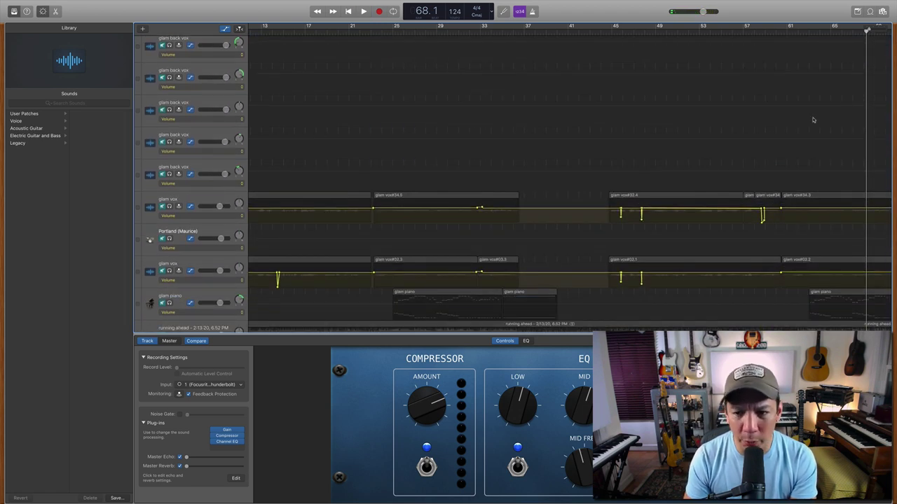
pyautogui.click(174, 201)
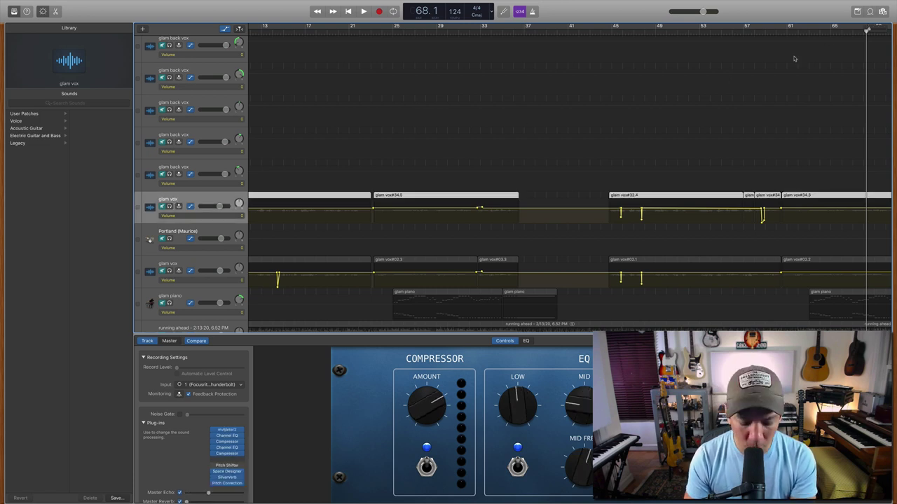
pyautogui.click(162, 210)
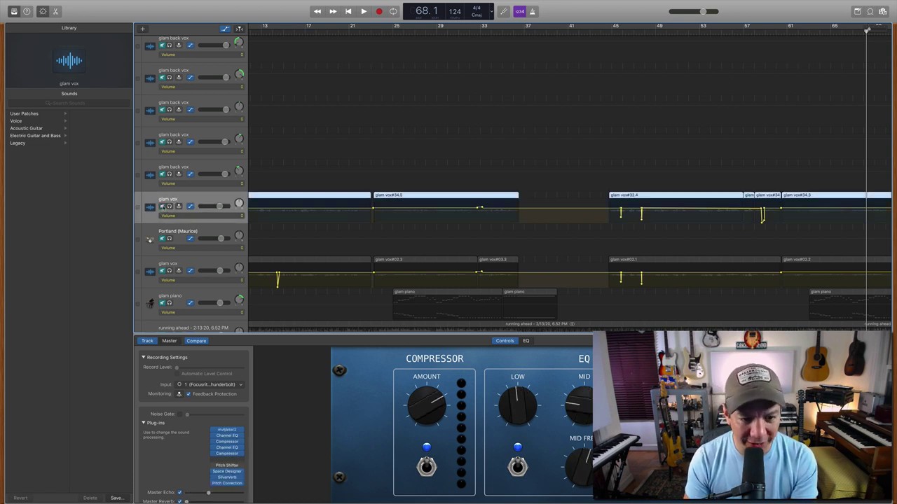
pyautogui.scroll(-3, 189, 262)
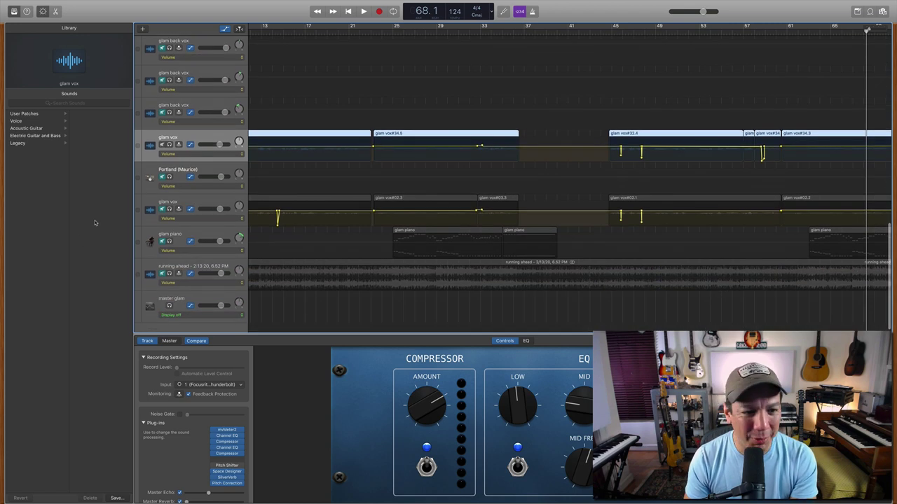
pyautogui.click(162, 210)
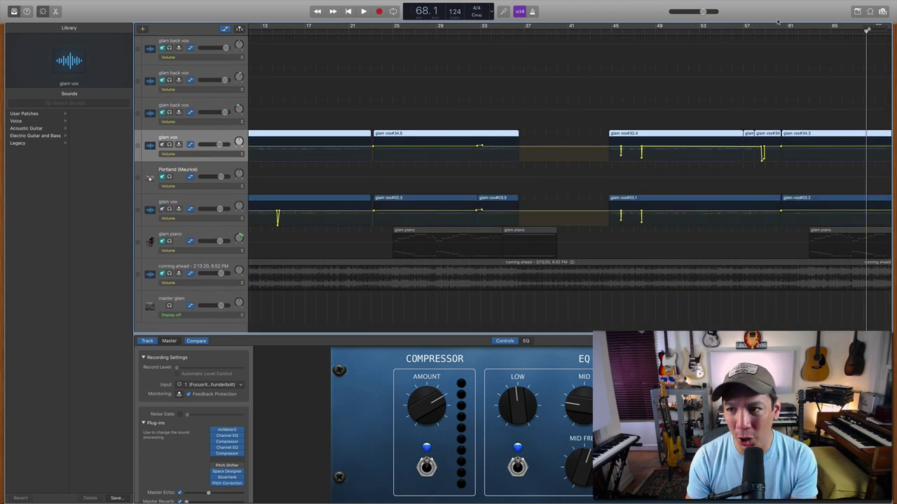
# Hide the automation lanes and delete the five empty, muted glam back vox tracks
pyautogui.press('super+Left')
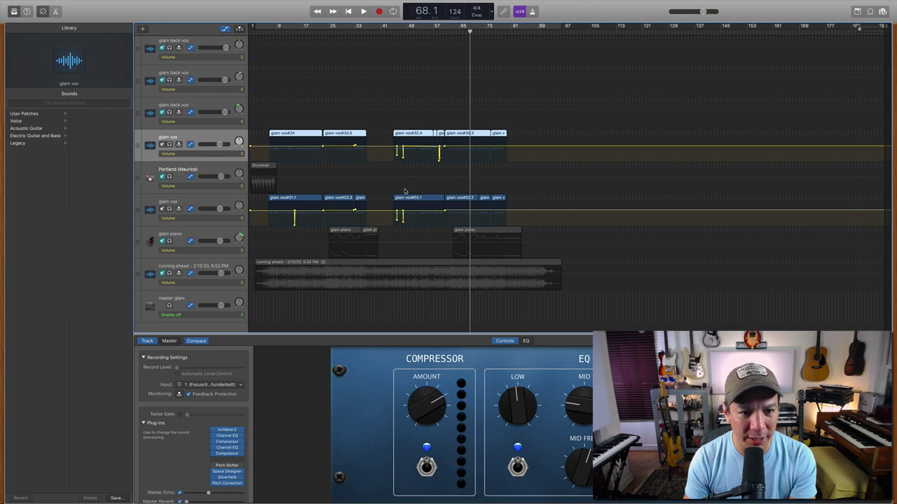
pyautogui.scroll(6, 406, 192)
pyautogui.scroll(-2, 404, 191)
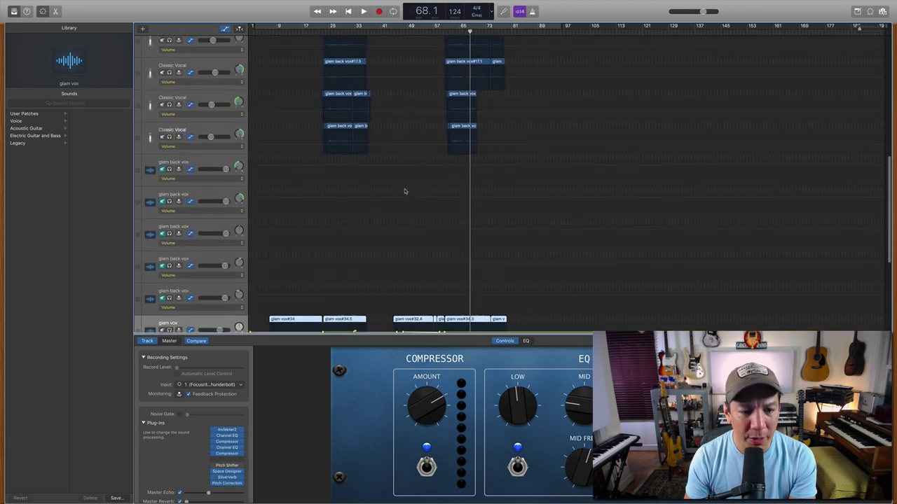
pyautogui.press('super+Up')
pyautogui.click(210, 223)
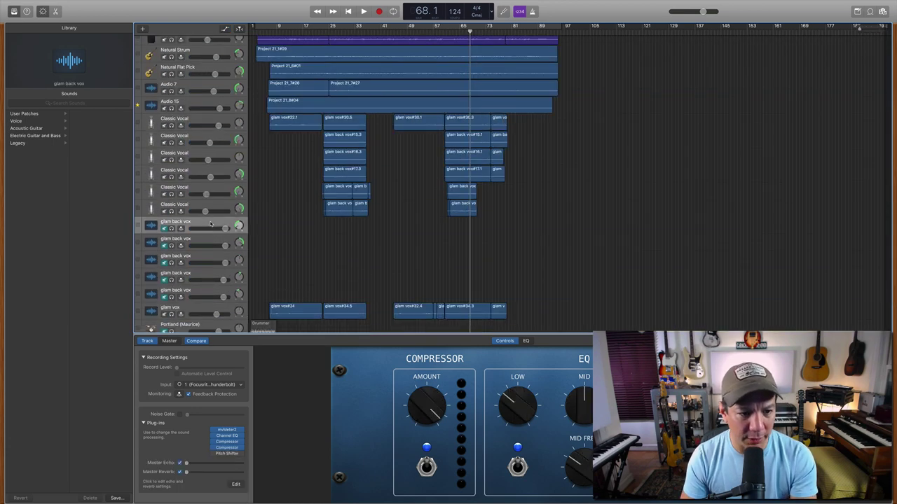
pyautogui.press('super+BackSpace')
pyautogui.press('super+BackSpace')
pyautogui.press('super+BackSpace')
pyautogui.press('super+BackSpace')
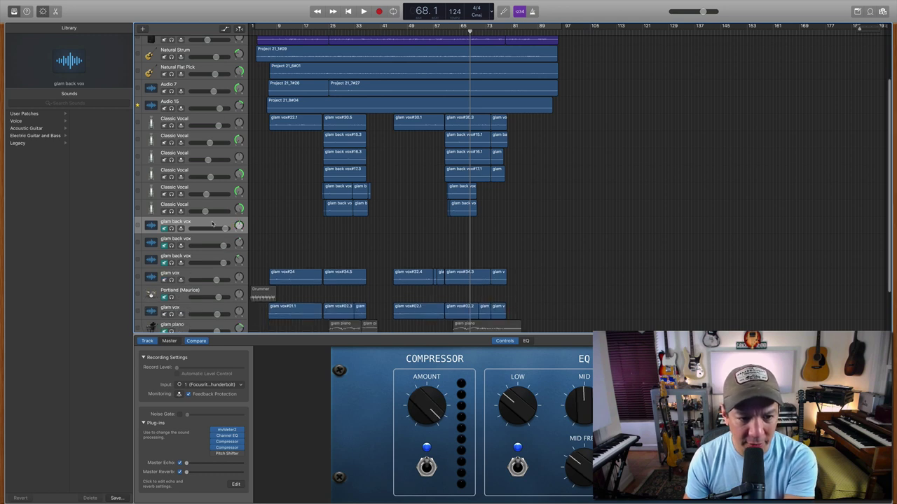
pyautogui.press('super+BackSpace')
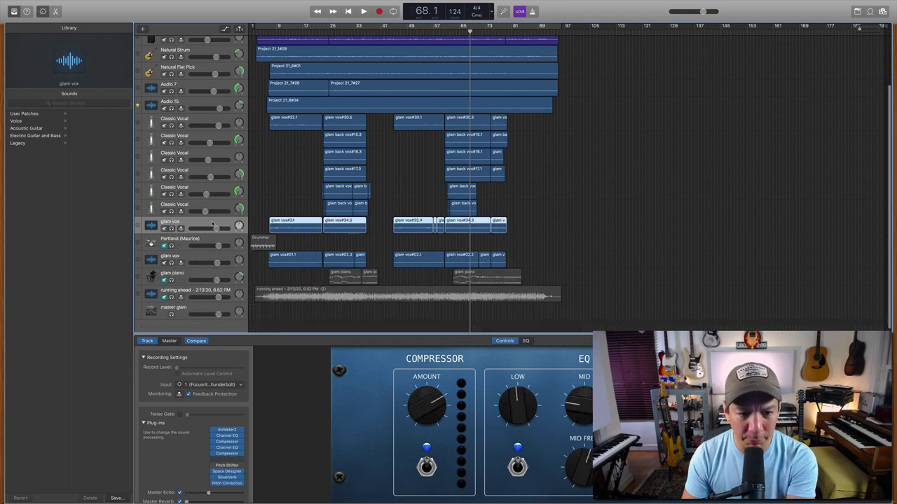
# Duplicate the lead Classic Vocal track twice with its settings
pyautogui.click(201, 121)
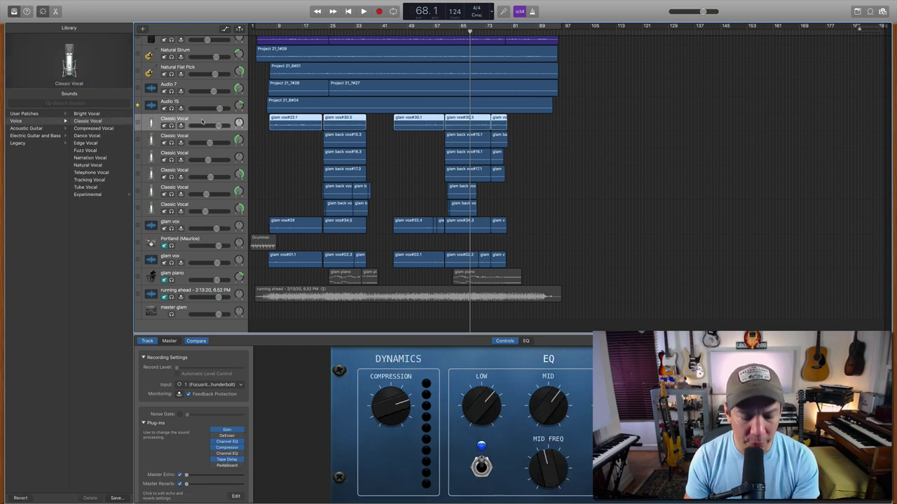
pyautogui.press('super+d')
pyautogui.press('super+d')
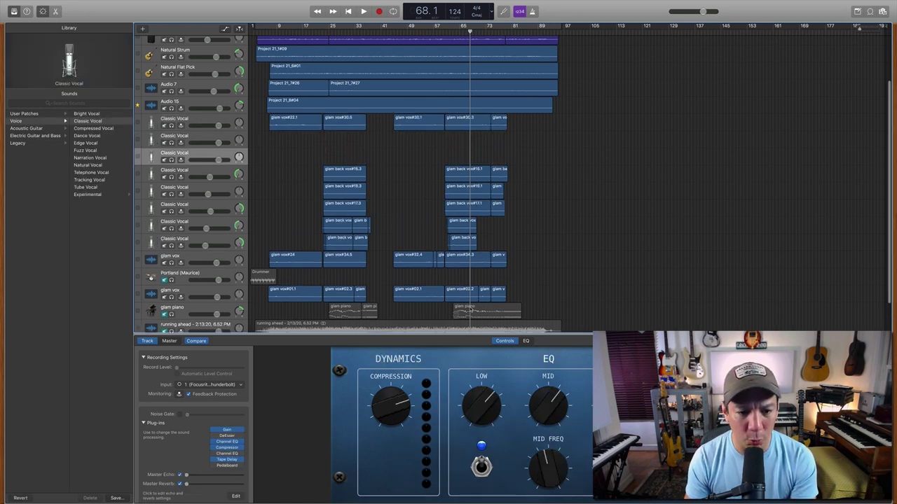
# Delete the muted Portland (Maurice) drummer track
pyautogui.click(213, 280)
pyautogui.scroll(3, 213, 279)
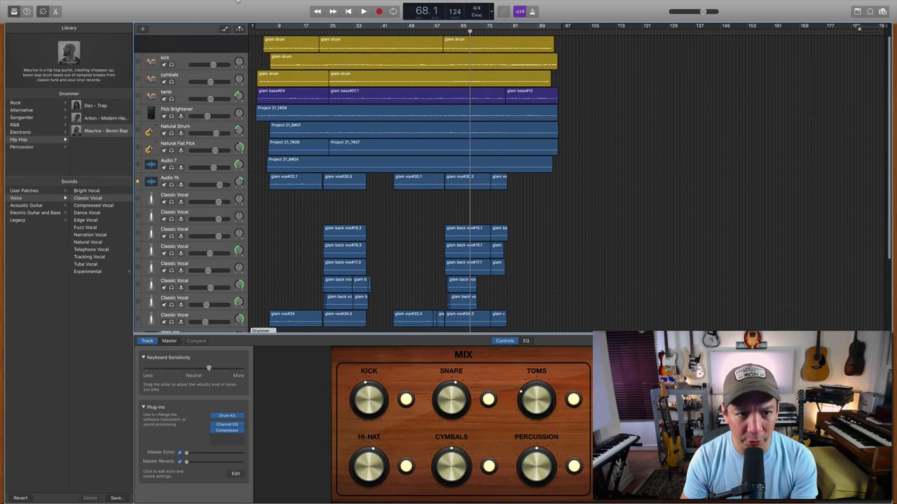
# Move all regions from the two glam vox tracks onto the two empty duplicate Classic Vocal tracks, keeping their timing
pyautogui.scroll(-5, 277, 111)
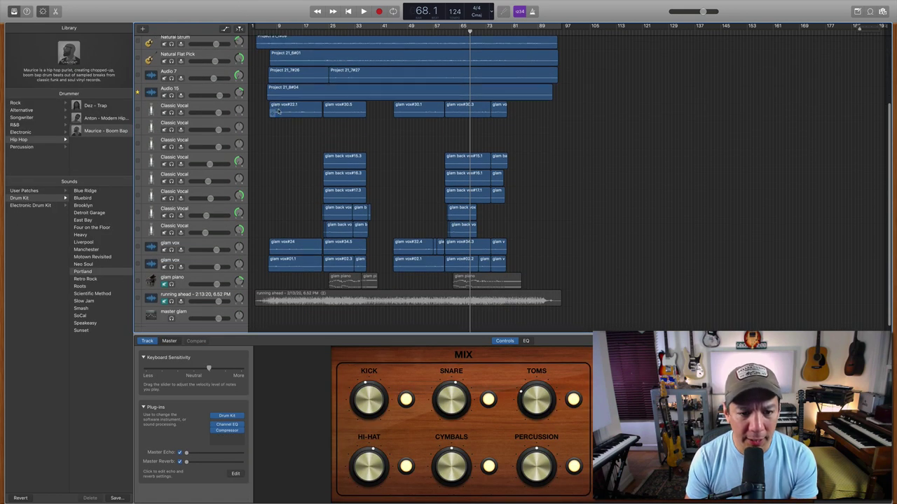
pyautogui.scroll(1, 278, 110)
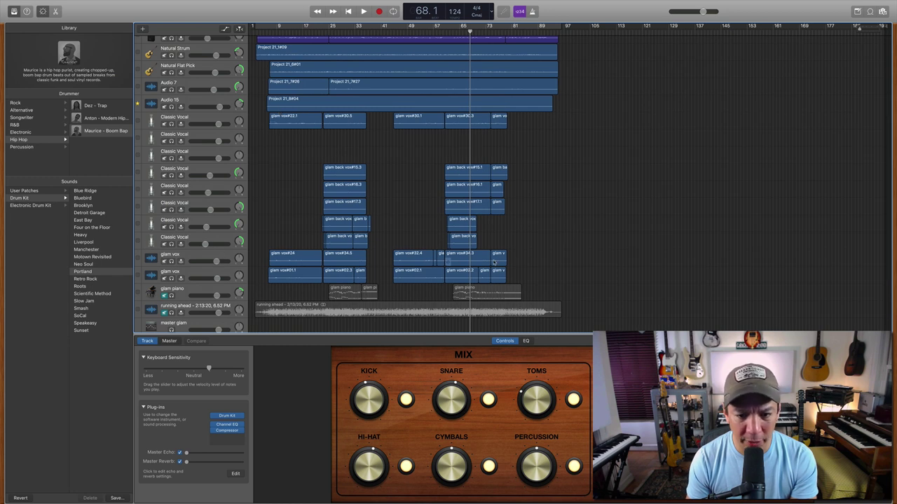
pyautogui.moveTo(537, 260); pyautogui.dragTo(292, 145)
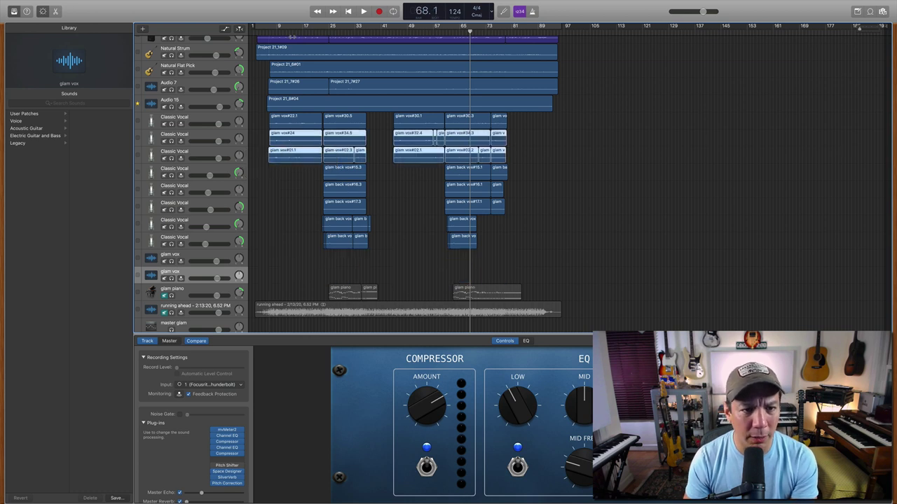
# Play the song and solo the three lead Classic Vocal tracks to hear them together
pyautogui.hotkey('shift', 'space')
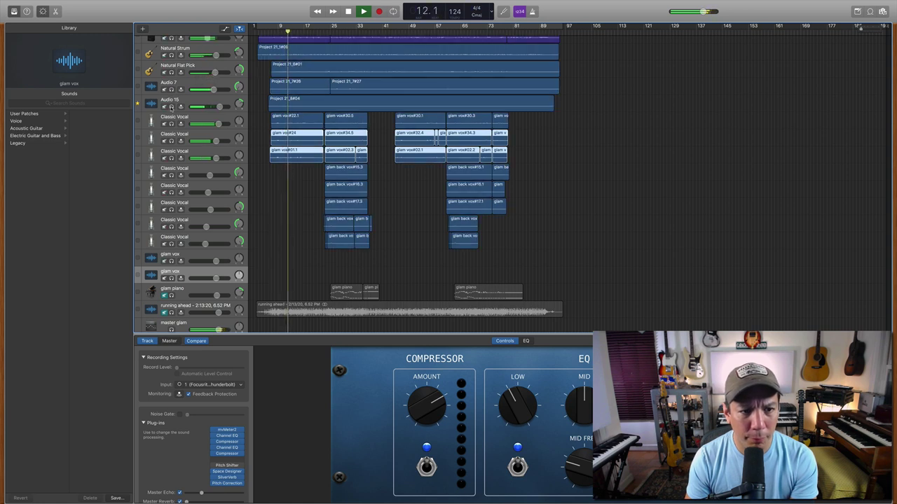
pyautogui.click(170, 107)
pyautogui.click(170, 106)
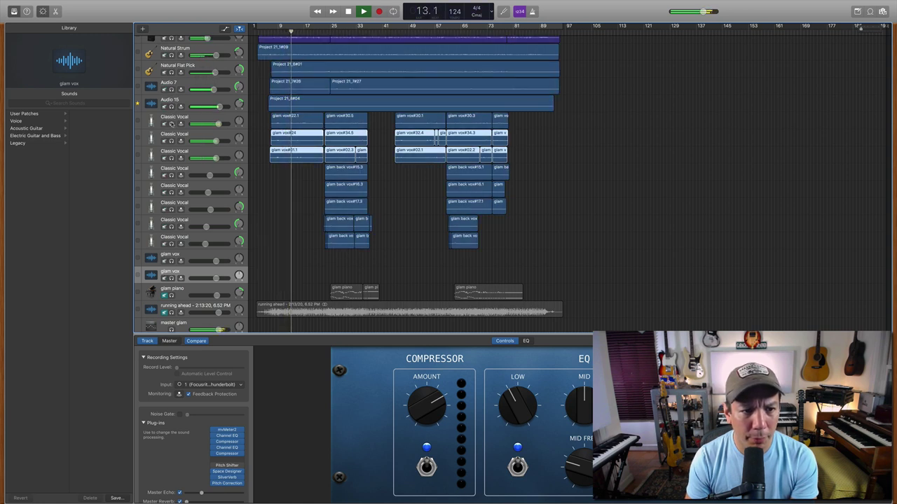
pyautogui.click(171, 123)
pyautogui.click(171, 141)
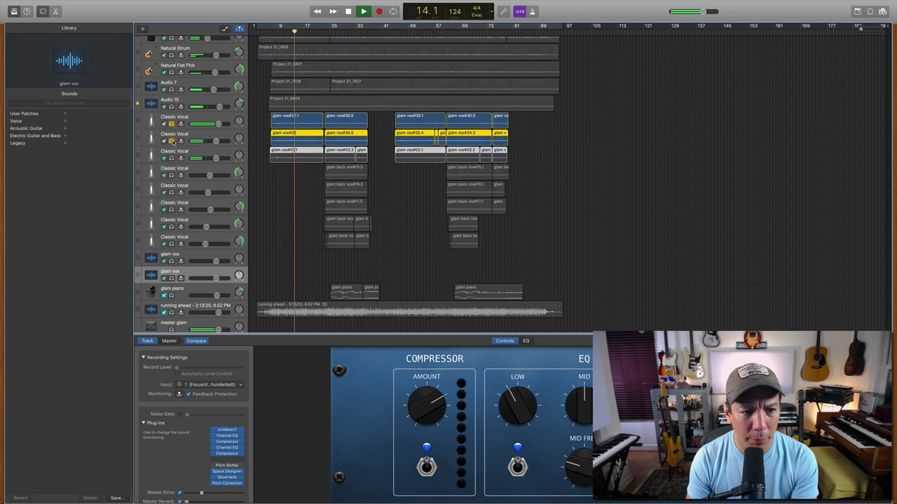
pyautogui.click(171, 157)
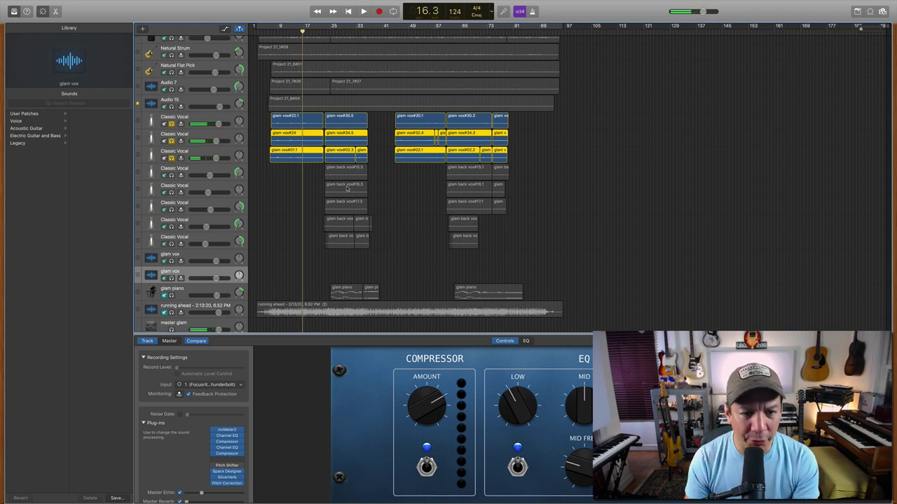
# Compare the waveforms of the three lead Classic Vocal tracks in the audio editor for differences between the takes
pyautogui.click(192, 120)
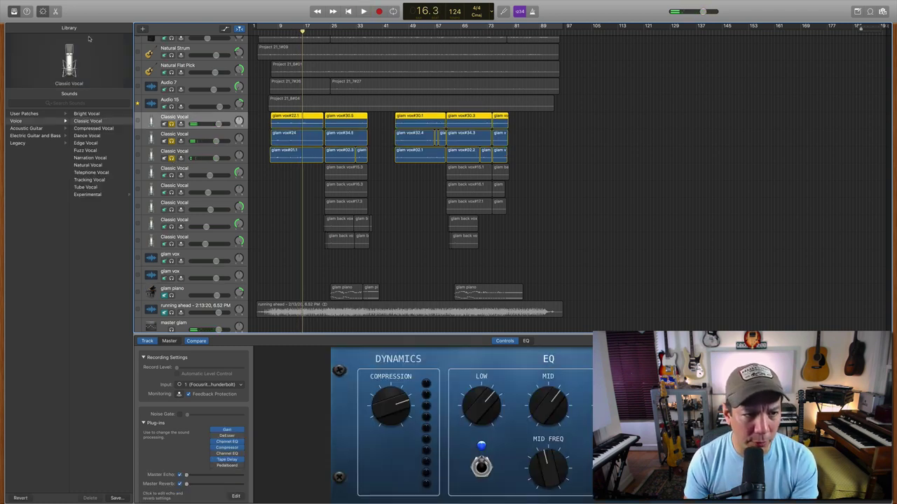
pyautogui.click(56, 11)
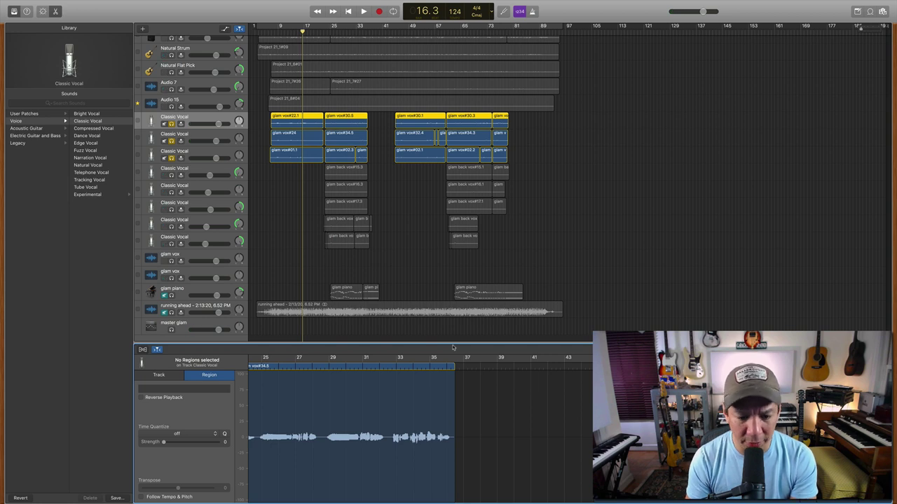
pyautogui.press('Down')
pyautogui.press('Down')
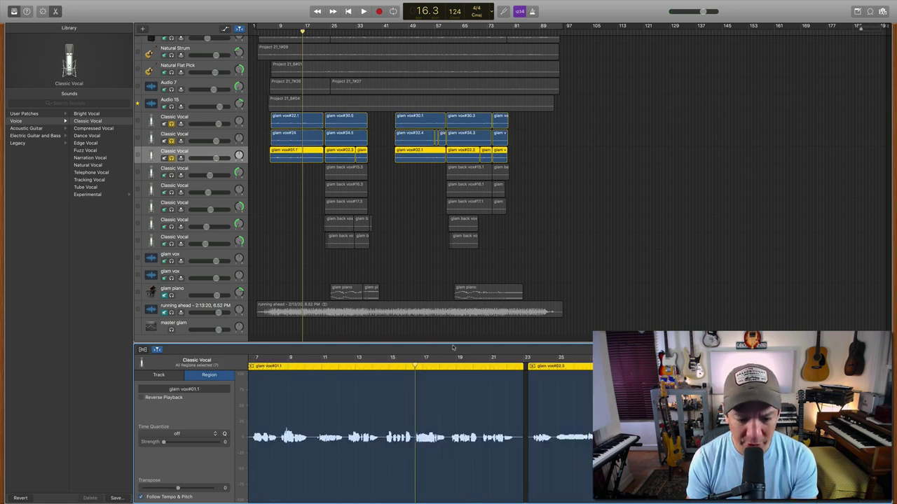
pyautogui.press('Up')
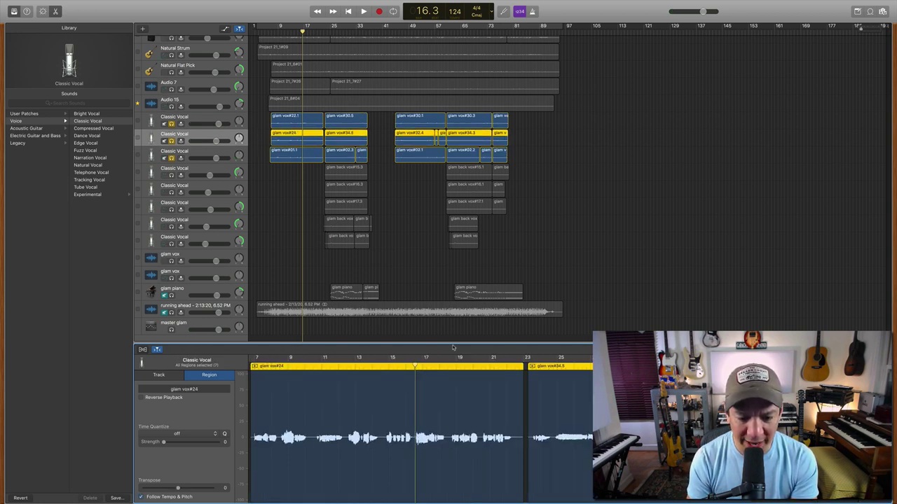
pyautogui.press('Up')
pyautogui.press('Down')
pyautogui.press('Down')
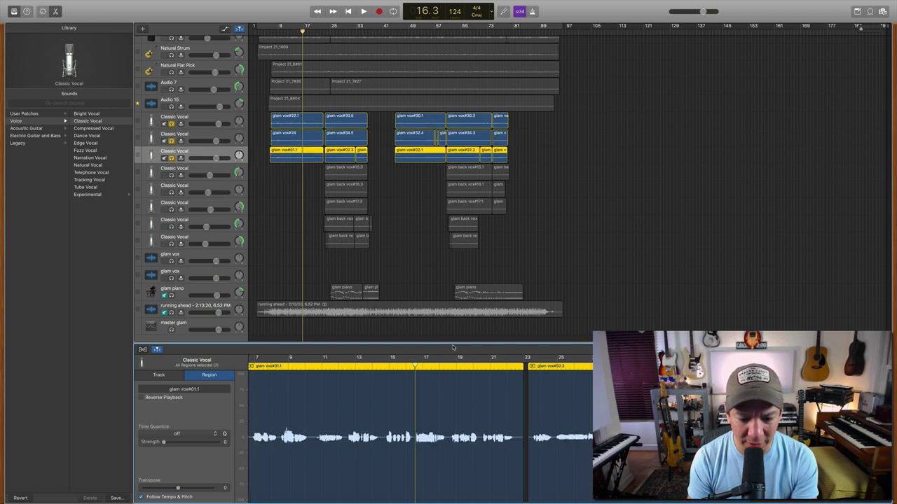
pyautogui.press('Up')
pyautogui.press('Up')
pyautogui.press('Down')
pyautogui.press('Down')
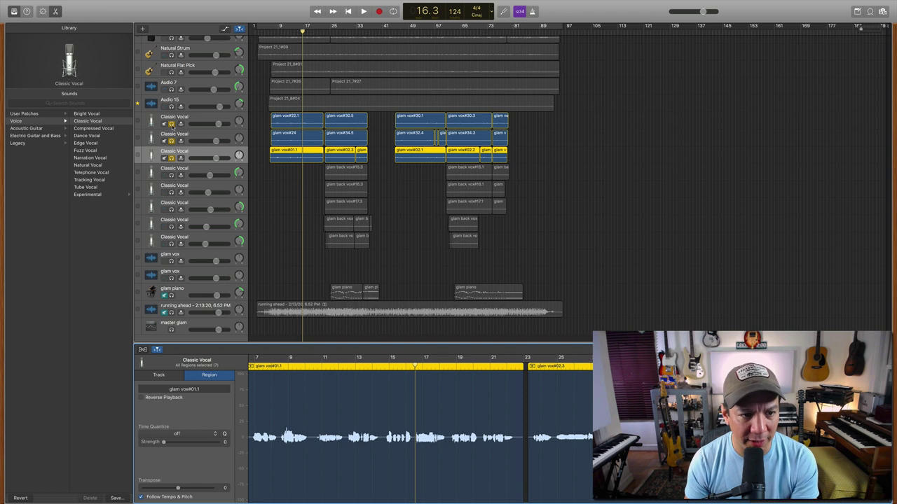
# Unsolo the three lead Classic Vocal tracks and select their opening regions, with the playhead at bar 7
pyautogui.press('super+a')
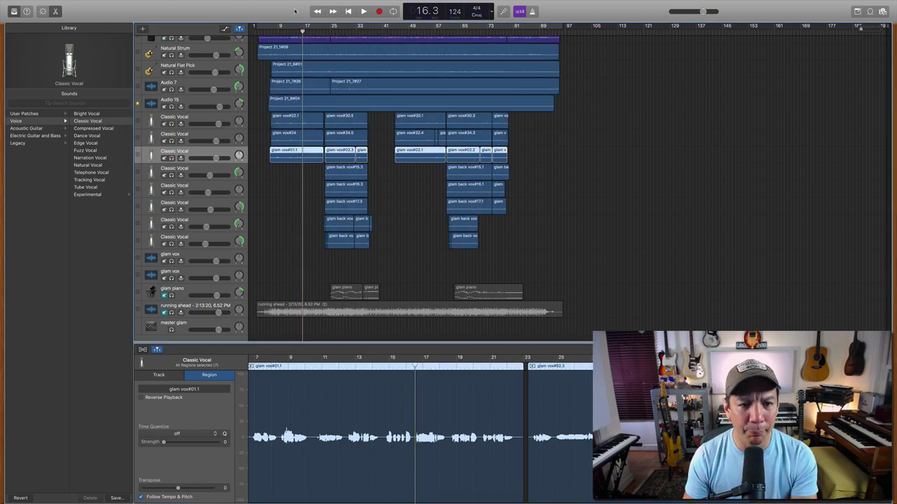
pyautogui.press('Return')
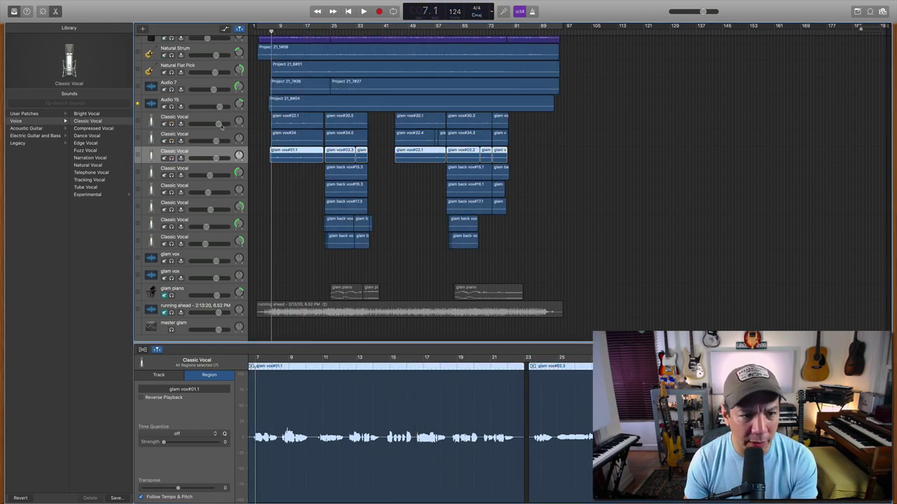
pyautogui.moveTo(252, 123); pyautogui.dragTo(290, 153)
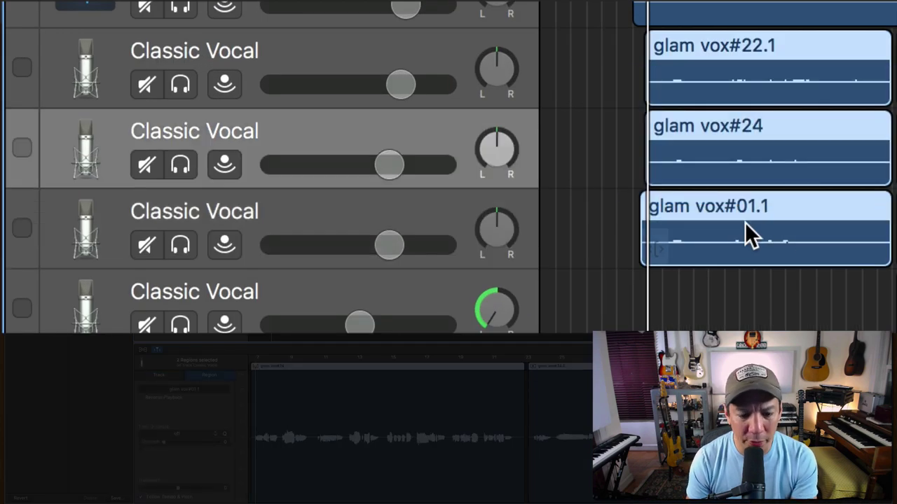
# Lower the volume of the first of the three lead Classic Vocal tracks slightly during playback
pyautogui.press('space')
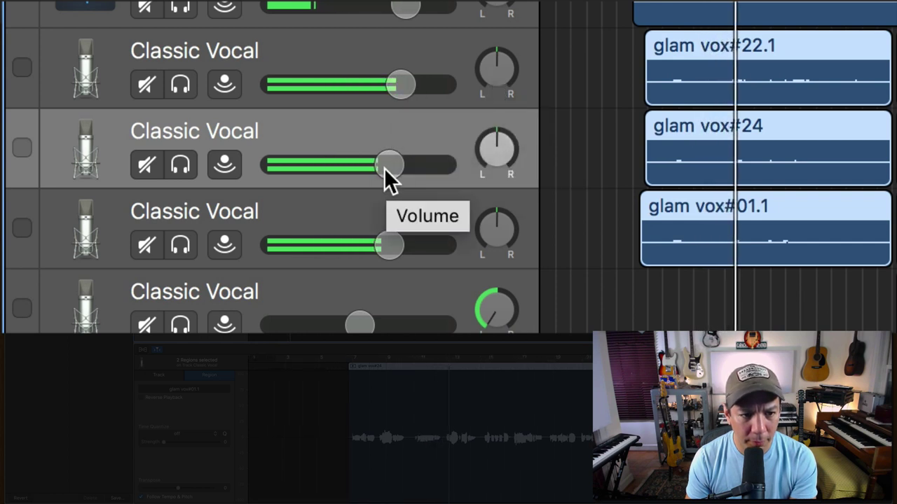
pyautogui.moveTo(384, 168); pyautogui.dragTo(374, 167)
pyautogui.moveTo(384, 247); pyautogui.dragTo(372, 247)
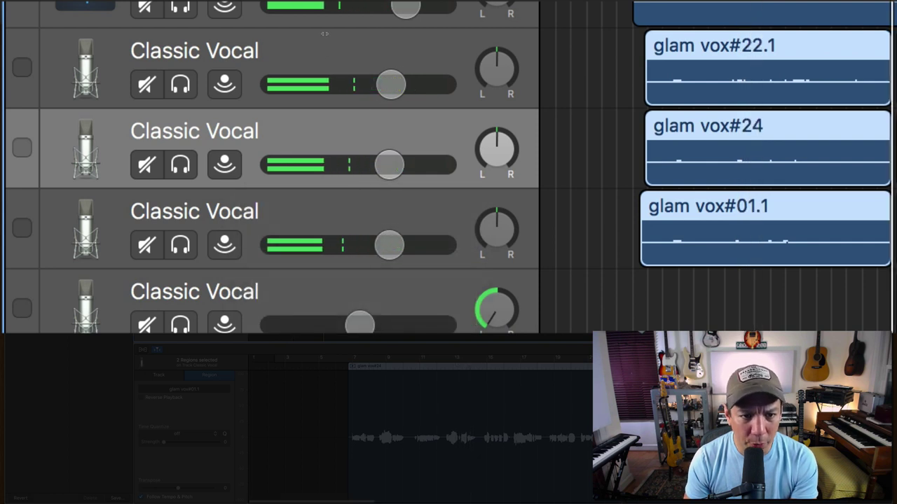
# Solo the three lead Classic Vocal tracks during playback to hear them together, and unsolo them to return to the full mix
pyautogui.moveTo(178, 84); pyautogui.dragTo(193, 225)
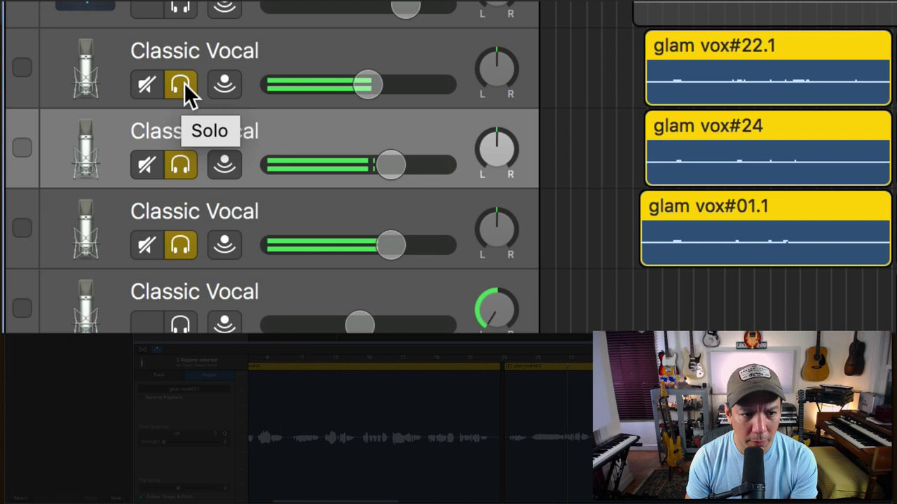
pyautogui.moveTo(184, 82); pyautogui.dragTo(180, 252)
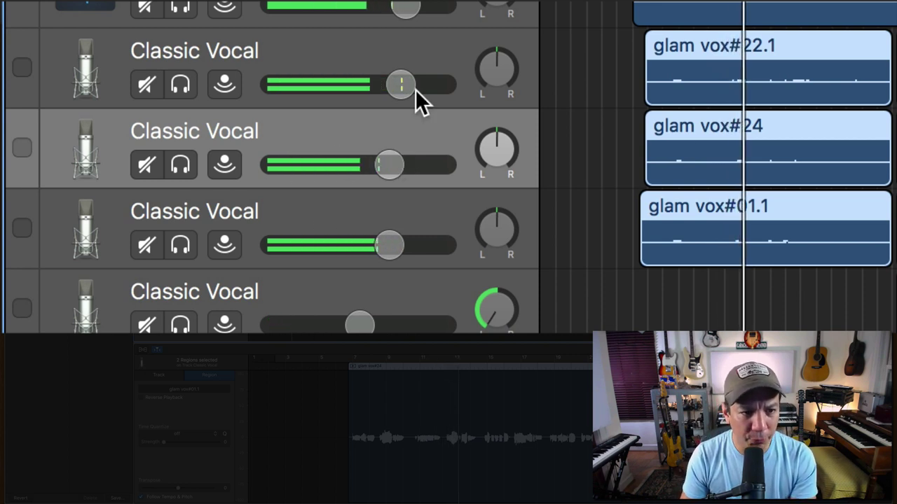
# Pan the first lead Classic Vocal track slightly left and the third one slightly right, to about +5
pyautogui.moveTo(505, 72); pyautogui.dragTo(504, 89)
pyautogui.click(504, 90)
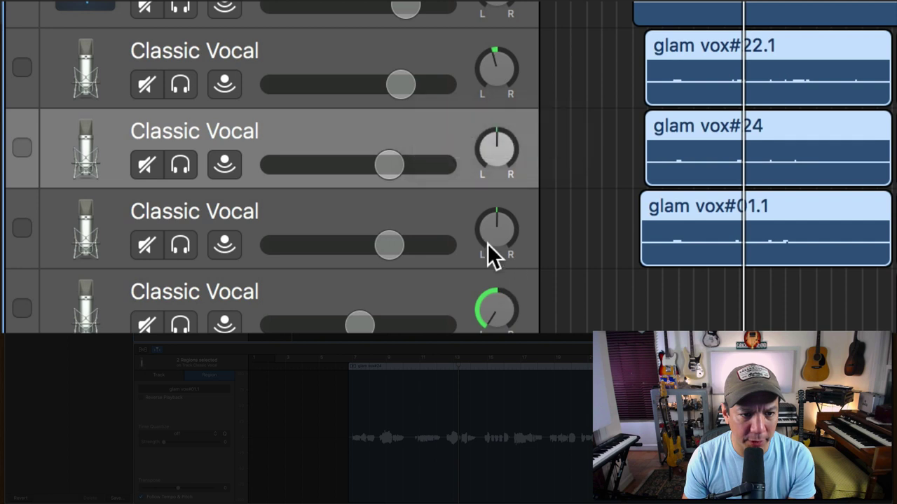
pyautogui.moveTo(488, 243); pyautogui.dragTo(488, 241)
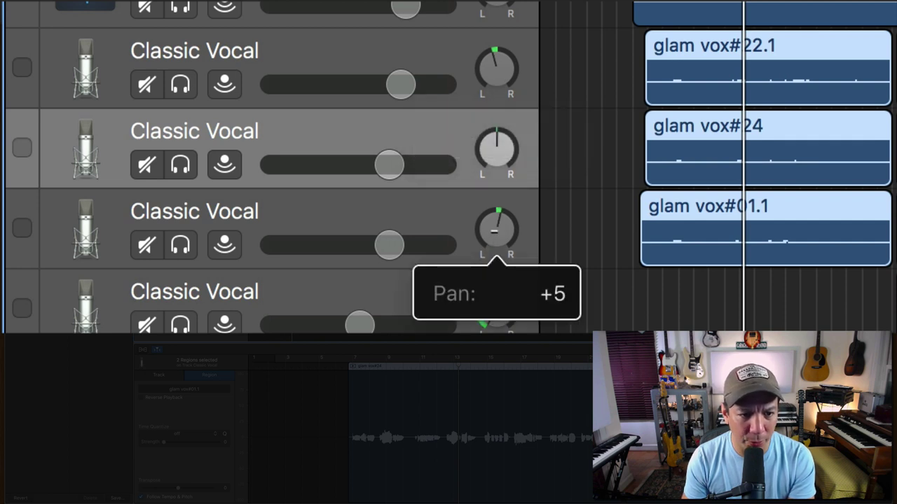
pyautogui.moveTo(495, 230); pyautogui.dragTo(496, 229)
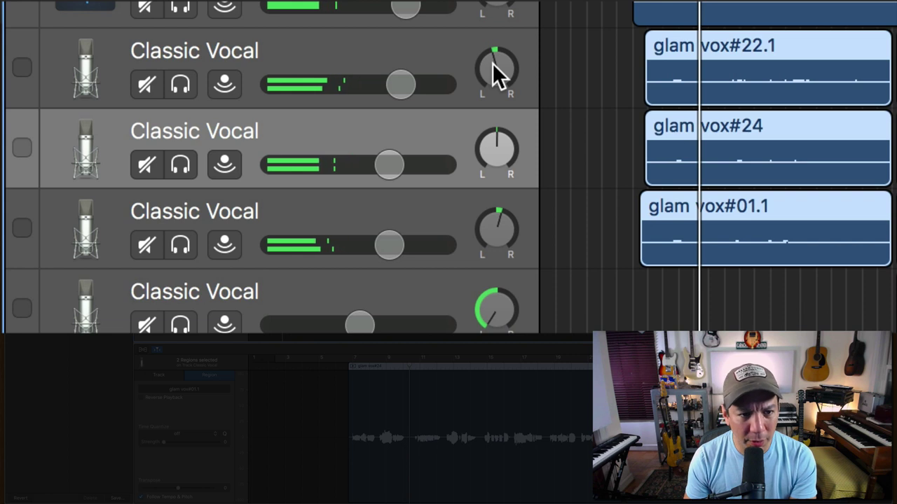
# Pan the first lead Classic Vocal track hard left and the third one hard right, and resume playback
pyautogui.moveTo(492, 63); pyautogui.dragTo(493, 98)
pyautogui.moveTo(497, 230); pyautogui.dragTo(497, 203)
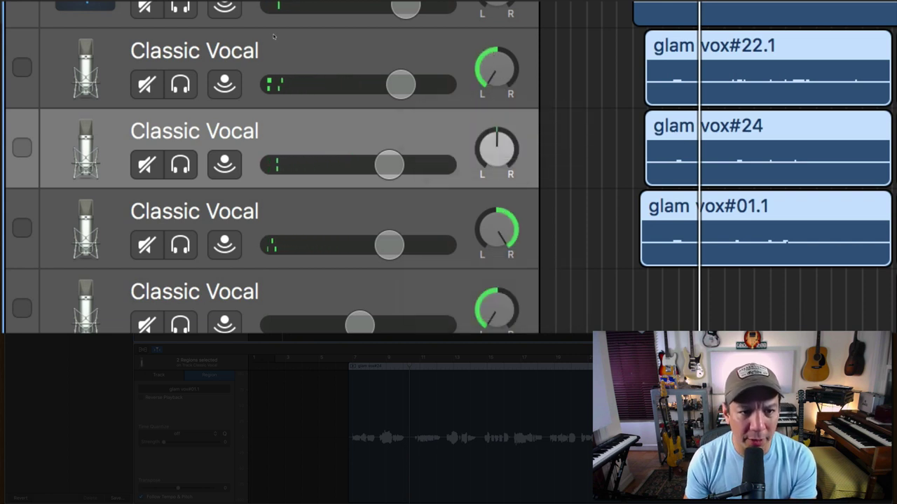
pyautogui.press('space')
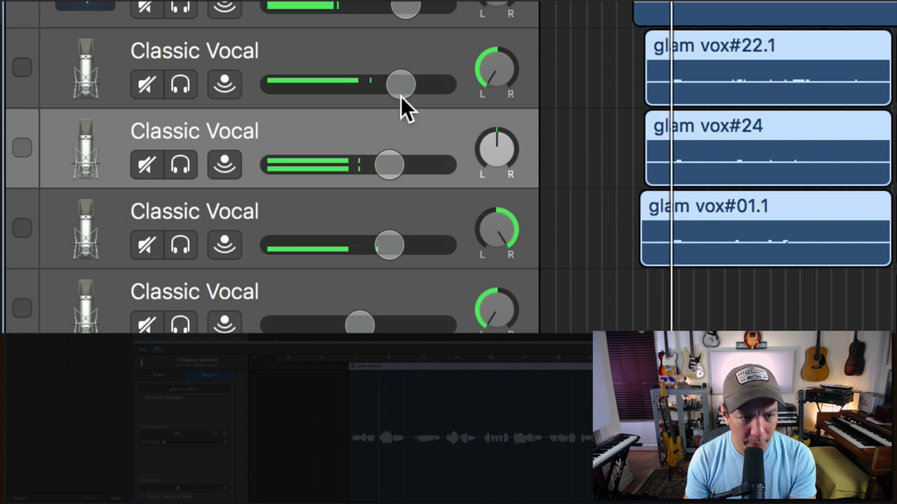
# Rebalance the three lead vocals during playback, pulling down the first take, fine-tuning the third, and raising the centre take slightly
pyautogui.moveTo(400, 95); pyautogui.dragTo(368, 95)
pyautogui.moveTo(407, 251); pyautogui.dragTo(367, 250)
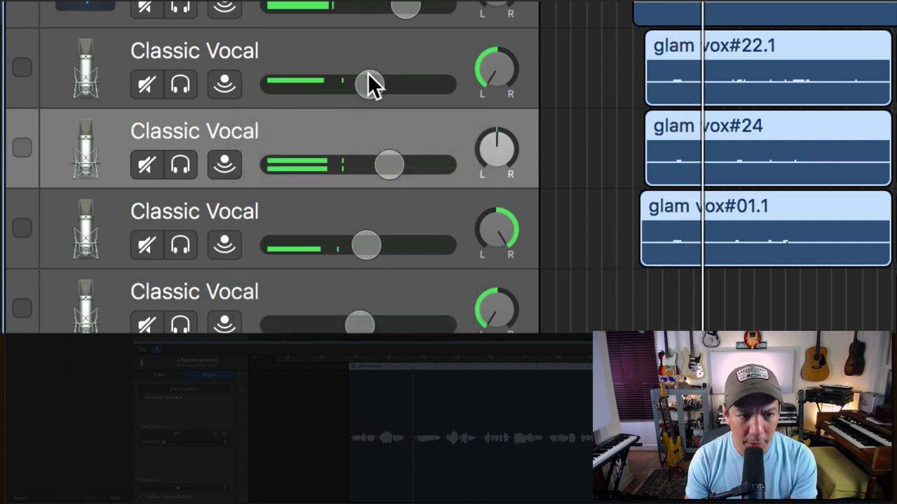
pyautogui.moveTo(369, 84); pyautogui.dragTo(377, 84)
pyautogui.moveTo(368, 244); pyautogui.dragTo(378, 245)
pyautogui.moveTo(388, 83); pyautogui.dragTo(393, 84)
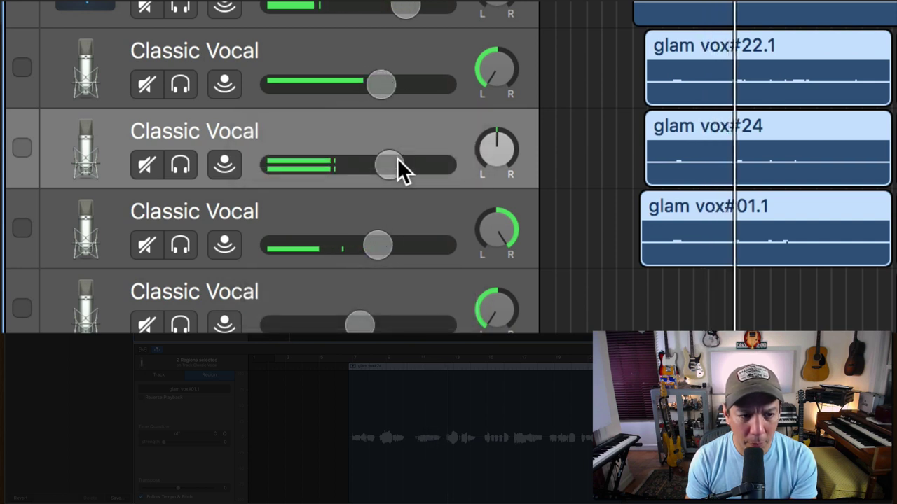
pyautogui.moveTo(397, 161)
pyautogui.mouseDown()
pyautogui.moveTo(417, 163)
pyautogui.moveTo(400, 165)
pyautogui.mouseUp()
pyautogui.moveTo(373, 87); pyautogui.dragTo(377, 90)
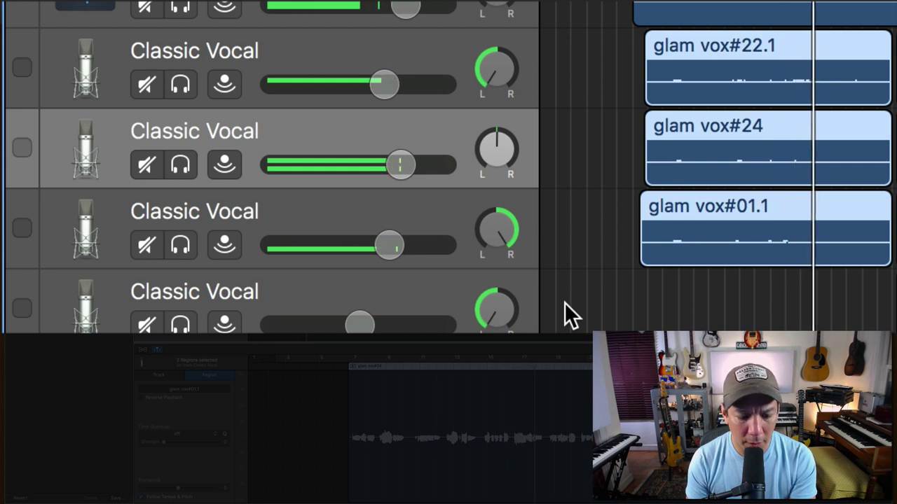
# Show the track automation and switch it off for the three lead Classic Vocal tracks
pyautogui.press('a')
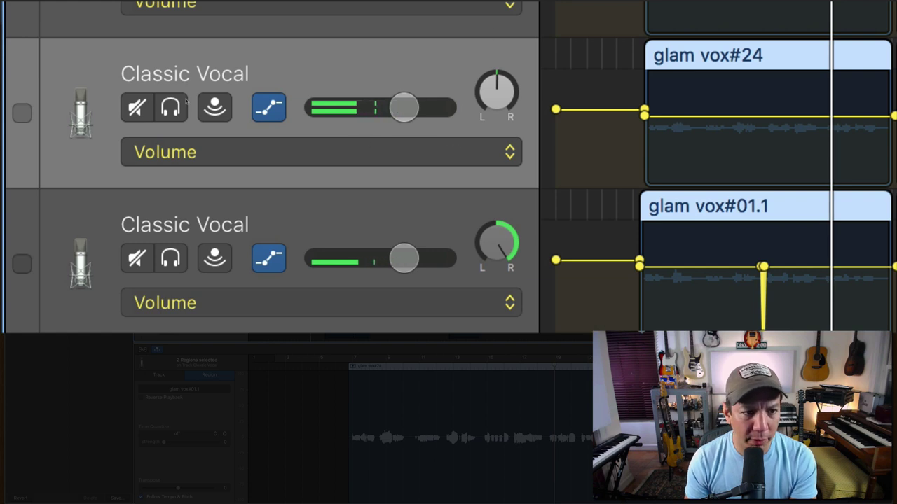
pyautogui.keyDown('alt'); pyautogui.click(268, 108); pyautogui.keyUp('alt')
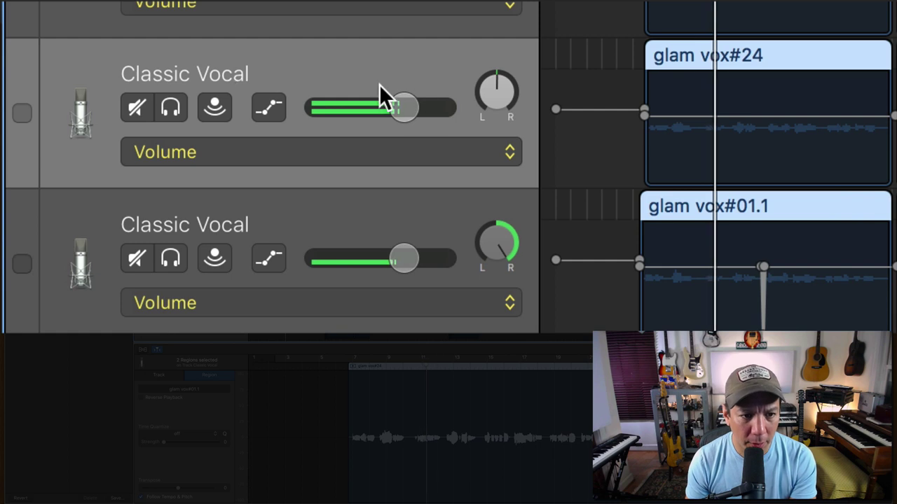
# Set the centre lead vocal's volume to about 0.0 dB, lower the third lead vocal, and hide the automation lanes
pyautogui.moveTo(403, 107)
pyautogui.mouseDown()
pyautogui.moveTo(419, 108)
pyautogui.moveTo(411, 107)
pyautogui.mouseUp()
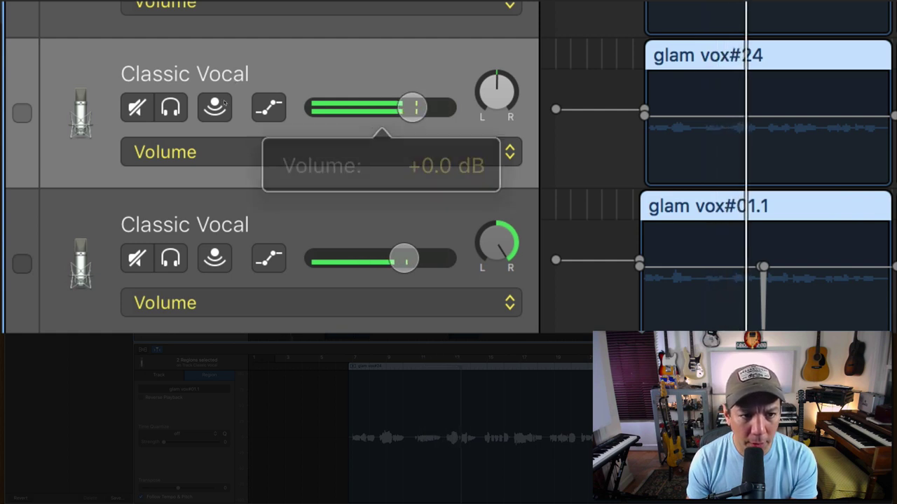
pyautogui.moveTo(411, 256); pyautogui.dragTo(385, 265)
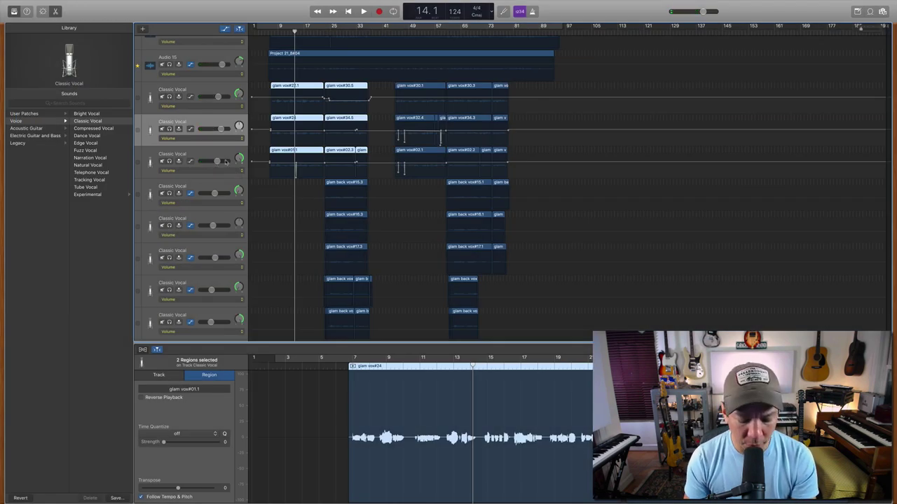
pyautogui.press('super+Up')
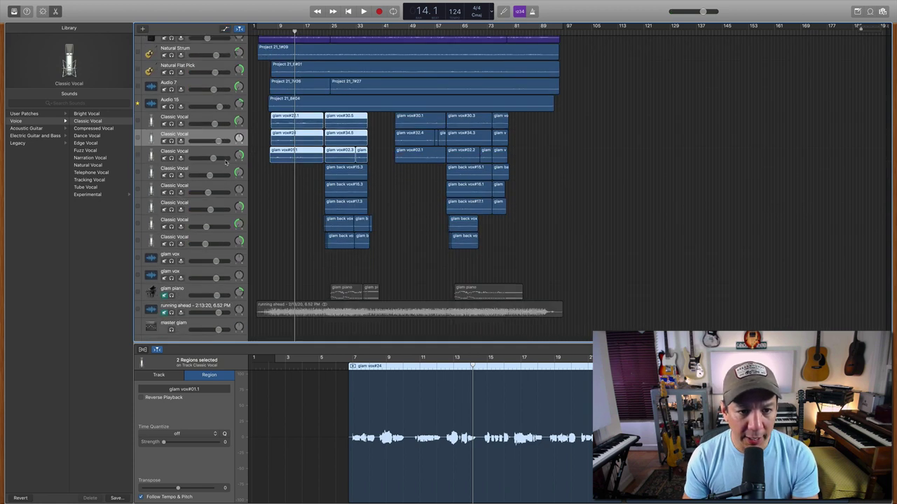
# Lower the first lead vocal to about -3.0 dB and trim both panned lead vocals slightly while playing from bar 7
pyautogui.click(200, 137)
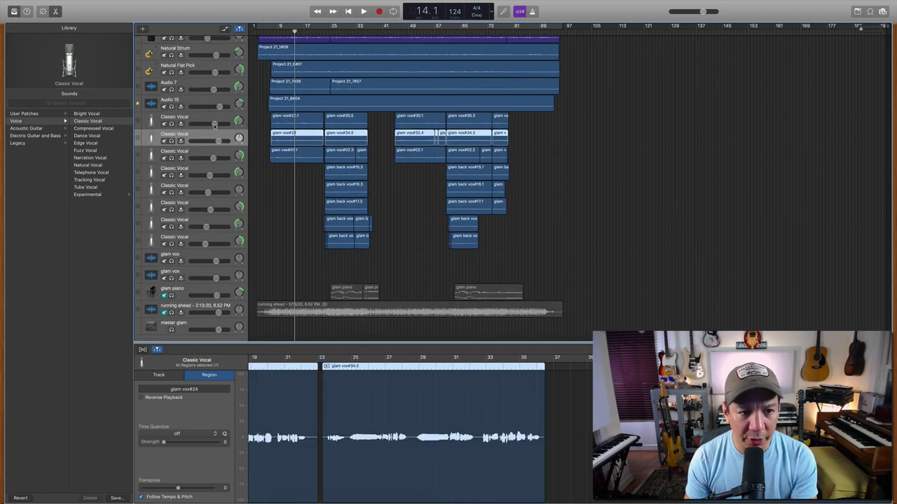
pyautogui.moveTo(217, 138)
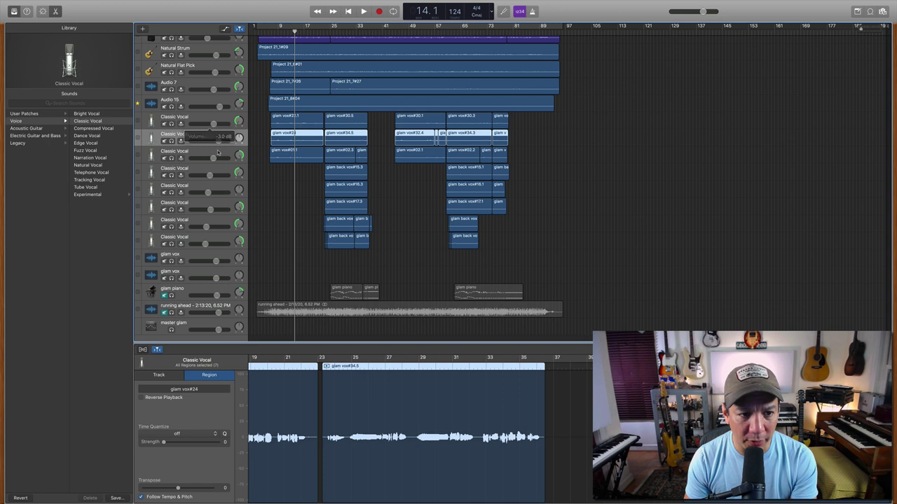
pyautogui.moveTo(212, 175)
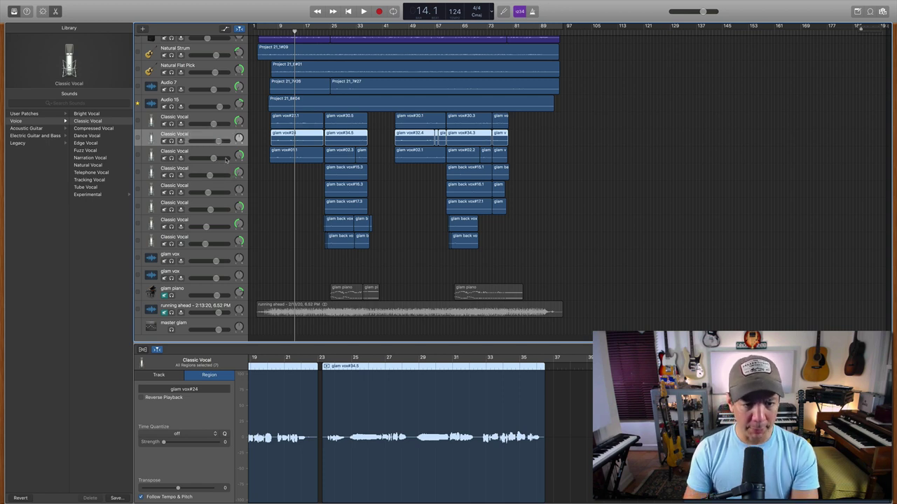
pyautogui.hotkey('shift', 'Return')
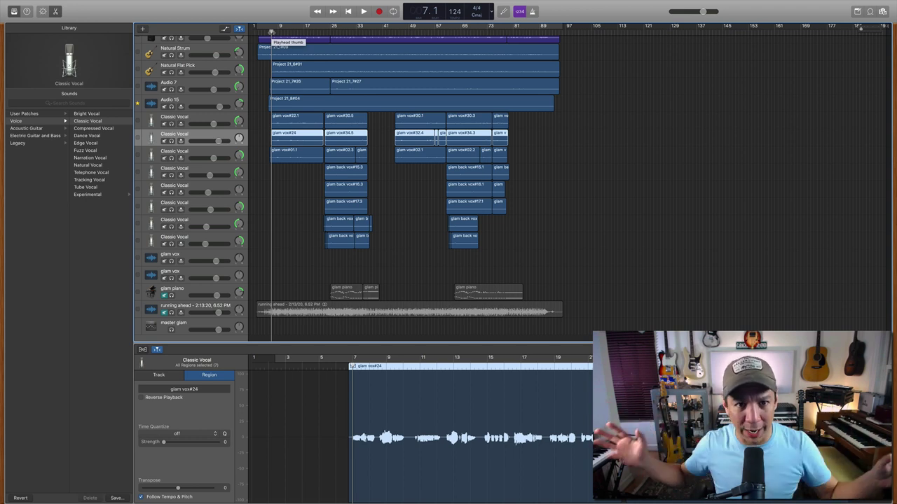
pyautogui.press('space')
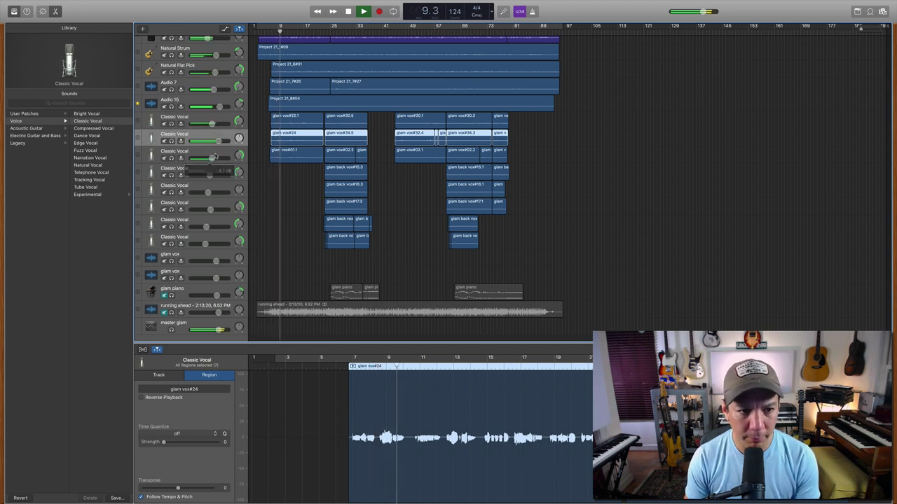
# Open the Smart Controls and view the effect settings of the third and first lead Classic Vocal tracks
pyautogui.click(221, 155)
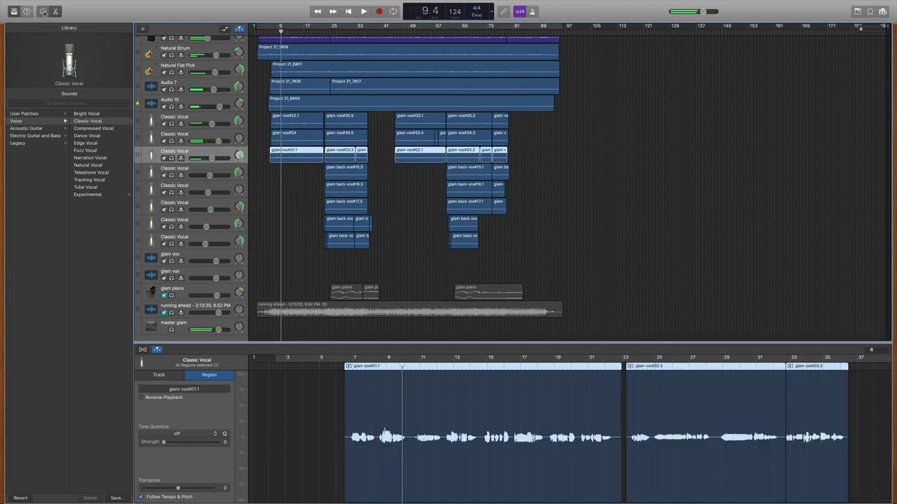
pyautogui.click(42, 12)
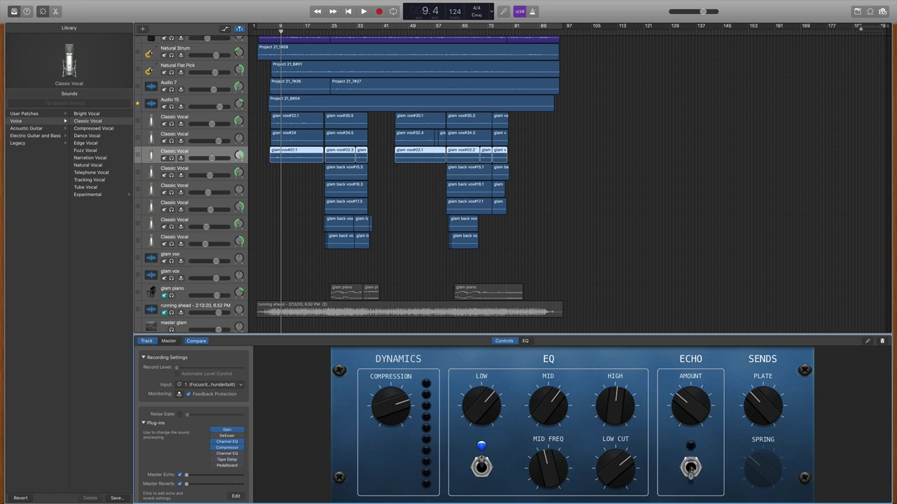
pyautogui.press('Up')
pyautogui.press('Up')
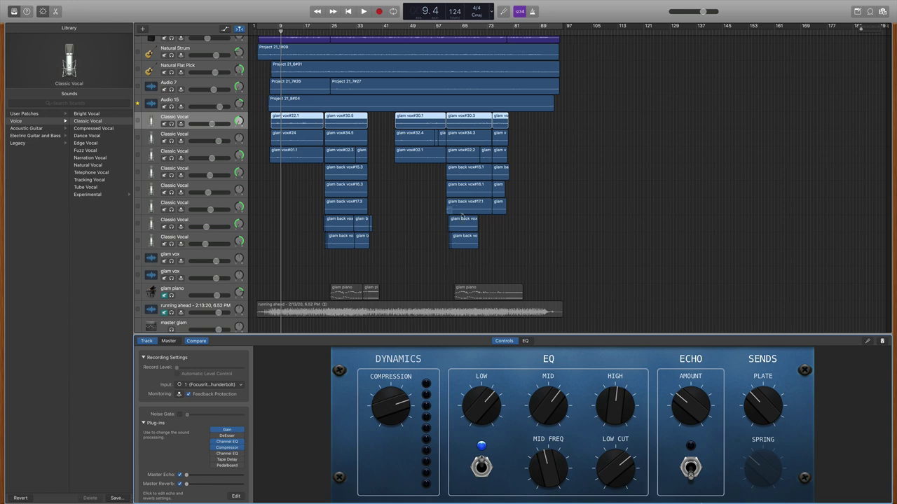
# Raise the centre lead vocal's volume to about +2.2 dB during playback, and stop the song
pyautogui.press('space')
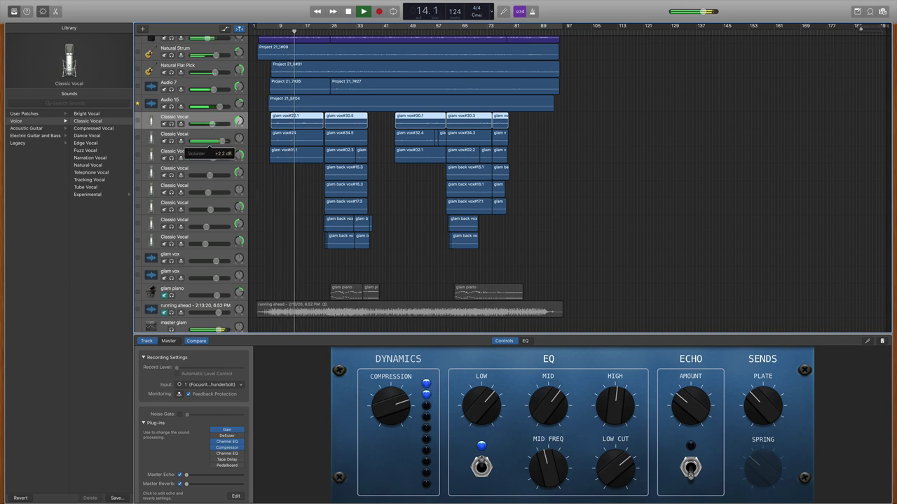
pyautogui.press('space')
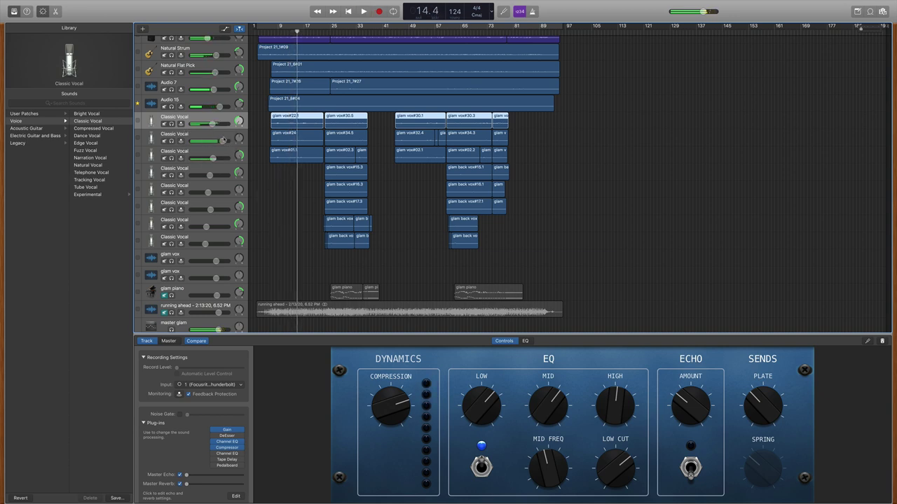
# Compare the centre lead vocal's effects with the panned takes and switch on the echo for the first and third lead vocals
pyautogui.click(206, 135)
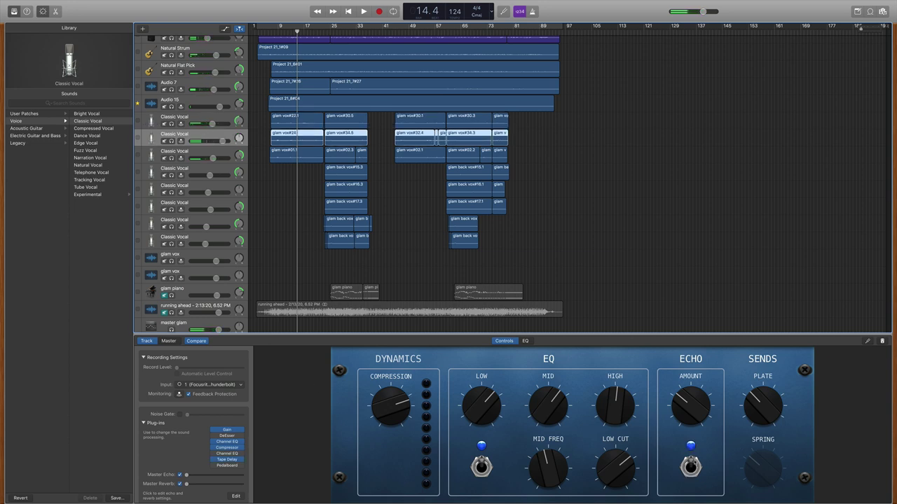
pyautogui.click(213, 119)
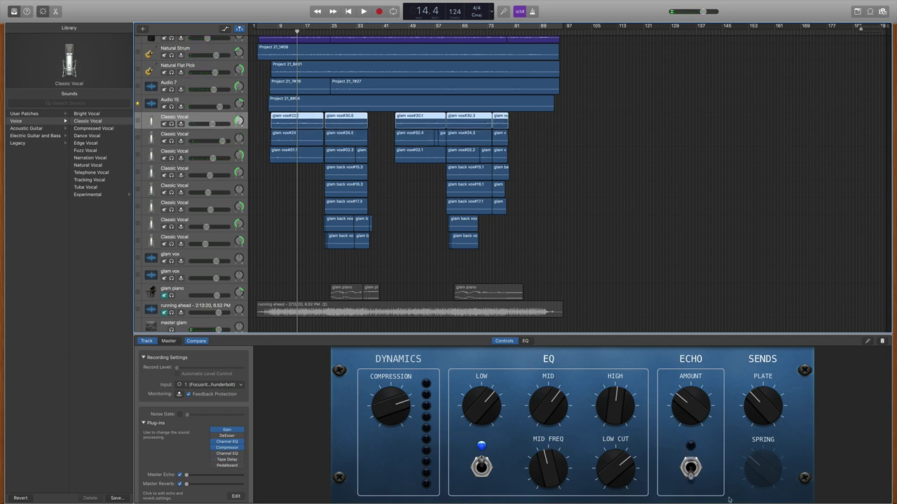
pyautogui.press('Down')
pyautogui.press('Down')
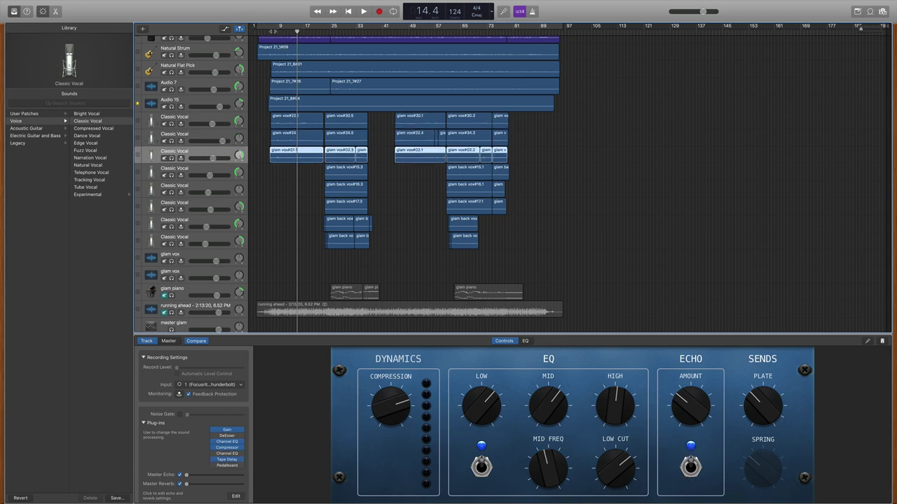
# Replay the opening verse, lower the centre lead vocal's volume slightly, and switch on its echo
pyautogui.click(276, 32)
pyautogui.press('space')
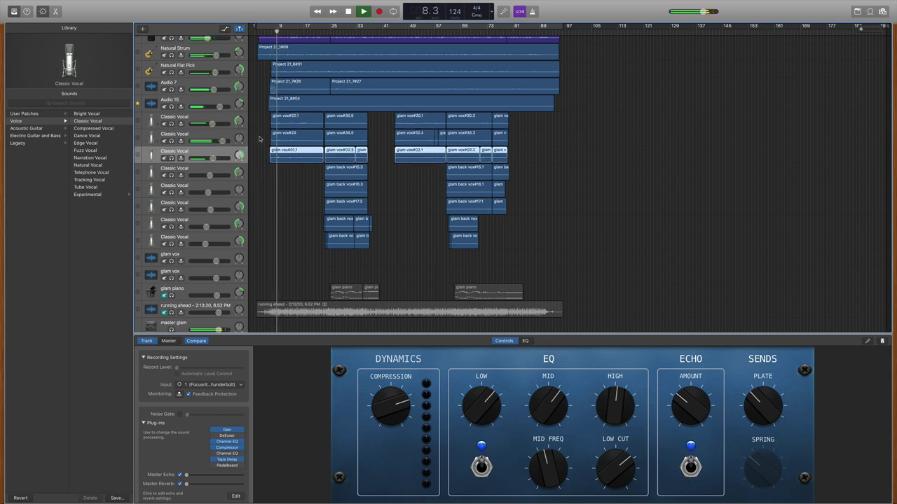
pyautogui.moveTo(211, 141); pyautogui.dragTo(216, 141)
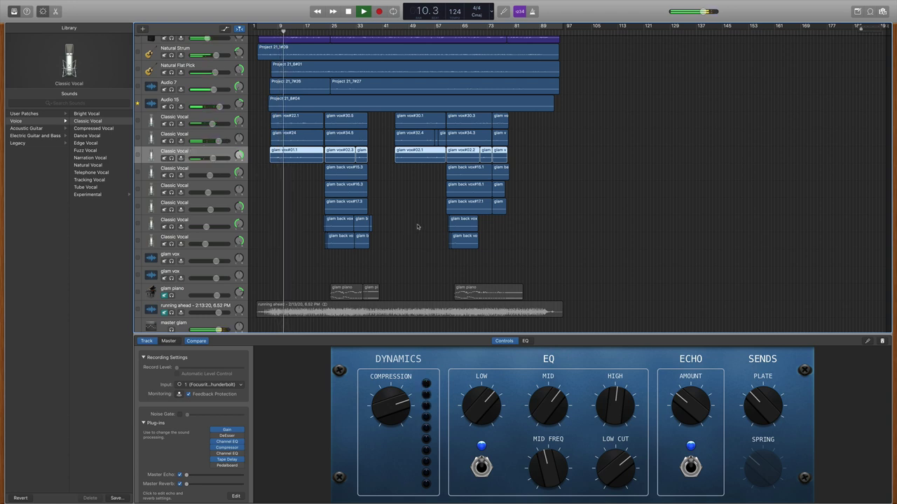
pyautogui.press('Up')
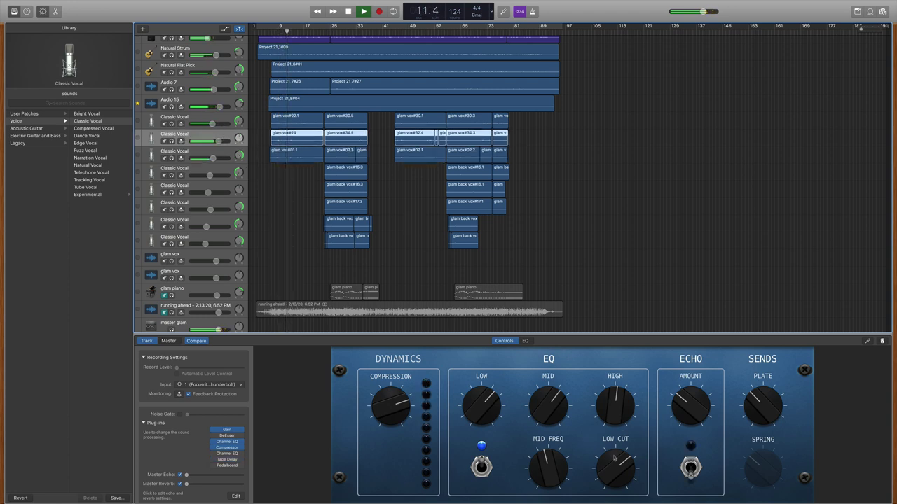
pyautogui.press('space')
pyautogui.press('space')
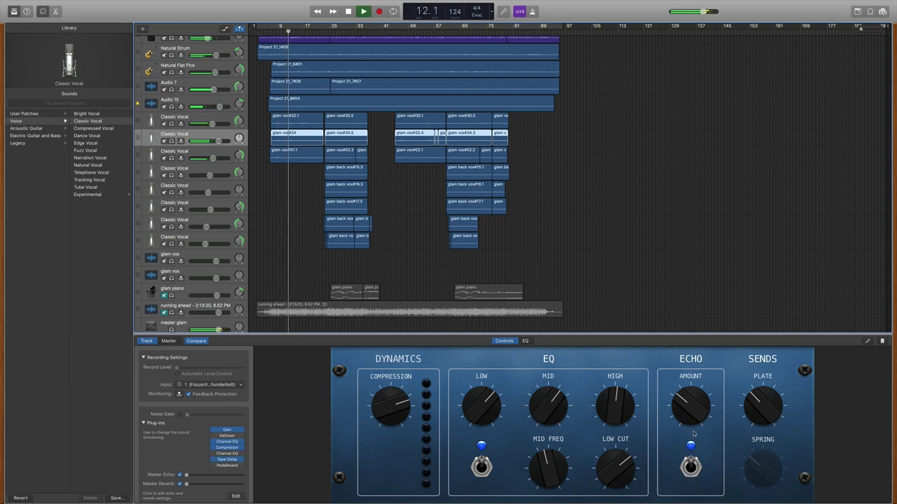
# Lower the plate send on the third and first lead vocals, and reduce the first lead vocal's echo amount slightly
pyautogui.click(215, 156)
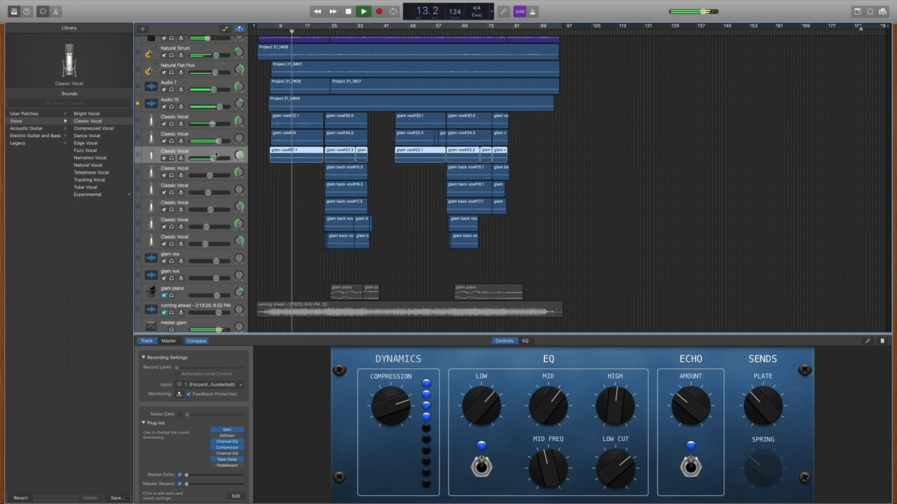
pyautogui.press('space')
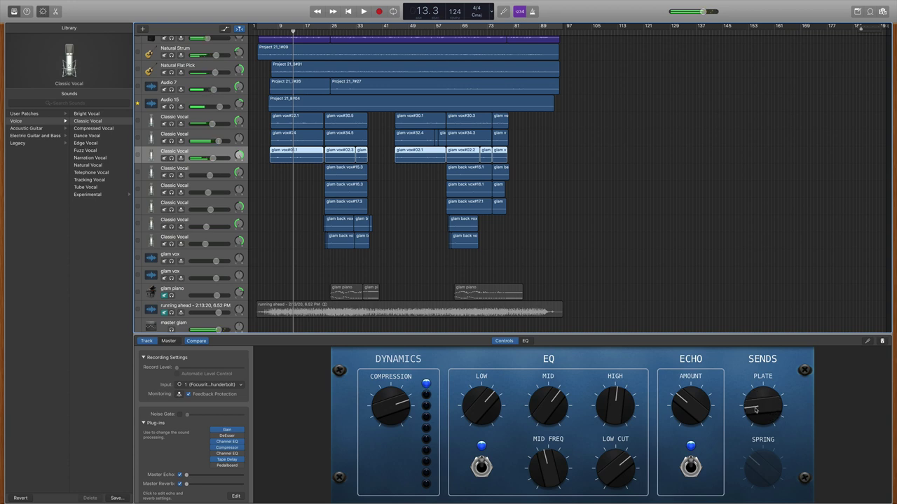
pyautogui.press('Up')
pyautogui.press('Up')
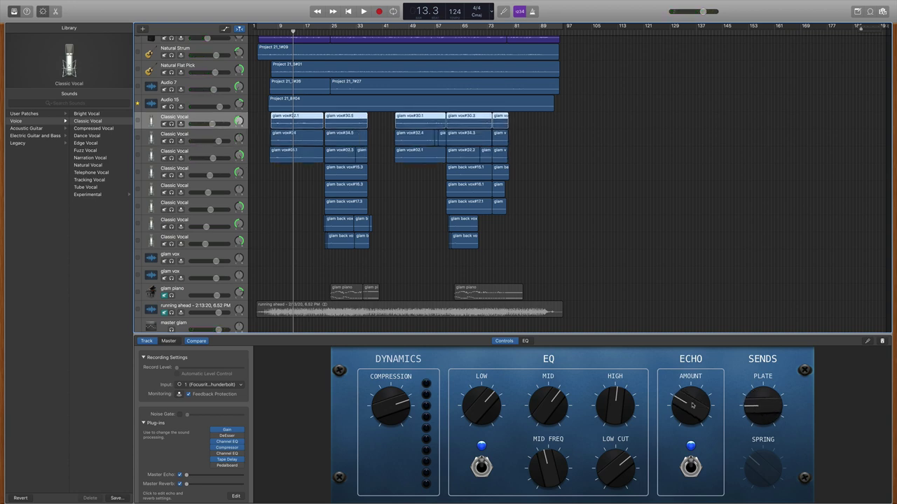
# Reduce the third lead vocal's echo amount slightly, and set the centre lead vocal's volume to +0.3 dB during playback
pyautogui.press('Down')
pyautogui.press('Down')
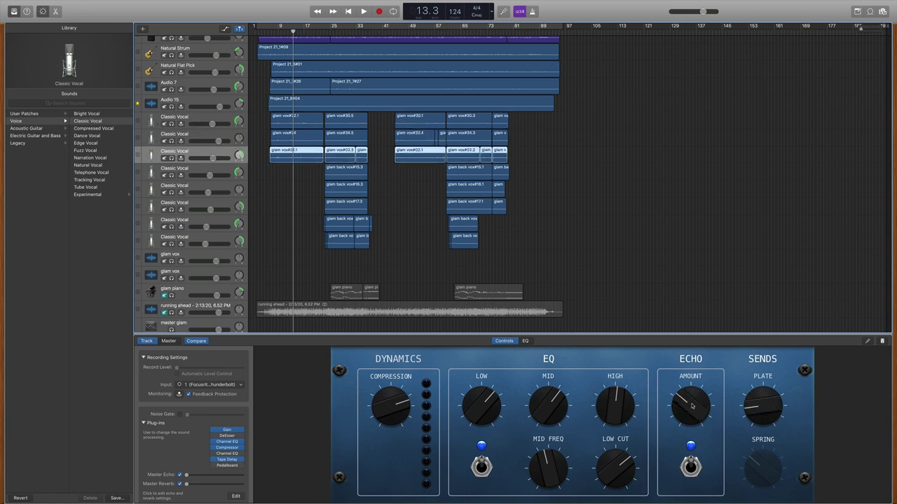
pyautogui.press('space')
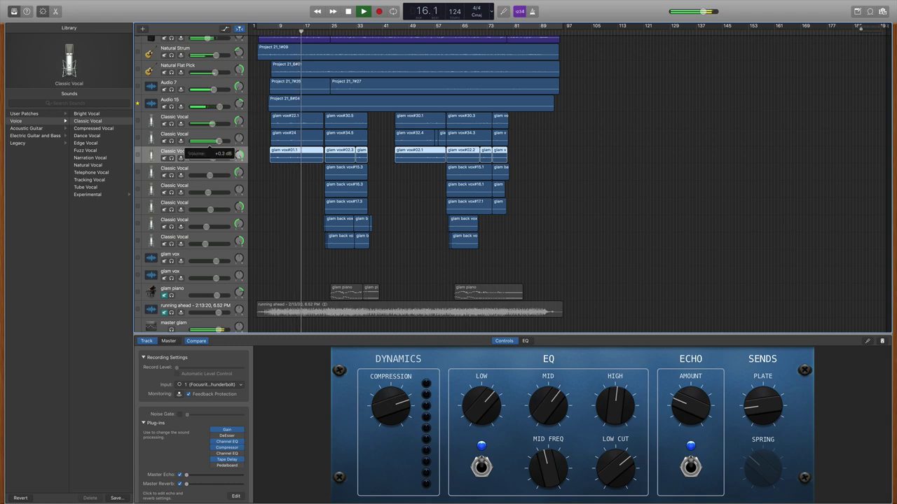
pyautogui.moveTo(214, 124)
pyautogui.scroll(5, 217, 130)
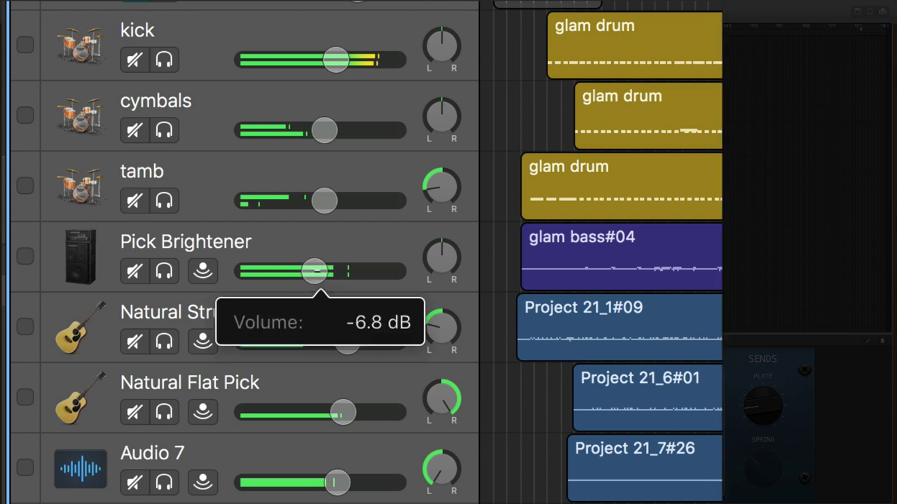
# Raise the volumes of the Pick Brightener bass, cymbals, tamb and kick tracks during playback
pyautogui.moveTo(208, 116); pyautogui.dragTo(212, 117)
pyautogui.moveTo(334, 271)
pyautogui.mouseDown()
pyautogui.moveTo(344, 272)
pyautogui.moveTo(328, 271)
pyautogui.mouseUp()
pyautogui.moveTo(335, 133)
pyautogui.mouseDown()
pyautogui.moveTo(397, 131)
pyautogui.moveTo(344, 131)
pyautogui.mouseUp()
pyautogui.moveTo(322, 202); pyautogui.dragTo(381, 202)
pyautogui.moveTo(336, 60); pyautogui.dragTo(341, 60)
pyautogui.moveTo(350, 134); pyautogui.dragTo(355, 134)
pyautogui.moveTo(346, 63); pyautogui.dragTo(350, 63)
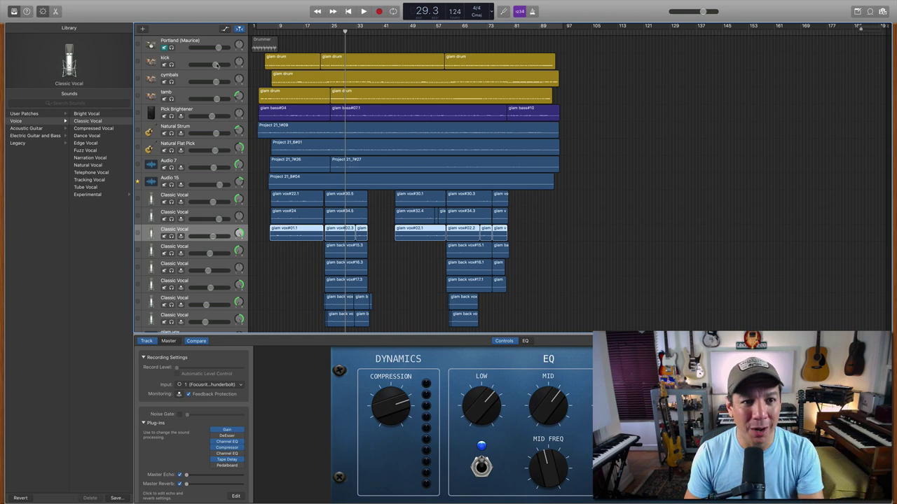
# Replay the song, lower the kick's volume slightly, and raise the cymbals' volume slightly
pyautogui.moveTo(216, 65)
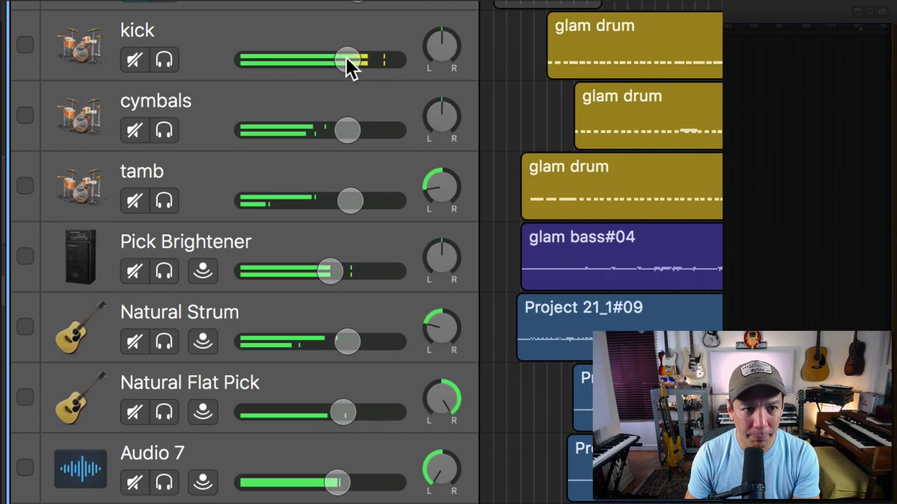
pyautogui.moveTo(350, 65); pyautogui.dragTo(340, 63)
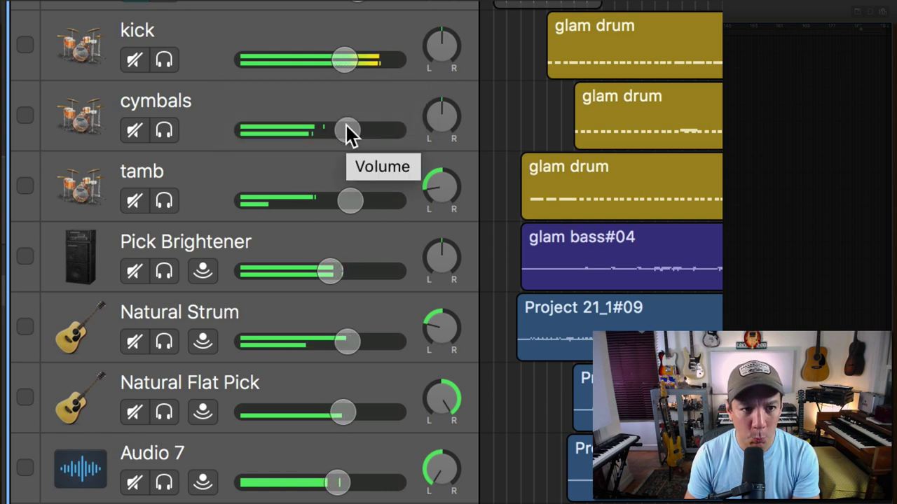
pyautogui.moveTo(350, 133); pyautogui.dragTo(354, 132)
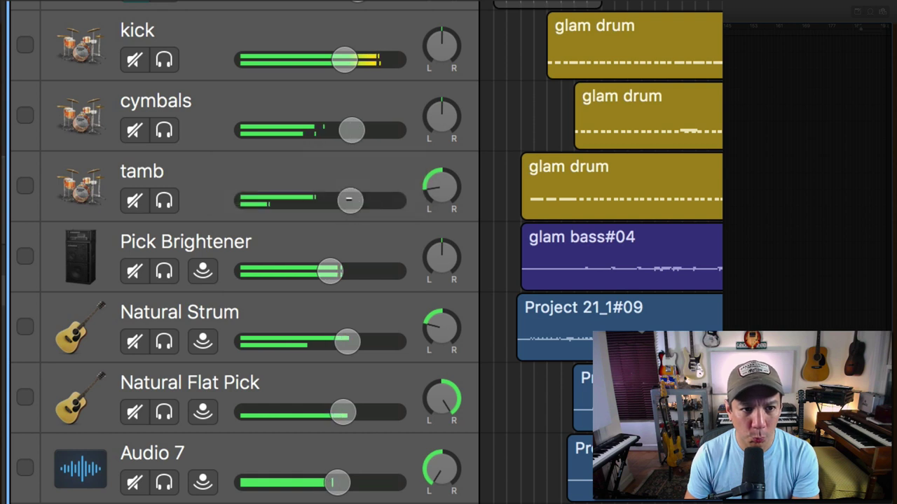
pyautogui.click(357, 203)
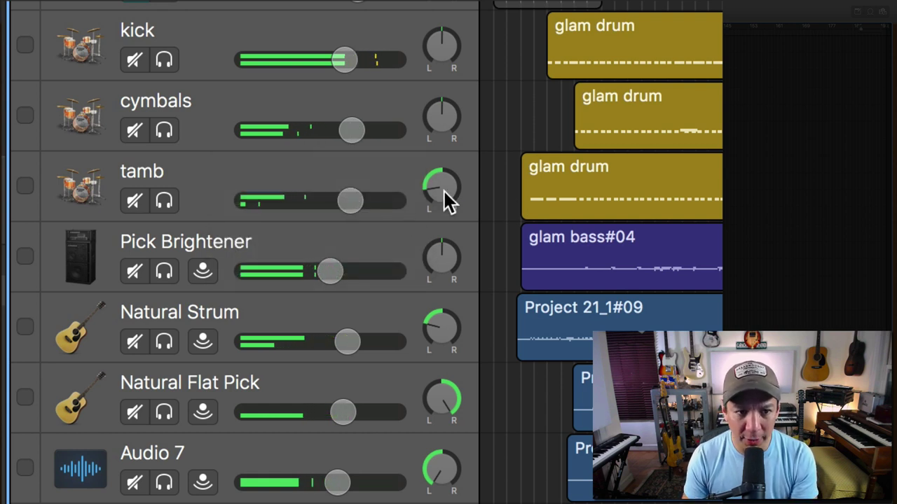
# Try the tamb panned far left, far right, and near the centre at -2 during playback
pyautogui.moveTo(445, 201); pyautogui.dragTo(418, 329)
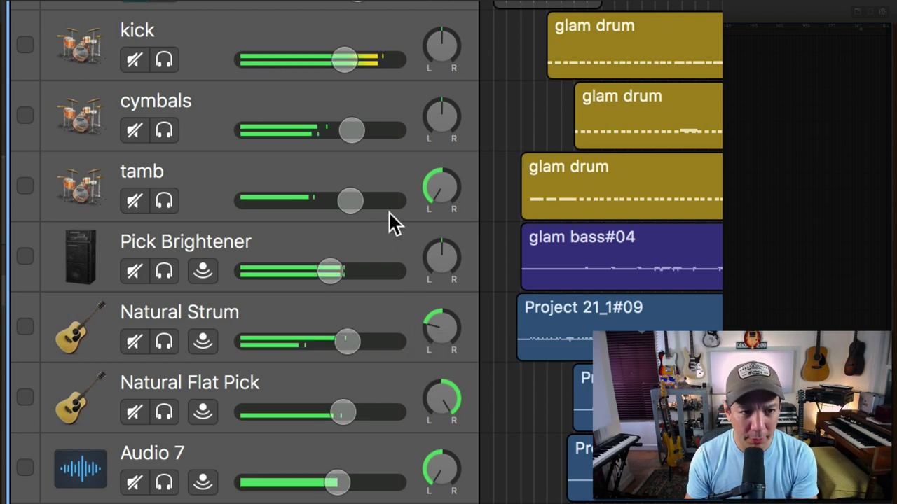
pyautogui.moveTo(435, 204); pyautogui.dragTo(437, 98)
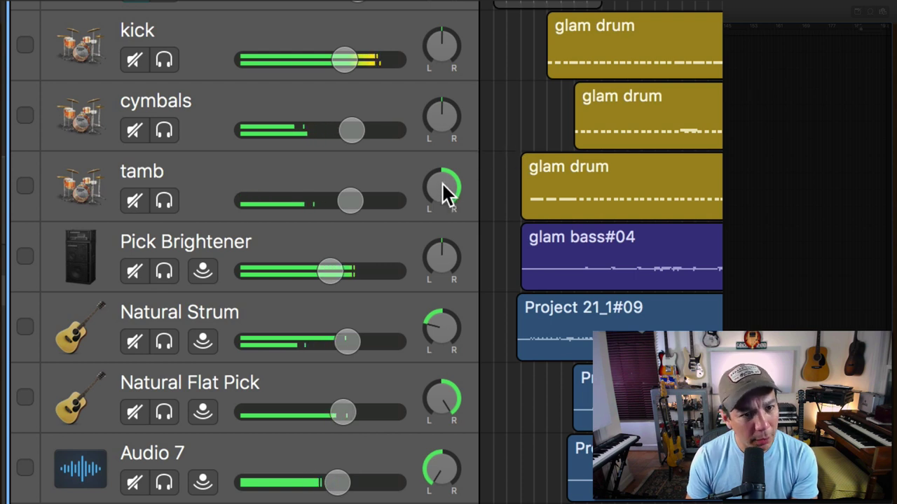
pyautogui.moveTo(442, 184); pyautogui.dragTo(449, 468)
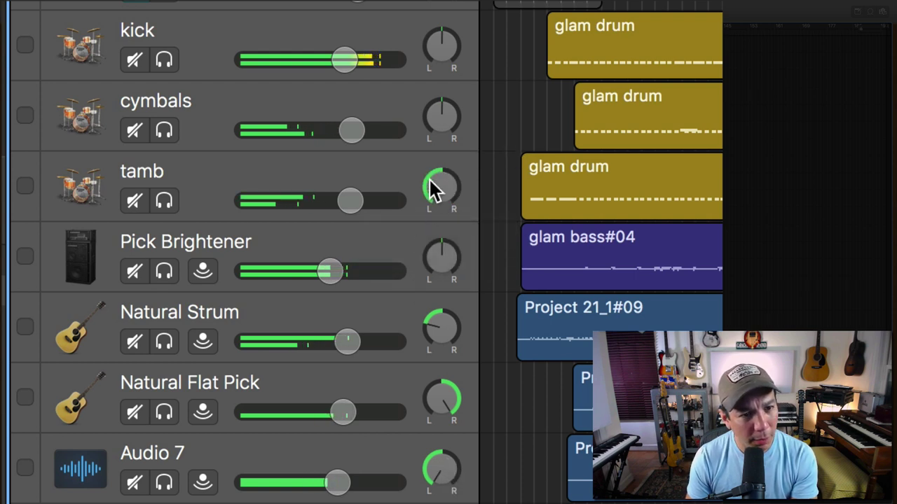
pyautogui.moveTo(437, 200); pyautogui.dragTo(436, 43)
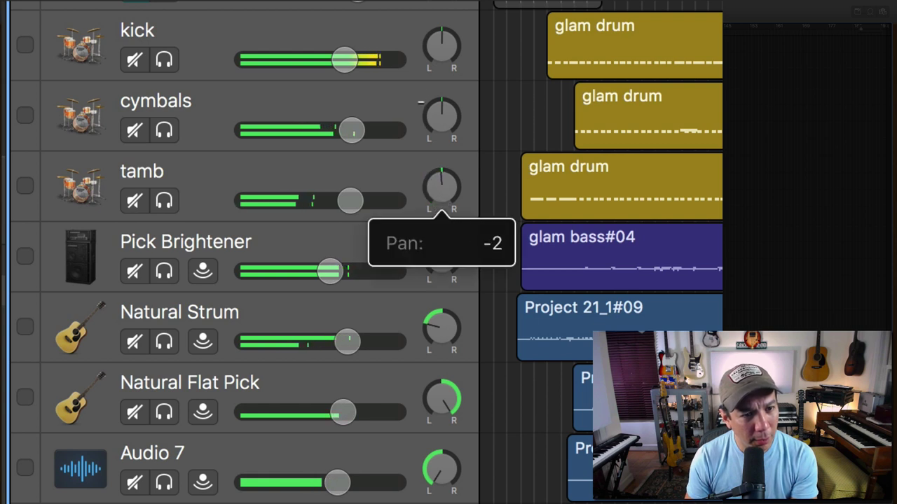
# Set the tamb's volume to +0.3 dB and pan it moderately to the left
pyautogui.moveTo(354, 203); pyautogui.dragTo(359, 202)
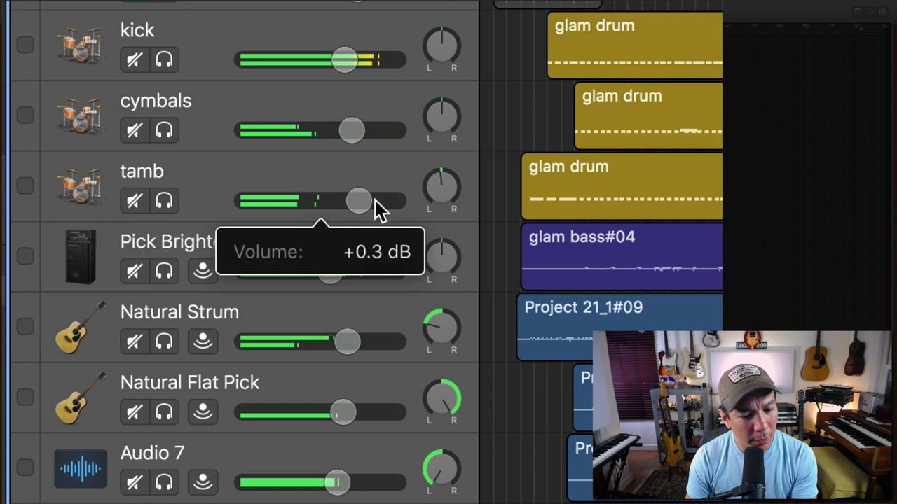
pyautogui.moveTo(441, 196)
pyautogui.mouseDown()
pyautogui.moveTo(437, 209)
pyautogui.moveTo(442, 194)
pyautogui.moveTo(442, 202)
pyautogui.mouseUp()
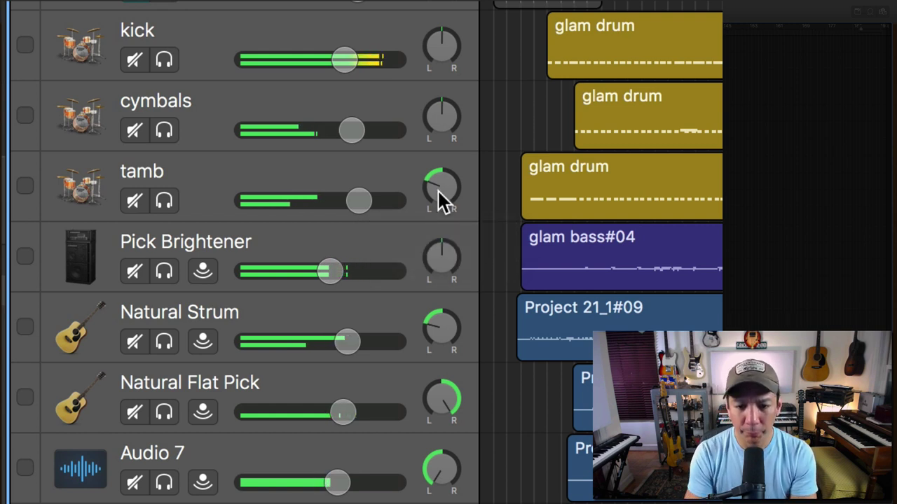
# Unmute the glam piano track and solo it while playing the song from around bar 25
pyautogui.scroll(-5, 403, 178)
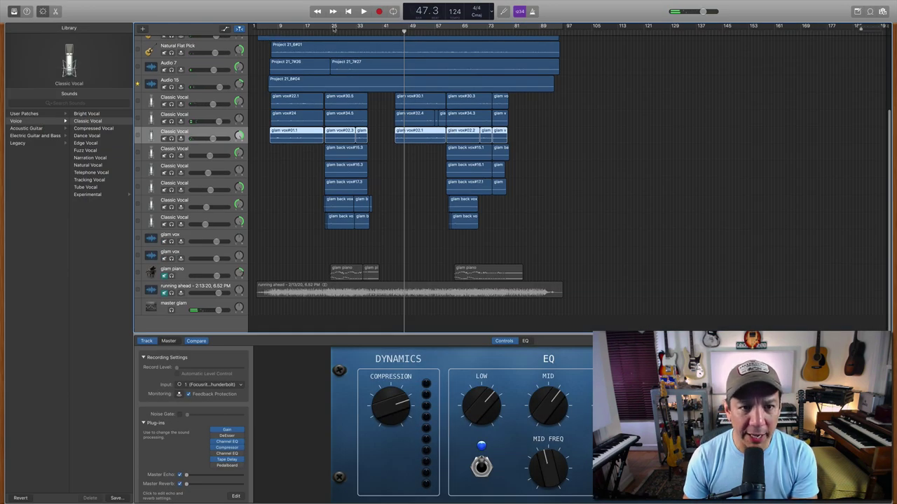
pyautogui.click(334, 28)
pyautogui.click(164, 276)
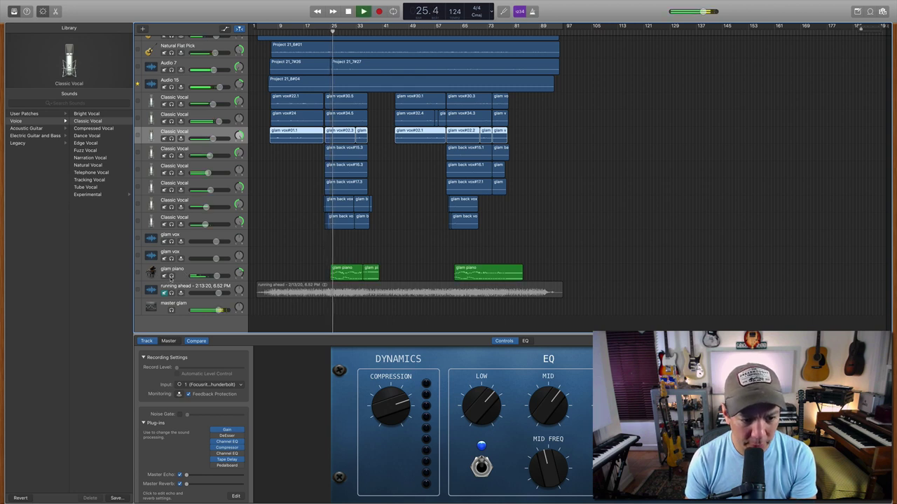
pyautogui.click(171, 276)
pyautogui.click(184, 274)
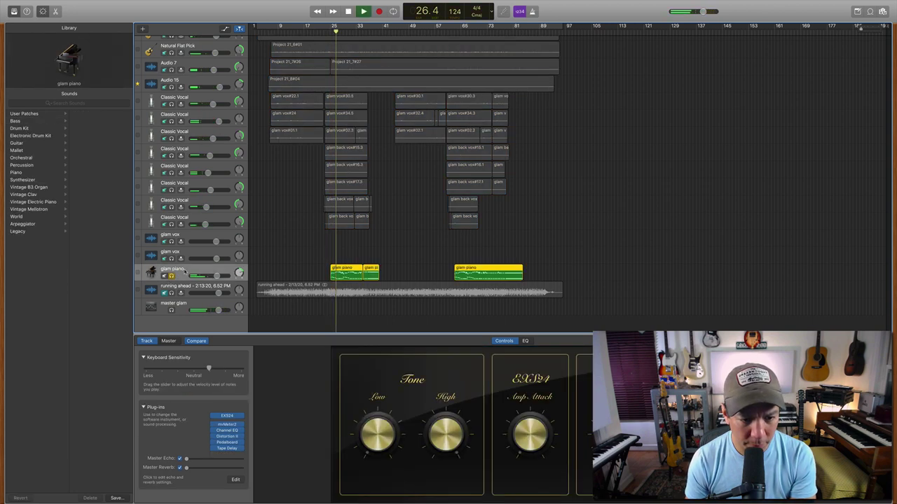
# Select the notes of the first two glam piano regions, show their velocity, and play the song from bar 24
pyautogui.click(56, 11)
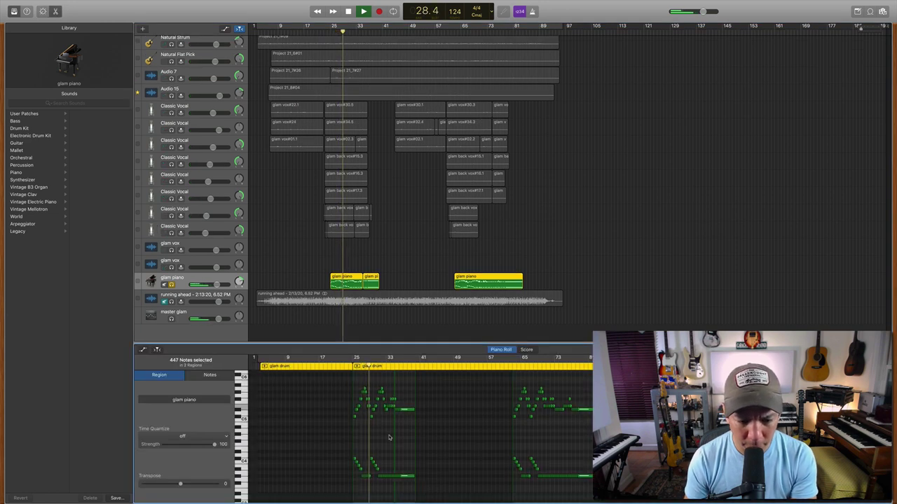
pyautogui.moveTo(323, 378); pyautogui.dragTo(415, 480)
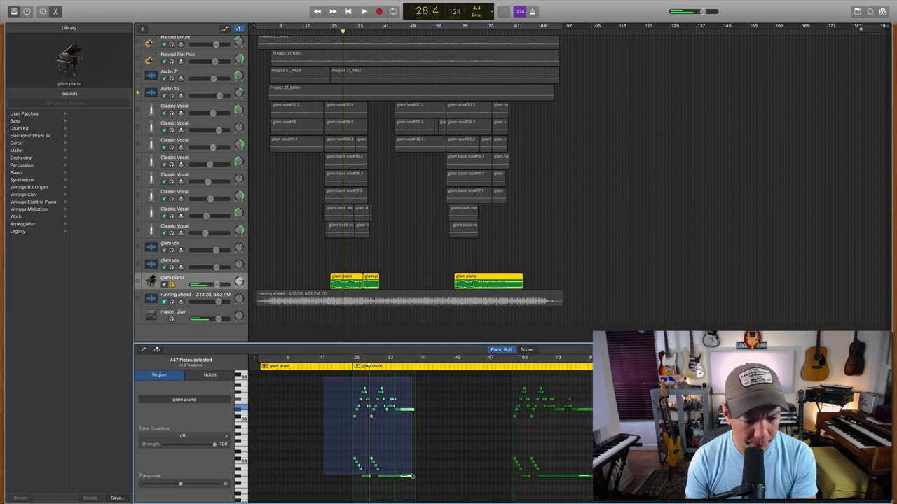
pyautogui.click(192, 377)
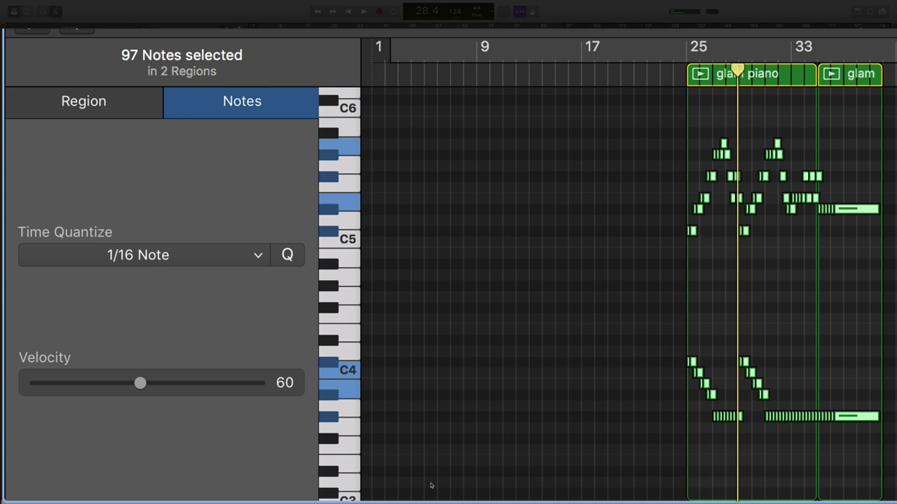
pyautogui.click(672, 82)
pyautogui.press('space')
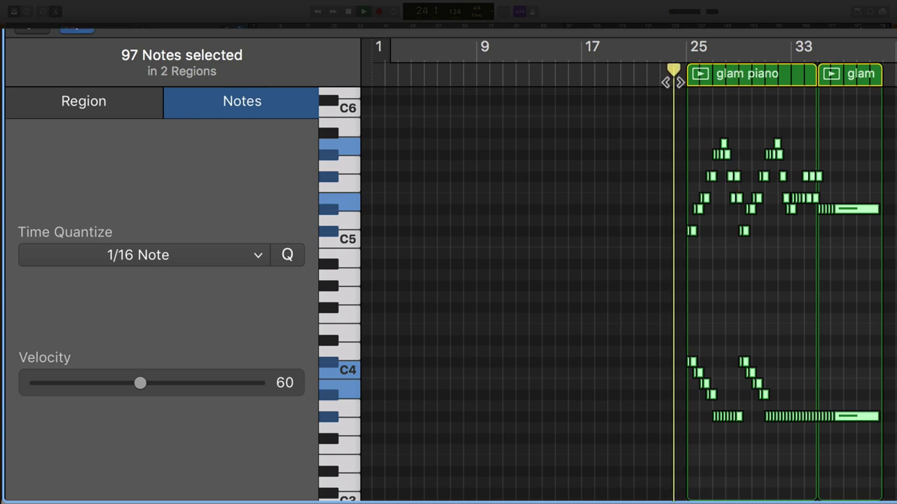
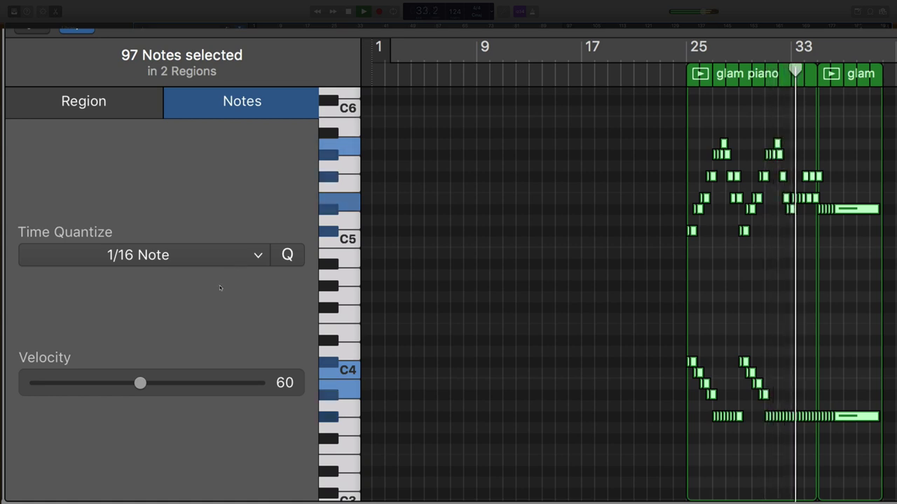
pyautogui.press('space')
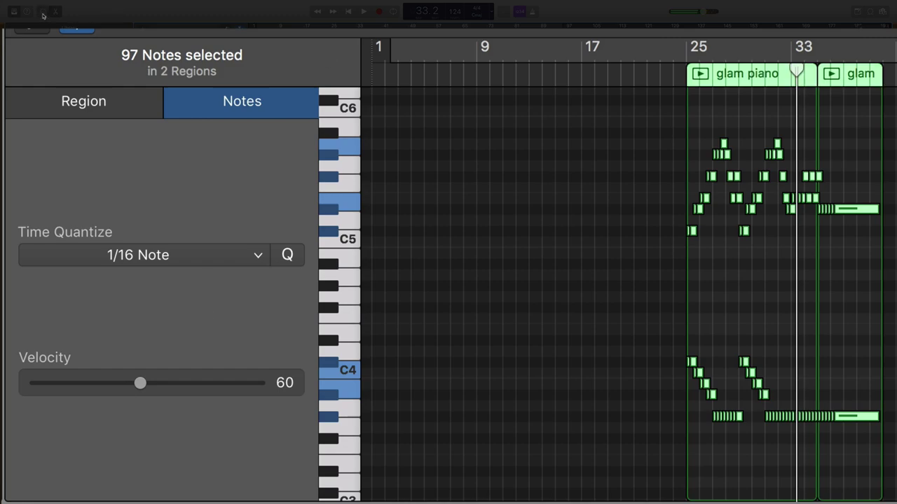
# Try bypassing the glam piano's effect plug-ins and adding a Gain plug-in with slightly raised gain, listening from around bar 25
pyautogui.click(43, 16)
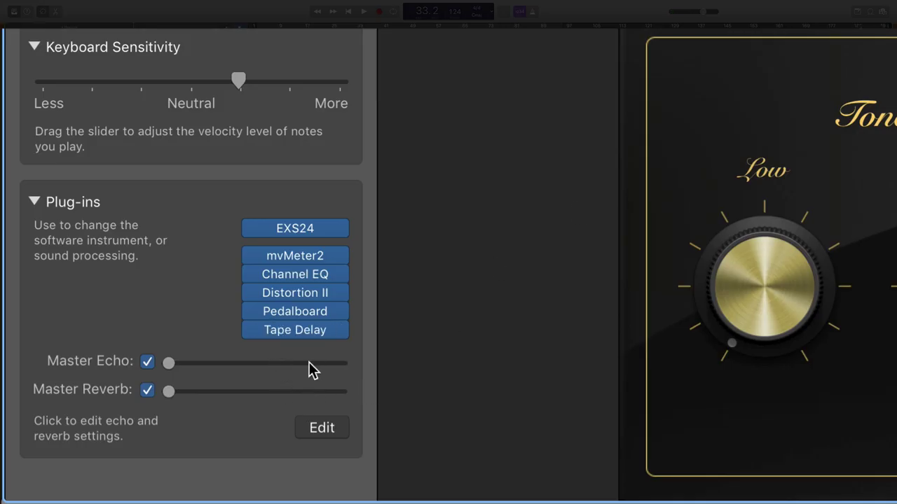
pyautogui.moveTo(272, 259)
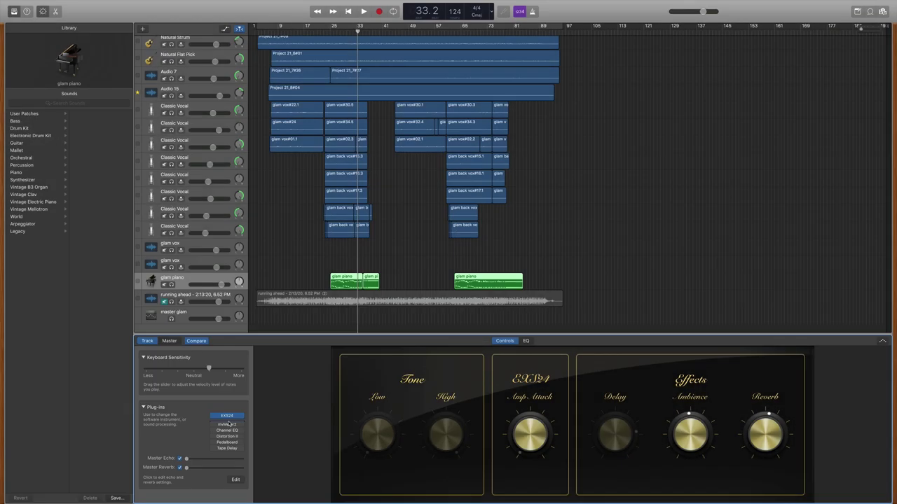
pyautogui.click(228, 424)
pyautogui.click(233, 438)
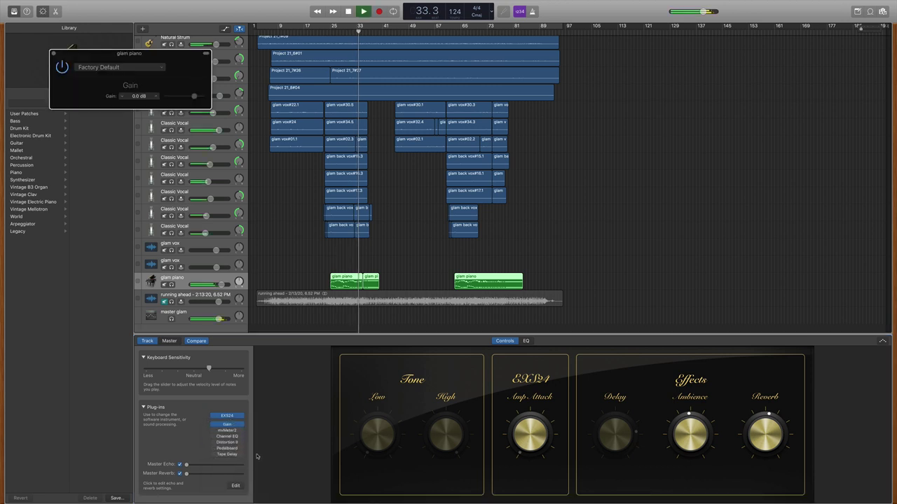
pyautogui.moveTo(157, 96); pyautogui.dragTo(156, 96)
pyautogui.click(325, 33)
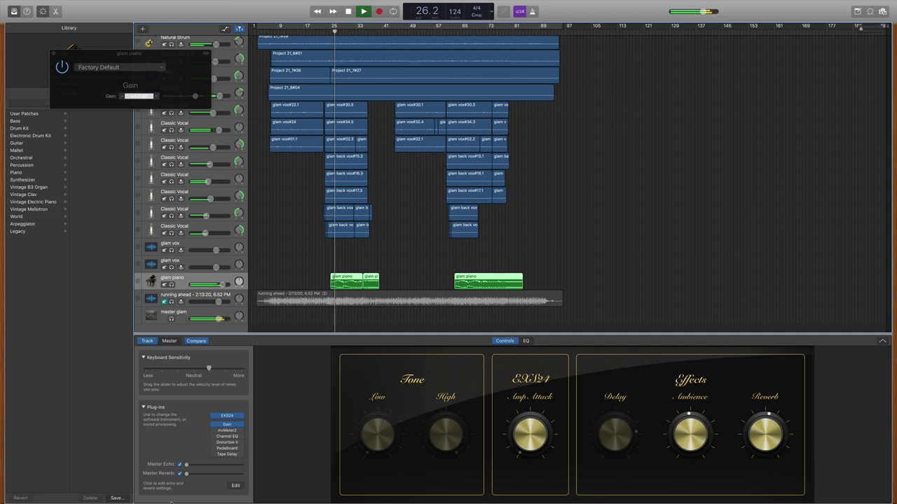
pyautogui.press('space')
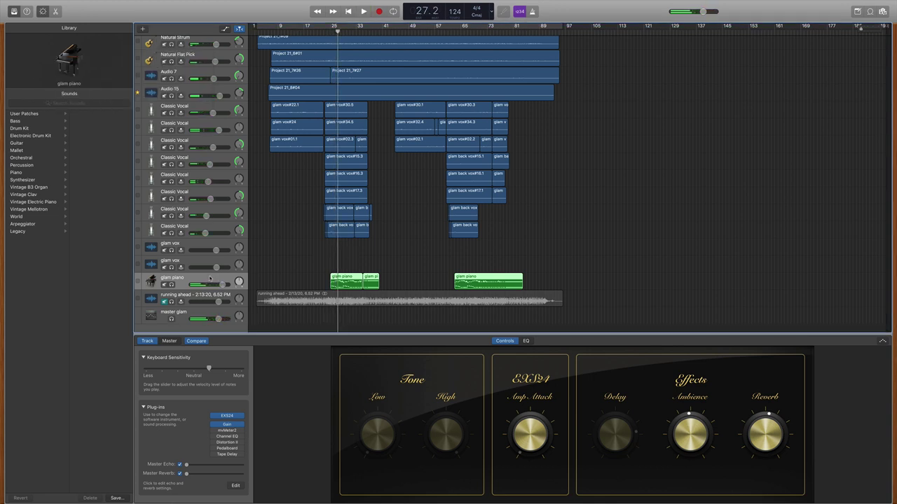
# Replace the glam piano's sound with the Steinway Grand Piano patch and listen to it in the mix
pyautogui.click(17, 174)
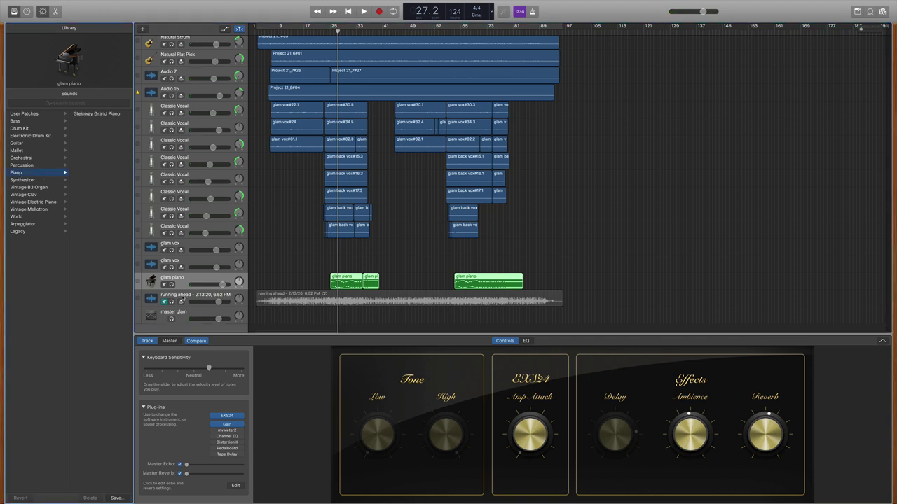
pyautogui.click(26, 166)
pyautogui.press('space')
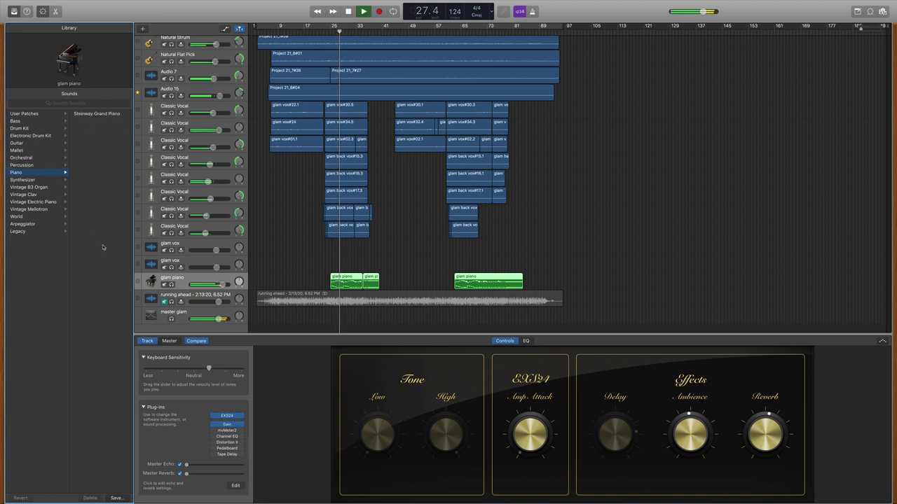
pyautogui.press('space')
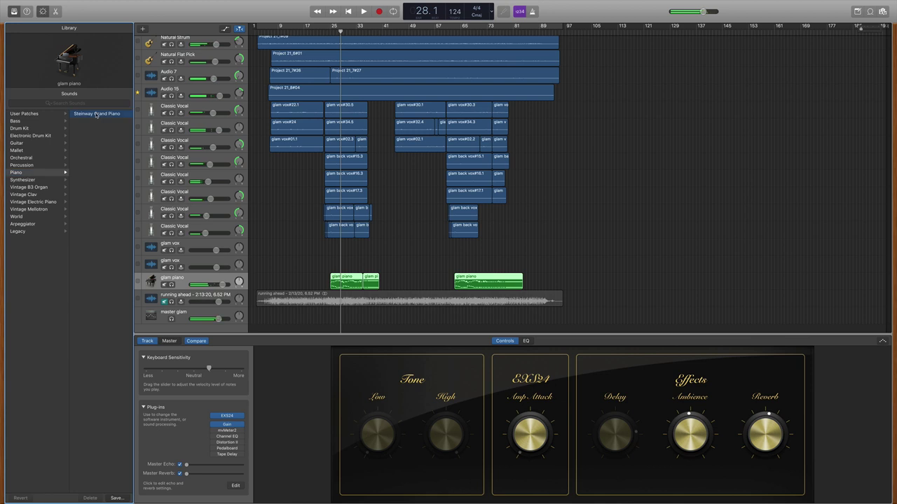
pyautogui.press('space')
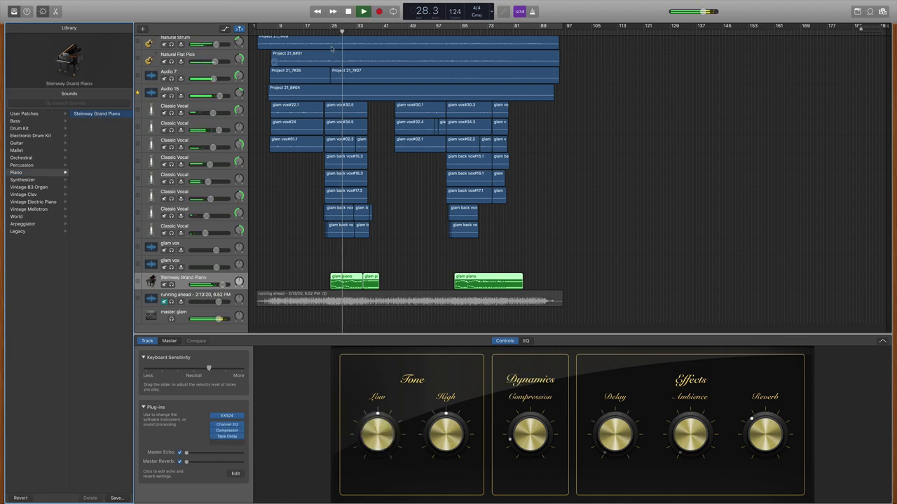
# Raise the piano's low and high tone during playback and solo the piano track
pyautogui.press('space')
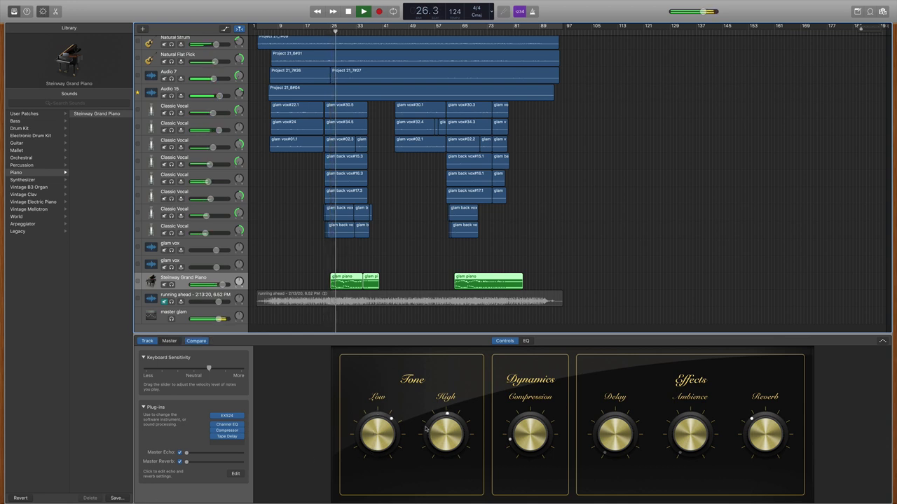
pyautogui.moveTo(425, 429); pyautogui.dragTo(426, 423)
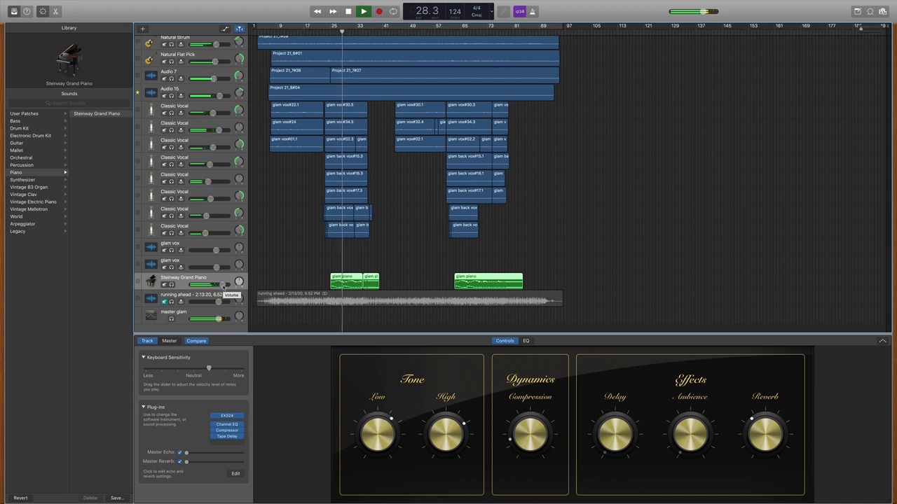
pyautogui.press('s')
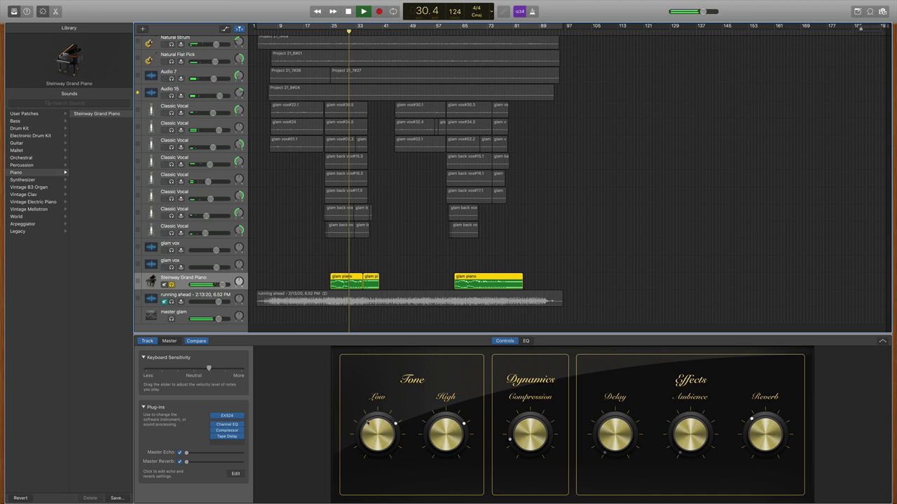
# Set the piano compressor's threshold to -30.5 dB and its gain to 8.5 dB, and lower the piano's low tone
pyautogui.click(226, 430)
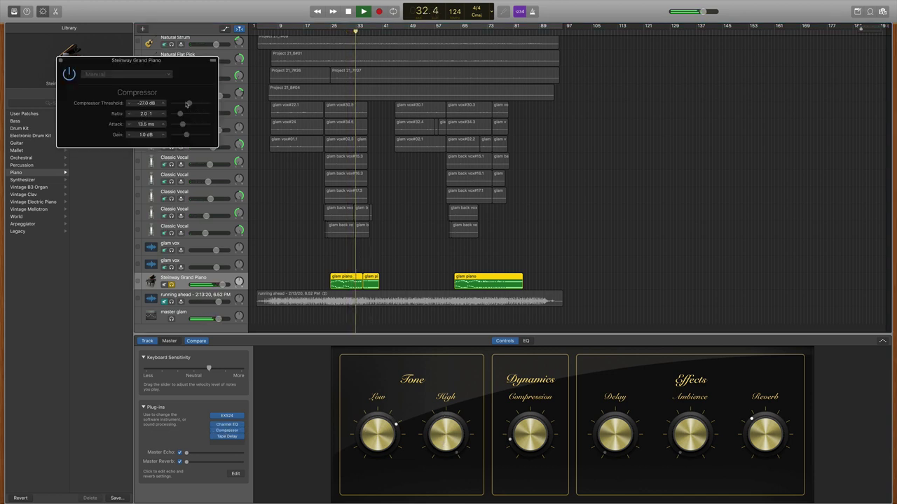
pyautogui.moveTo(188, 103); pyautogui.dragTo(186, 104)
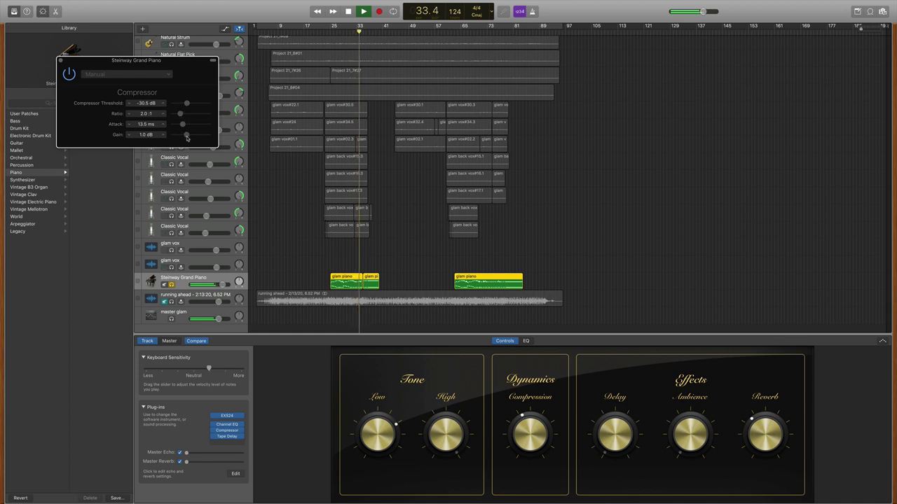
pyautogui.moveTo(187, 138); pyautogui.dragTo(192, 138)
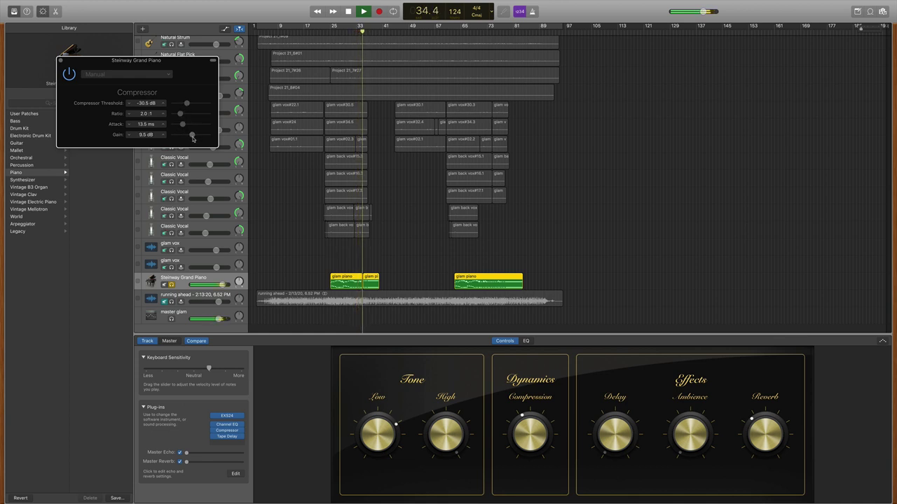
pyautogui.moveTo(377, 435); pyautogui.dragTo(368, 457)
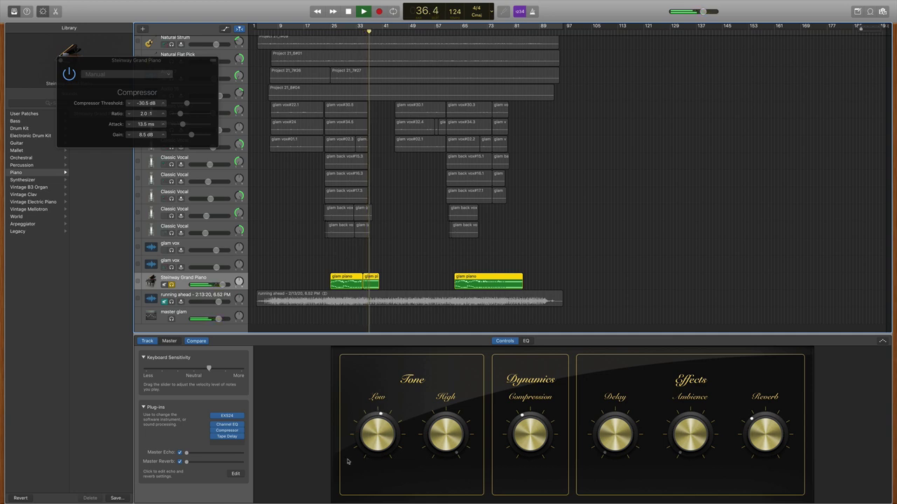
# In the piano's EQ, set -3.5 dB at 440 Hz and +1.0 dB near 1.2 kHz, and move the upper boost to about 5 kHz
pyautogui.click(525, 342)
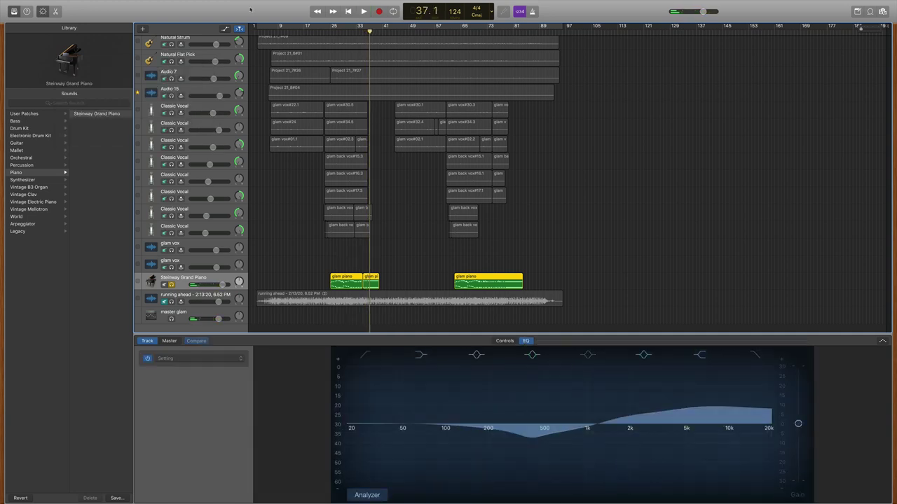
pyautogui.press('space')
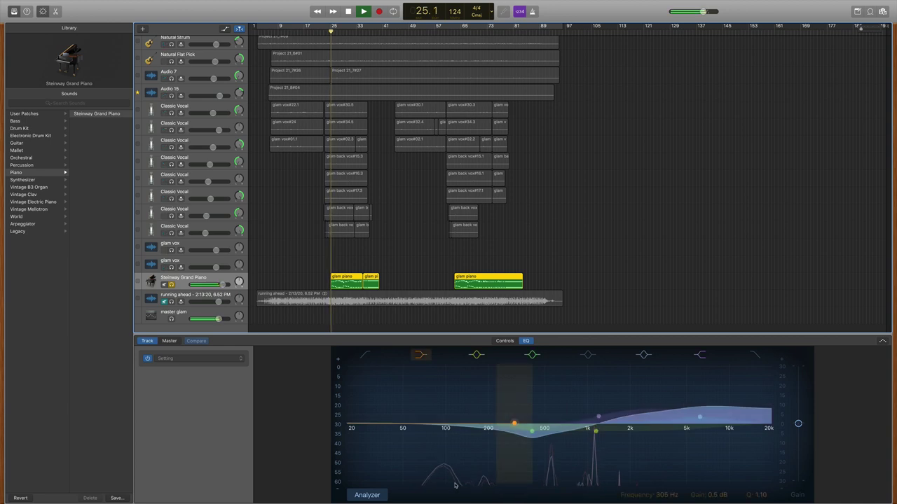
pyautogui.moveTo(535, 445)
pyautogui.mouseDown()
pyautogui.moveTo(539, 419)
pyautogui.moveTo(536, 431)
pyautogui.mouseUp()
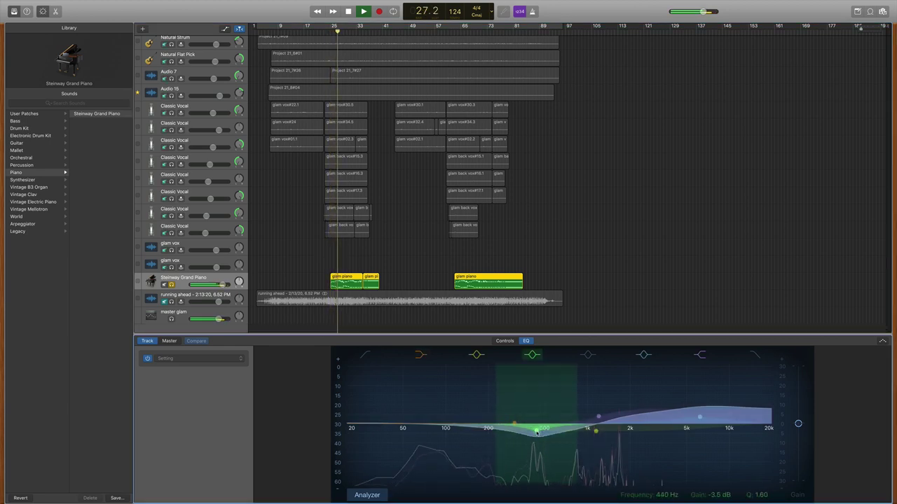
pyautogui.moveTo(595, 432); pyautogui.dragTo(596, 422)
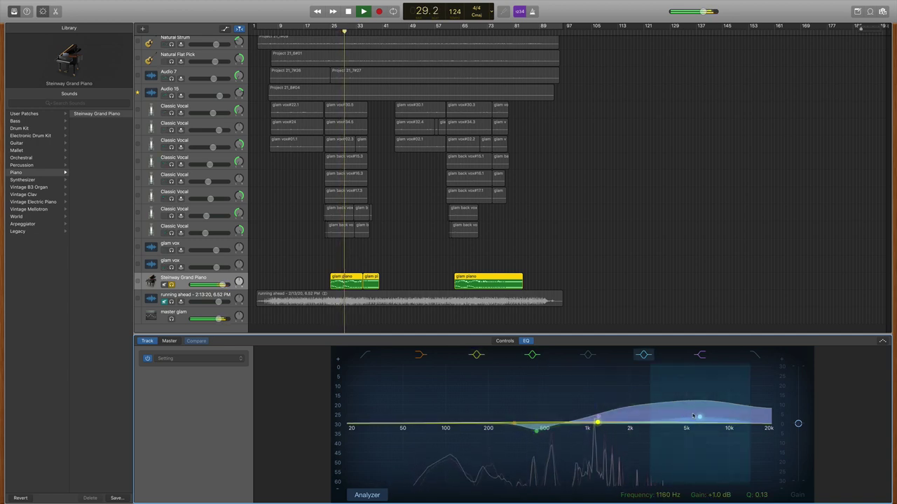
pyautogui.press('space')
pyautogui.moveTo(693, 416); pyautogui.dragTo(681, 417)
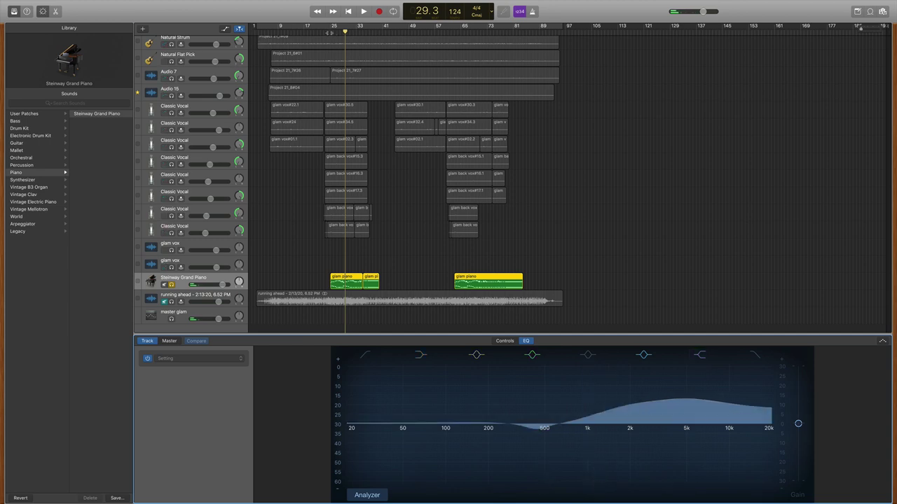
# Play the soloed piano from about bar 25 and move its wide EQ band to 2600 Hz with +2.5 dB gain
pyautogui.click(326, 26)
pyautogui.press('.')
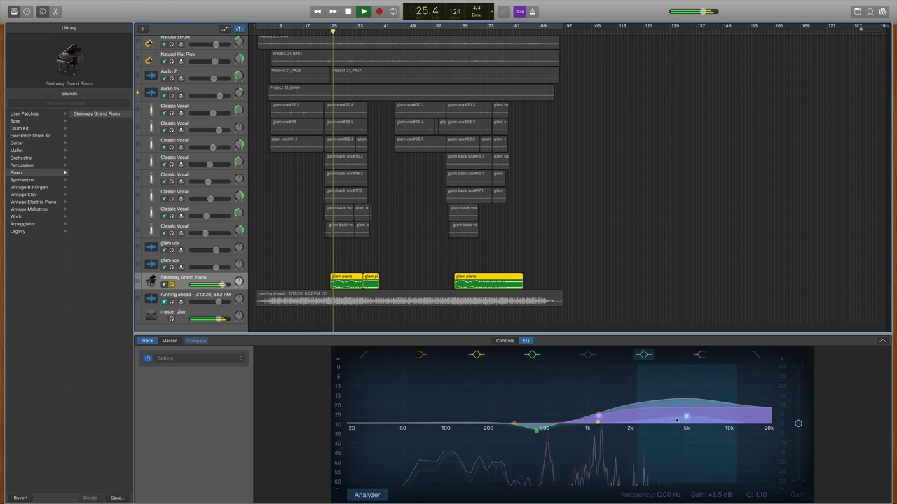
pyautogui.moveTo(597, 423); pyautogui.dragTo(645, 421)
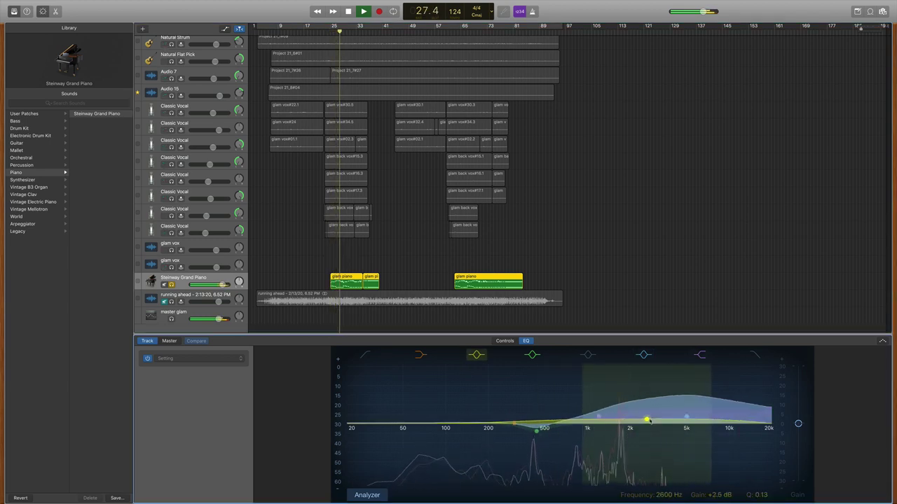
pyautogui.press('space')
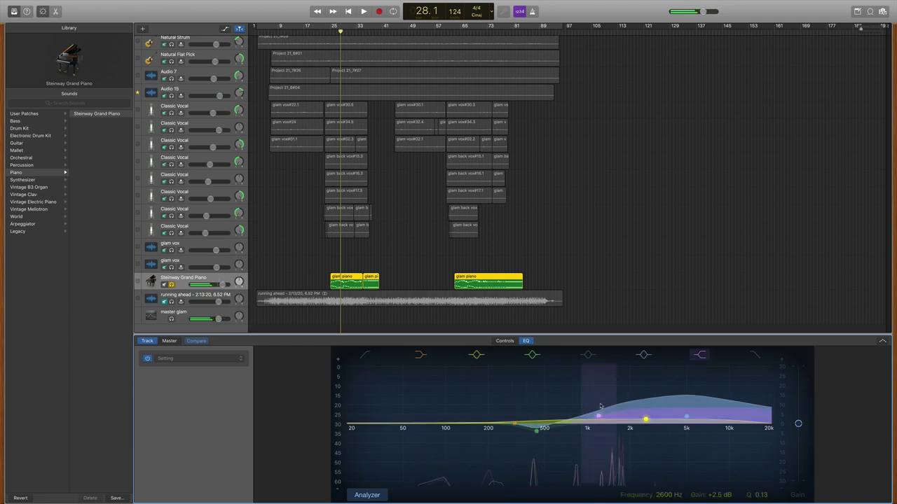
# Set the piano compressor's threshold to -34.0 dB and its gain to 3.0 dB, and close the plug-in
pyautogui.click(505, 341)
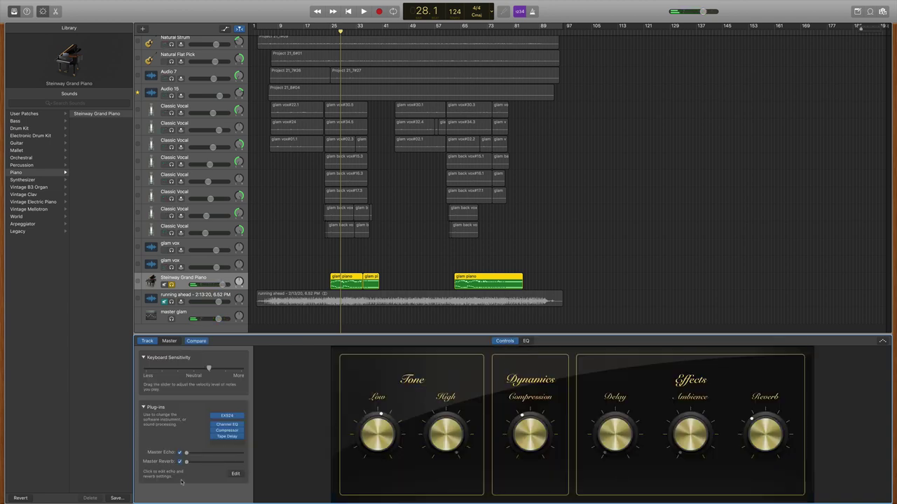
pyautogui.click(227, 431)
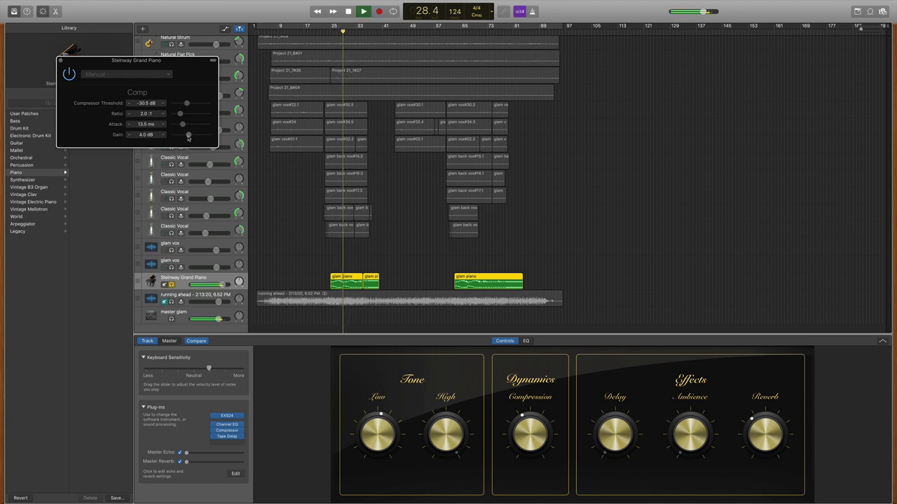
pyautogui.moveTo(186, 106)
pyautogui.mouseDown()
pyautogui.moveTo(197, 104)
pyautogui.moveTo(186, 104)
pyautogui.mouseUp()
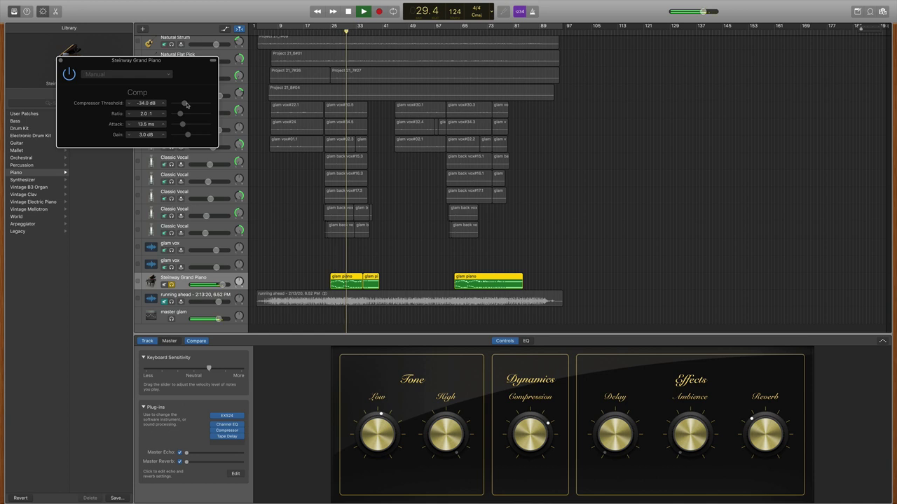
pyautogui.click(61, 60)
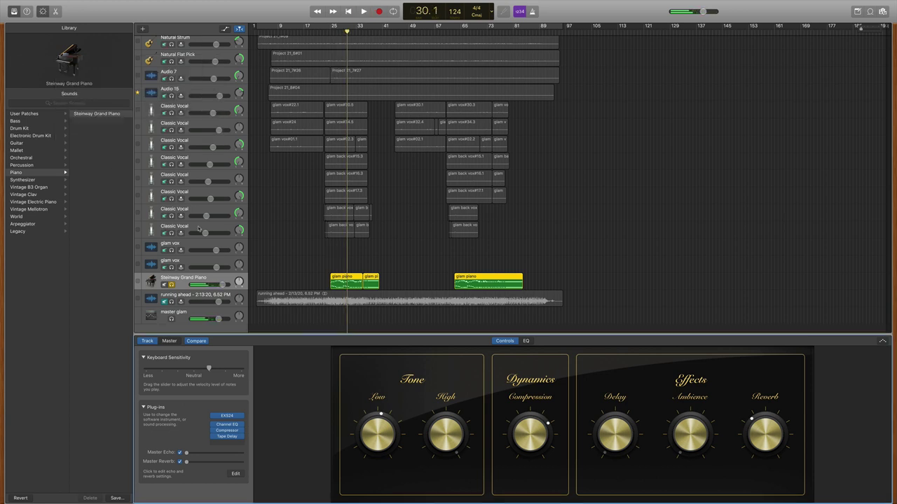
# Unsolo the piano, play it with the full mix, and lower its track volume to blend in
pyautogui.click(171, 285)
pyautogui.press('space')
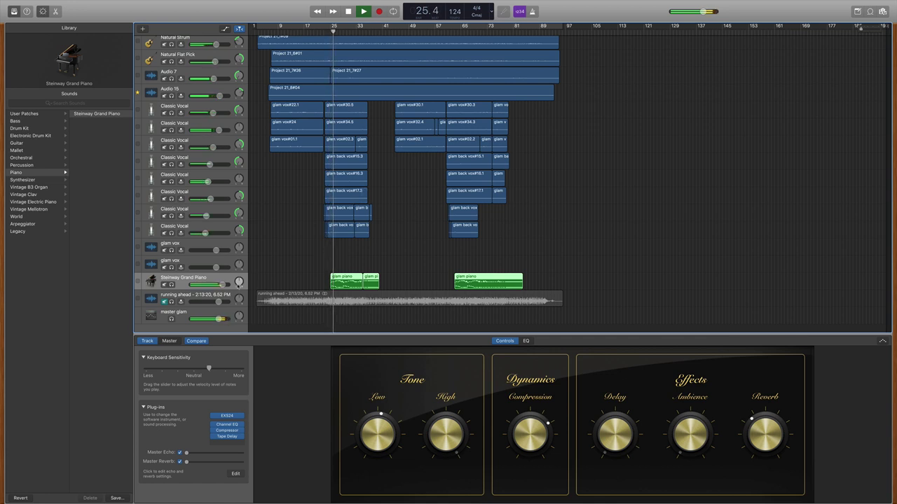
pyautogui.moveTo(223, 284); pyautogui.dragTo(208, 284)
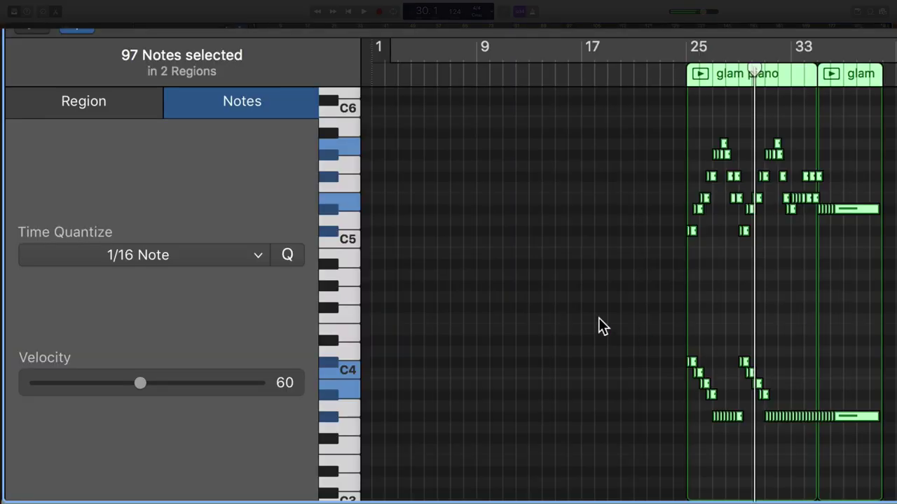
# Select the low notes of the first two glam piano regions and set their velocity to 79 while listening
pyautogui.click(588, 316)
pyautogui.moveTo(601, 315); pyautogui.dragTo(876, 473)
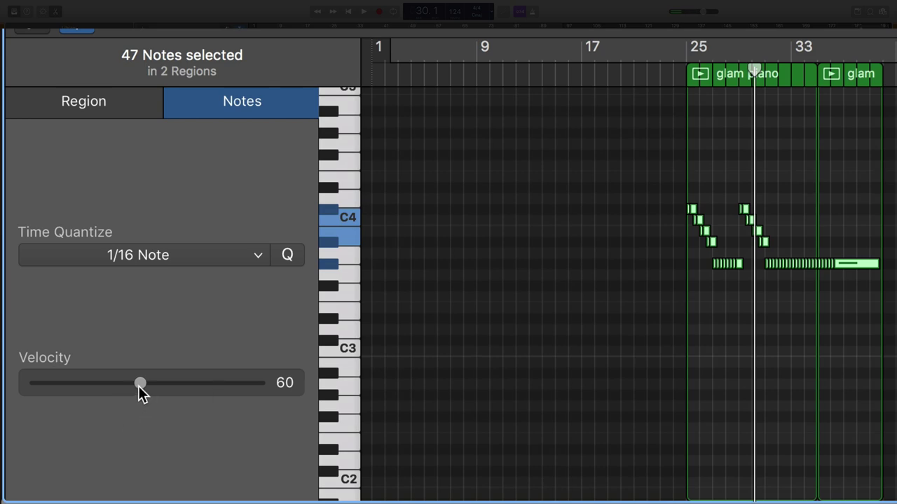
pyautogui.moveTo(139, 386); pyautogui.dragTo(187, 393)
pyautogui.click(654, 72)
pyautogui.press('space')
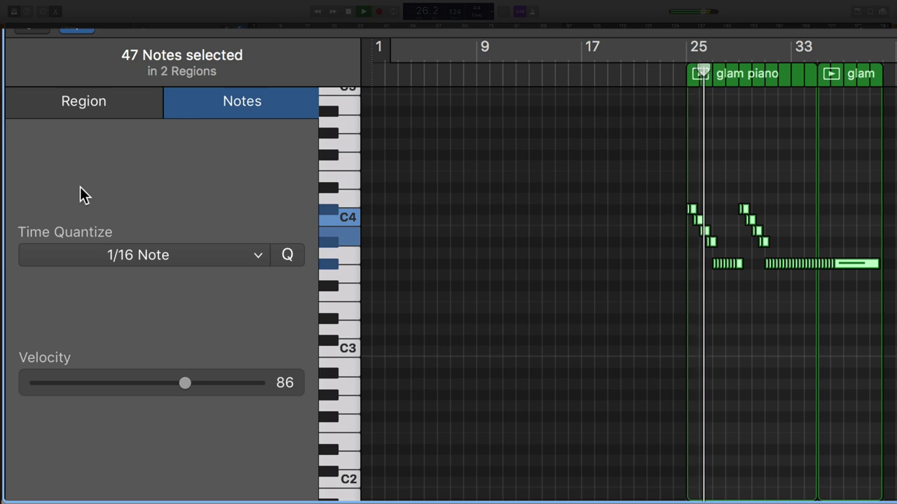
pyautogui.moveTo(185, 386); pyautogui.dragTo(173, 391)
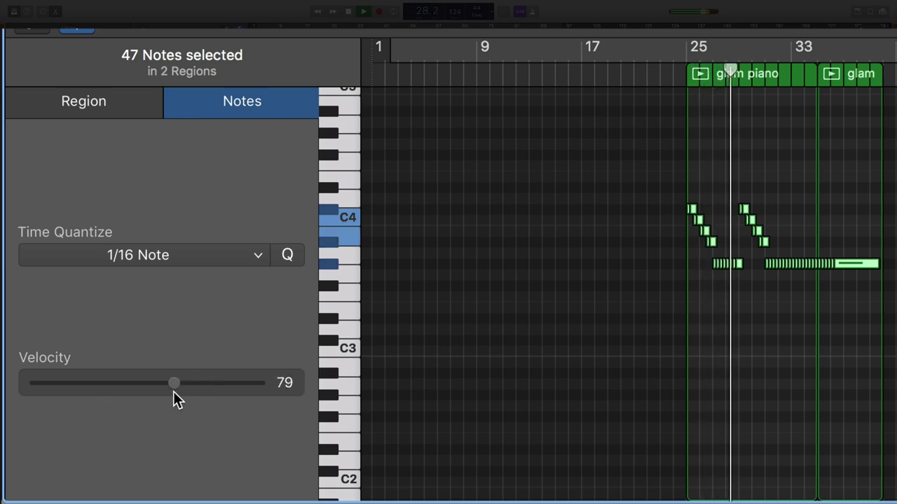
# Set the velocity of the third glam piano region's low notes to 79 and listen to the piano in the mix
pyautogui.scroll(5, 616, 333)
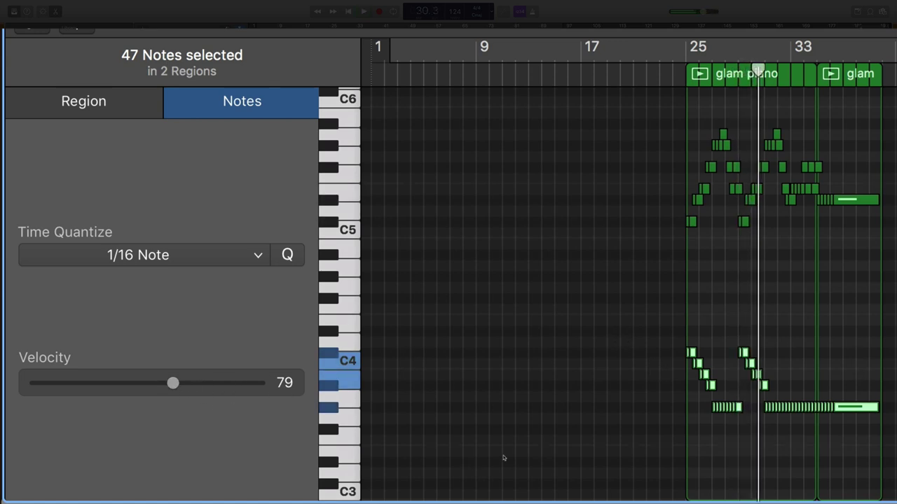
pyautogui.click(484, 443)
pyautogui.press('super+a')
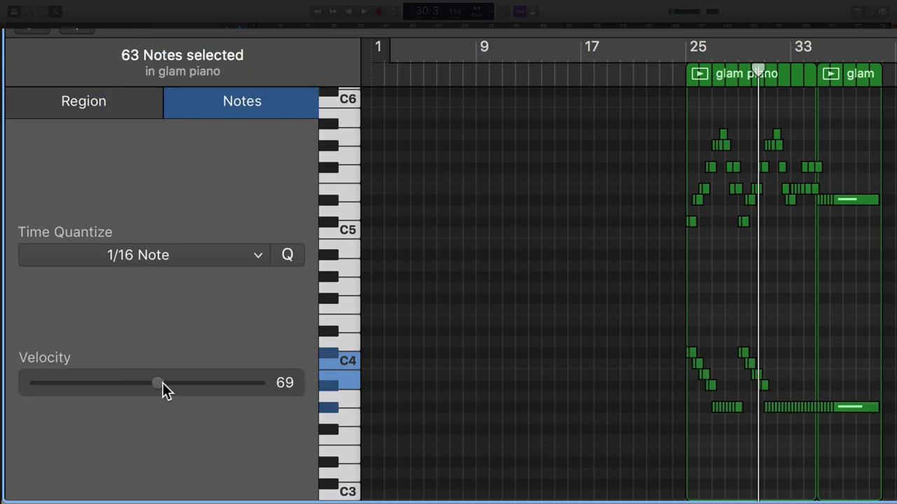
pyautogui.moveTo(171, 384); pyautogui.dragTo(174, 384)
pyautogui.hotkey('shift', 'space')
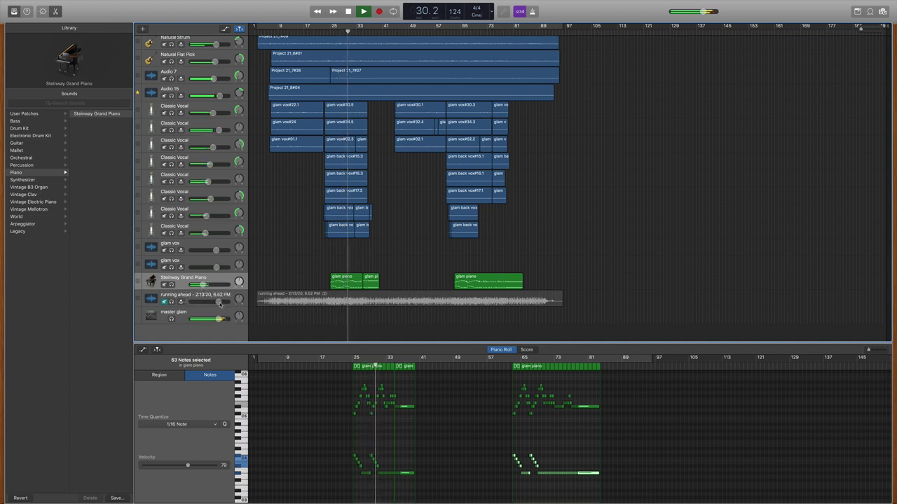
pyautogui.press('space')
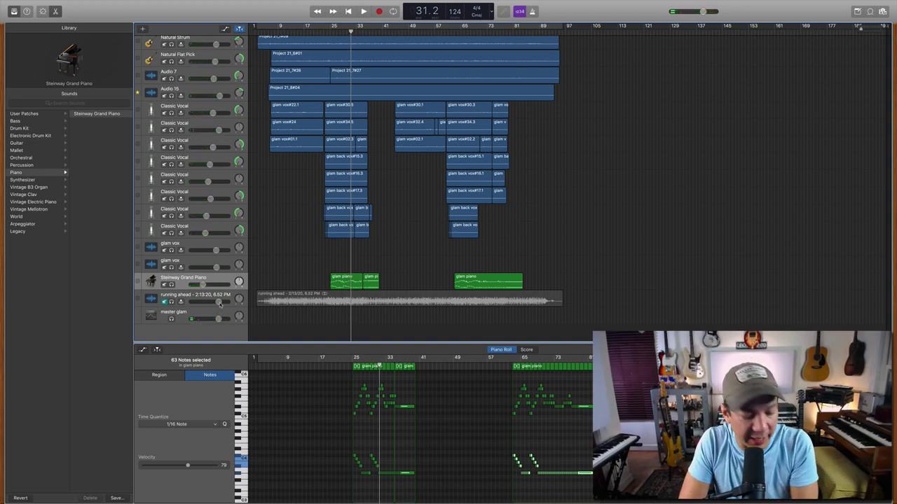
# Slightly lower and unmute the running ahead reference track, and turn on a cycle area spanning the whole song
pyautogui.doubleClick(220, 304)
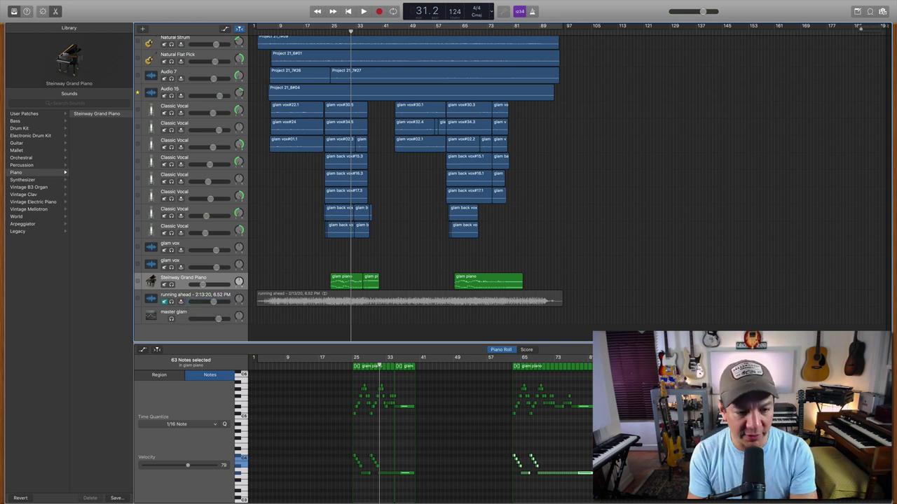
pyautogui.click(165, 302)
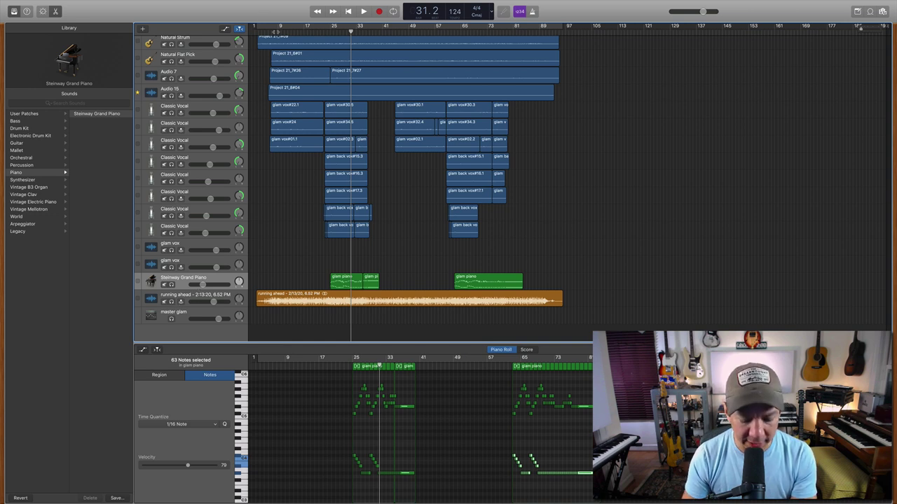
pyautogui.press('c')
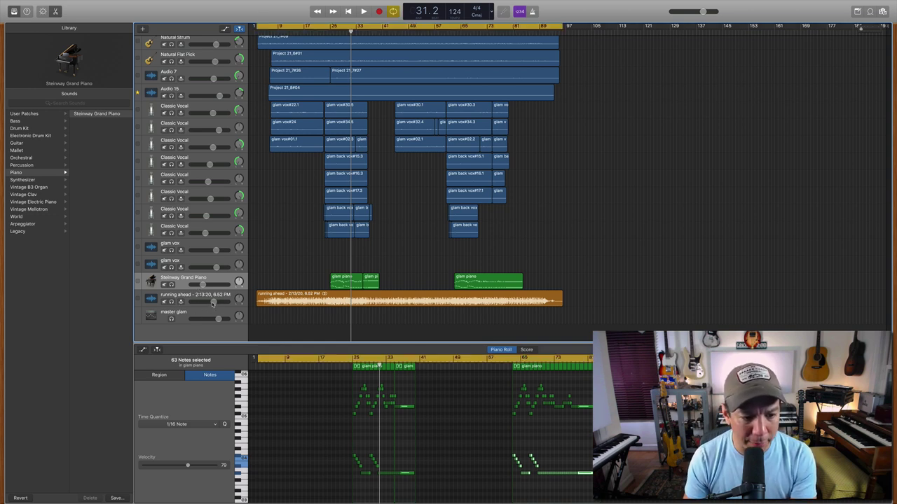
pyautogui.click(213, 302)
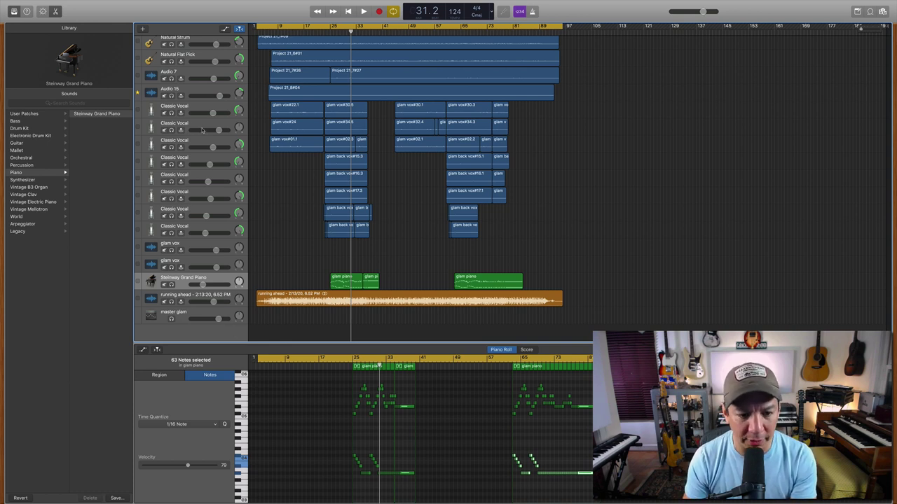
# Solo the running ahead reference track, listen to its opening up to about bar 8, and unsolo it
pyautogui.press('space')
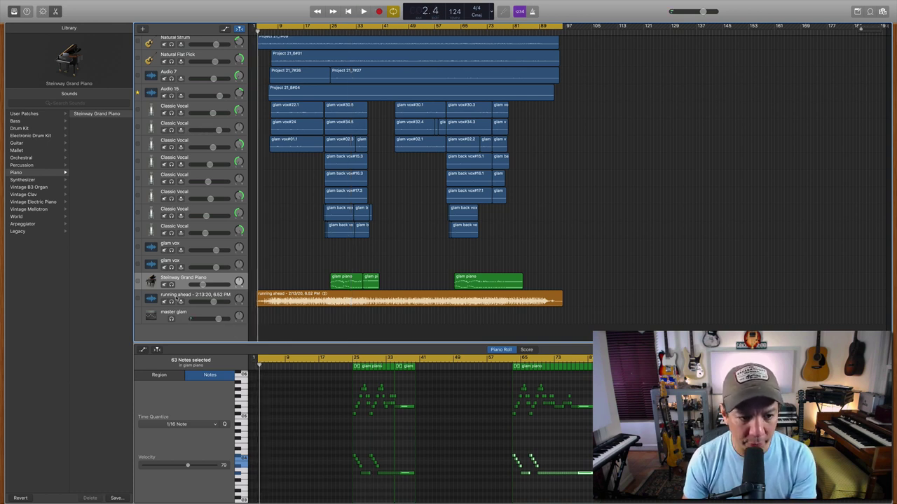
pyautogui.click(171, 302)
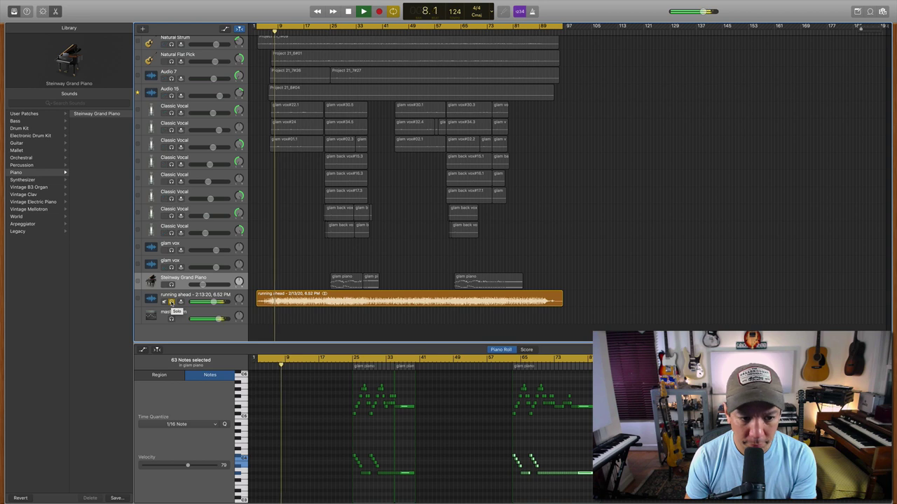
pyautogui.press('space')
pyautogui.click(171, 302)
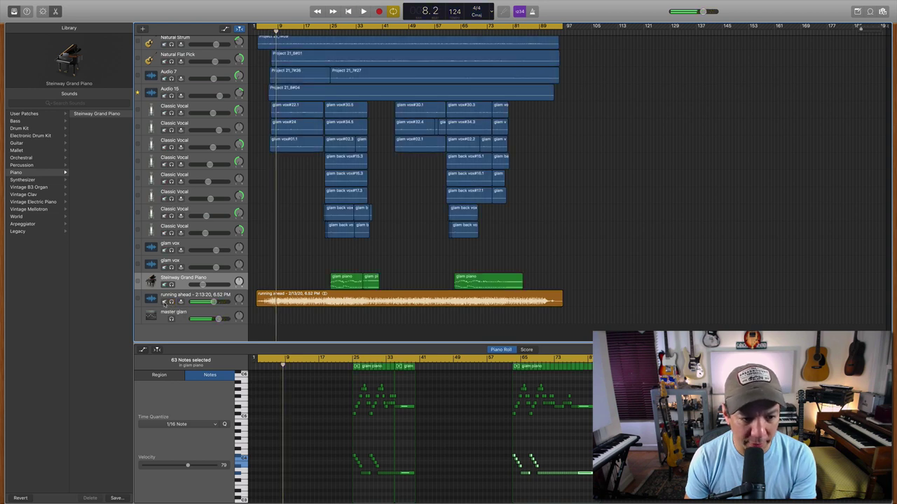
# Mute the reference track, play the mix from the start, and solo the reference during playback to compare them
pyautogui.click(164, 302)
pyautogui.press('Return')
pyautogui.press('space')
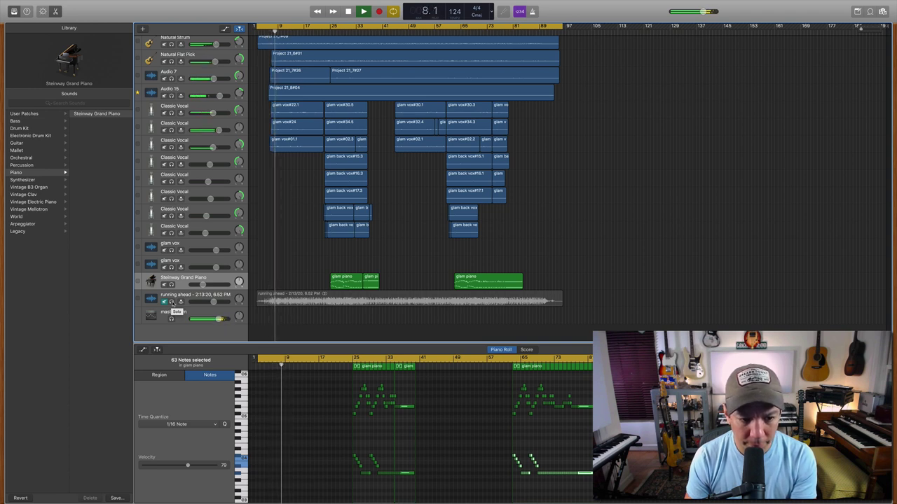
pyautogui.scroll(1, 442, 165)
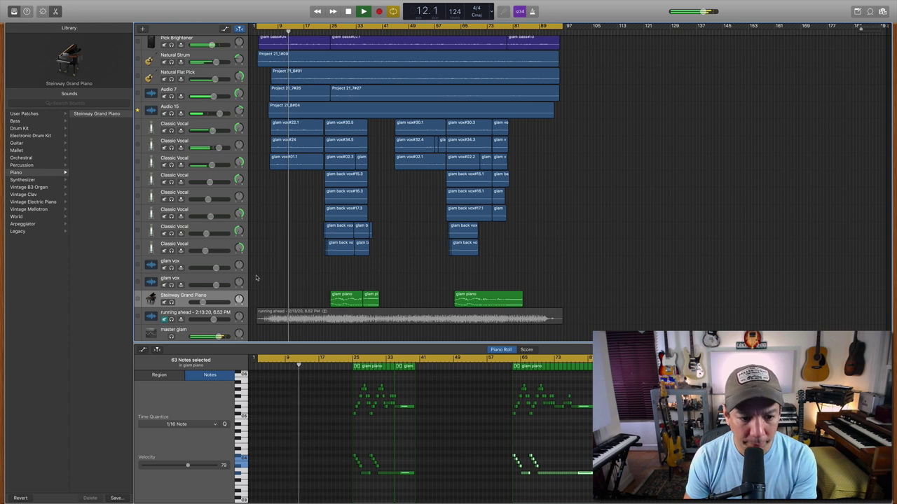
pyautogui.click(171, 319)
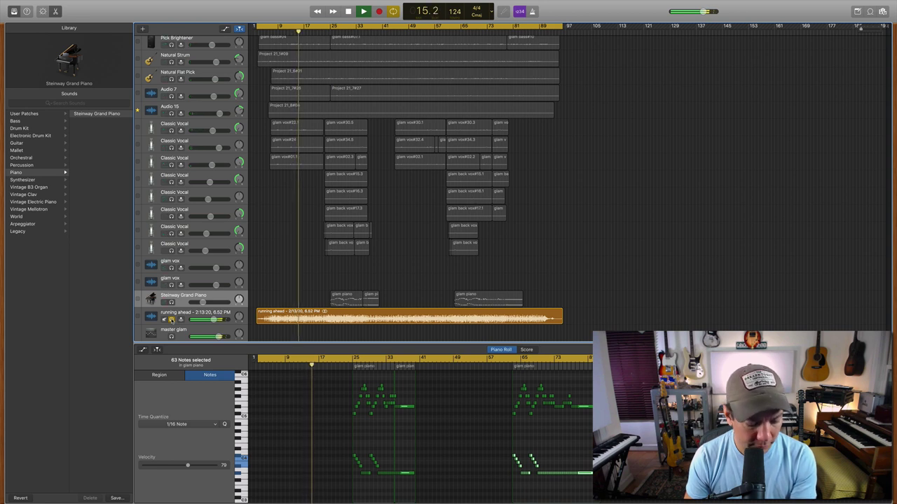
# Alternate between the mix and the soloed reference track during playback up to about bar 28, leaving the reference unsoloed and muted
pyautogui.click(171, 320)
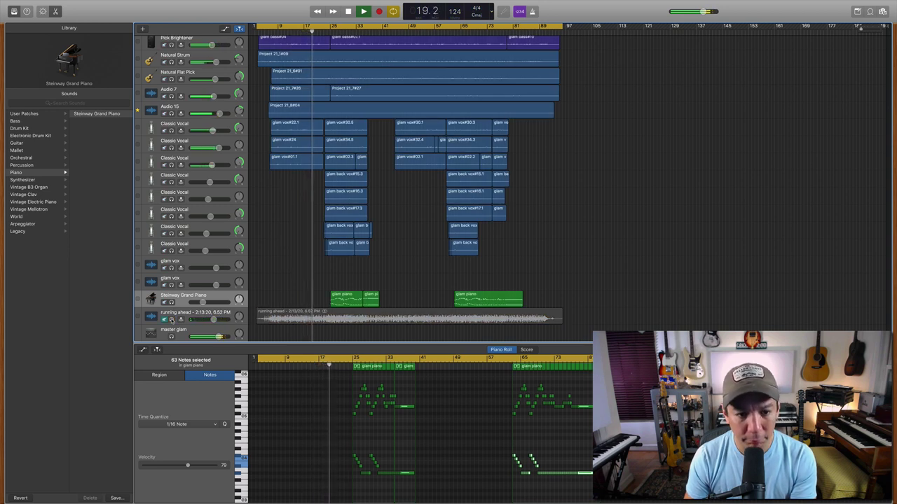
pyautogui.click(171, 319)
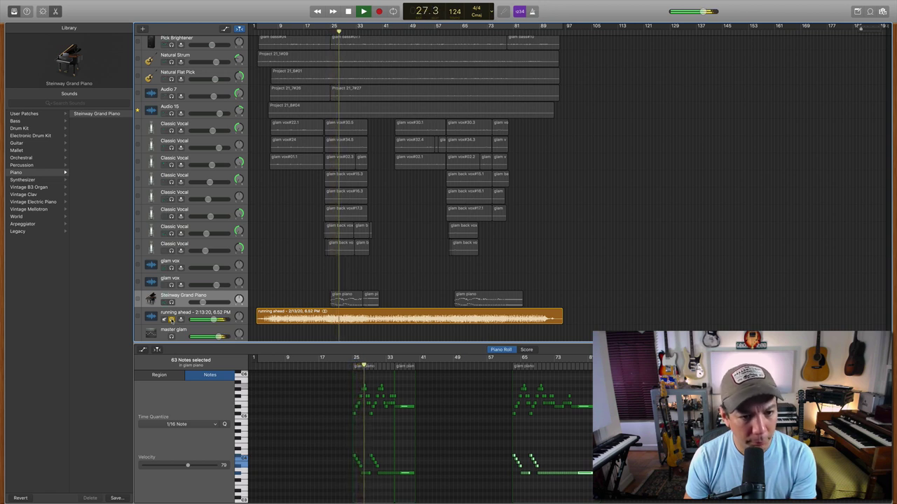
pyautogui.click(171, 320)
pyautogui.click(164, 319)
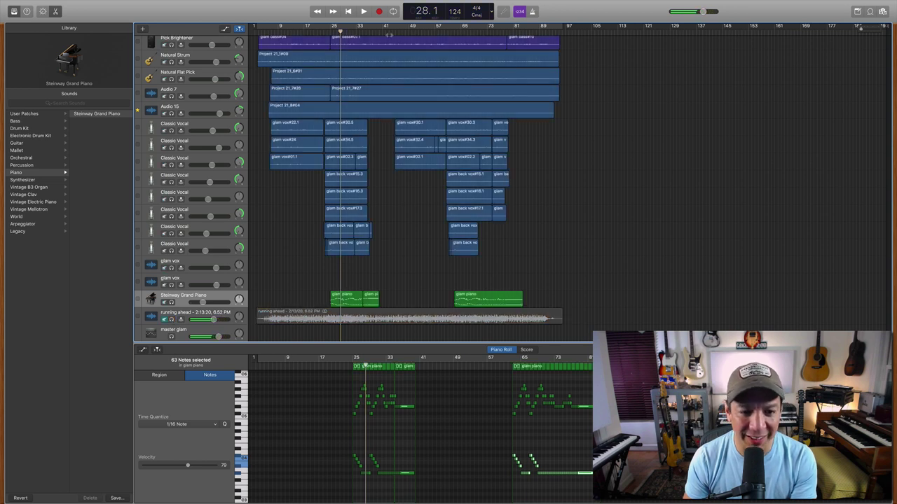
# Play the chorus and raise the volume of the lowest Classic Vocal backing track to about -8.6 dB
pyautogui.press('space')
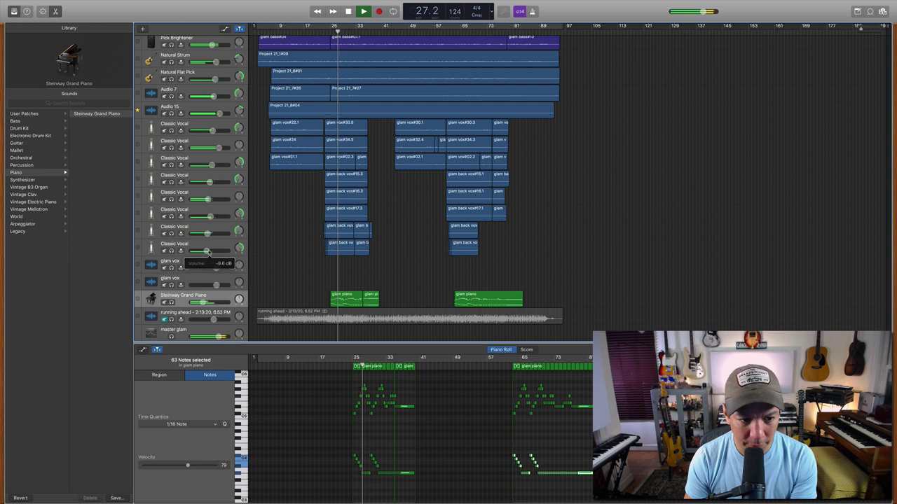
pyautogui.press('space')
# Solo the second Classic Vocal track (glam vox#24) and replay the chorus from about bar 26
pyautogui.click(195, 143)
pyautogui.press('space')
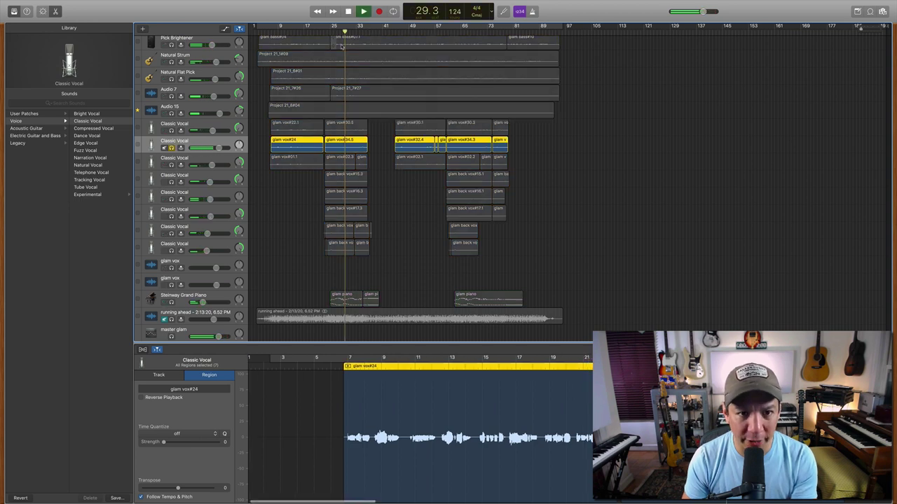
pyautogui.press(',')
pyautogui.press(',')
pyautogui.press(',')
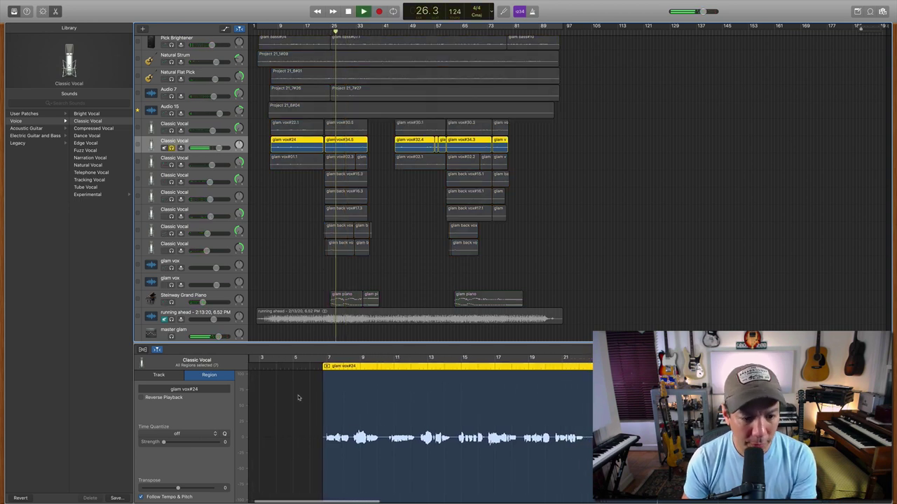
# Boost the upper mids in the Channel EQ of the soloed lead vocal, listen to the result and close the EQ
pyautogui.press('b')
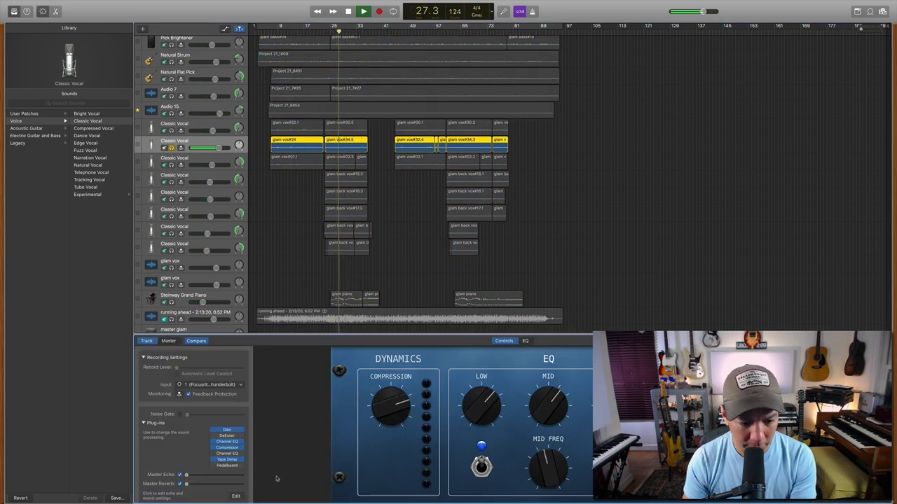
pyautogui.click(227, 443)
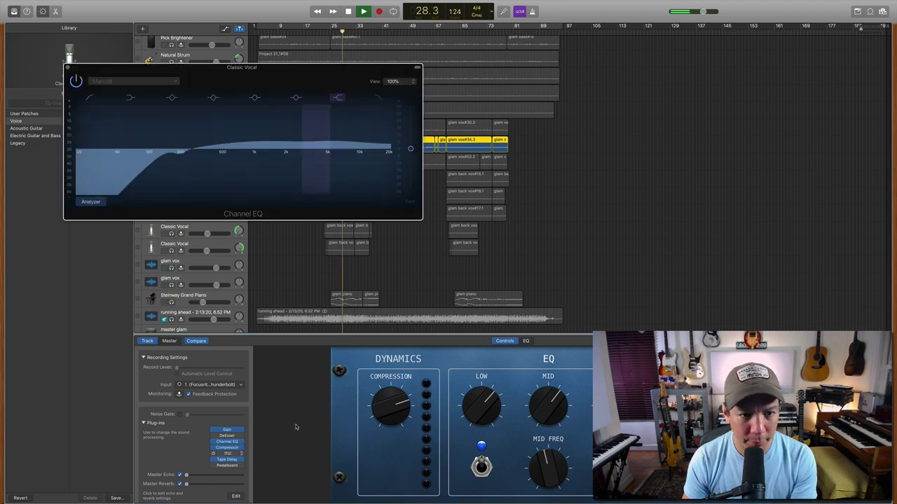
pyautogui.moveTo(310, 150); pyautogui.dragTo(283, 143)
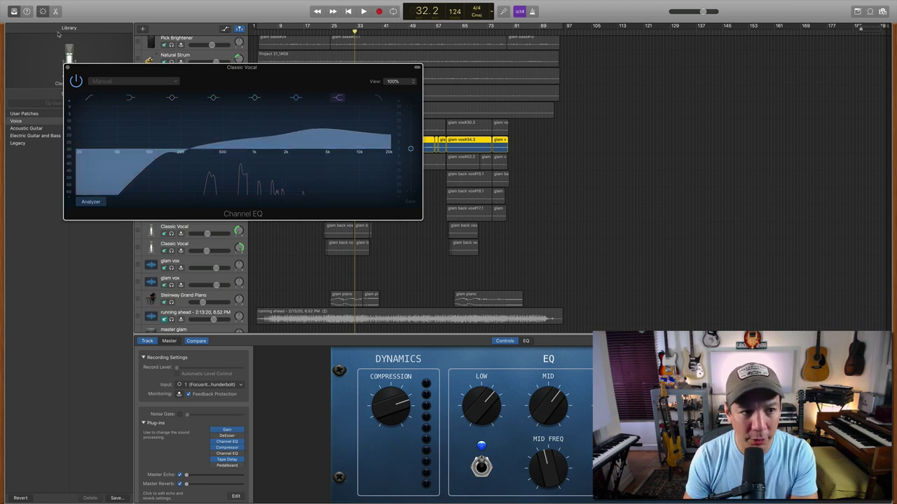
pyautogui.press('space')
pyautogui.press('space')
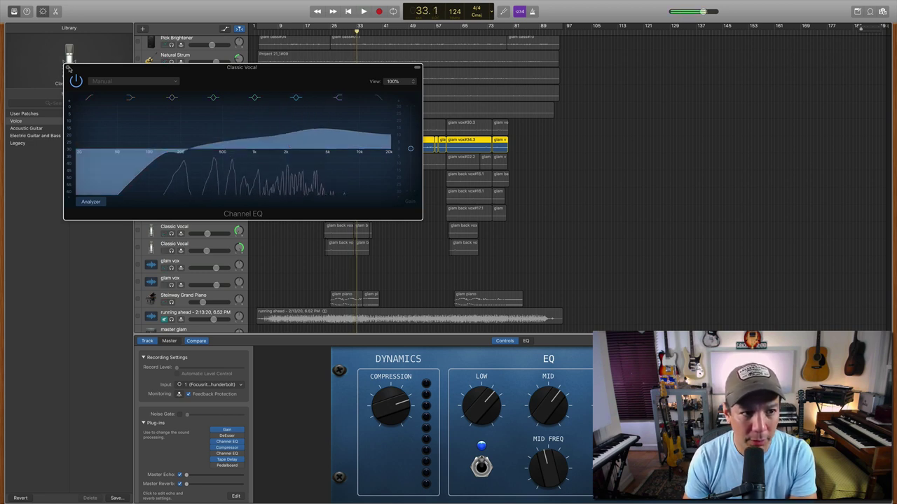
pyautogui.click(68, 68)
# Boost the Channel EQ upper mids on the seventh and sixth Classic Vocal tracks, to +5.0 dB and about +7.0 dB
pyautogui.click(209, 236)
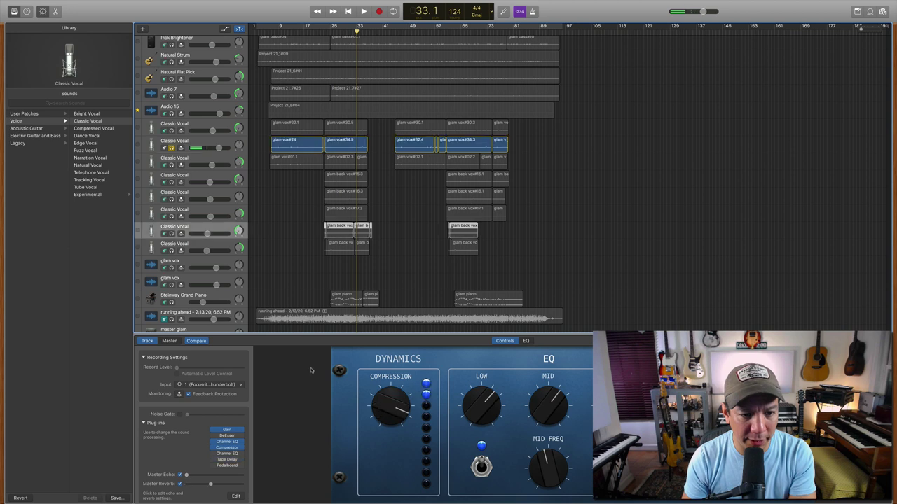
pyautogui.click(228, 442)
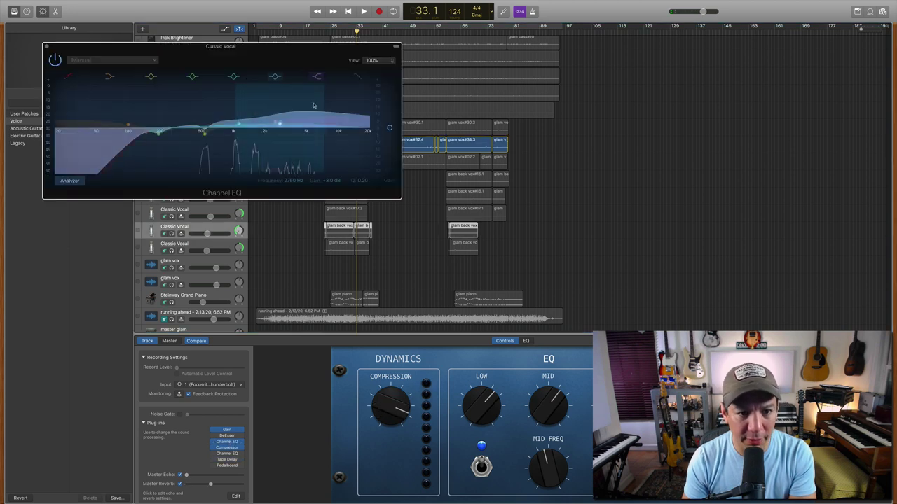
pyautogui.moveTo(280, 126); pyautogui.dragTo(284, 122)
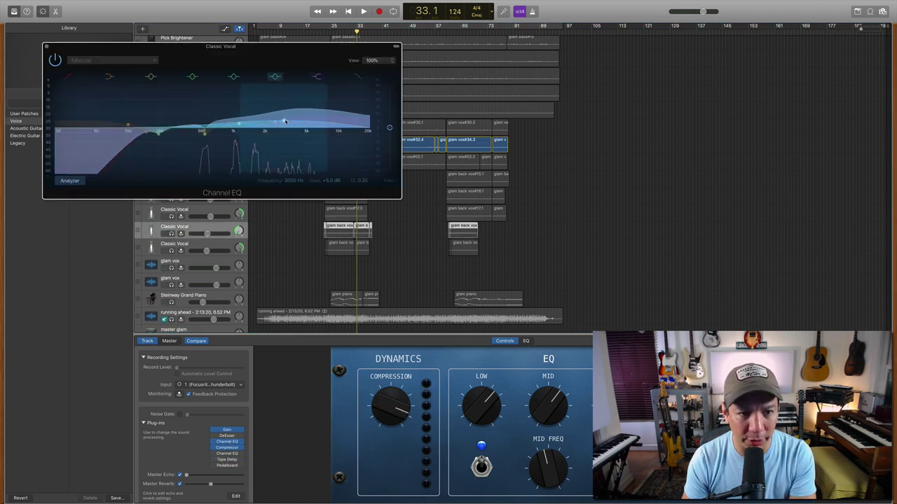
pyautogui.press('Up')
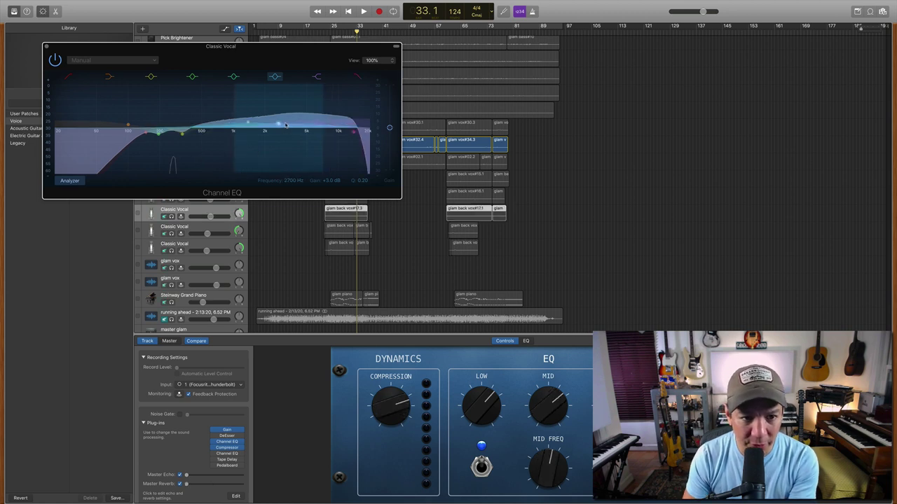
pyautogui.moveTo(279, 124); pyautogui.dragTo(288, 118)
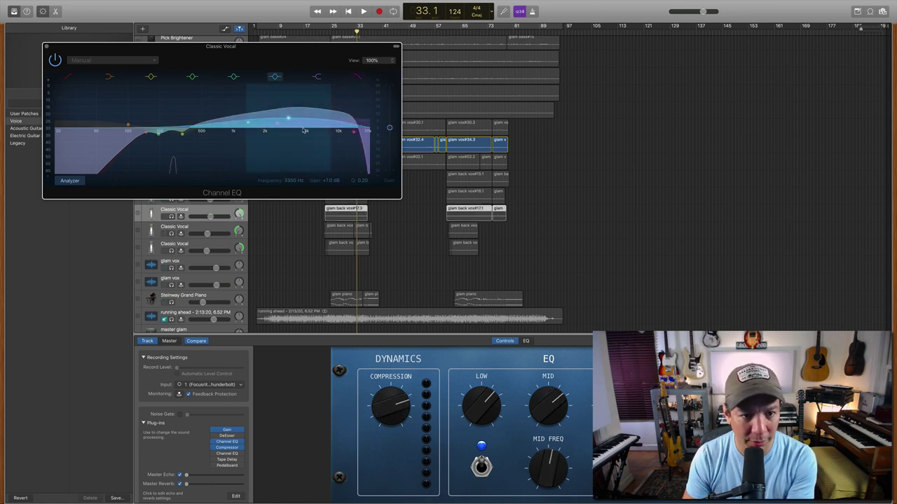
# Continue up the backing vocals, boost the fourth Classic Vocal track's EQ to about +8.0 dB at 2100 Hz, and close the EQ
pyautogui.press('Up')
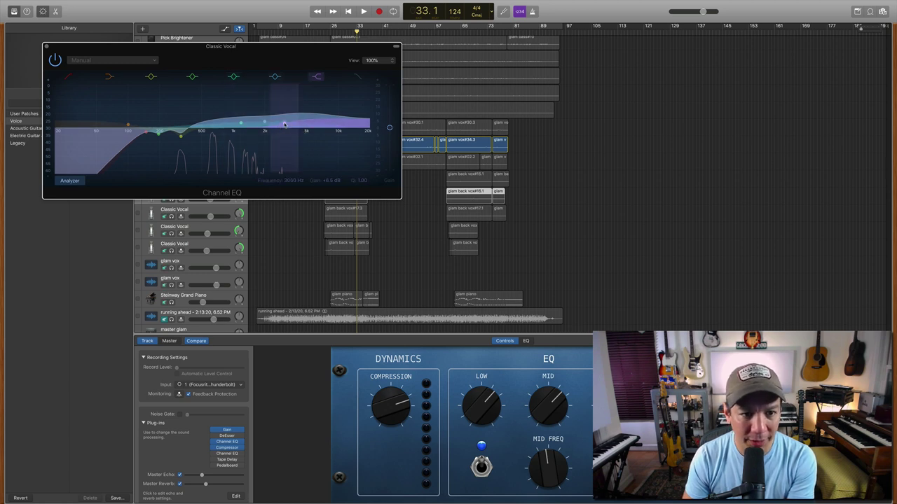
pyautogui.press('Up')
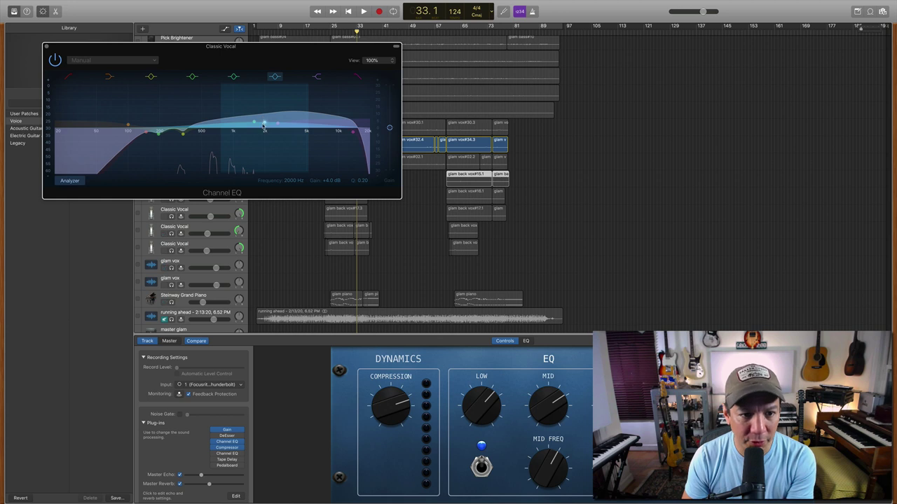
pyautogui.moveTo(262, 126)
pyautogui.mouseDown()
pyautogui.moveTo(279, 125)
pyautogui.moveTo(254, 120)
pyautogui.mouseUp()
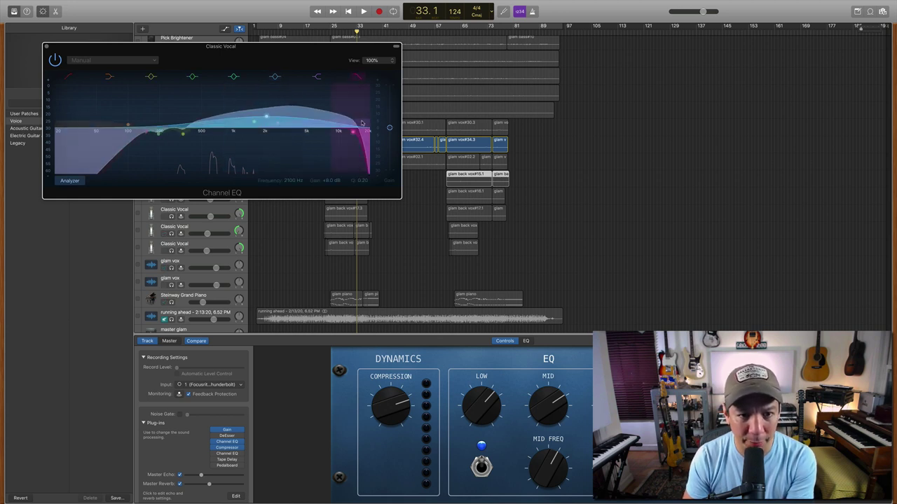
pyautogui.press('Up')
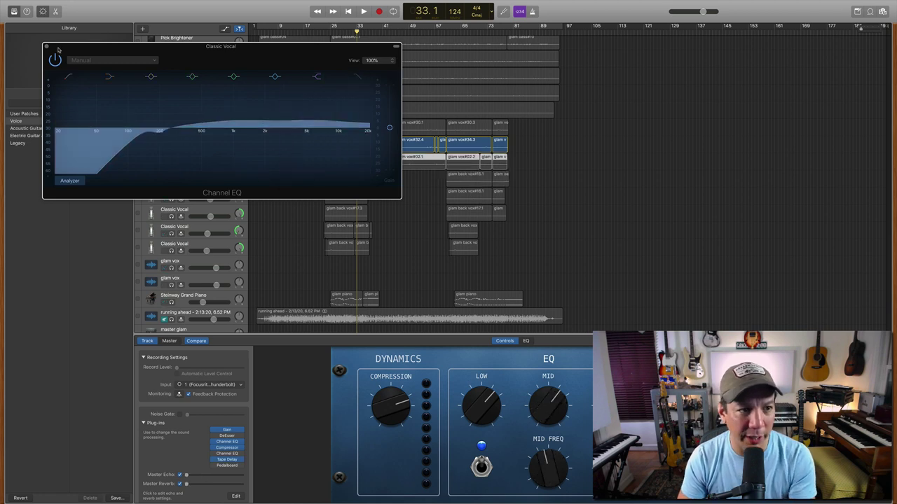
pyautogui.click(45, 47)
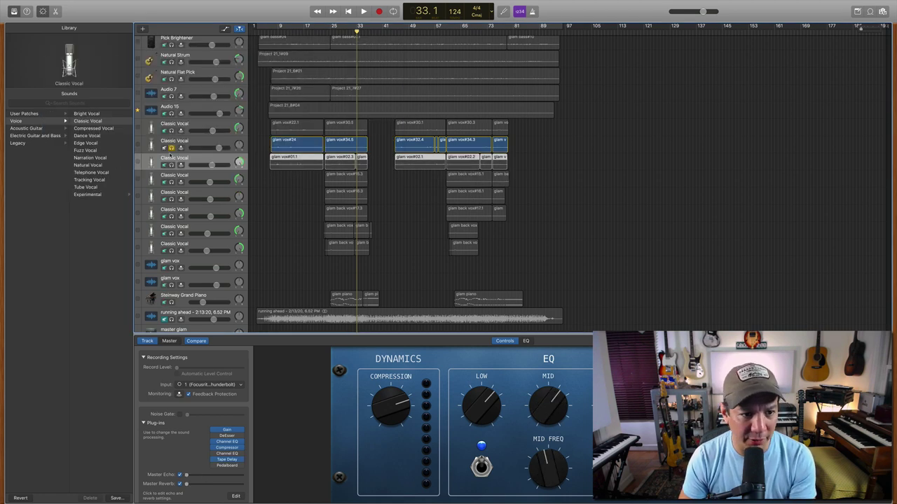
# Unsolo the lead vocal and play the chorus from about bar 26, briefly soloing the reference track to compare it with the mix
pyautogui.press('super+a')
pyautogui.press('space')
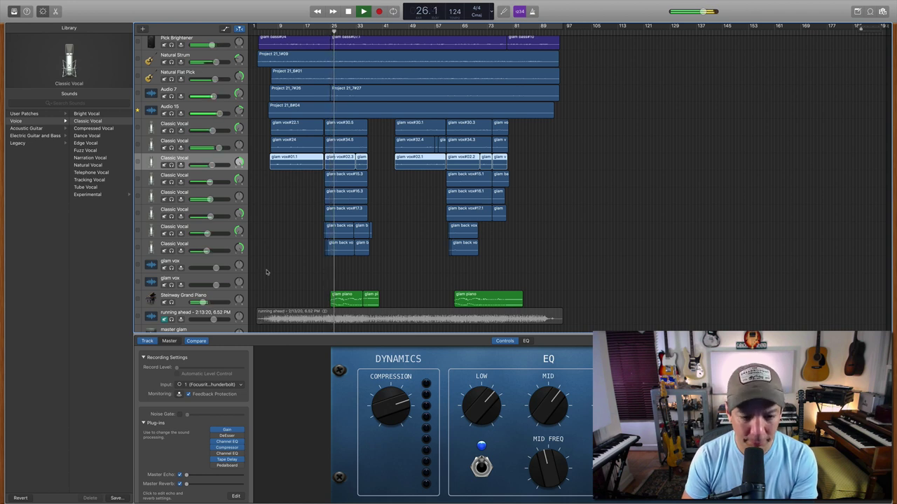
pyautogui.click(172, 319)
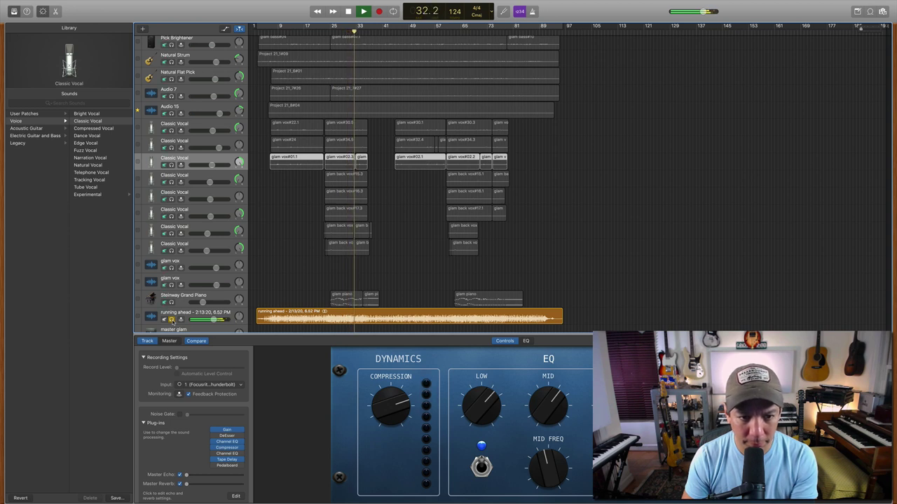
pyautogui.click(171, 320)
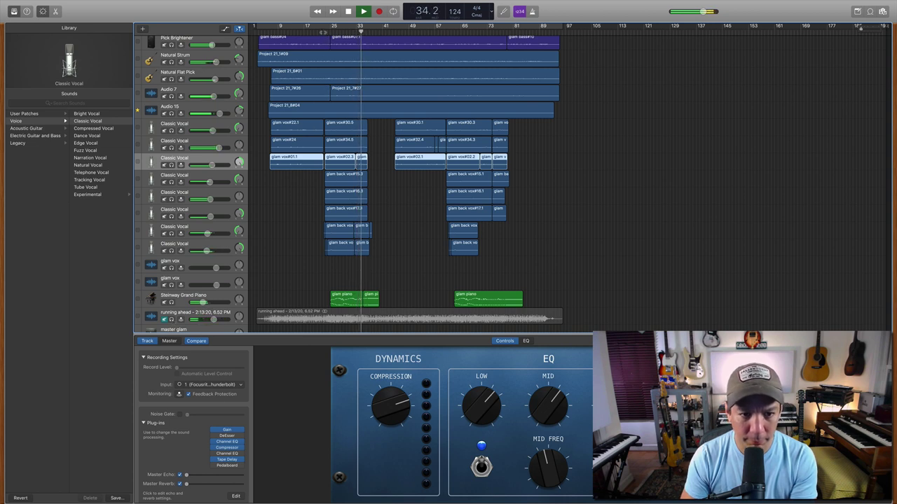
pyautogui.press('space')
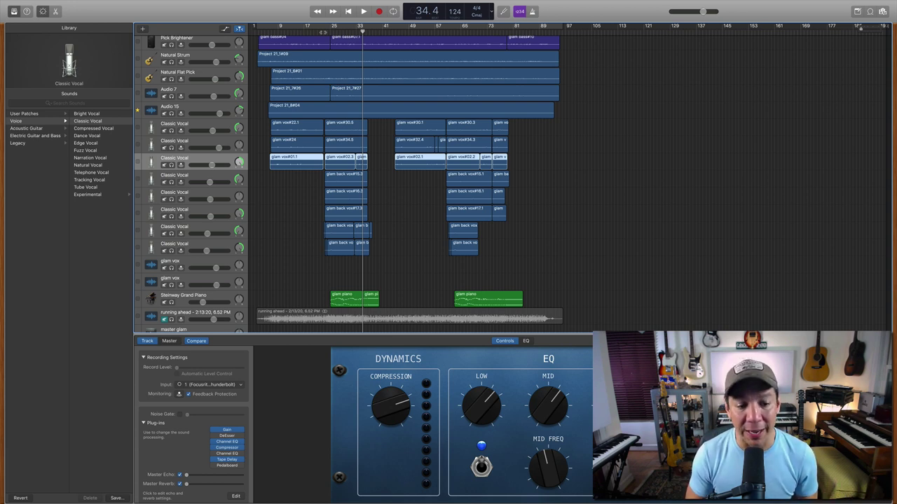
# Move the playhead to bar 23 and listen to the mix up to about bar 27
pyautogui.click(323, 27)
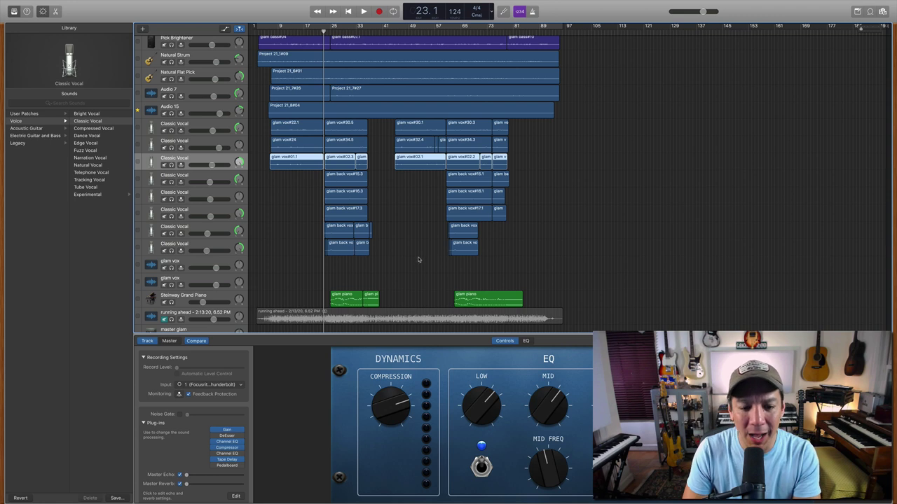
pyautogui.scroll(-1, 418, 260)
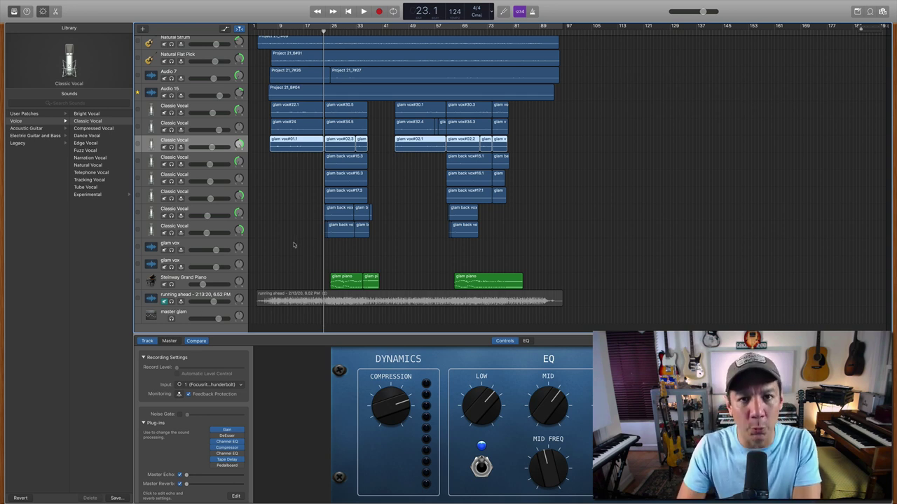
pyautogui.press('space')
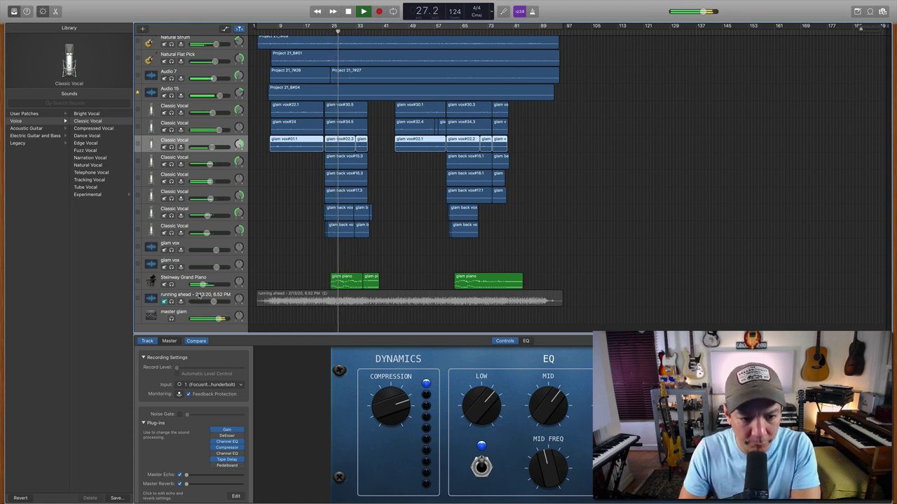
pyautogui.press('space')
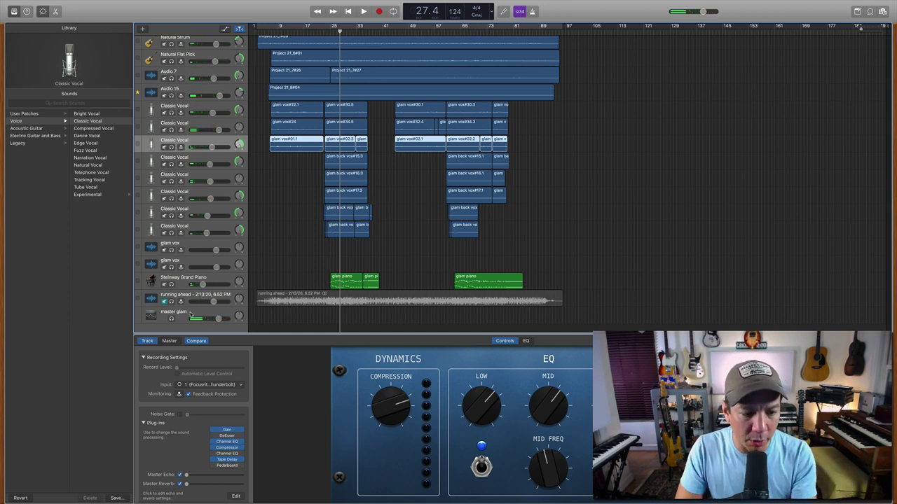
# Turn on the two mvMeter2 meters, both Channel EQs, the Limiter and the AUPeakLimiter in the master plug-ins
pyautogui.click(190, 315)
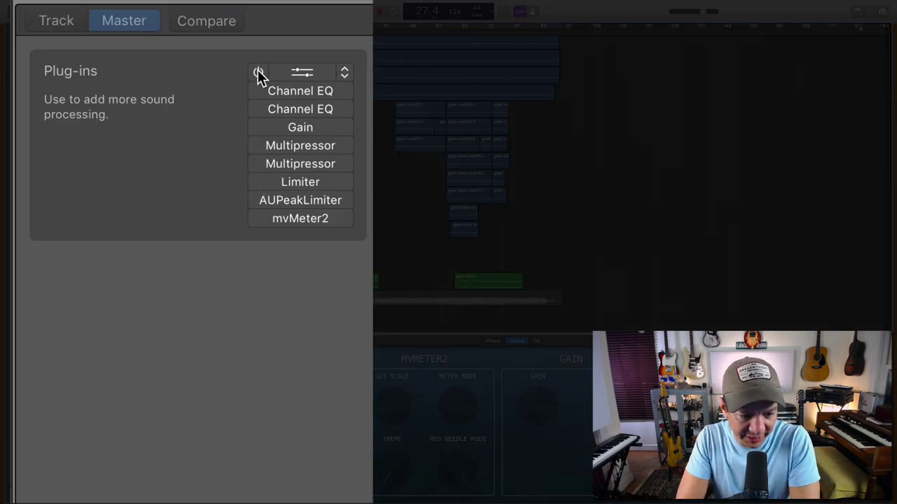
pyautogui.click(258, 71)
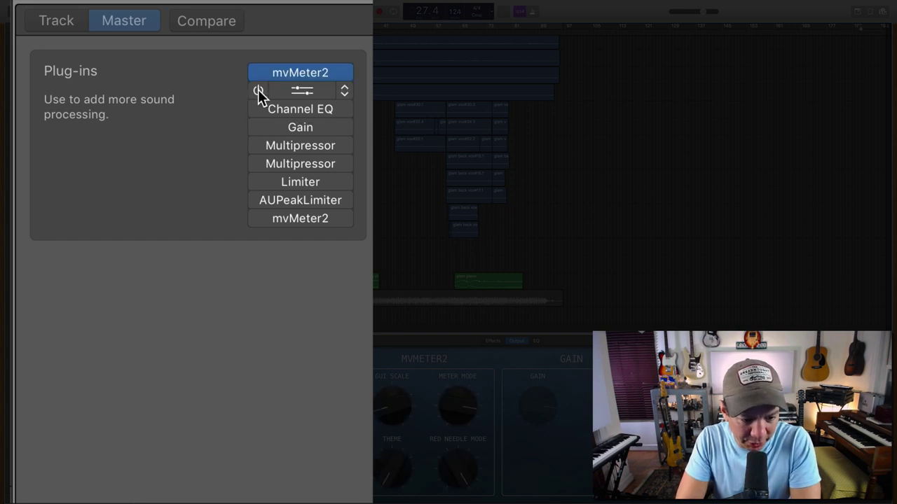
pyautogui.keyDown('shift'); pyautogui.click(258, 89); pyautogui.keyUp('shift')
pyautogui.keyDown('shift'); pyautogui.click(260, 109); pyautogui.keyUp('shift')
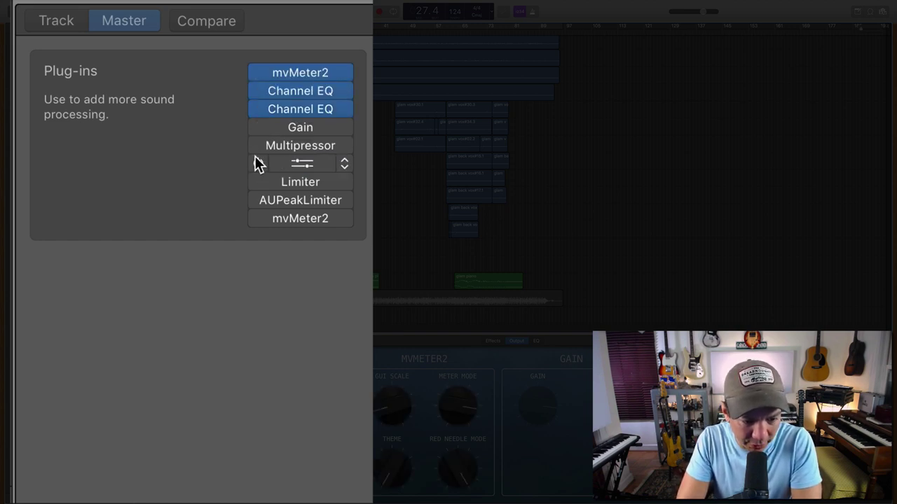
pyautogui.keyDown('shift'); pyautogui.click(260, 220); pyautogui.keyUp('shift')
pyautogui.keyDown('shift'); pyautogui.click(260, 201); pyautogui.keyUp('shift')
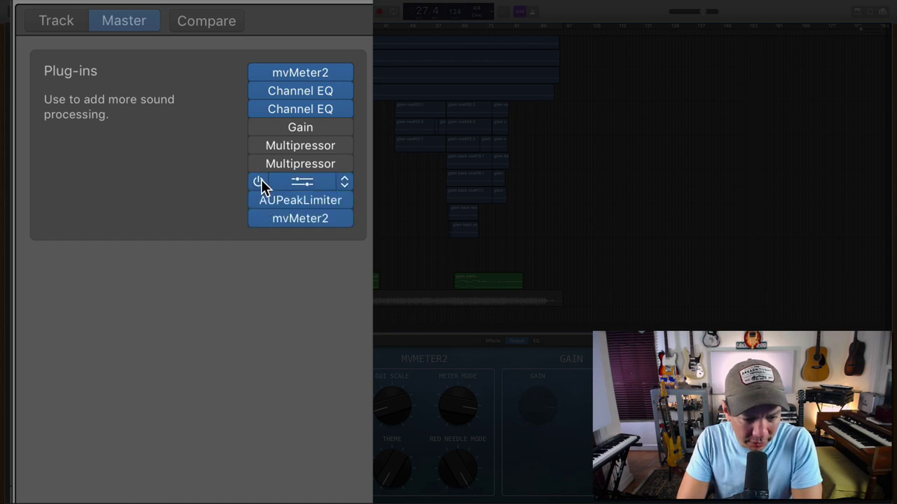
pyautogui.keyDown('shift'); pyautogui.click(262, 185); pyautogui.keyUp('shift')
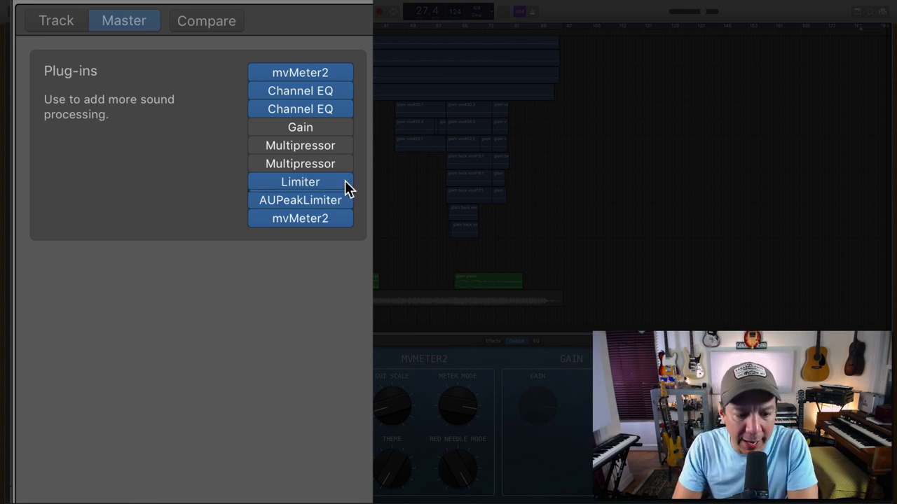
# Turn off both Channel EQs, the Limiter and the AUPeakLimiter on the master, leaving only the mvMeter2 meters on
pyautogui.click(258, 91)
pyautogui.click(257, 109)
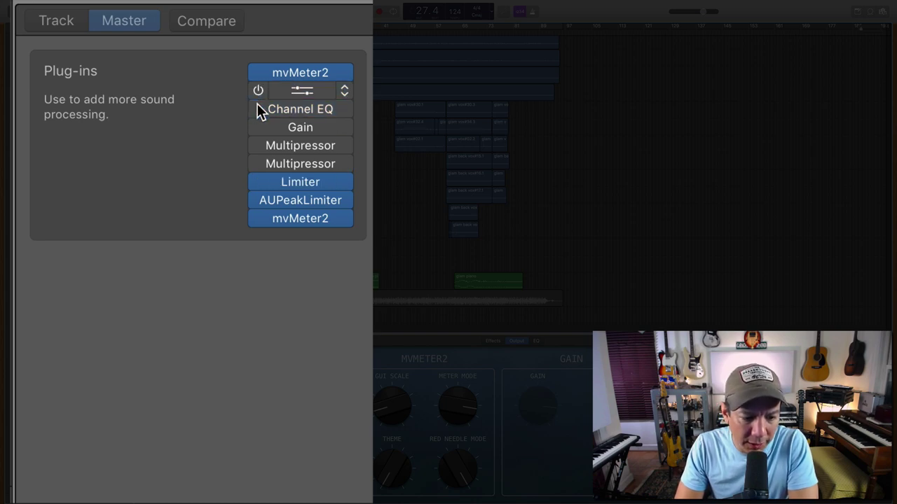
pyautogui.click(254, 182)
pyautogui.click(257, 201)
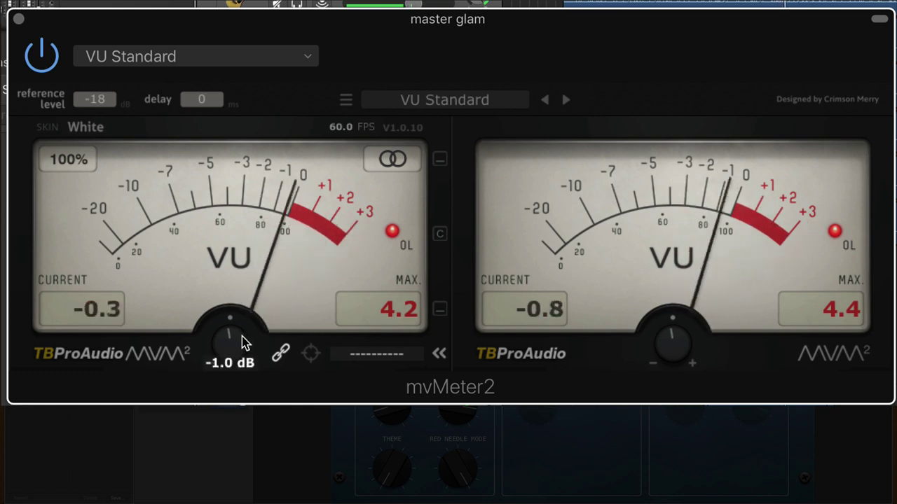
# Turn down the linked trim on the mvMeter2 while the mix plays, and stop playback near bar 37
pyautogui.moveTo(226, 344); pyautogui.dragTo(217, 365)
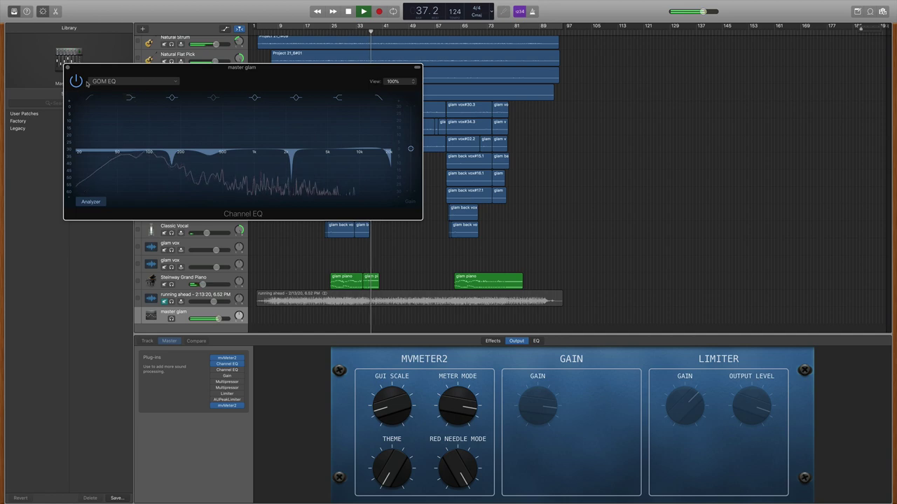
pyautogui.press('space')
# Load the Final Mix - Pop mastering preset in the master's first Channel EQ
pyautogui.click(103, 82)
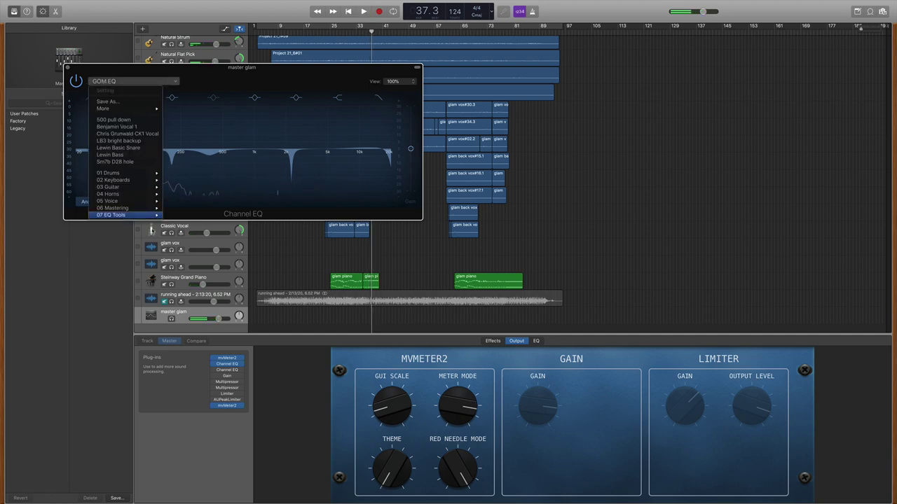
pyautogui.moveTo(151, 210)
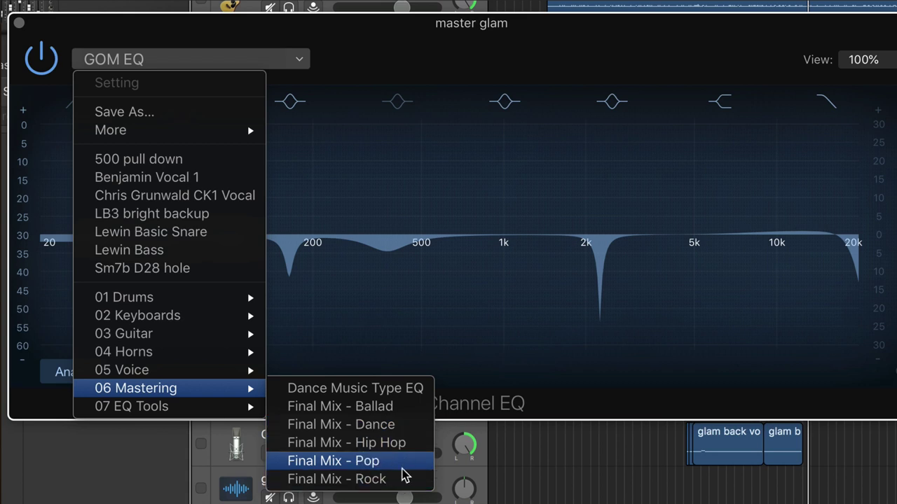
pyautogui.click(406, 462)
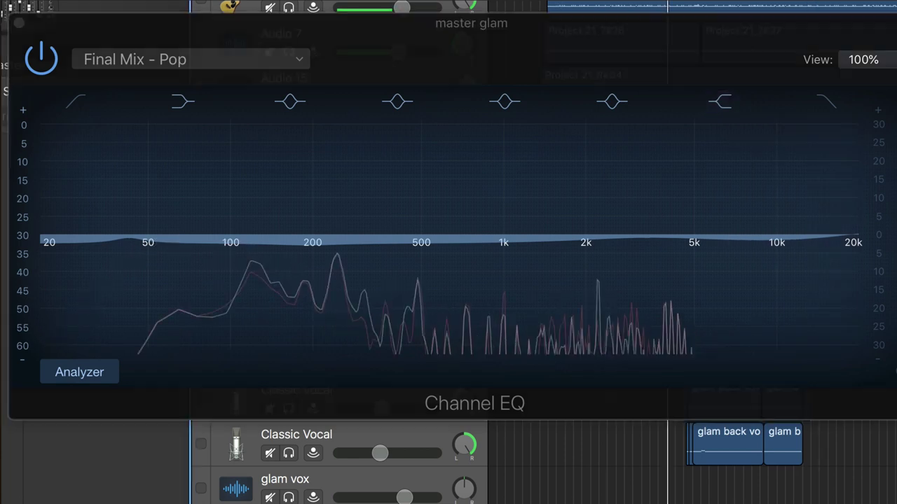
# Bypass and re-enable the Final Mix - Pop EQ twice during playback to compare the mix with and without it
pyautogui.click(46, 62)
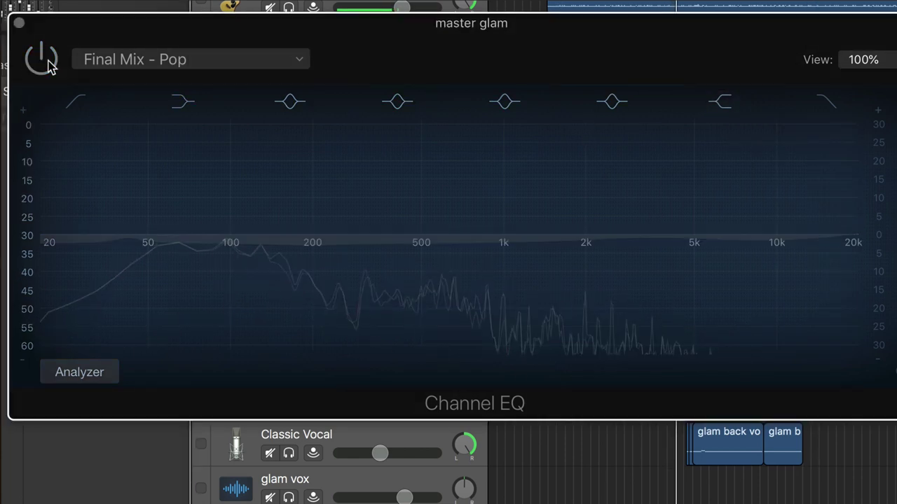
pyautogui.click(46, 62)
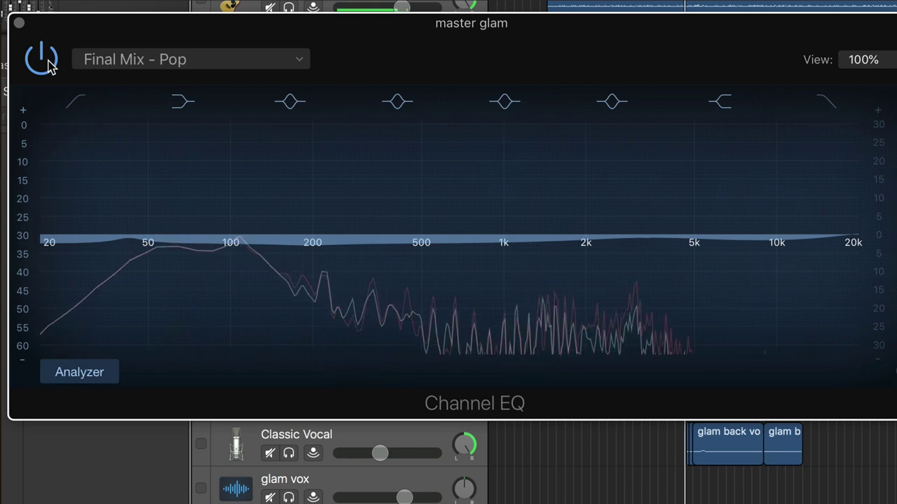
pyautogui.click(47, 61)
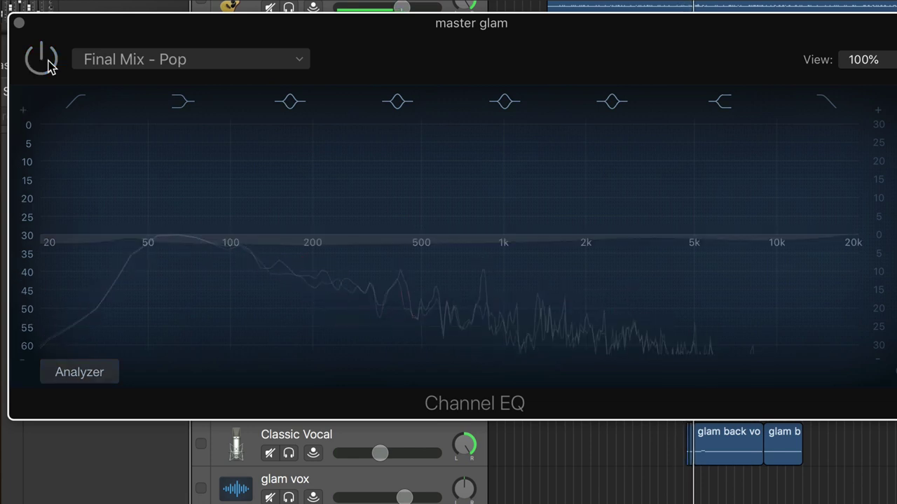
pyautogui.click(46, 62)
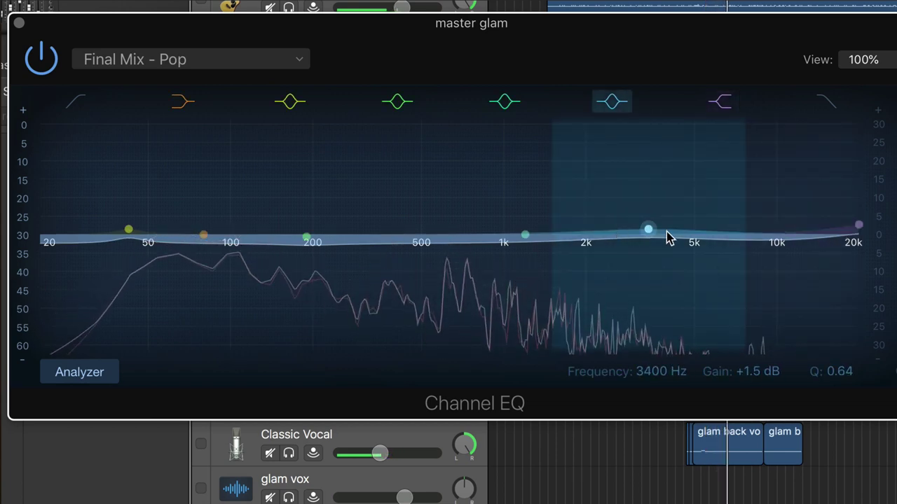
# Reshape the Final Mix - Pop curve: peak at 4350 Hz and +1.5 dB, high shelf at 9600 Hz, high cut on, 190 Hz band at 0.5 dB
pyautogui.moveTo(653, 236); pyautogui.dragTo(681, 228)
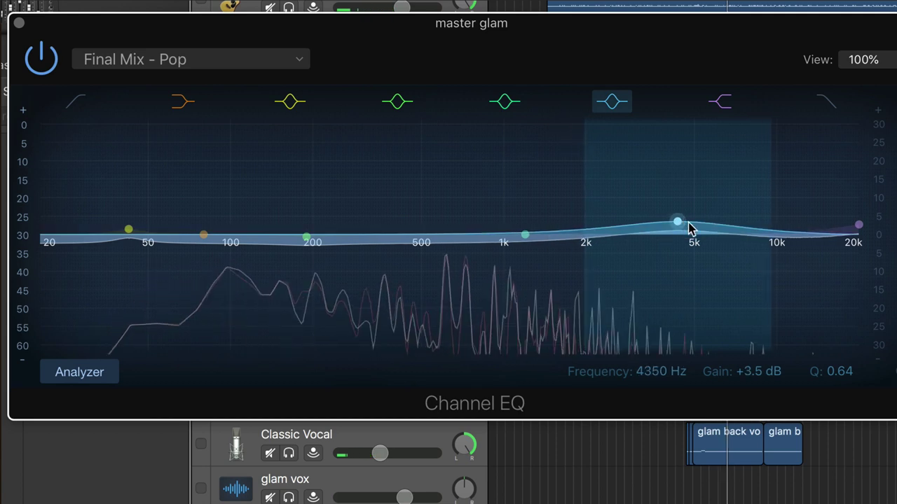
pyautogui.moveTo(858, 225); pyautogui.dragTo(758, 225)
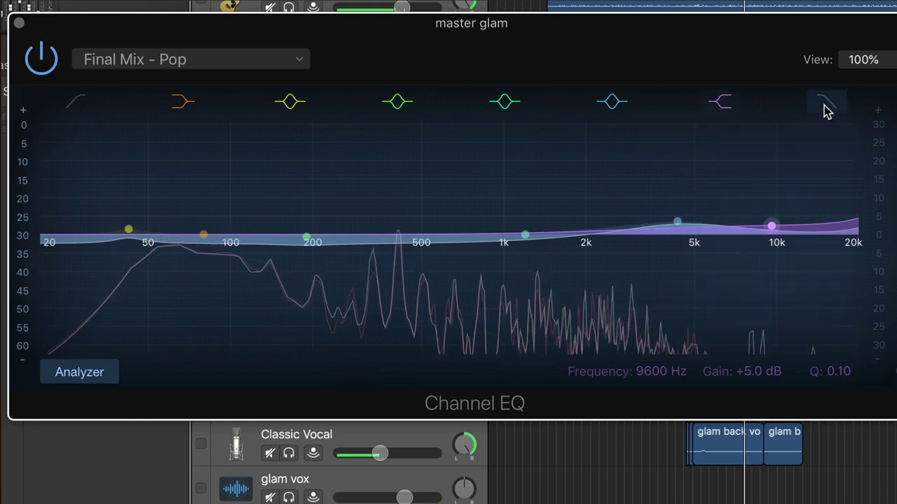
pyautogui.click(827, 105)
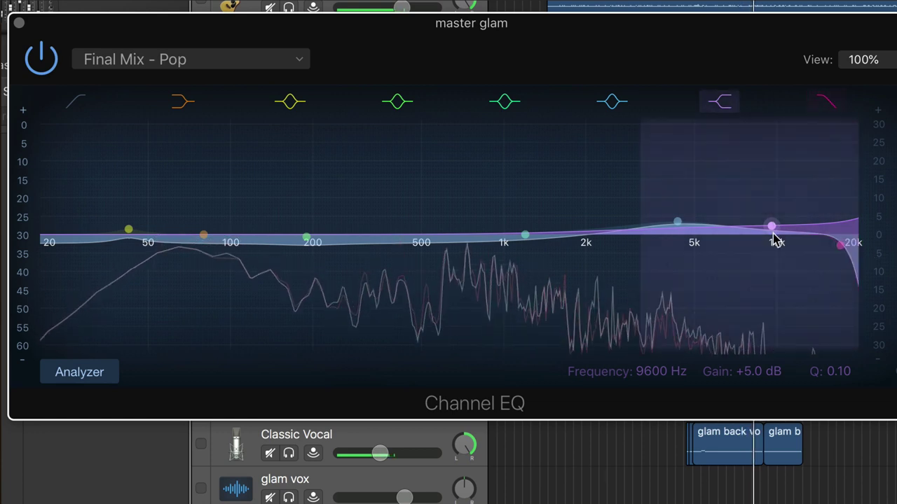
pyautogui.moveTo(677, 224); pyautogui.dragTo(672, 231)
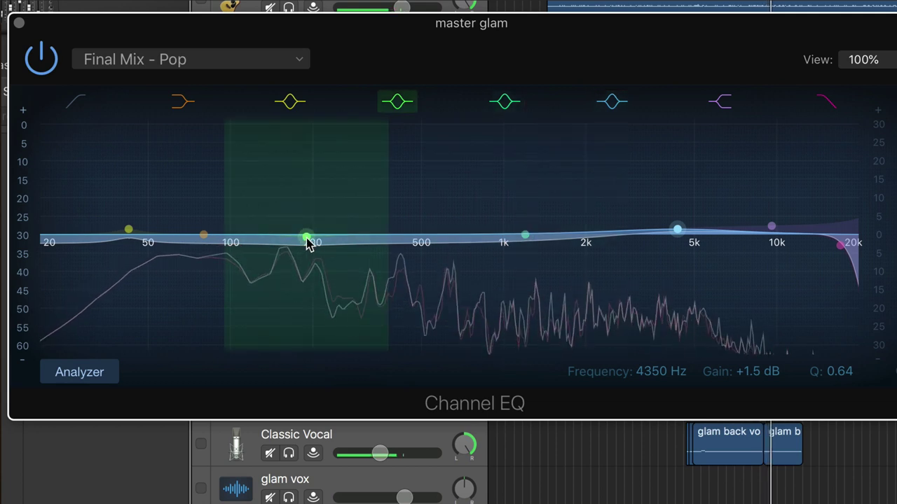
pyautogui.click(306, 239)
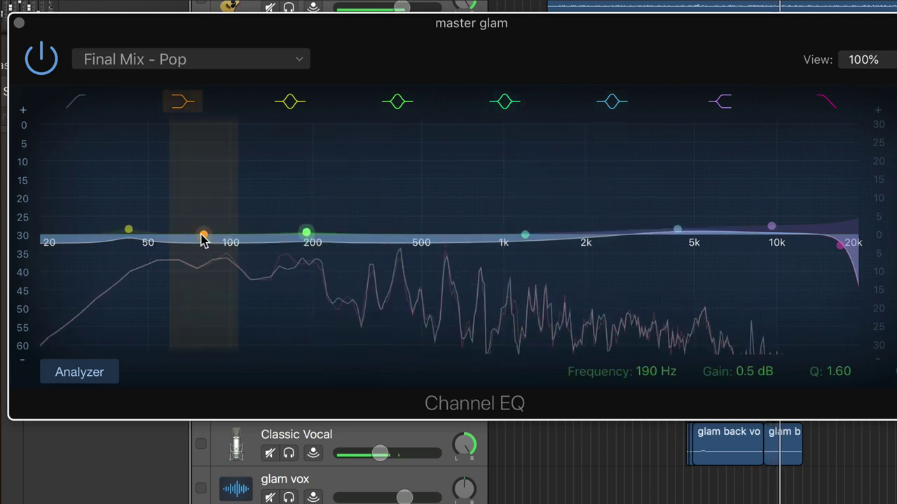
# Switch the Channel EQ to the Final Mix - Rock mastering preset and listen to the mix with it
pyautogui.click(120, 59)
pyautogui.moveTo(210, 380)
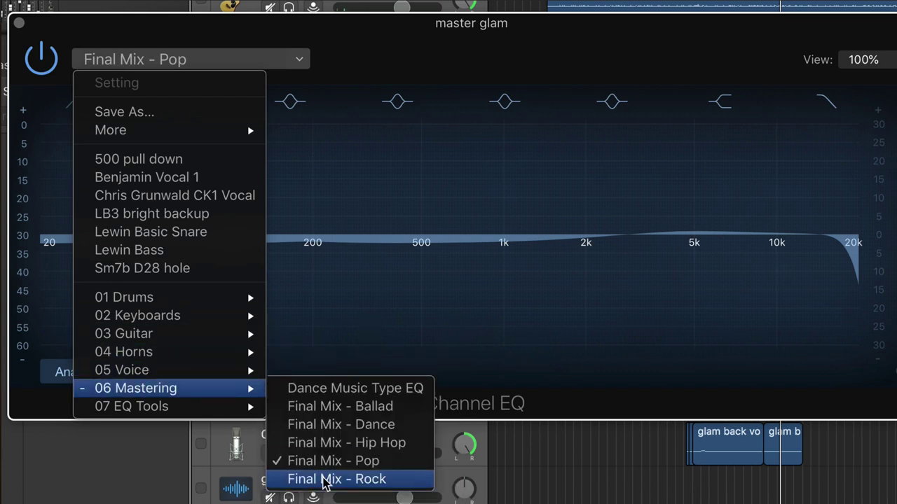
pyautogui.click(319, 480)
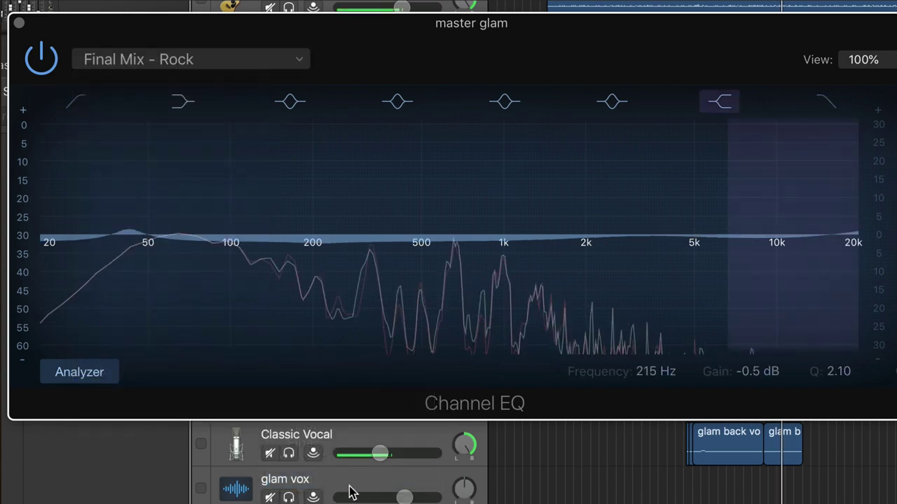
pyautogui.moveTo(418, 283)
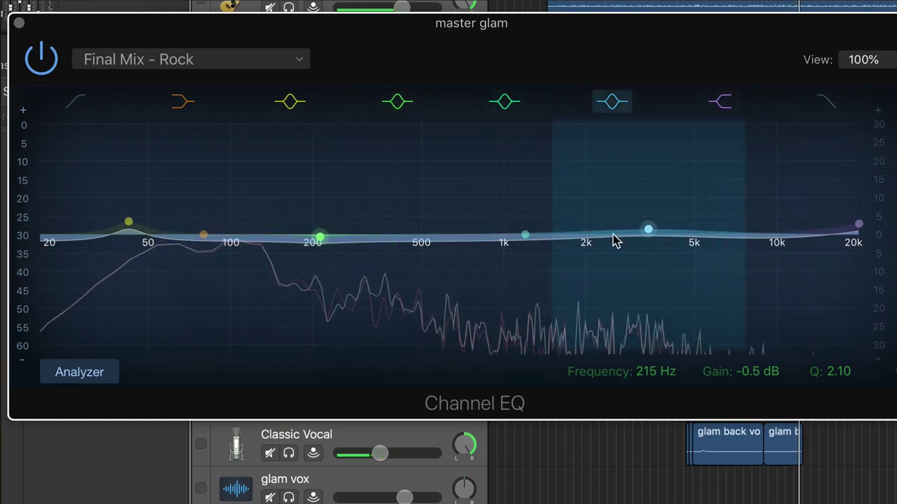
# In the User Default Channel EQ, flatten the cuts near 650 Hz and 1 kHz and bring the low shelf back to about 0 dB
pyautogui.moveTo(592, 352)
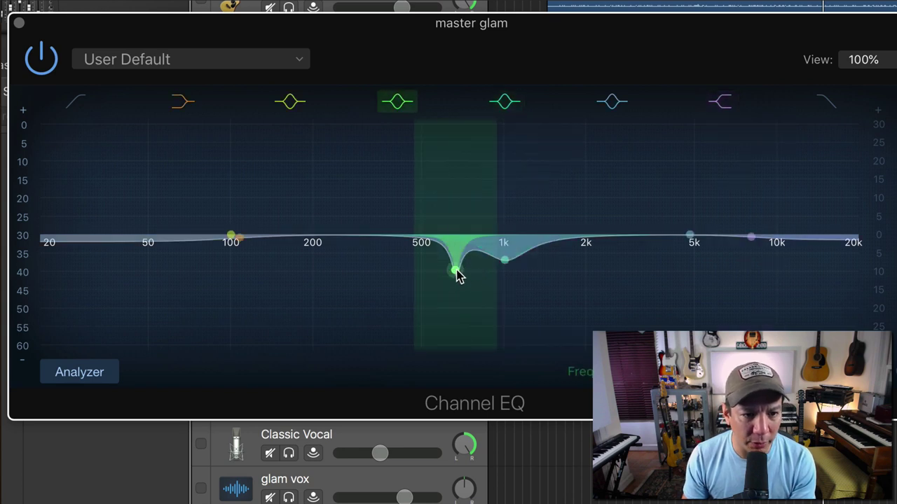
pyautogui.moveTo(456, 275); pyautogui.dragTo(452, 232)
pyautogui.moveTo(503, 260); pyautogui.dragTo(508, 231)
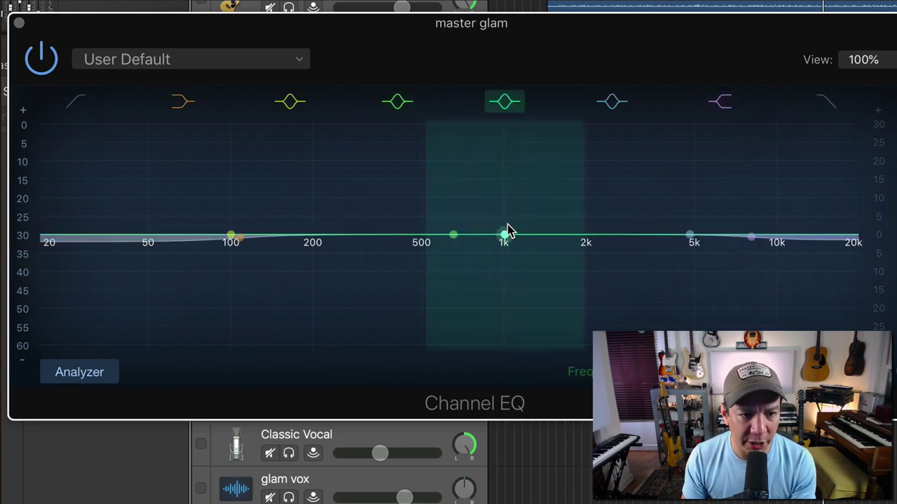
pyautogui.moveTo(236, 240); pyautogui.dragTo(237, 235)
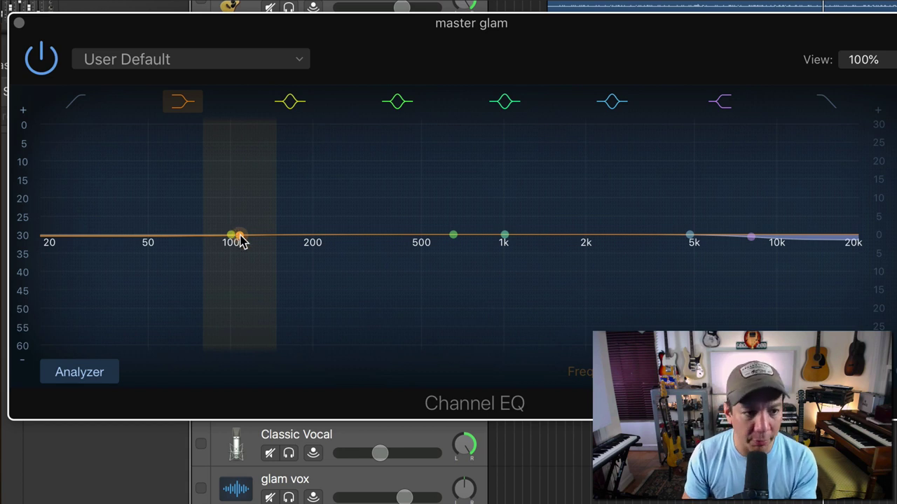
# Play the mix while boosting the low shelf near 120 Hz slightly and leveling the high shelf in the User Default EQ
pyautogui.press('space')
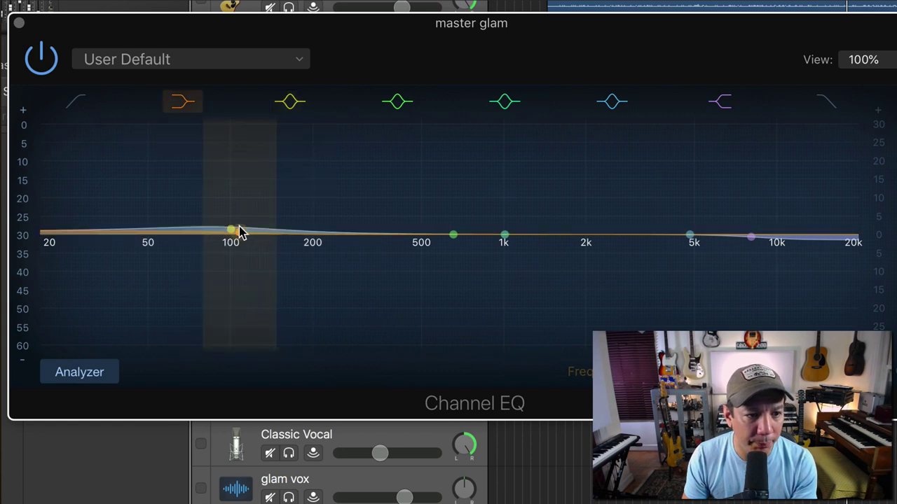
pyautogui.moveTo(233, 230)
pyautogui.mouseDown()
pyautogui.moveTo(313, 239)
pyautogui.moveTo(236, 232)
pyautogui.moveTo(255, 234)
pyautogui.mouseUp()
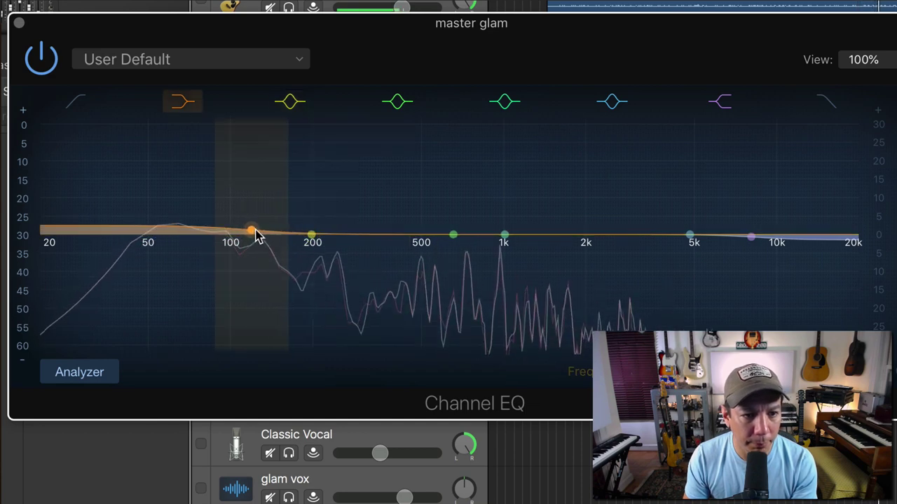
pyautogui.moveTo(737, 241); pyautogui.dragTo(747, 235)
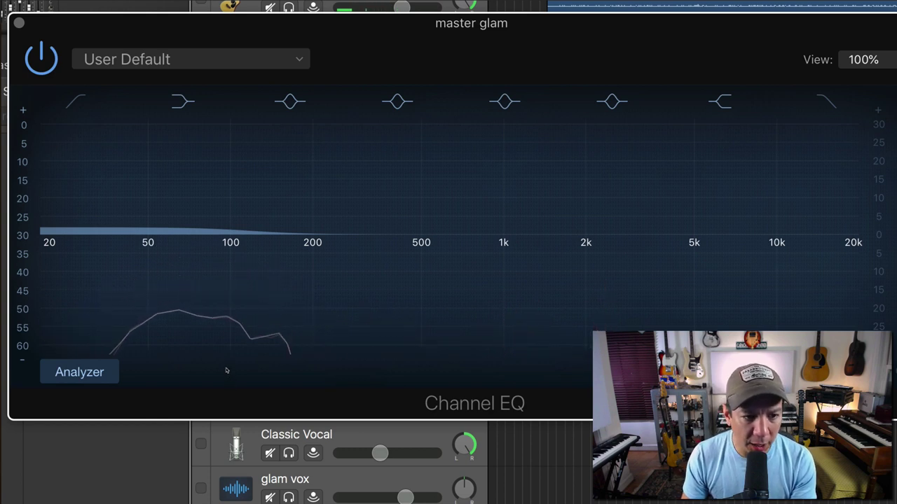
# In the Final Mix - Rock EQ, raise the 215 Hz band above 0 dB and flatten the lowest bump, moving it to about 140 Hz
pyautogui.press(']')
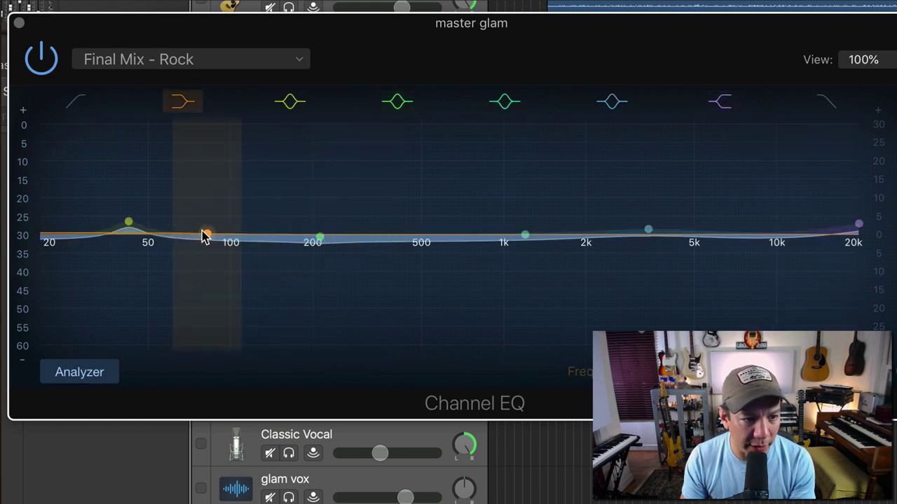
pyautogui.moveTo(320, 239); pyautogui.dragTo(320, 232)
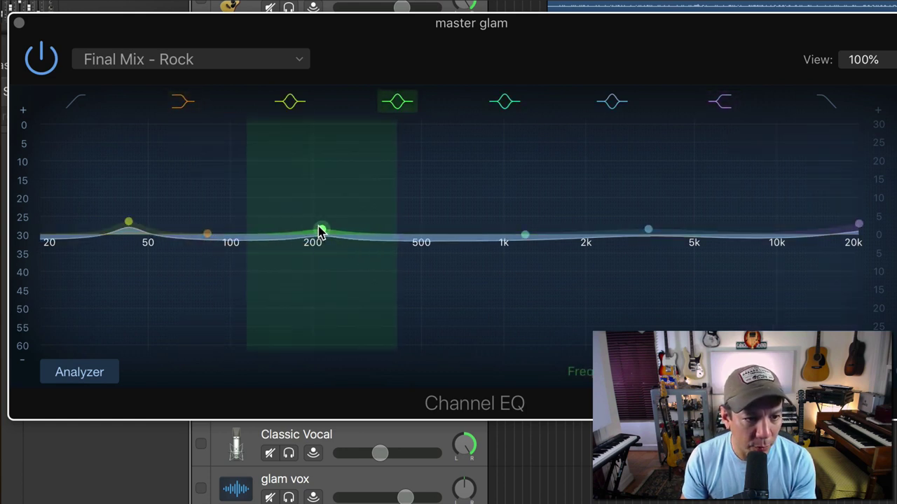
pyautogui.moveTo(130, 224); pyautogui.dragTo(280, 232)
# During playback, boost the Final Mix - Rock EQ's low shelf near 95 Hz and pull down the low-mid band around 215 Hz
pyautogui.moveTo(209, 234); pyautogui.dragTo(278, 247)
pyautogui.press('space')
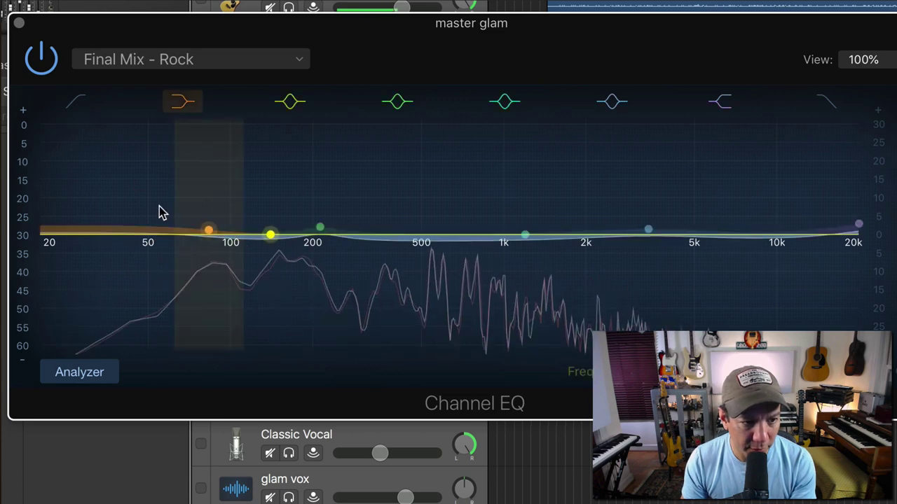
pyautogui.moveTo(208, 232); pyautogui.dragTo(219, 226)
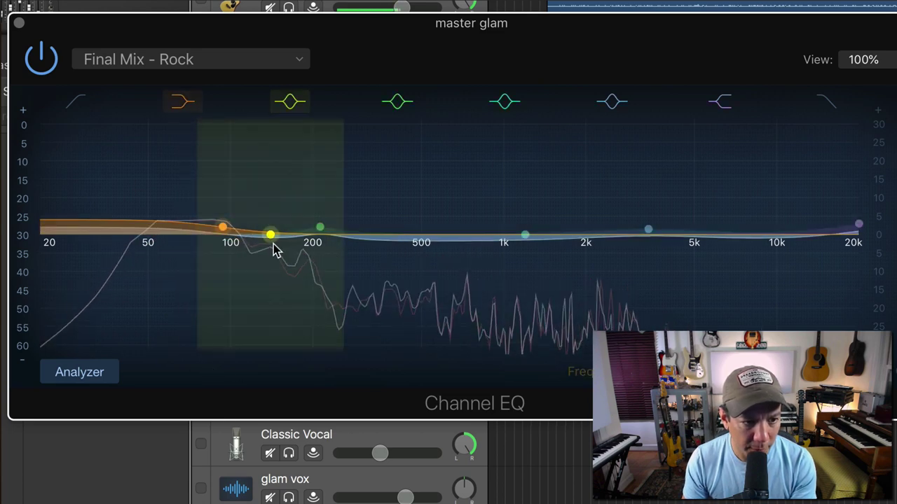
pyautogui.moveTo(321, 227); pyautogui.dragTo(338, 243)
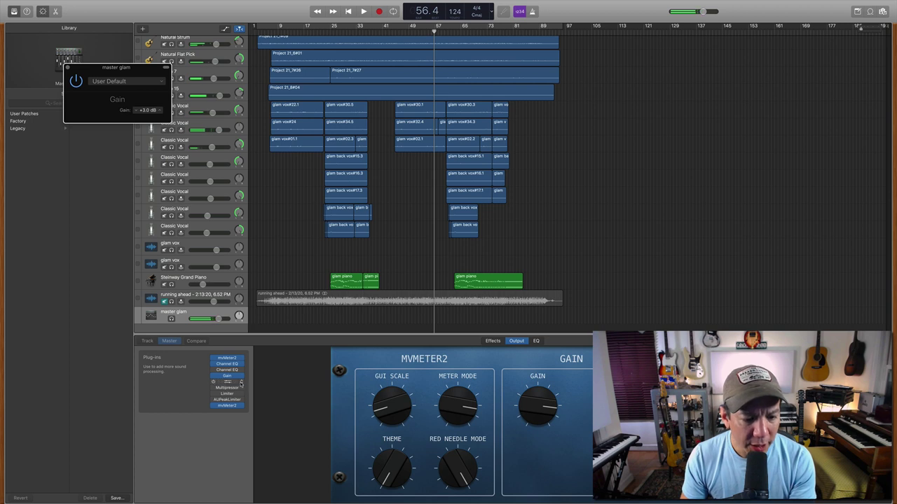
# Replace the first Multipressor on the master with a Compressor and load its Platinum Analog Tape preset
pyautogui.click(242, 383)
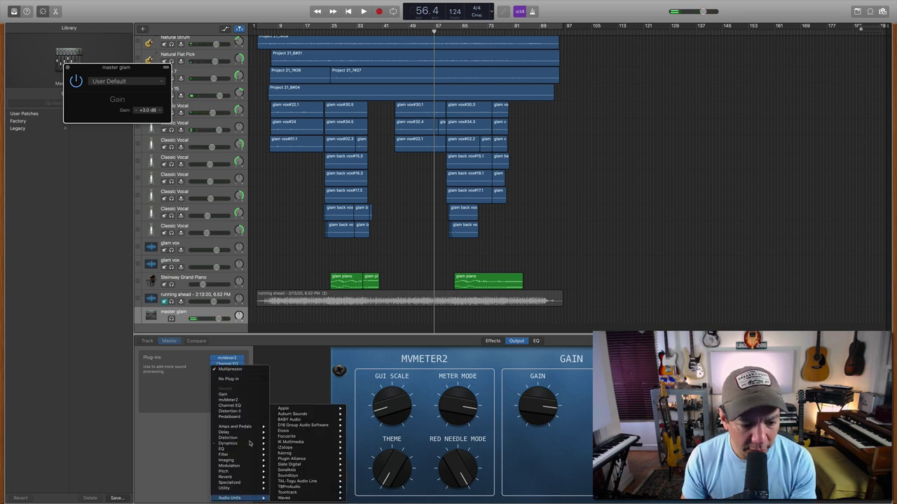
pyautogui.moveTo(251, 444)
pyautogui.click(285, 445)
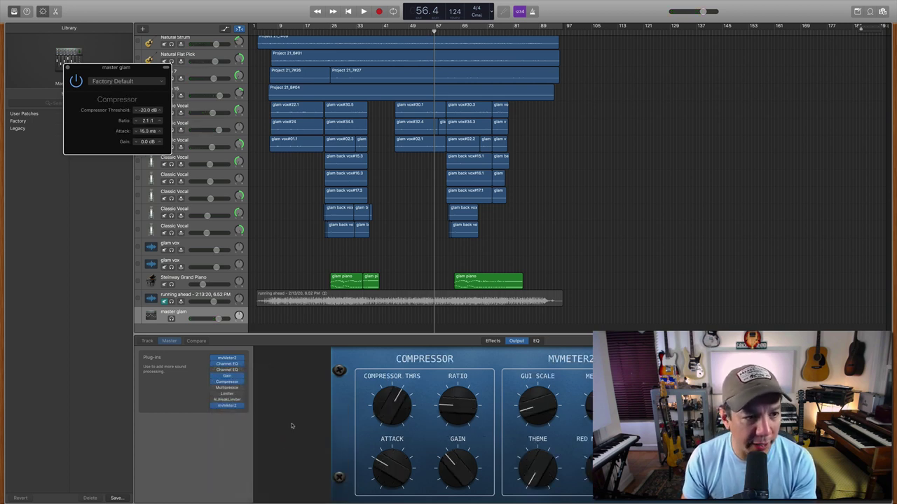
pyautogui.click(154, 85)
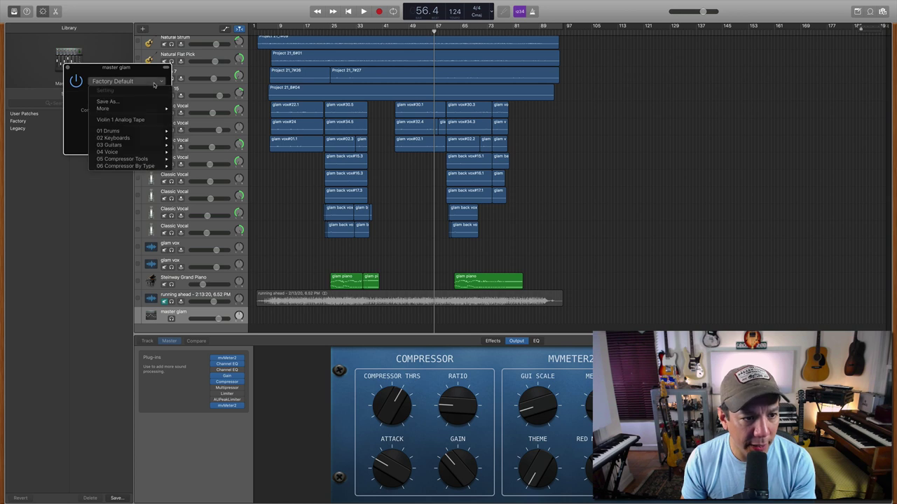
pyautogui.moveTo(160, 160)
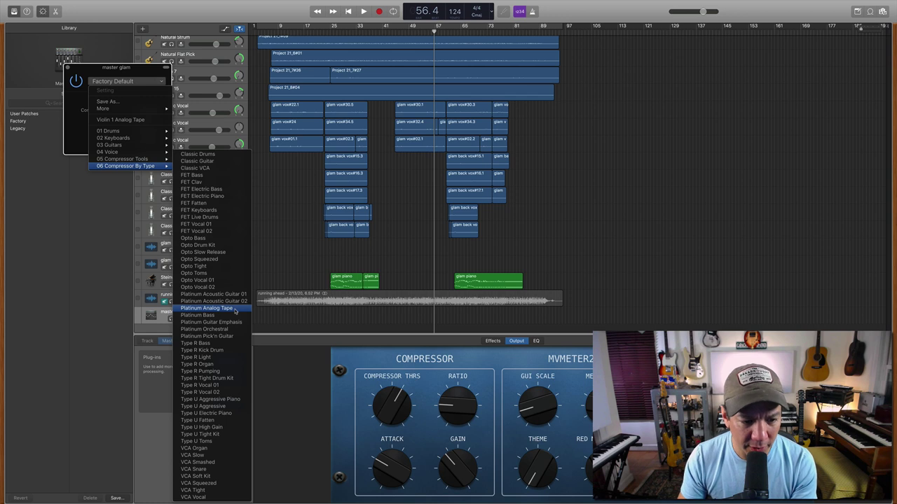
pyautogui.click(236, 312)
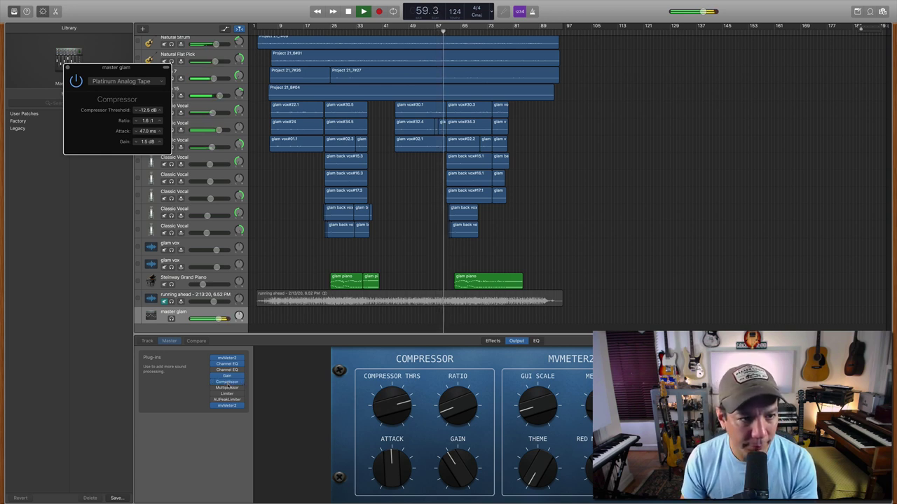
# Bypass and re-enable the Compressor around bar 60 to compare its effect, and play on into the chorus
pyautogui.click(77, 81)
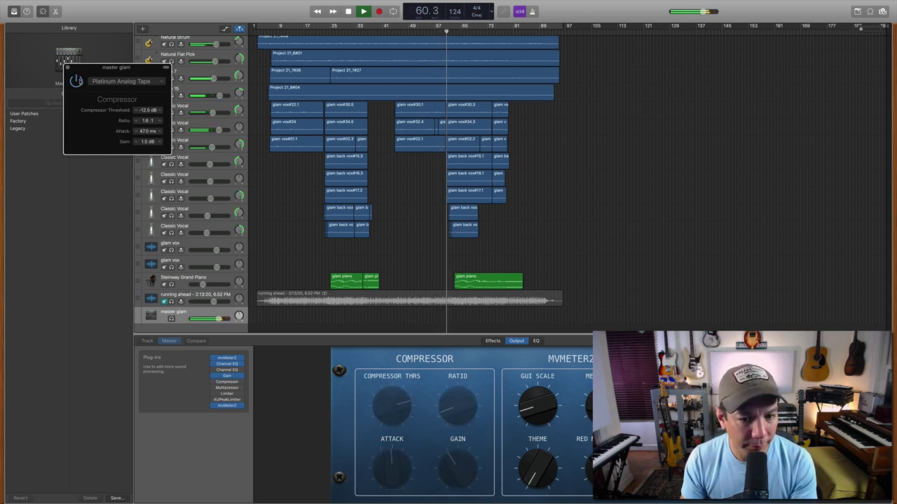
pyautogui.click(76, 81)
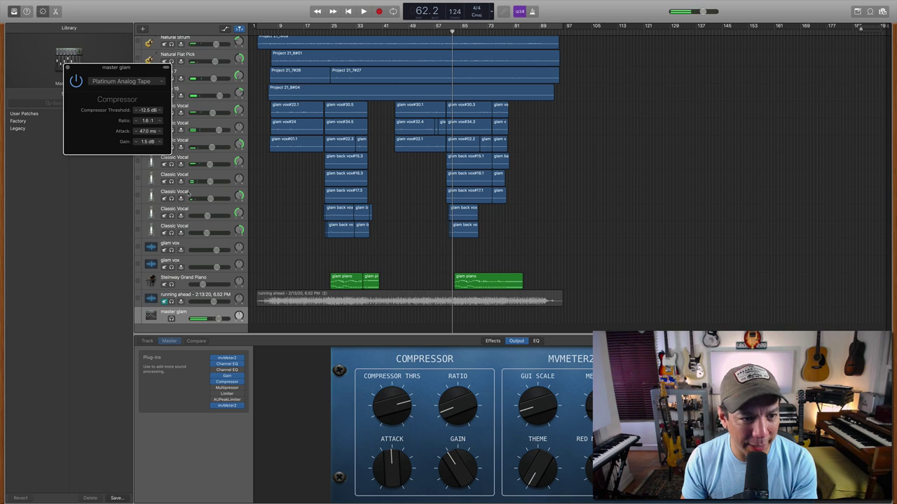
pyautogui.press('space')
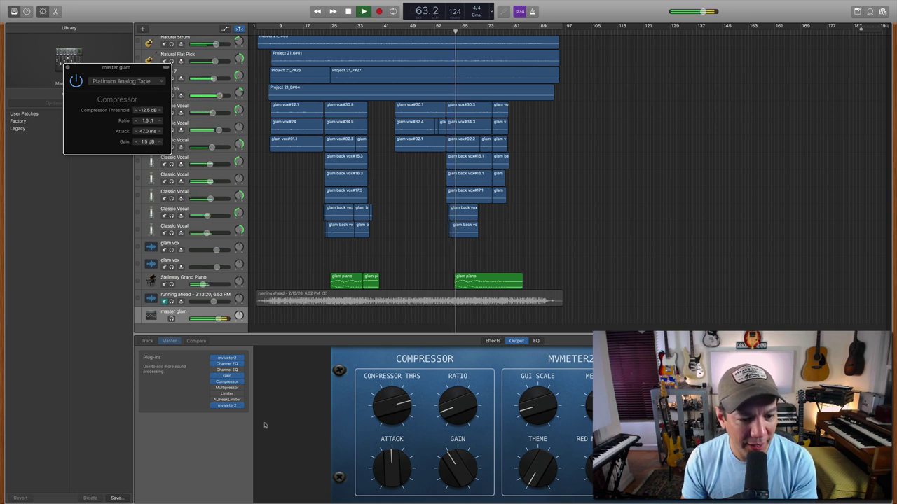
# Reset the mvMeter2 maximum reading on the master, raise the Compressor's gain to 4.5 dB and play the mix
pyautogui.moveTo(226, 408)
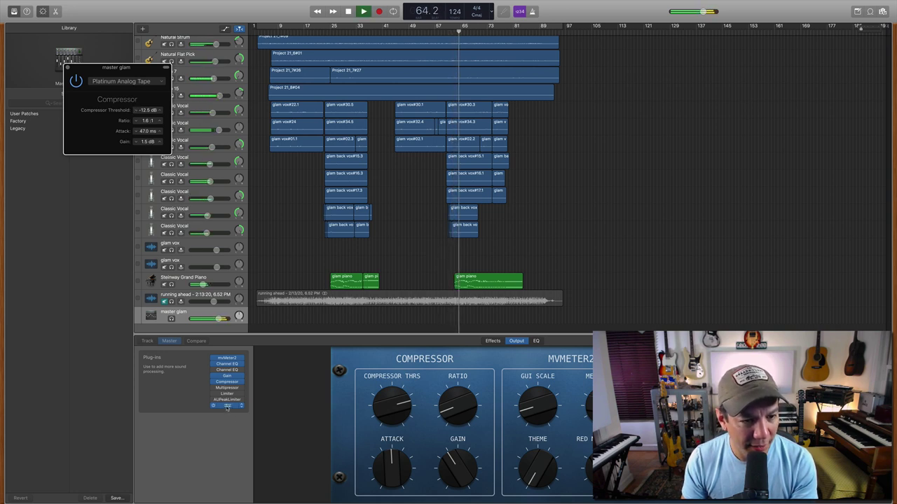
pyautogui.click(226, 358)
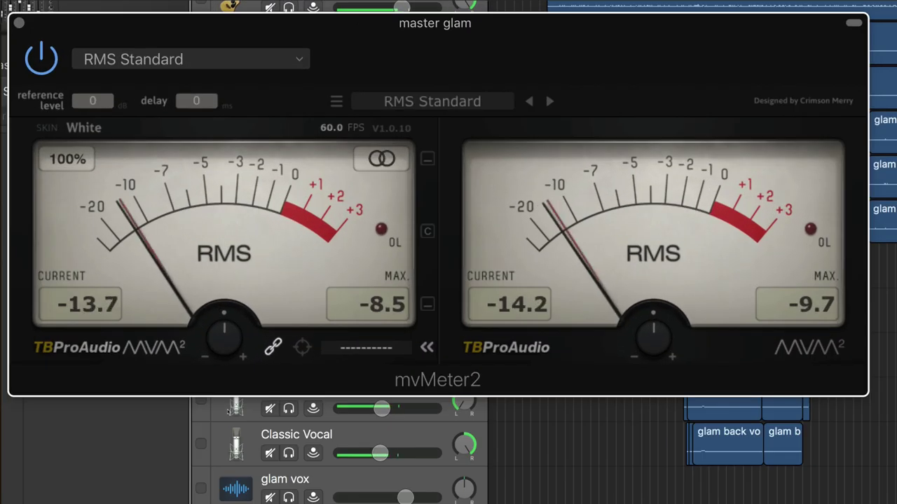
pyautogui.click(391, 308)
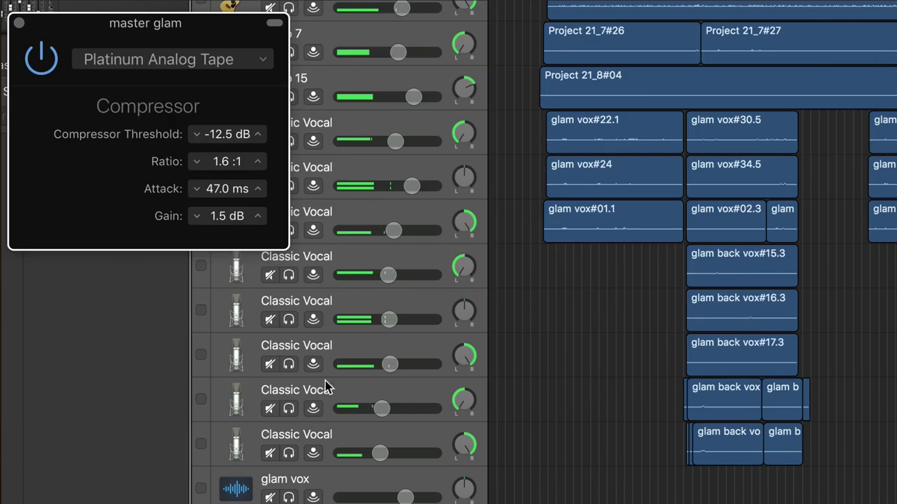
pyautogui.click(258, 217)
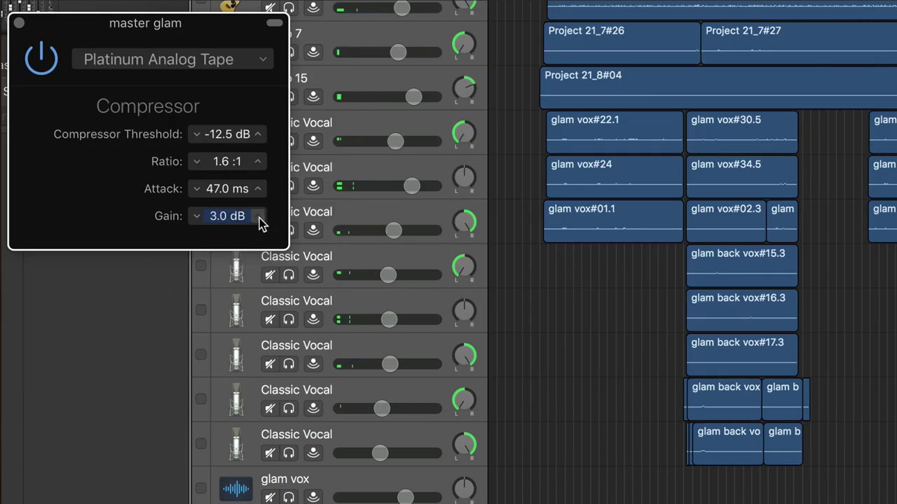
pyautogui.click(259, 218)
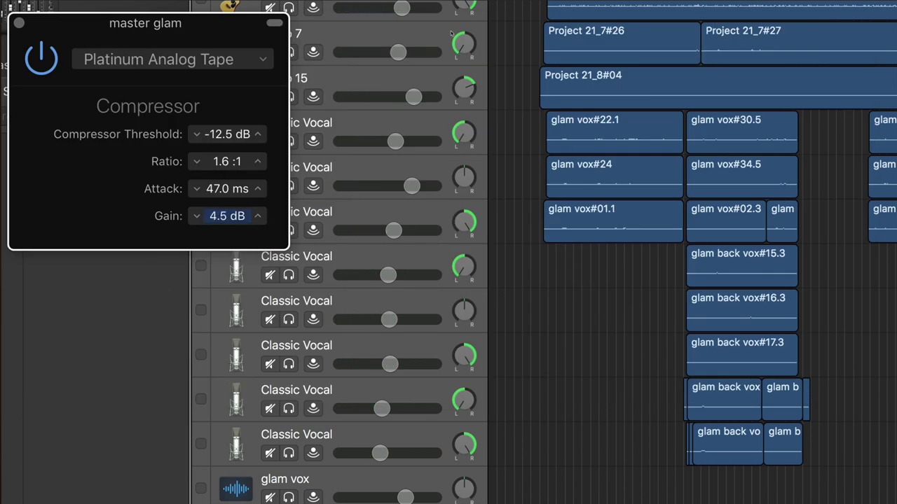
pyautogui.press('space')
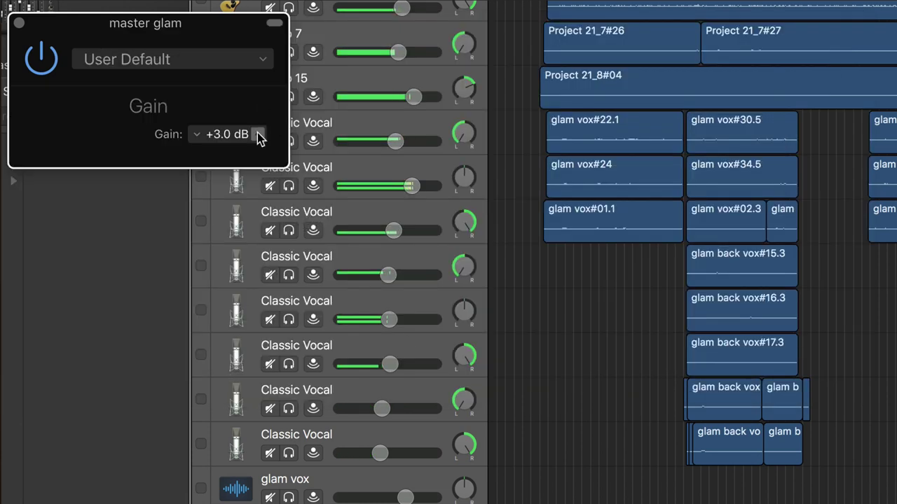
# Raise the master's Gain plug-in to about +3.9 dB and check the level on mvMeter2
pyautogui.click(258, 133)
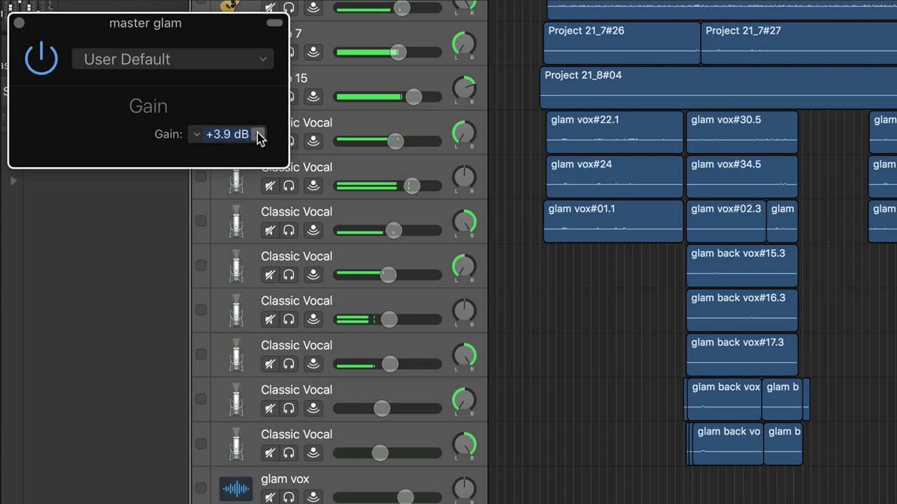
pyautogui.click(257, 133)
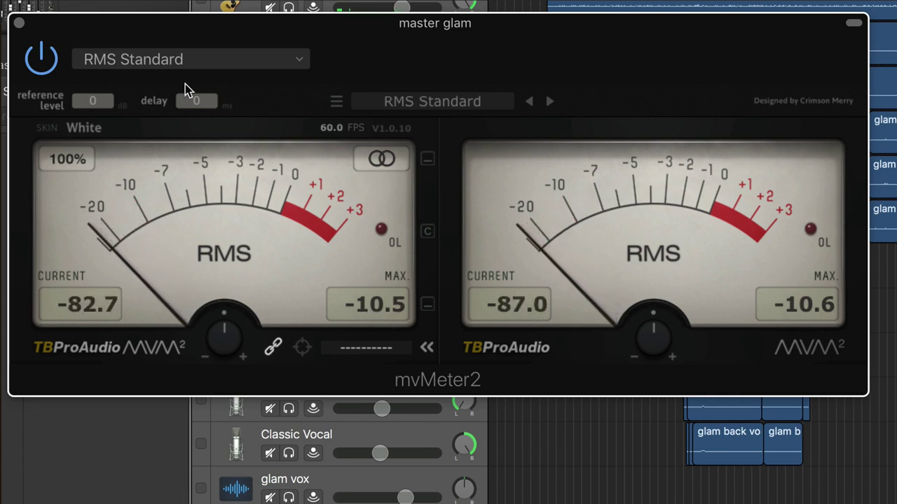
pyautogui.moveTo(653, 335)
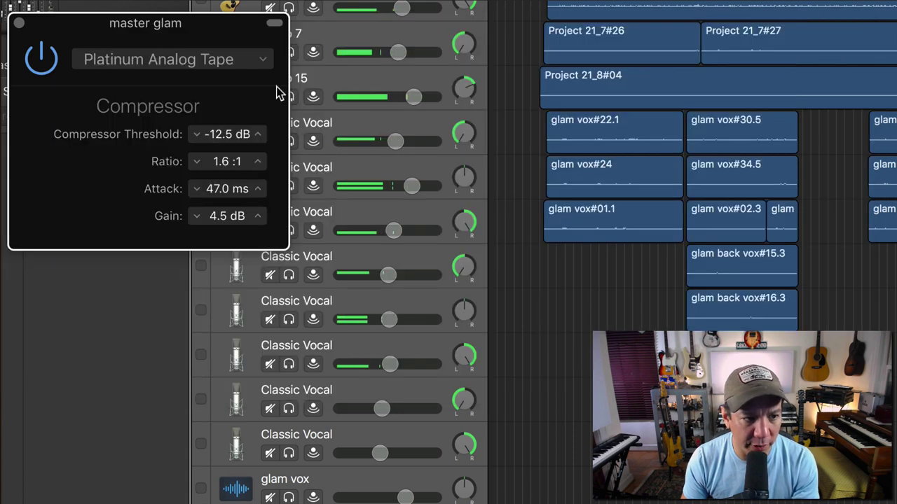
# Try the Compressor at 6.0 dB gain, play the mix against mvMeter2 and reset its maximum reading
pyautogui.click(258, 216)
pyautogui.click(258, 215)
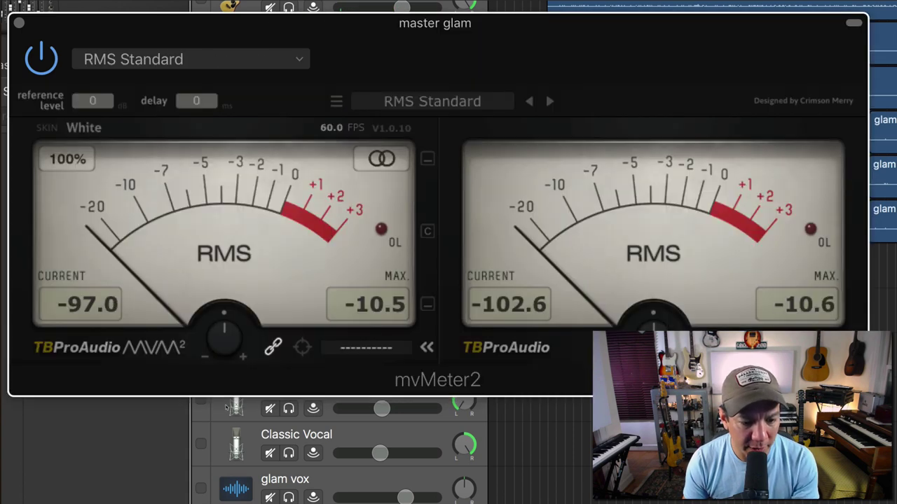
pyautogui.press('space')
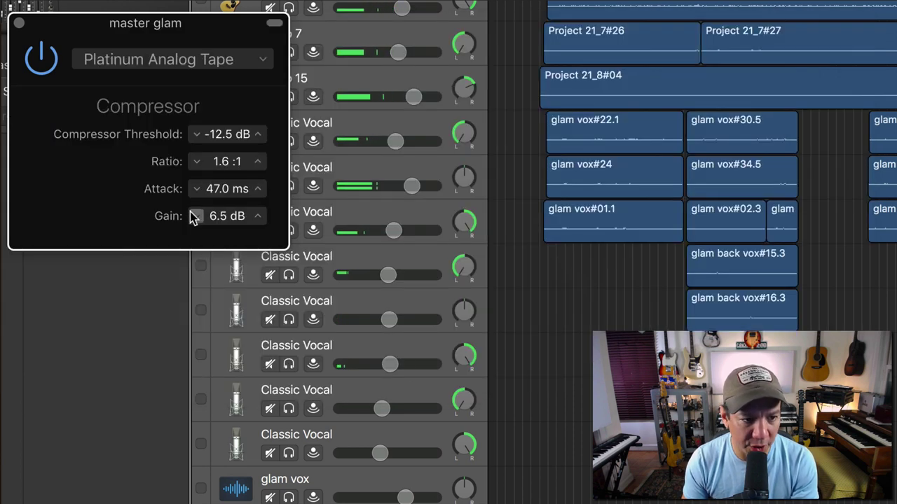
pyautogui.click(196, 215)
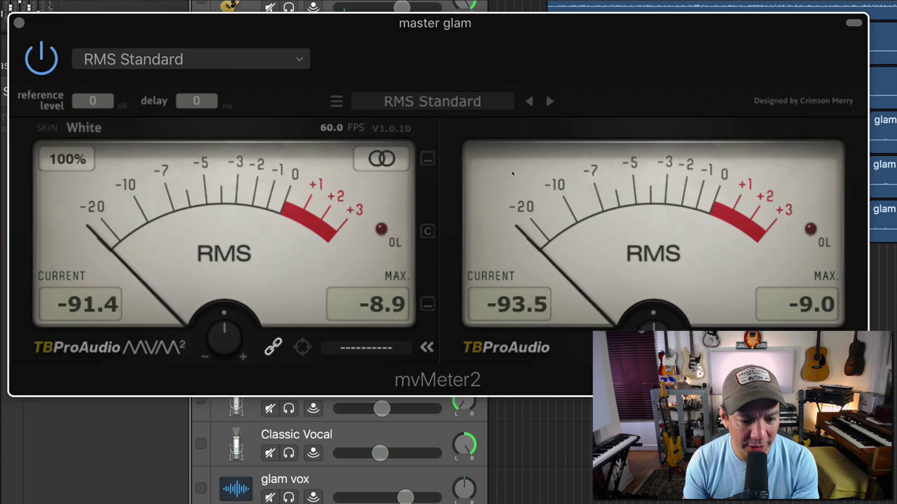
pyautogui.press('space')
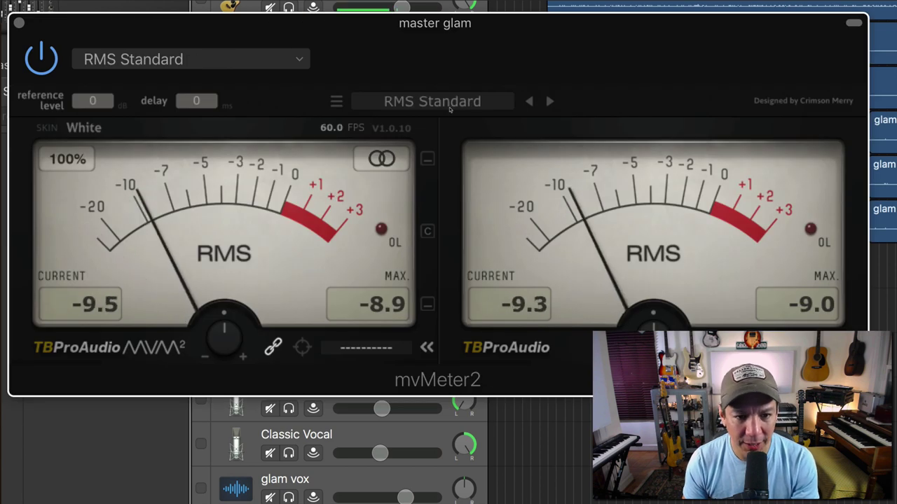
pyautogui.click(384, 304)
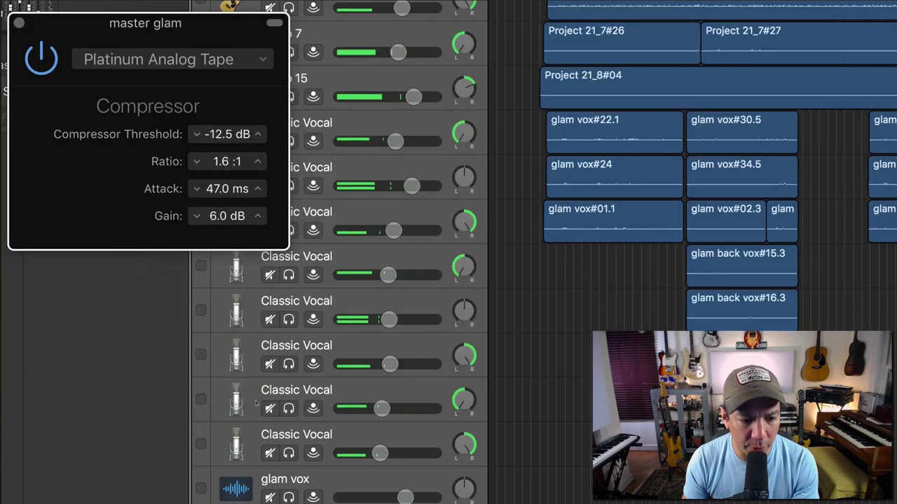
# Set the Compressor's gain to 5.0 dB, recheck the RMS level on mvMeter2, and stop playback and close the meter
pyautogui.click(197, 216)
pyautogui.click(197, 216)
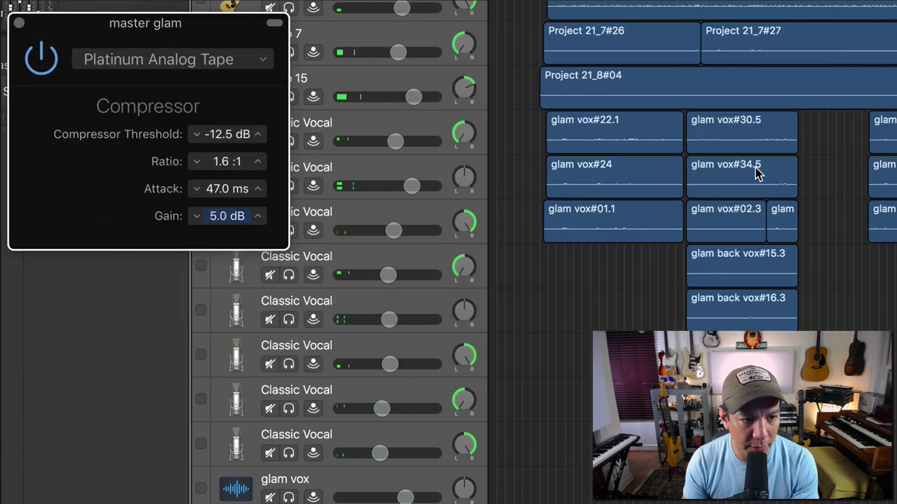
pyautogui.click(221, 285)
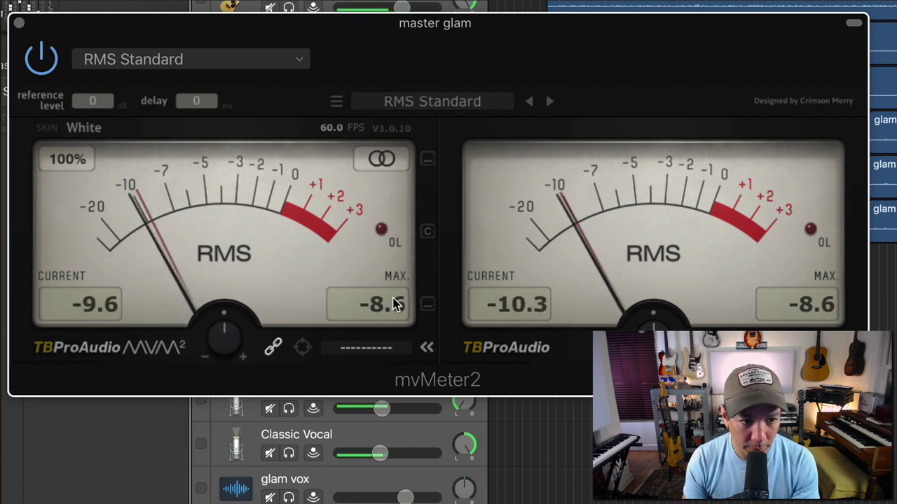
pyautogui.press('space')
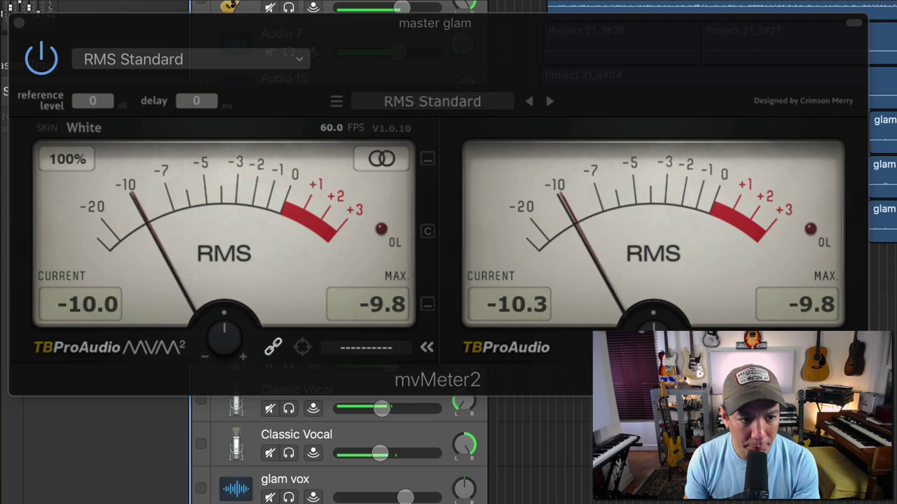
pyautogui.press('super+w')
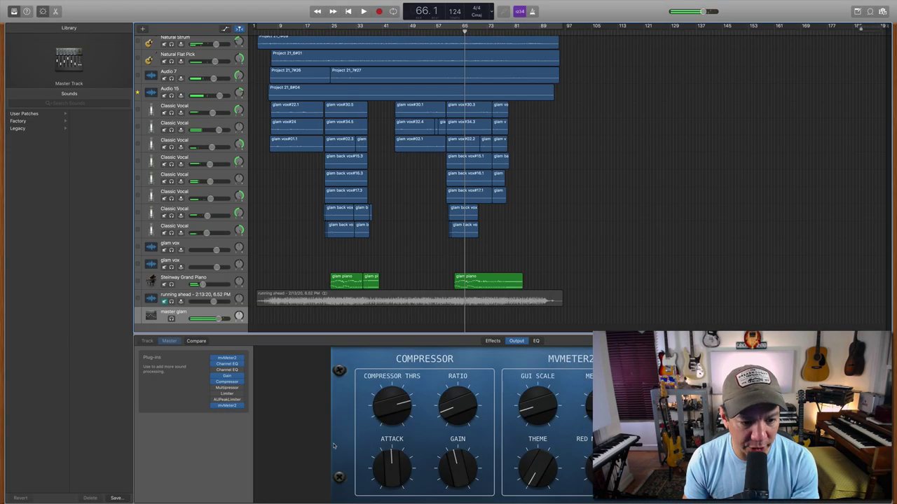
# Remove the bypassed Multipressor, Limiter, second Channel EQ and AUPeakLimiter from the master's plug-in chain
pyautogui.click(242, 388)
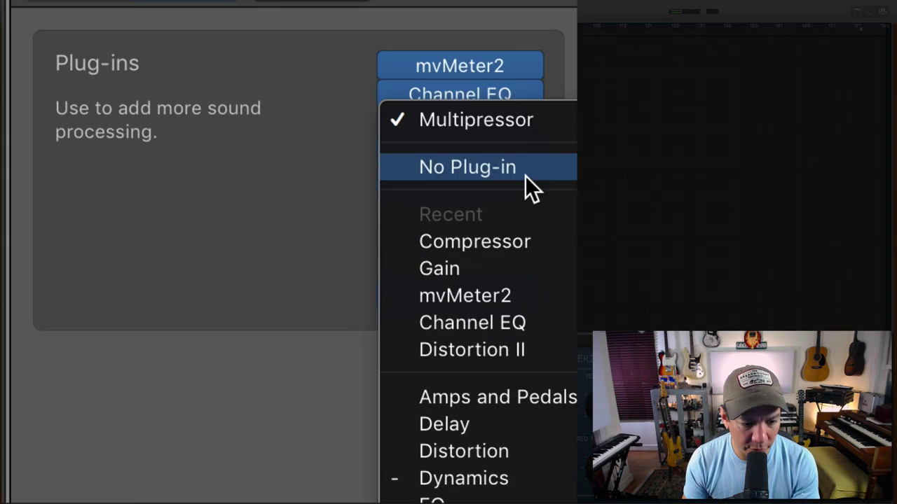
pyautogui.click(240, 382)
pyautogui.click(534, 238)
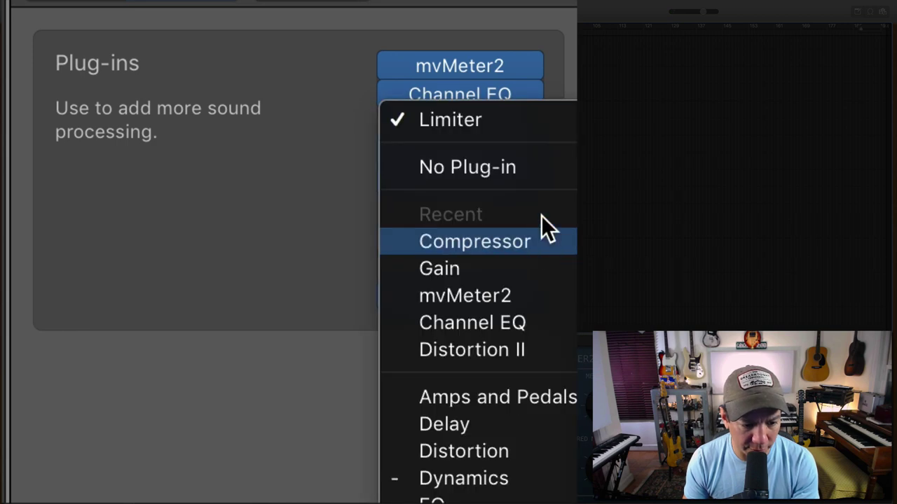
pyautogui.click(544, 171)
pyautogui.click(531, 122)
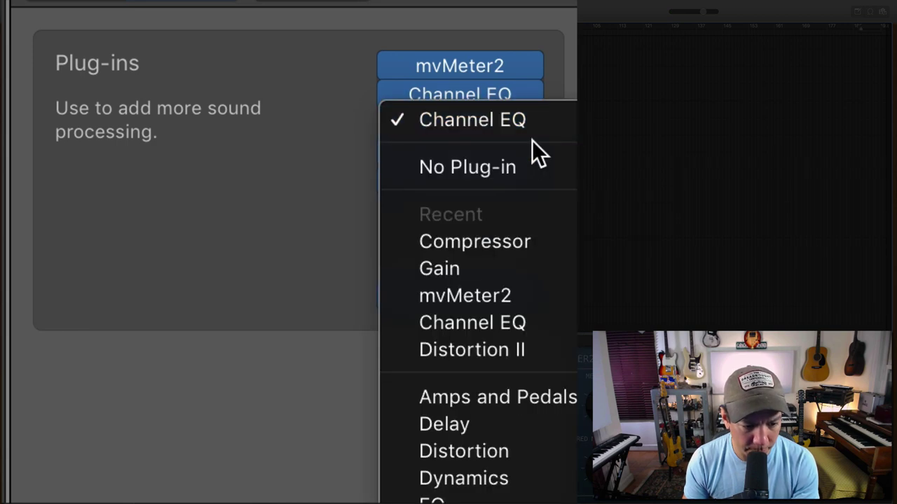
pyautogui.click(534, 168)
pyautogui.click(531, 270)
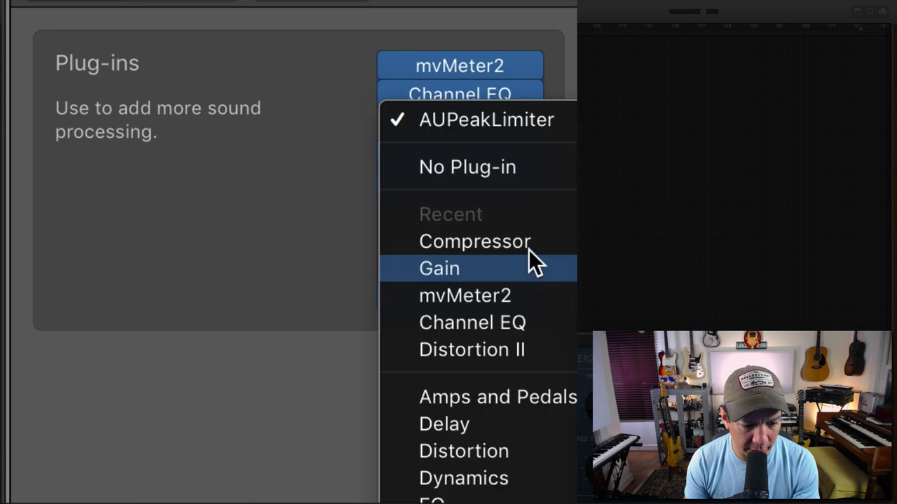
pyautogui.click(530, 172)
# Close the gaps in the master chain by moving Gain below Channel EQ, followed by Compressor and the final mvMeter2
pyautogui.moveTo(456, 153); pyautogui.dragTo(453, 124)
pyautogui.moveTo(451, 182); pyautogui.dragTo(451, 163)
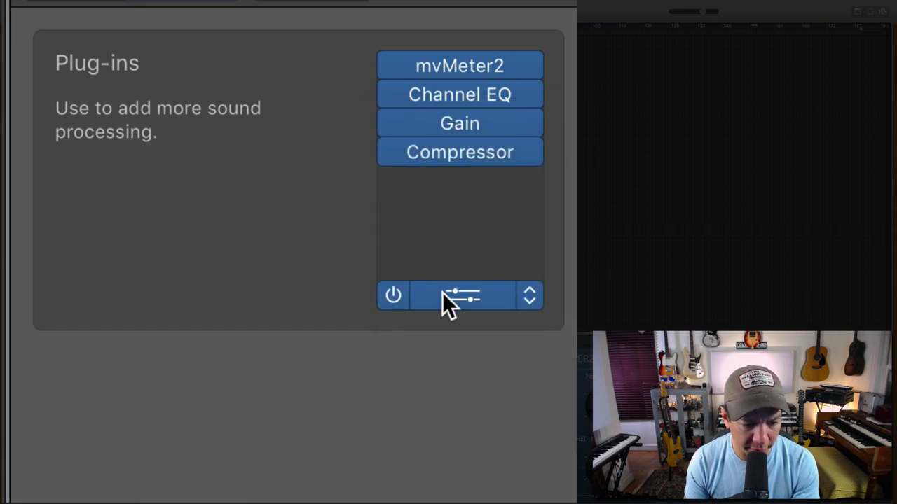
pyautogui.moveTo(442, 293); pyautogui.dragTo(440, 178)
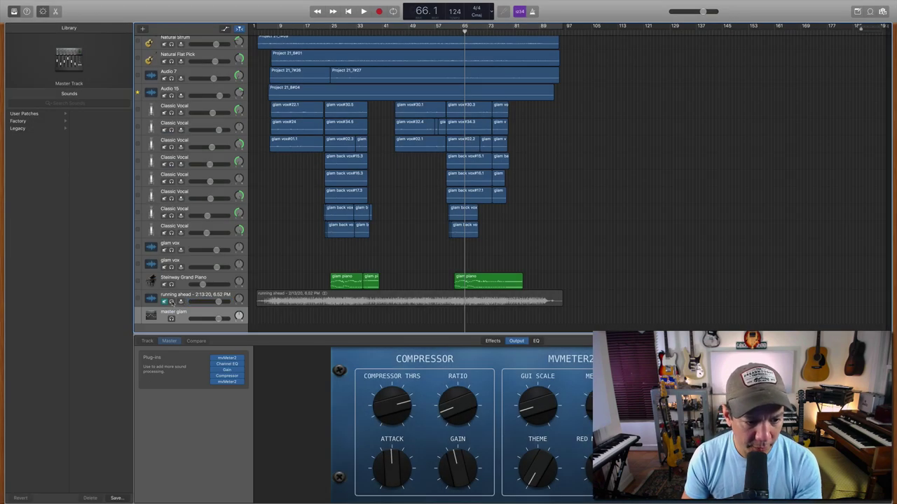
# Bypass all five master plug-ins, play the soloed "running ahead" reference track from bar 66, and unsolo it
pyautogui.click(213, 358)
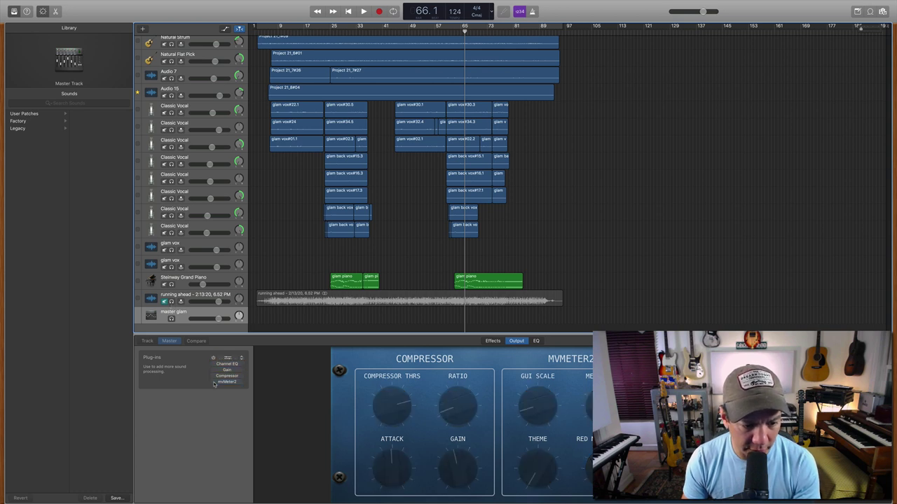
pyautogui.click(171, 302)
pyautogui.press('space')
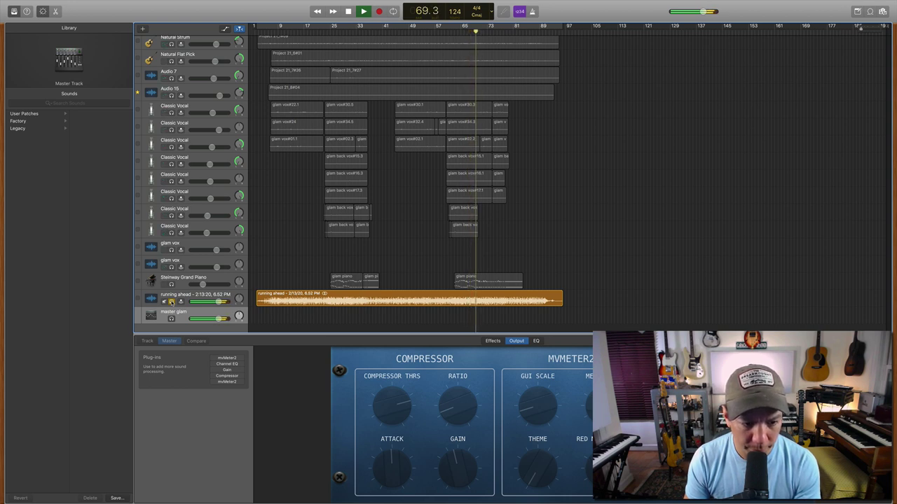
pyautogui.press('space')
pyautogui.click(171, 301)
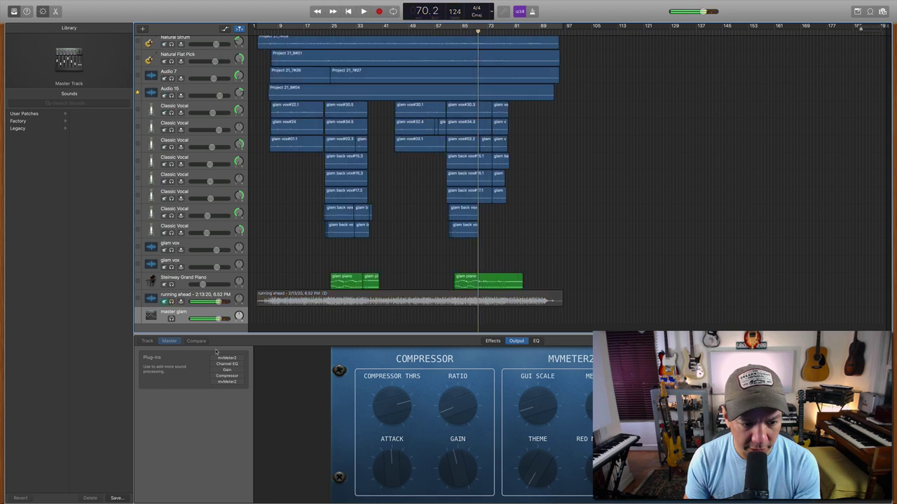
# Re-enable all five master plug-ins and play the processed mix from bar 70 to compare it with the reference
pyautogui.moveTo(213, 359); pyautogui.dragTo(215, 385)
pyautogui.press('space')
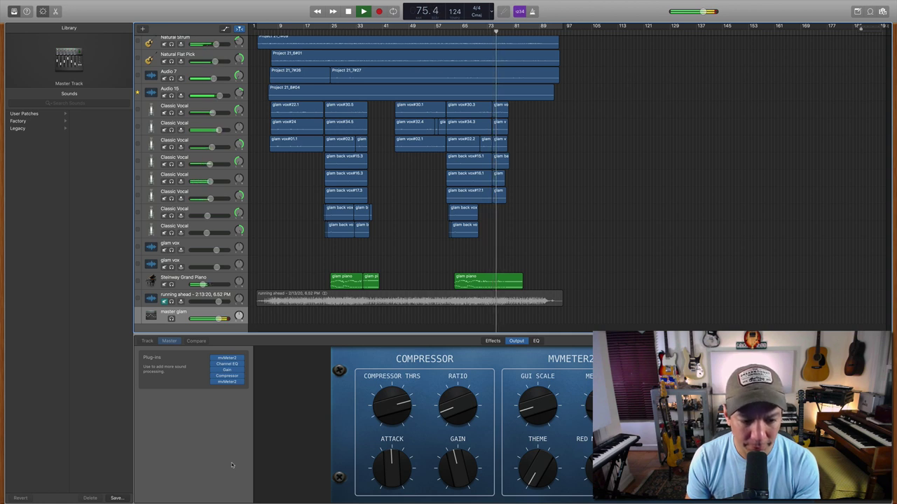
pyautogui.press('space')
# Bypass the master plug-ins again and play the soloed "running ahead" reference from bar 76 for another comparison
pyautogui.click(215, 364)
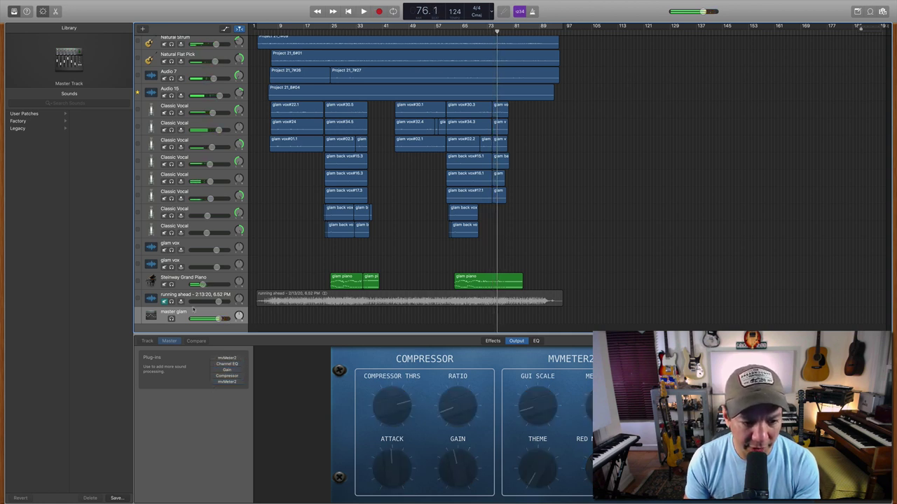
pyautogui.click(171, 302)
pyautogui.press('space')
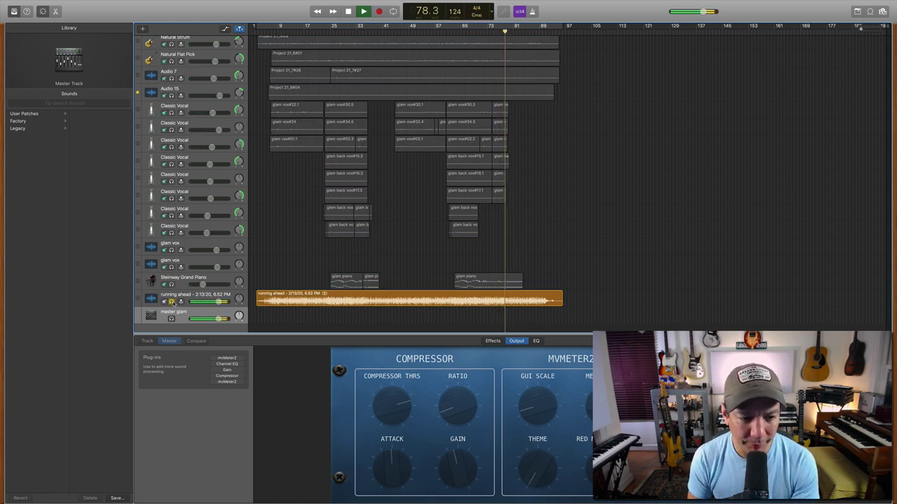
pyautogui.press('space')
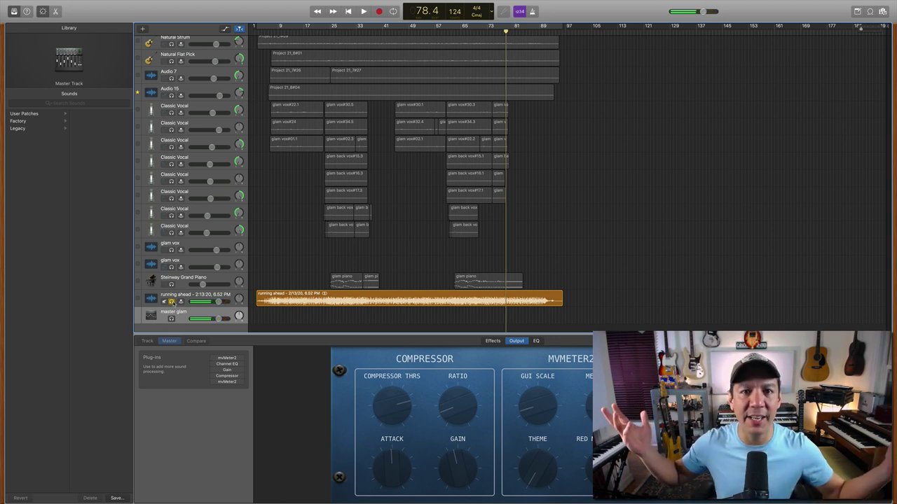